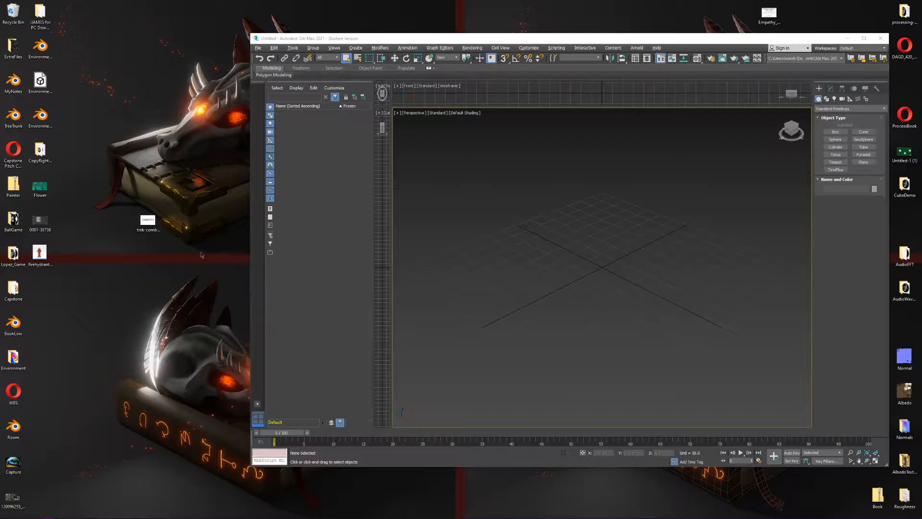
View the trek-combo-left-3_600x knife image and check its pixel dimensions in the file's properties
double_click(147, 223)
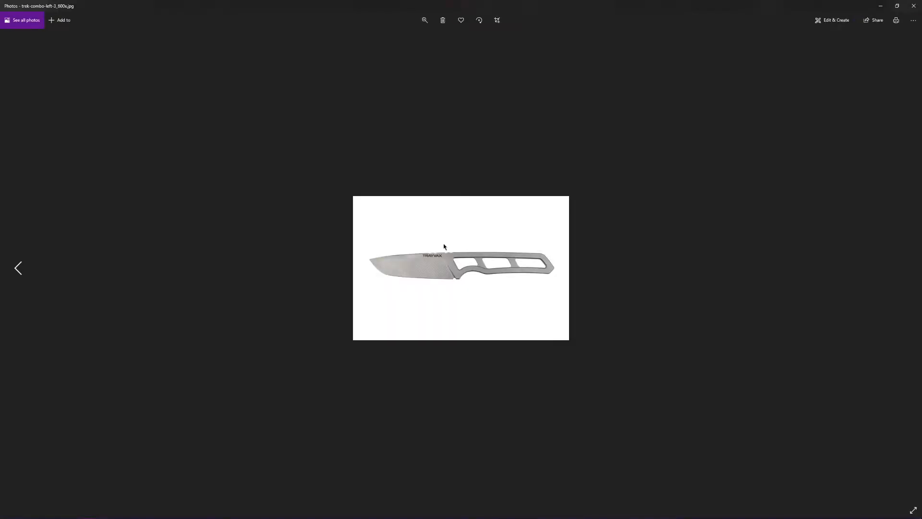
left_click(919, 3)
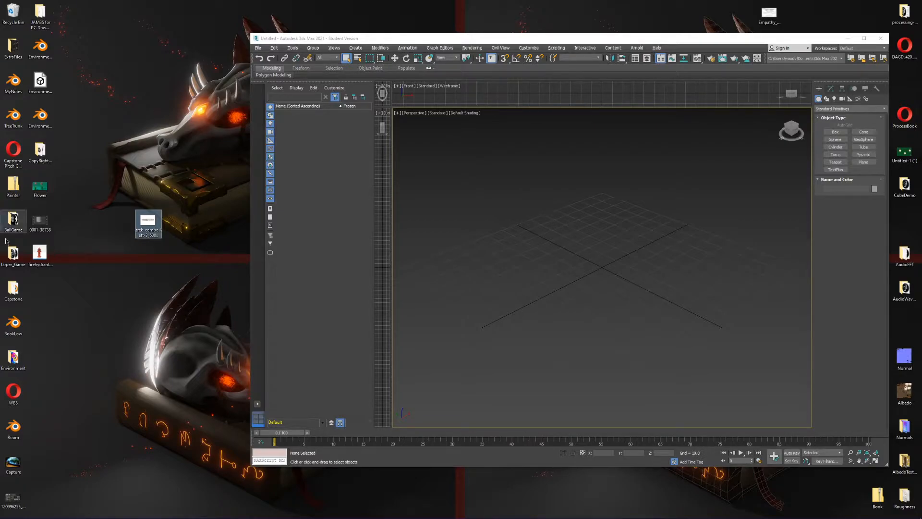
right_click(143, 219)
left_click(66, 448)
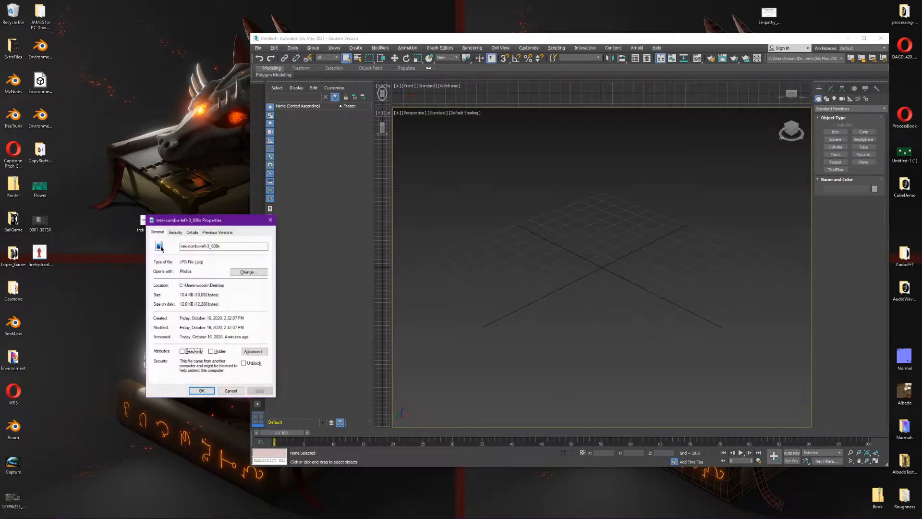
left_click_drag(215, 220, 153, 106)
left_click(130, 118)
scroll(152, 245, "down", 2)
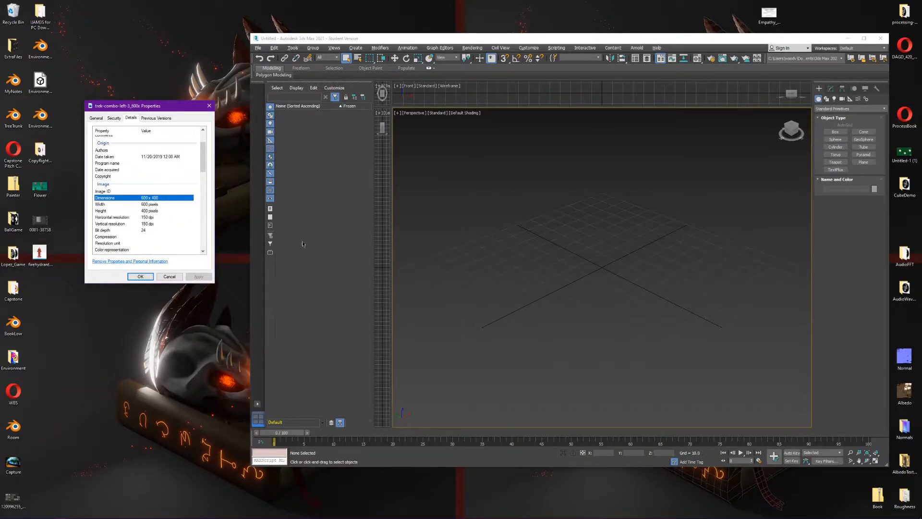
Create a plane with a length of 400 and a width of 600 for the knife reference
left_click(863, 162)
left_click_drag(658, 216, 604, 401)
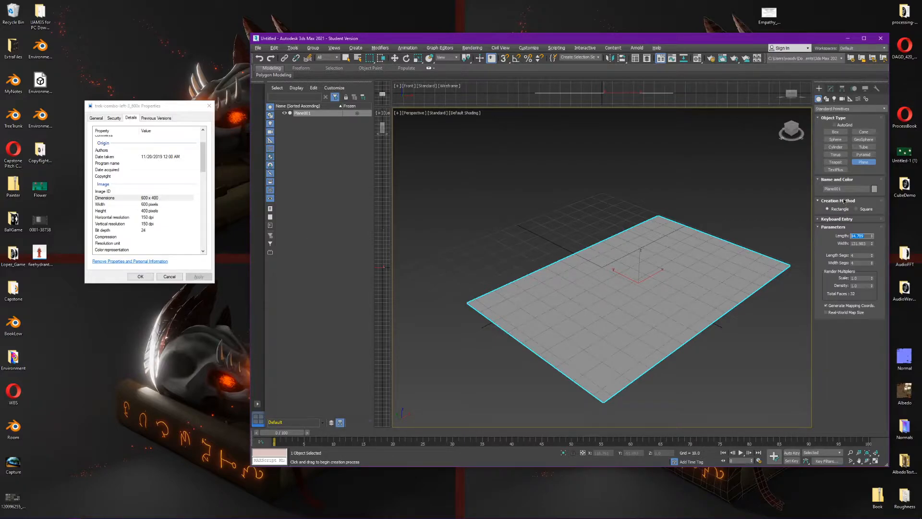
key("Tab")
type("6")
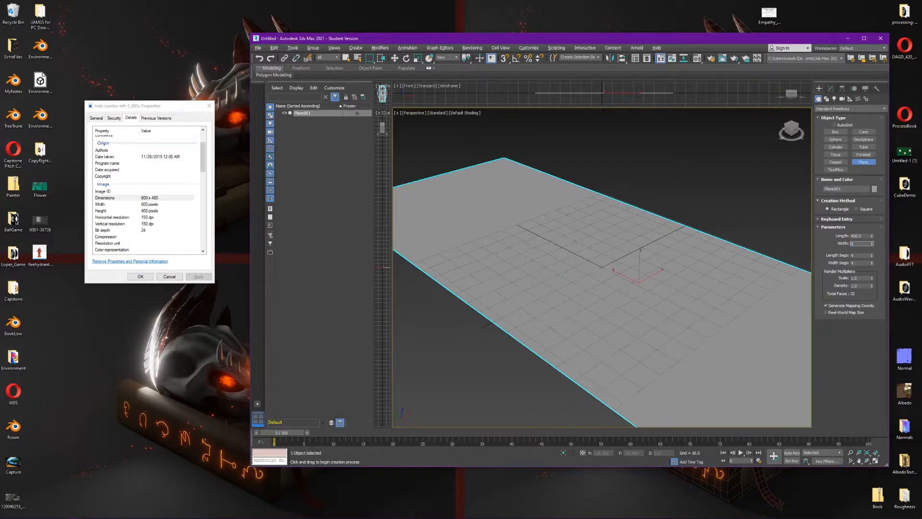
type("00")
key("Return")
key("z")
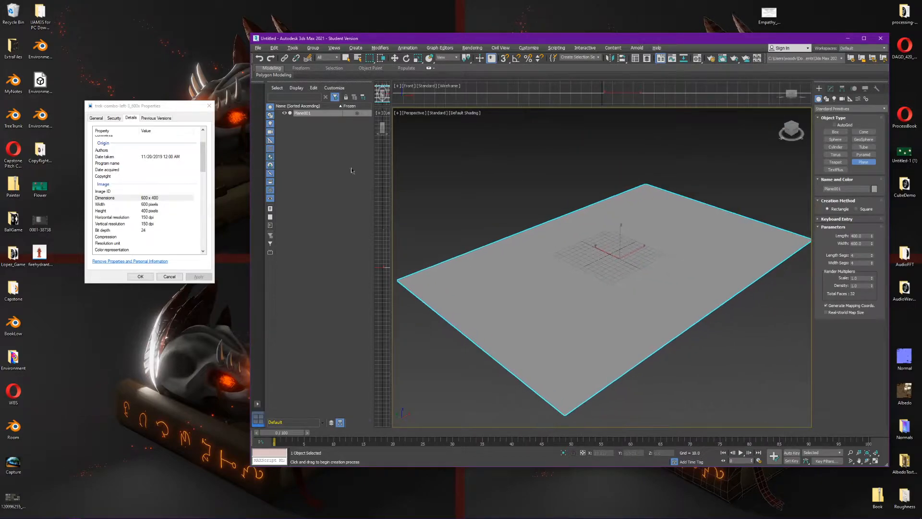
Close the file properties and apply the trek-combo-left-3_600x image to the plane, with 3ds Max filling the screen
left_click(209, 106)
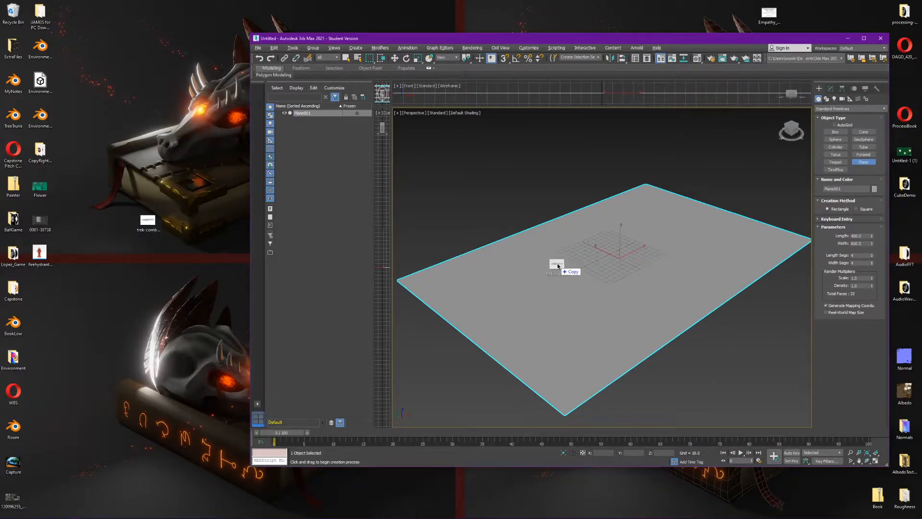
left_click_drag(558, 265, 557, 266)
left_click_drag(76, 171, 191, 244)
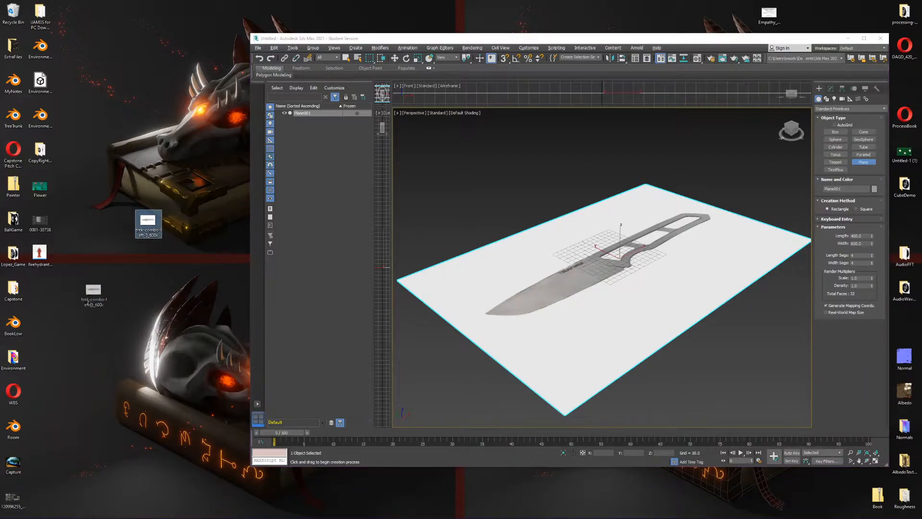
left_click_drag(96, 300, 43, 295)
left_click_drag(580, 43, 473, 1)
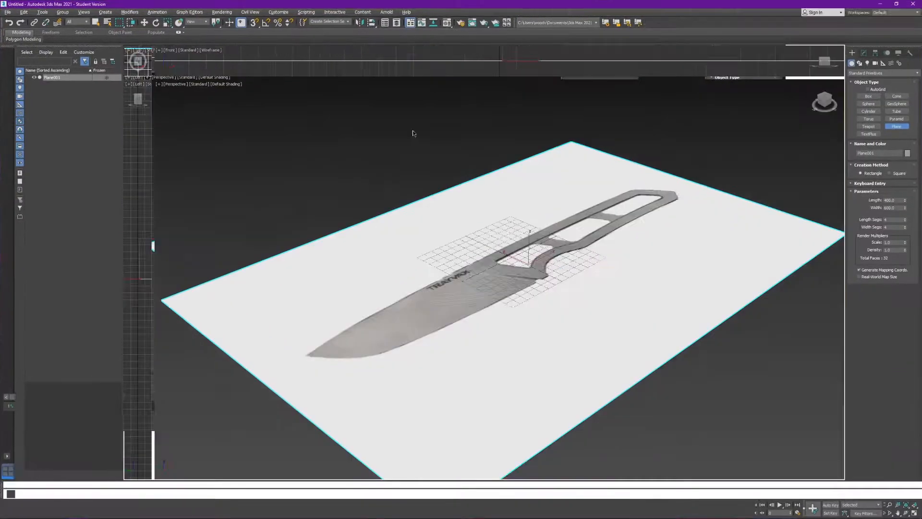
Draw a box over the knife blade in the reference and shape it as an editable poly matching the blade tip
scroll(448, 250, "down", 5)
middle_click_drag(487, 251, 450, 291, "alt")
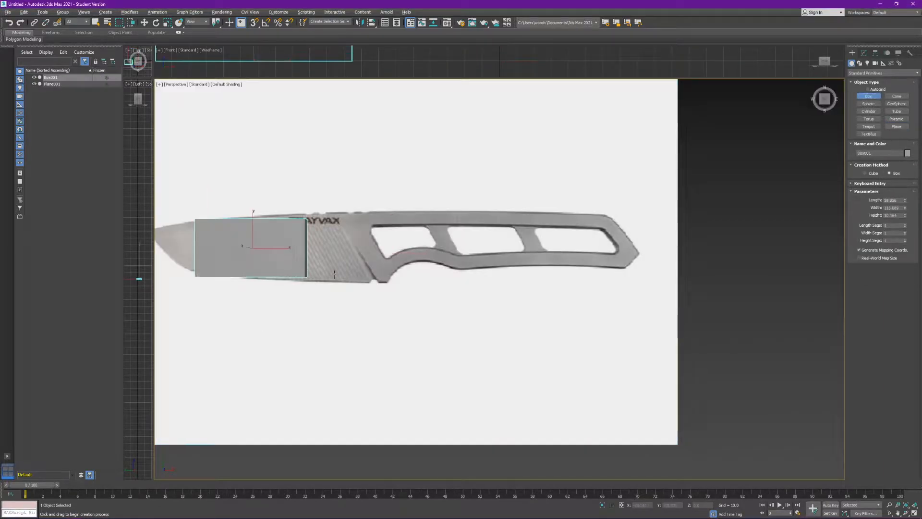
scroll(483, 259, "up", 10)
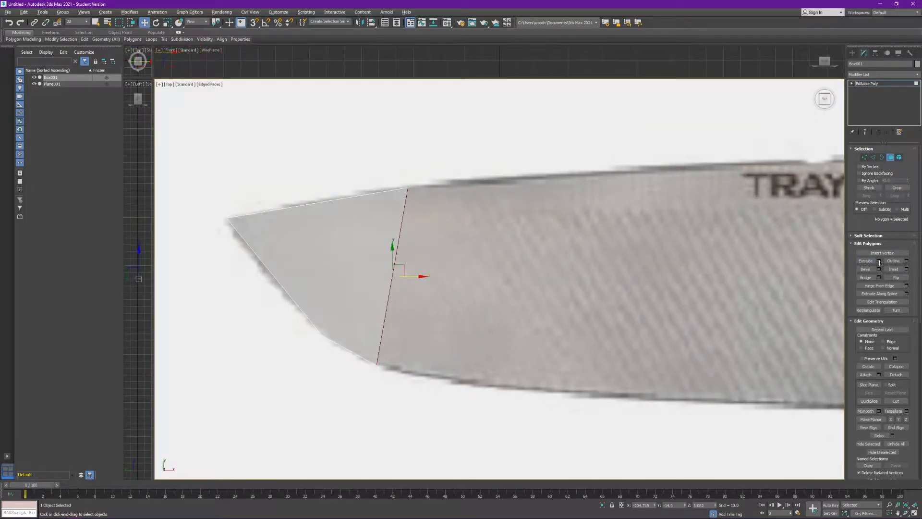
Extrude the blade tip's rear polygon towards the handle and fit the new end vertices to the blade outline
left_click(866, 261)
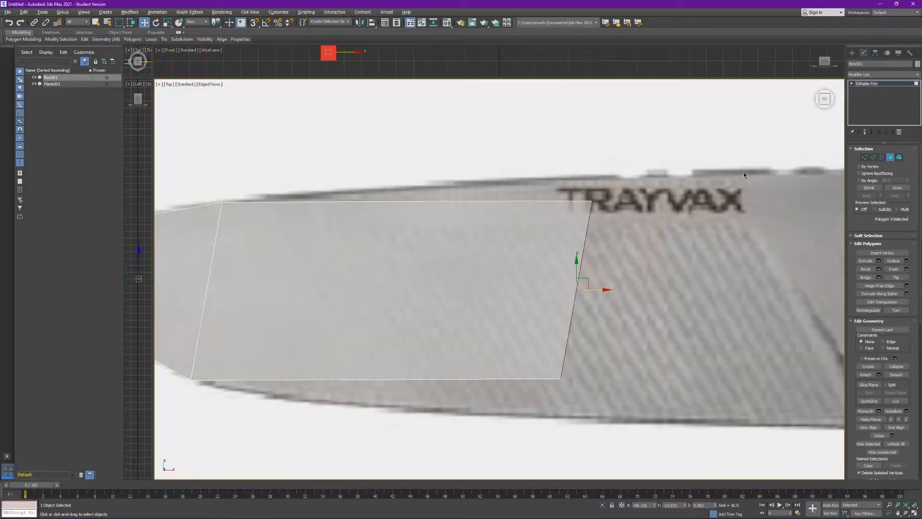
left_click(864, 157)
left_click_drag(665, 251, 533, 381)
scroll(427, 212, "down", 4)
Extrude the end polygon again and move its upper and lower vertices to the base of the blade
left_click(890, 158)
left_click(866, 261)
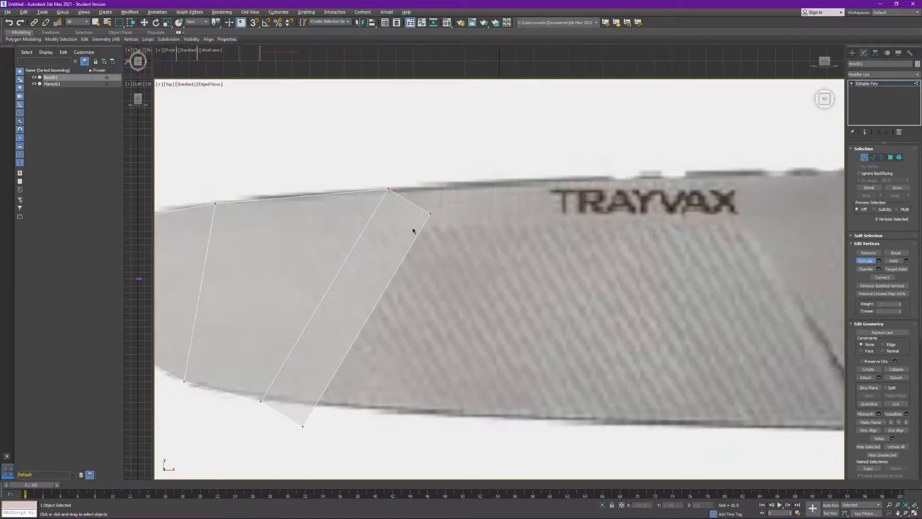
left_click_drag(471, 293, 609, 285)
left_click_drag(489, 408, 663, 414)
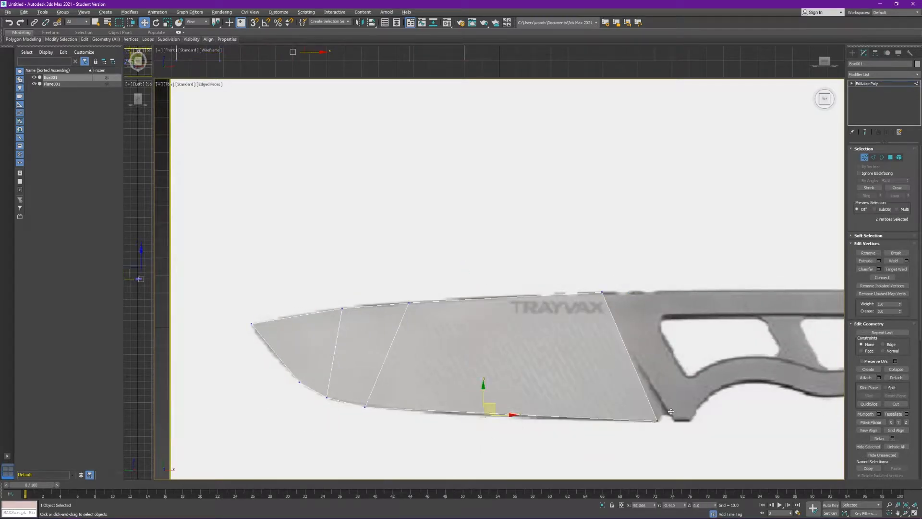
Connect the long blade edges with a new cross loop and align its vertices with the spine and cutting edge
scroll(509, 409, "up", 3)
left_click(873, 157)
left_click(893, 286)
left_click(864, 157)
left_click_drag(417, 216, 462, 215)
left_click_drag(428, 380, 419, 379)
Extend the end polygon across the handle and fit its end vertices to the pommel
left_click(890, 157)
middle_click_drag(668, 298, 245, 255)
scroll(485, 264, "down", 2)
left_click_drag(244, 255, 729, 255)
left_click(864, 158)
left_click_drag(768, 312, 775, 261)
middle_click_drag(493, 212, 769, 192)
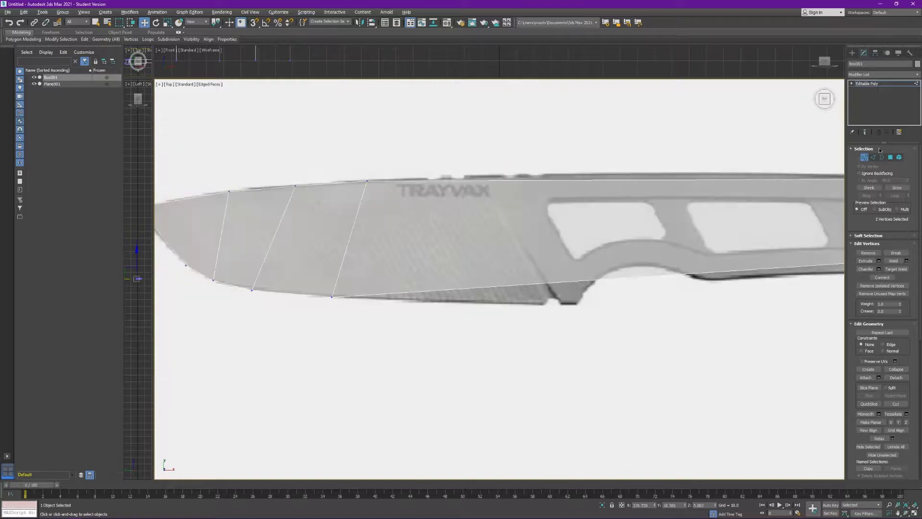
Connect the long section's edges and place the new cross loop at the base of the blade
left_click(873, 158)
left_click(894, 285)
left_click_drag(704, 226, 518, 225)
left_click(864, 158)
left_click_drag(500, 259, 548, 299)
Add another cross loop just behind the blade's base and fit its upper vertices to the knife's spine
scroll(682, 185, "up", 2)
left_click(873, 158)
left_click(865, 157)
scroll(402, 124, "up", 4)
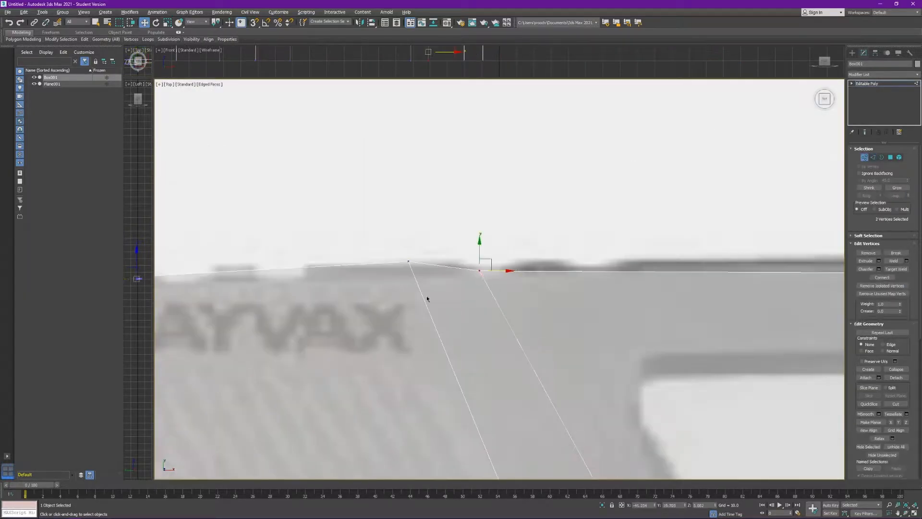
scroll(418, 418, "up", 3)
scroll(469, 390, "down", 6)
Connect the handle's long edges with further cross loops and fit vertices to the small notch below the blade's base
left_click(873, 157)
left_click(893, 285)
left_click(864, 157)
scroll(486, 279, "up", 4)
scroll(520, 193, "down", 3)
left_click_drag(419, 302, 375, 284)
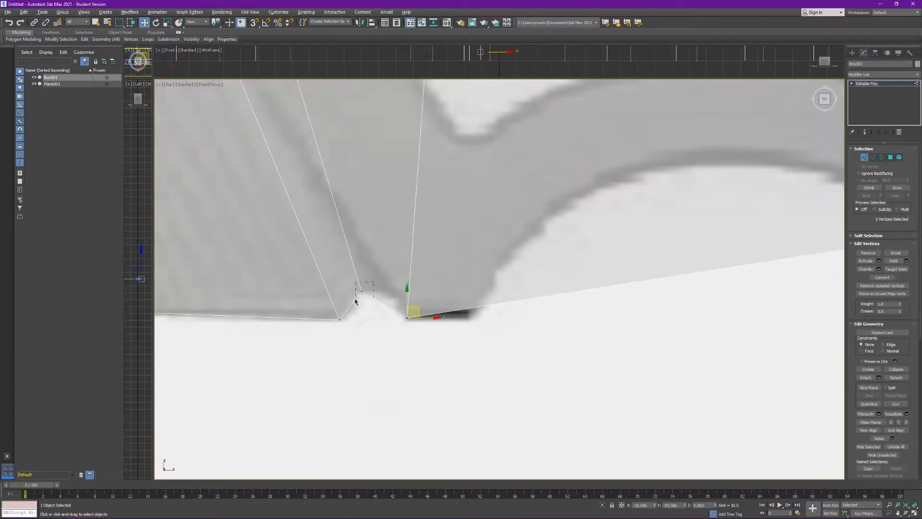
Move the next cross loops' vertices onto the finger guard, the start of the finger groove and the spine above
scroll(398, 451, "down", 4)
left_click_drag(438, 117, 382, 119)
left_click_drag(680, 334, 453, 376)
left_click_drag(589, 117, 430, 115)
middle_click_drag(528, 269, 438, 254)
left_click_drag(726, 306, 435, 296)
left_click_drag(635, 104, 380, 102)
scroll(427, 289, "up", 2)
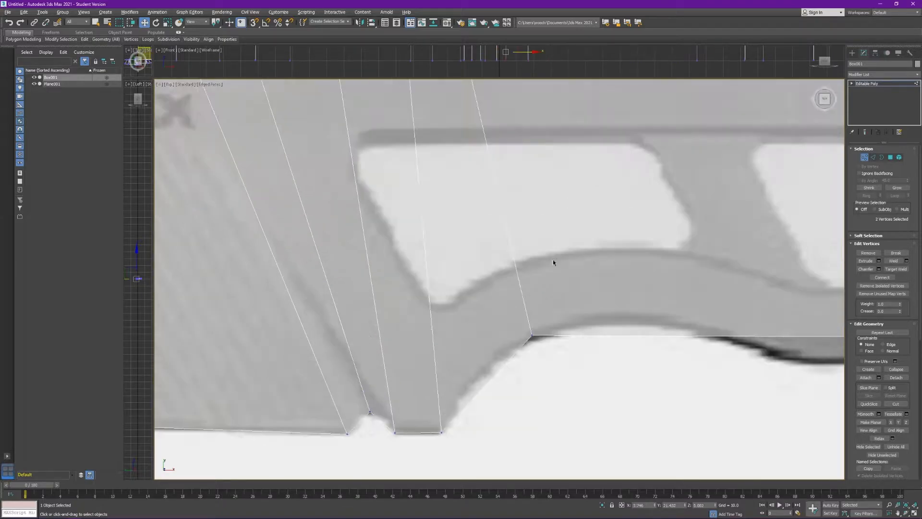
Align the following handle vertices with the curve of the finger groove and the spine opposite it
left_click_drag(540, 324, 503, 350)
scroll(502, 353, "down", 5)
left_click_drag(696, 275, 535, 271)
left_click_drag(558, 313, 515, 317)
middle_click_drag(577, 298, 528, 301)
left_click_drag(716, 278, 520, 272)
scroll(509, 288, "up", 3)
left_click_drag(511, 214, 572, 214)
scroll(538, 287, "up", 3)
Connect the edges around the finger groove with a new loop and fit its lower vertices to the curve
left_click(873, 158)
left_click(905, 285)
left_click_drag(503, 283, 656, 387)
left_click(865, 157)
left_click_drag(508, 360, 509, 347)
scroll(509, 288, "down", 3)
Connect the long edges of the rear handle with several segments and align the lower vertices with its underside
left_click(874, 157)
left_click(905, 285)
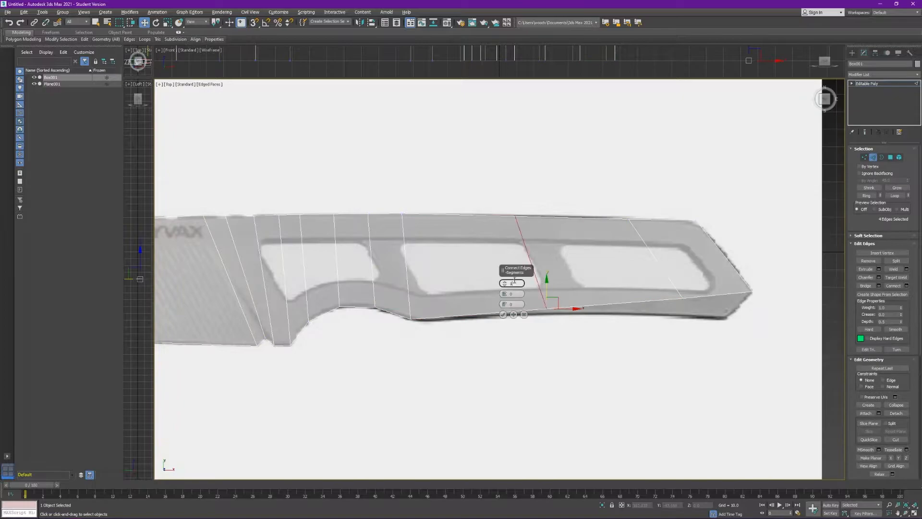
left_click(864, 157)
scroll(509, 303, "up", 3)
left_click_drag(575, 289, 527, 305)
middle_click_drag(696, 288, 382, 317)
left_click_drag(521, 303, 525, 323)
left_click_drag(645, 292, 647, 327)
scroll(535, 288, "down", 4)
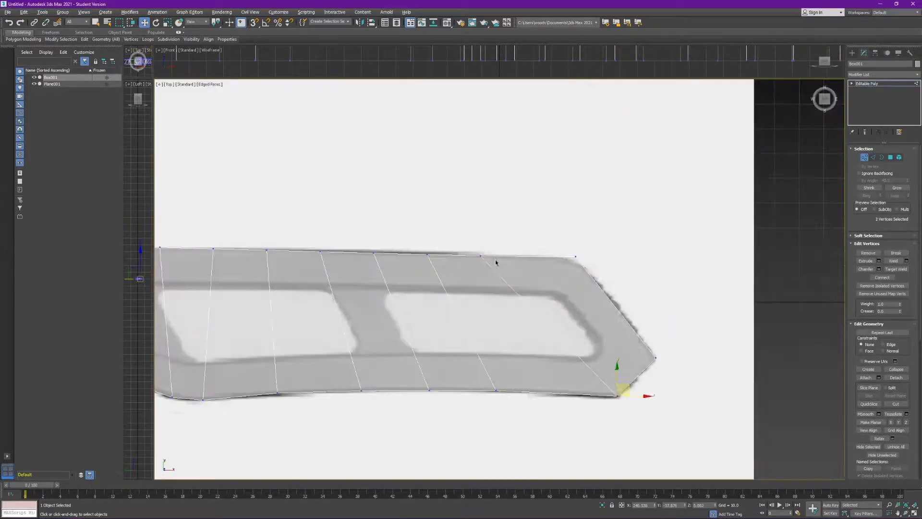
Fit the upper vertices of the rear handle to the spine outline in the reference
scroll(576, 259, "up", 5)
left_click_drag(406, 293, 405, 274)
scroll(409, 269, "down", 2)
left_click_drag(341, 265, 342, 253)
middle_click_drag(344, 253, 466, 258)
left_click_drag(466, 256, 474, 256)
scroll(716, 280, "down", 7)
Ring-select the knife's cross edges and connect them with two lengthwise edge loops
left_click(873, 157)
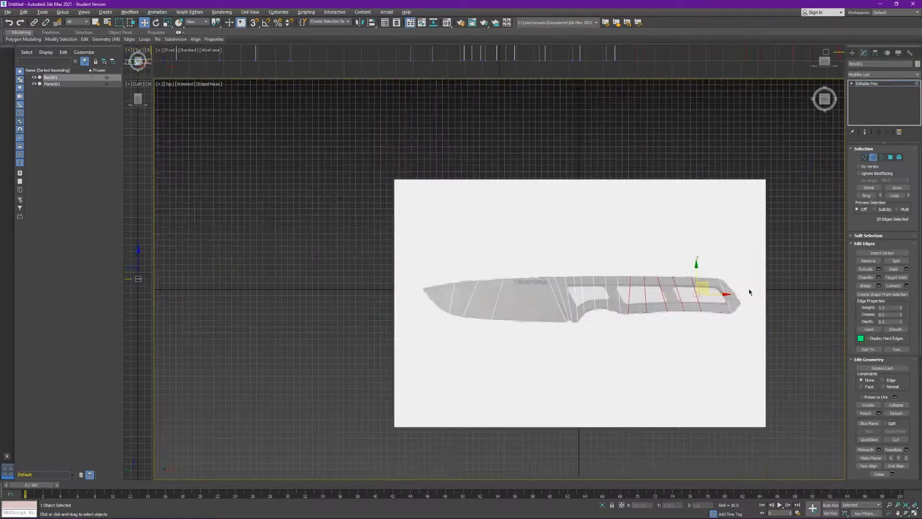
scroll(696, 288, "up", 2)
left_click(866, 195)
left_click(906, 285)
left_click(503, 320)
Move the two lengthwise edge loops to follow the upper and lower borders of the handle openings
scroll(563, 307, "up", 3)
double_click(634, 271)
left_click_drag(499, 247, 498, 238)
double_click(518, 304)
left_click_drag(502, 283, 431, 273)
Move the vertices around the front handle opening to match its upper corners and borders
left_click(864, 158)
scroll(374, 262, "up", 5)
left_click(409, 294)
left_click_drag(463, 195, 414, 194)
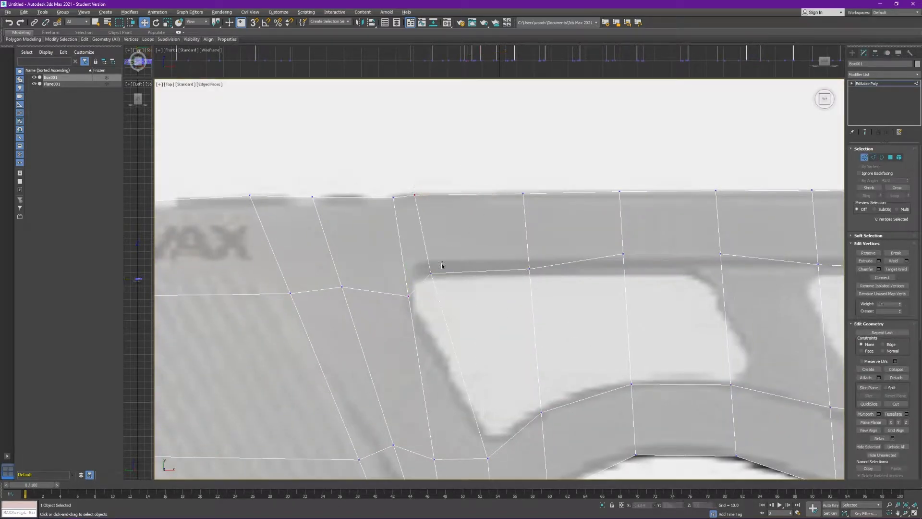
left_click_drag(539, 257, 454, 257)
left_click_drag(610, 241, 636, 265)
middle_click_drag(574, 247, 554, 250)
left_click_drag(612, 246, 549, 248)
middle_click_drag(673, 307, 494, 295)
left_click_drag(519, 359, 545, 385)
scroll(584, 336, "down", 6)
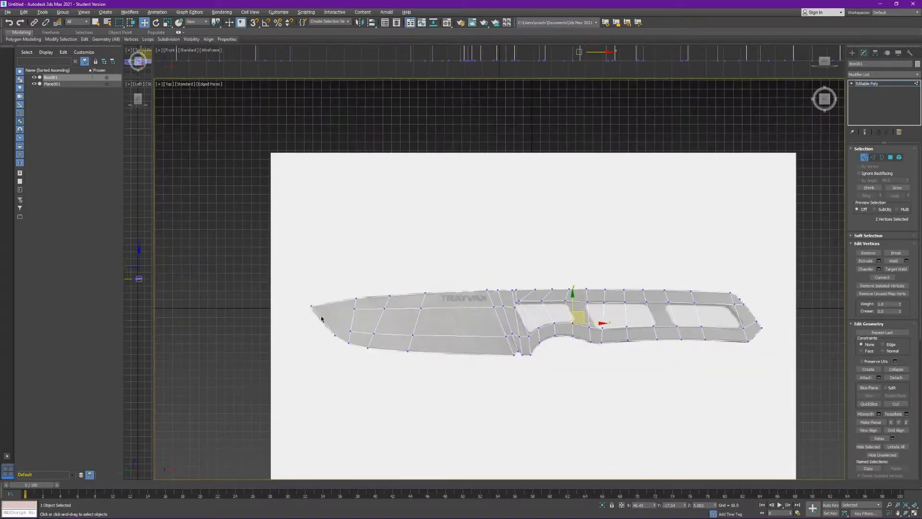
Ring-select the cross edges between the two lengthwise loops and connect them with a middle loop
scroll(309, 321, "up", 7)
scroll(523, 300, "down", 8)
left_click(873, 157)
scroll(816, 269, "up", 2)
left_click(787, 313)
left_click(867, 196)
middle_click_drag(552, 308, 527, 309)
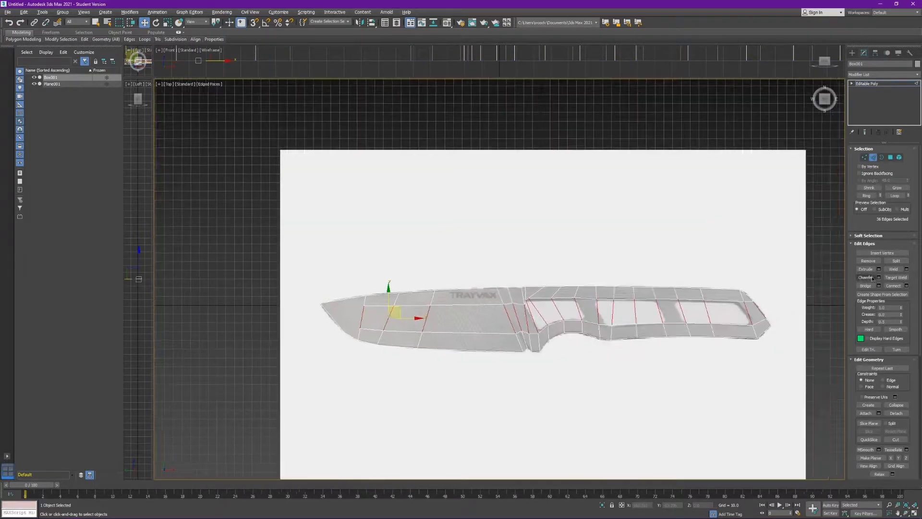
left_click(893, 285)
Fit the vertices to the front end of the first handle opening, down to its lower front corner
scroll(603, 325, "up", 6)
left_click(864, 158)
left_click_drag(480, 224, 480, 188)
middle_click_drag(240, 231, 493, 301)
left_click_drag(506, 309, 558, 290)
left_click_drag(472, 337, 523, 319)
left_click_drag(441, 351, 463, 341)
middle_click_drag(495, 384, 481, 334)
left_click_drag(439, 382, 486, 360)
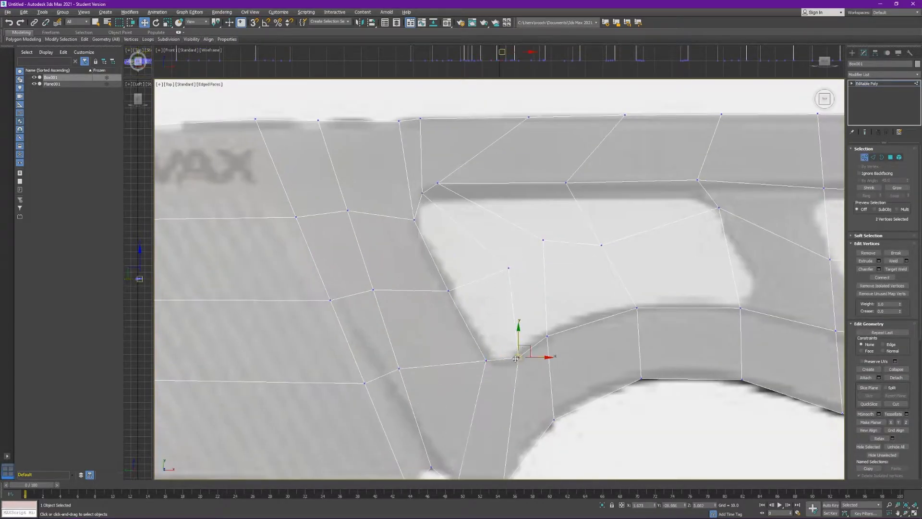
Align vertices with the lower border and rear end of the first handle opening
left_click_drag(556, 326, 548, 329)
left_click_drag(624, 294, 649, 319)
left_click_drag(646, 300, 626, 301)
middle_click_drag(749, 297, 540, 352)
left_click_drag(612, 370, 641, 398)
left_click_drag(550, 302, 559, 315)
middle_click_drag(672, 288, 579, 280)
left_click_drag(594, 291, 629, 327)
mouse_move(509, 216)
left_mouse_down()
mouse_move(542, 247)
mouse_move(494, 215)
left_mouse_up()
left_click_drag(563, 423, 506, 400)
Connect the lengthwise edges at the strut behind the first opening with a new cross loop
left_click(873, 157)
left_click_drag(555, 99, 569, 444)
key("ctrl+shift+e")
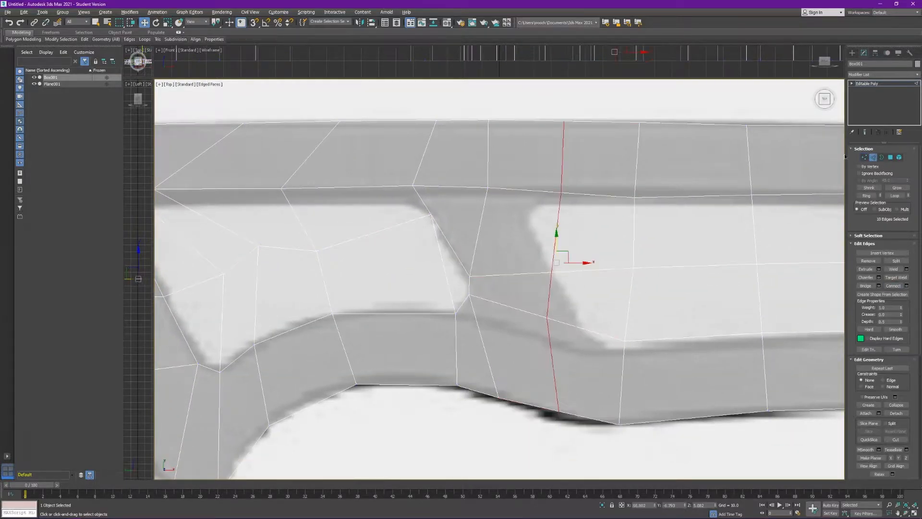
Move the new cross loop's vertices onto the front end of the second handle opening, down to its lower front corner
left_click(864, 158)
left_click_drag(549, 179, 576, 206)
left_click_drag(568, 186, 548, 181)
middle_click_drag(816, 201, 692, 216)
middle_click_drag(576, 269, 665, 270)
left_click_drag(523, 325, 568, 338)
middle_click_drag(567, 338, 588, 358)
left_click_drag(441, 298, 467, 323)
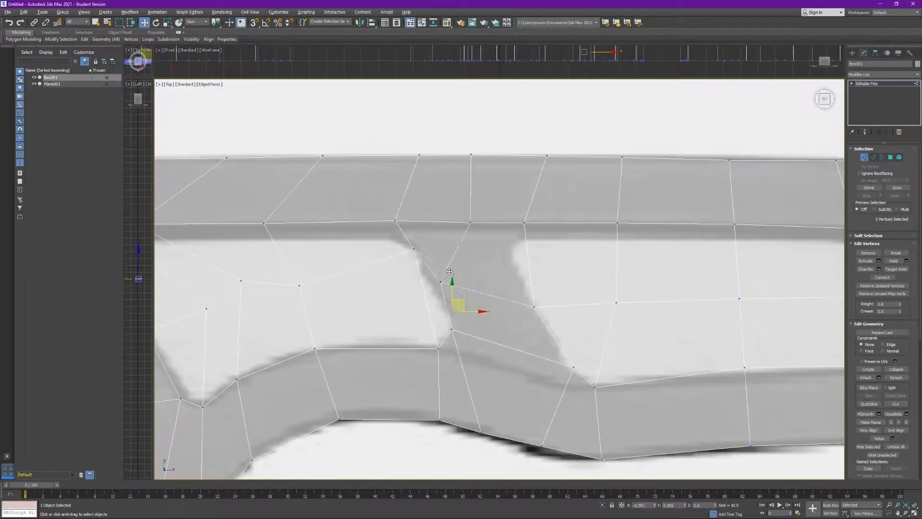
Reposition the vertices on the first strut and fit them to the upper front corner of the second opening
scroll(469, 355, "down", 3)
scroll(552, 288, "up", 3)
left_click_drag(486, 250, 472, 283)
left_click_drag(559, 248, 488, 251)
left_click_drag(472, 282, 477, 271)
scroll(501, 301, "down", 4)
scroll(580, 394, "up", 6)
left_click_drag(636, 251, 541, 262)
left_click_drag(425, 276, 430, 269)
Align the cross-loop vertices near the second strut with the upper and lower borders of the second opening
scroll(431, 270, "down", 2)
middle_click_drag(625, 269, 446, 351)
left_click_drag(533, 326, 561, 353)
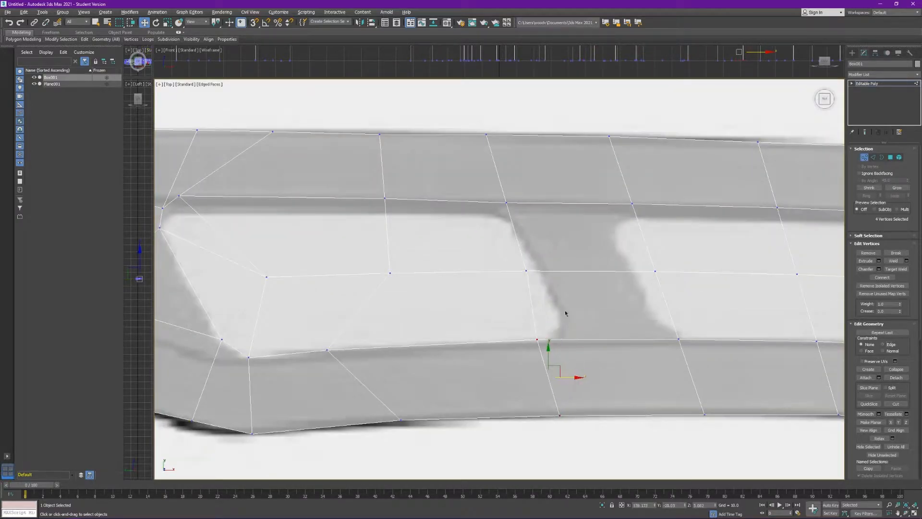
middle_click_drag(565, 313, 574, 360)
left_click_drag(515, 249, 497, 246)
left_click_drag(549, 296, 524, 332)
left_click_drag(543, 311, 533, 311)
Connect the lengthwise edges across the second strut with a cross loop and fit its vertices to the second opening's rear end
left_click(873, 157)
left_click_drag(572, 166, 589, 473)
left_click(896, 285)
left_click(864, 157)
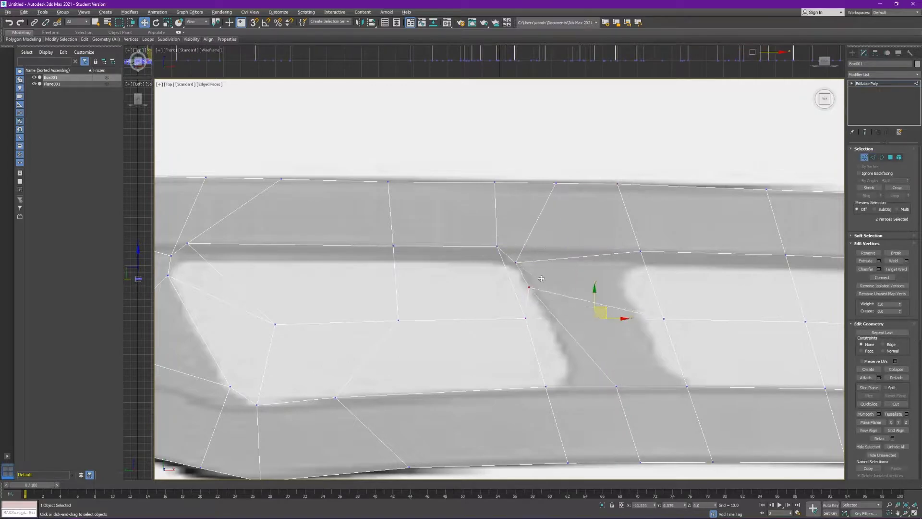
scroll(529, 317, "up", 5)
scroll(543, 288, "down", 5)
left_click_drag(576, 333, 603, 328)
Connect another cross loop near the second strut and shape the vertices around the second opening's lower rear corner
left_click(873, 157)
left_click_drag(485, 113, 506, 434)
left_click(896, 286)
left_click(864, 157)
scroll(598, 336, "up", 5)
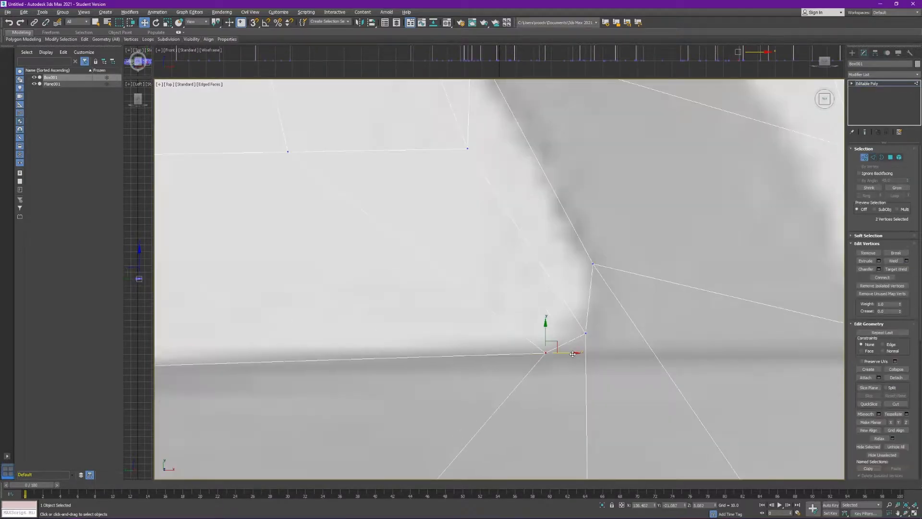
scroll(572, 353, "down", 5)
left_click_drag(336, 349, 356, 371)
left_click_drag(353, 353, 323, 356)
scroll(682, 197, "up", 4)
left_click_drag(530, 240, 557, 267)
Refine the vertices around the second strut so they follow the outline in the reference image
scroll(500, 277, "down", 5)
scroll(610, 290, "up", 3)
left_click_drag(616, 261, 500, 261)
scroll(480, 260, "up", 4)
left_click_drag(580, 307, 539, 293)
left_click_drag(522, 289, 490, 313)
scroll(528, 307, "down", 8)
middle_click_drag(672, 288, 731, 199, "alt")
scroll(730, 200, "up", 2)
key("t")
Connect the lengthwise edges at the third handle opening with a new cross loop
scroll(546, 278, "up", 5)
left_click_drag(636, 331, 481, 349)
scroll(480, 349, "down", 3)
left_click(873, 158)
left_click_drag(543, 149, 572, 458)
left_click(893, 286)
Fit the surrounding vertices to the border and corners of the third handle opening
left_click(865, 158)
left_click_drag(422, 267, 564, 277)
scroll(663, 408, "up", 3)
left_click_drag(600, 349, 577, 355)
left_click_drag(548, 255, 577, 284)
left_click_drag(572, 262, 611, 292)
left_click_drag(360, 343, 543, 353)
scroll(557, 350, "up", 3)
mouse_move(533, 342)
left_mouse_down()
mouse_move(515, 303)
mouse_move(525, 344)
left_mouse_up()
scroll(514, 303, "down", 1)
Examine the whole knife mesh from an angle in the perspective view
left_click(568, 304)
scroll(530, 317, "down", 8)
middle_click_drag(531, 317, 465, 235, "alt")
key("p")
left_click(546, 284)
left_click(552, 236)
left_click(864, 158)
left_click(895, 360)
Scale the selected mesh vertices in the perspective view
scroll(484, 252, "up", 5)
key("w")
left_click(469, 300)
left_click(482, 313)
right_click(482, 313)
left_click(348, 201)
middle_click_drag(348, 201, 442, 308, "alt")
key("w")
key("r")
left_click_drag(442, 307, 435, 164)
middle_click_drag(435, 164, 636, 212, "alt")
View the knife from above and move the vertices between the blade and handle to match the reference
left_click(824, 99)
key("w")
left_click_drag(523, 262, 476, 259)
left_click_drag(547, 197, 463, 218)
scroll(451, 231, "down", 2)
left_click_drag(512, 267, 491, 263)
left_click_drag(594, 269, 611, 287)
left_click_drag(609, 271, 613, 270)
middle_click_drag(720, 274, 569, 272)
left_click_drag(631, 270, 648, 289)
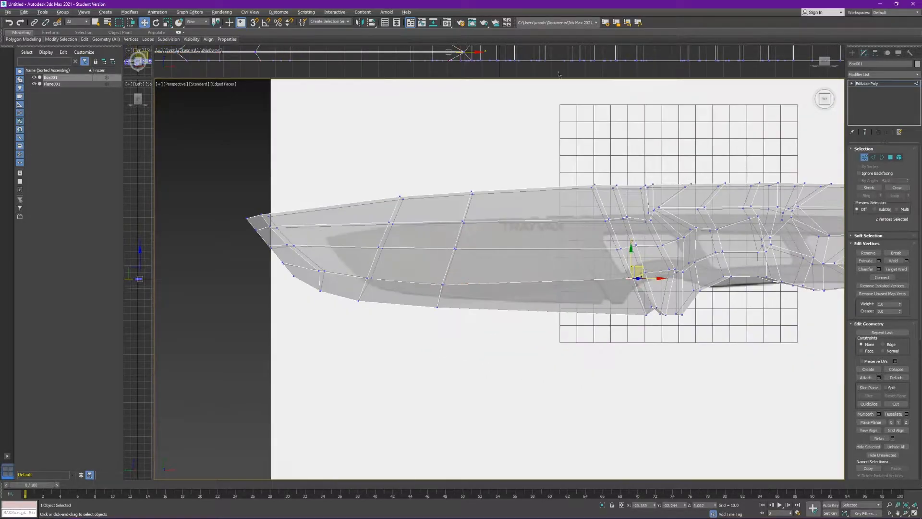
Fine-tune the vertices at the blade's heel in an orthographic view
key("u")
middle_click_drag(640, 269, 646, 284, "alt")
scroll(451, 269, "up", 5)
left_click_drag(473, 308, 501, 284)
left_click(461, 300)
Select the edges outlining the blade from the tip back to the handle in the perspective view
key("p")
scroll(603, 175, "down", 4)
middle_click_drag(603, 175, 578, 214, "alt")
middle_click_drag(811, 214, 563, 194)
middle_click_drag(408, 235, 568, 254)
key("2")
left_click(481, 229)
middle_click_drag(337, 235, 440, 286)
scroll(341, 308, "up", 5)
left_click(341, 331, "ctrl")
scroll(346, 307, "down", 5)
middle_click_drag(345, 308, 490, 241, "alt")
scroll(490, 241, "down", 4)
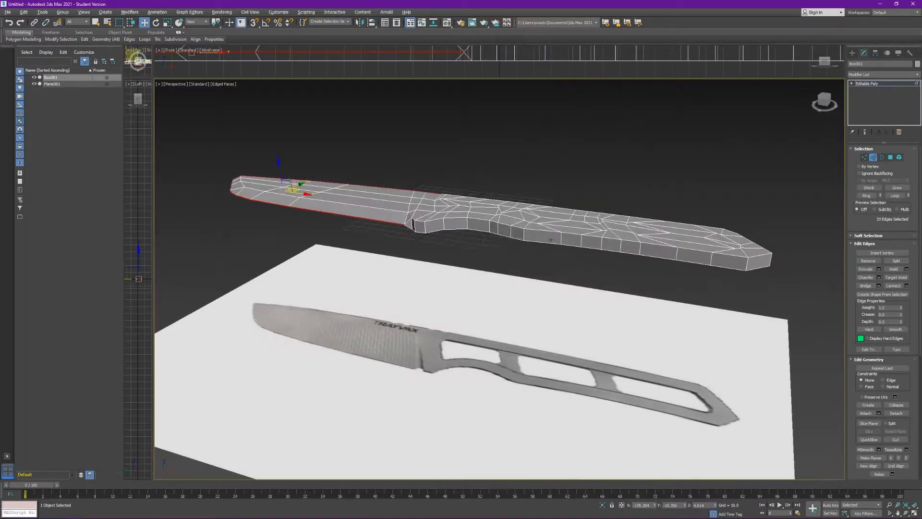
left_click_drag(896, 473, 895, 398)
scroll(897, 401, "down", 4)
scroll(870, 272, "up", 3)
scroll(871, 225, "up", 3)
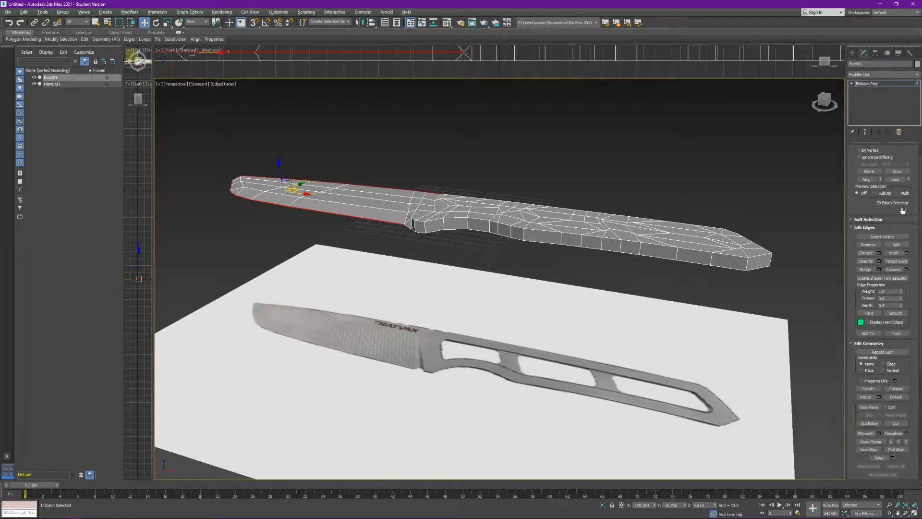
Select the polygons inside the handle openings in see-through display and delete them
middle_click_drag(454, 293, 454, 379, "alt")
key("4")
key("alt+x")
scroll(509, 269, "down", 2)
scroll(516, 270, "up", 4)
left_click(524, 271)
key("u")
key("q")
left_click_drag(500, 302, 444, 276, "ctrl")
middle_click_drag(728, 283, 525, 274)
scroll(459, 286, "up", 4)
middle_click_drag(459, 286, 515, 286)
left_click_drag(443, 251, 260, 321, "ctrl")
middle_click_drag(720, 298, 453, 305)
middle_click_drag(648, 317, 528, 307)
key("Delete")
Bridge the facing upper and lower edges of a handle opening to start its inner walls
scroll(473, 269, "up", 4)
key("2")
left_click(473, 261)
left_click(473, 308, "ctrl")
left_click(866, 286)
left_click(494, 315)
left_click(866, 286)
left_click(480, 303, "ctrl")
key("alt+x")
left_click(605, 319, "ctrl")
left_click(870, 289)
Select the two opposing open edge loops and bridge them to close the gap
left_click(470, 236)
middle_click_drag(470, 237, 385, 387, "alt")
scroll(556, 272, "down", 5)
double_click(517, 361)
scroll(517, 361, "up", 3)
double_click(385, 387, "ctrl")
scroll(385, 387, "down", 3)
left_click(867, 287)
middle_click_drag(672, 365, 726, 315, "alt")
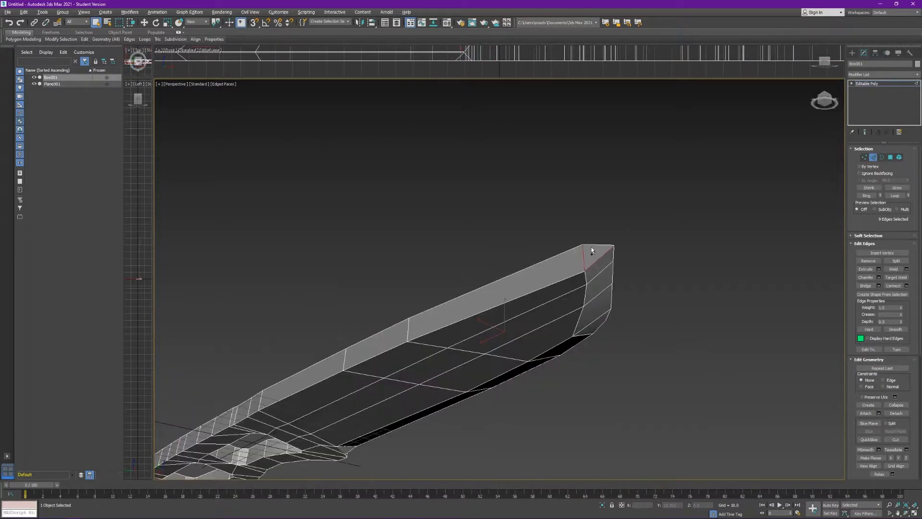
Extend the edge selection along the blade and add a TurboSmooth modifier to the knife
left_click(406, 273, "ctrl")
left_click(454, 301, "ctrl")
middle_click_drag(504, 351, 562, 298, "alt")
scroll(543, 375, "down", 5)
left_click(875, 75)
key("t")
key("t")
key("t")
key("Return")
left_click(741, 171)
middle_click_drag(441, 283, 503, 273, "alt")
left_click(503, 273)
Return to the Editable Poly's edge level and select the edges around the handle opening nearest the blade
left_click(867, 90)
key("2")
middle_click_drag(485, 225, 548, 245, "alt")
left_click(550, 178)
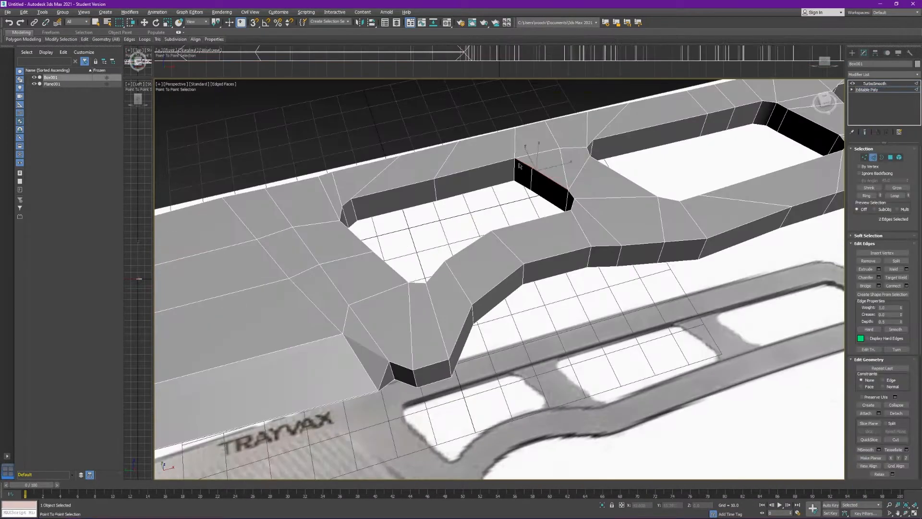
middle_click_drag(485, 288, 523, 159, "alt")
scroll(460, 250, "up", 4)
double_click(529, 206, "ctrl")
middle_click_drag(528, 206, 567, 336, "alt")
scroll(567, 336, "down", 4)
left_click_drag(804, 255, 509, 416, "alt")
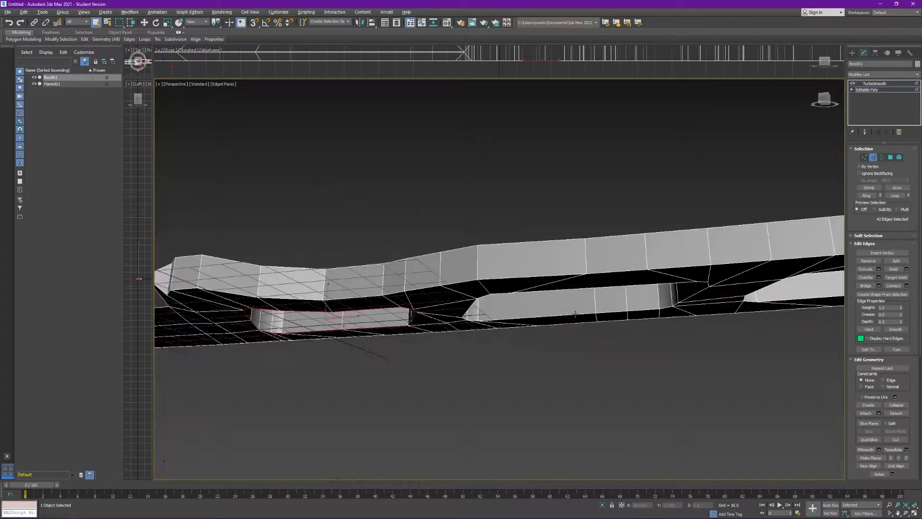
Add the rim edges of the remaining handle openings to the edge selection
middle_click_drag(575, 313, 672, 336, "alt")
scroll(624, 313, "up", 4)
double_click(566, 263, "ctrl")
middle_click_drag(750, 362, 333, 335)
left_click(489, 339, "shift")
left_click(672, 233, "shift")
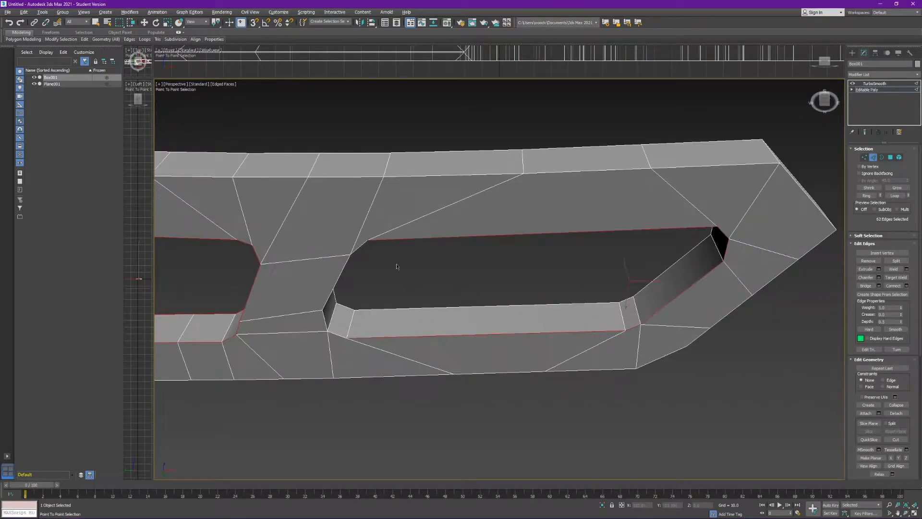
middle_click_drag(672, 234, 567, 298, "alt")
double_click(423, 284, "ctrl")
middle_click_drag(422, 283, 537, 259, "alt")
middle_click_drag(538, 260, 509, 336)
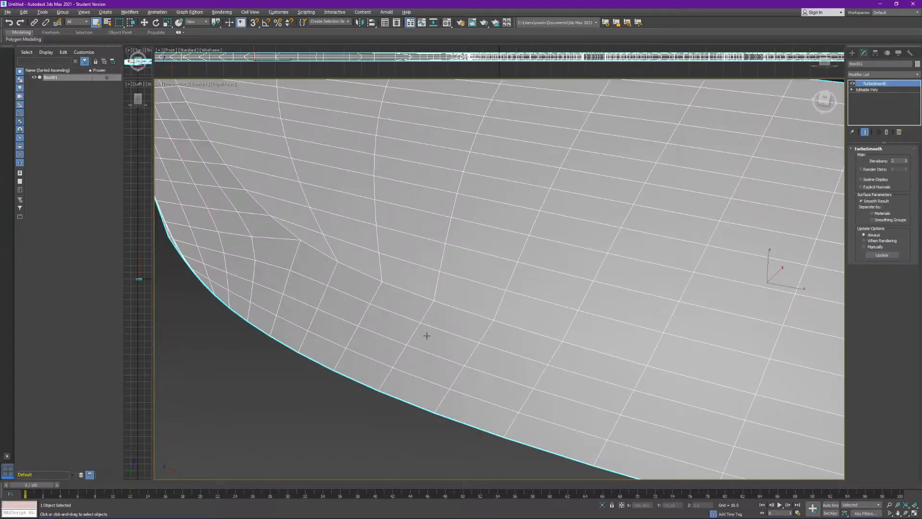
Export the knife to the Desktop as an FBX file named Knife with TurboSmooth included
left_click(7, 12)
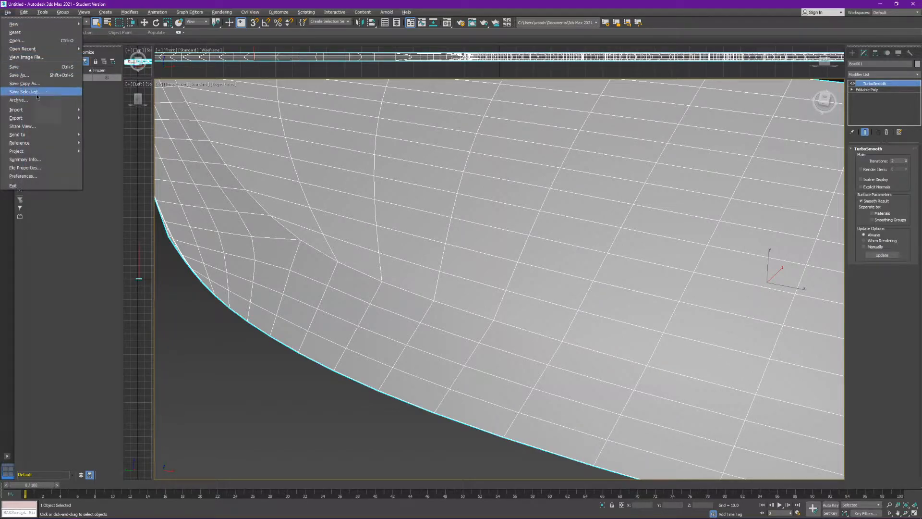
mouse_move(23, 119)
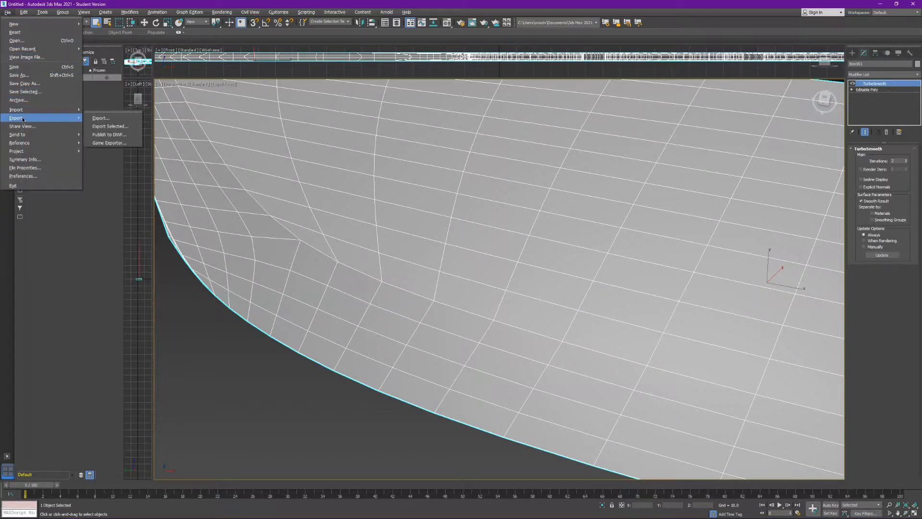
left_click(102, 118)
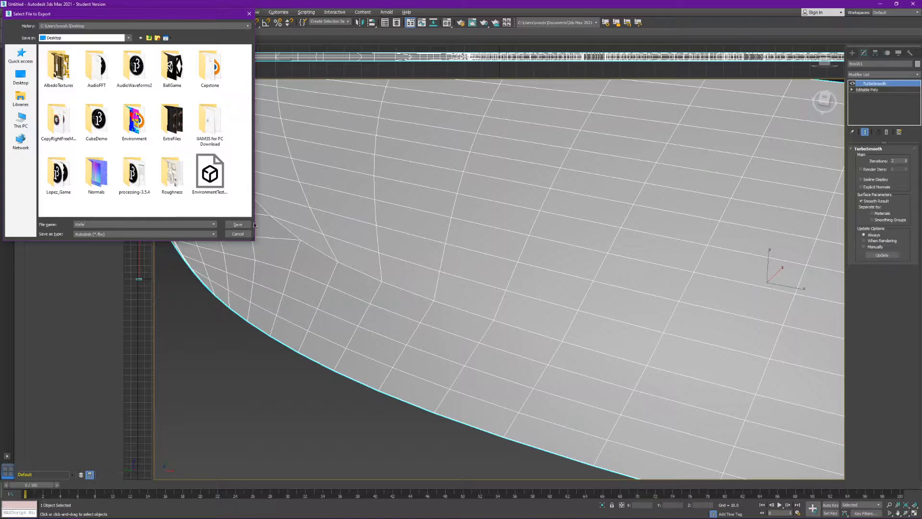
left_click(237, 225)
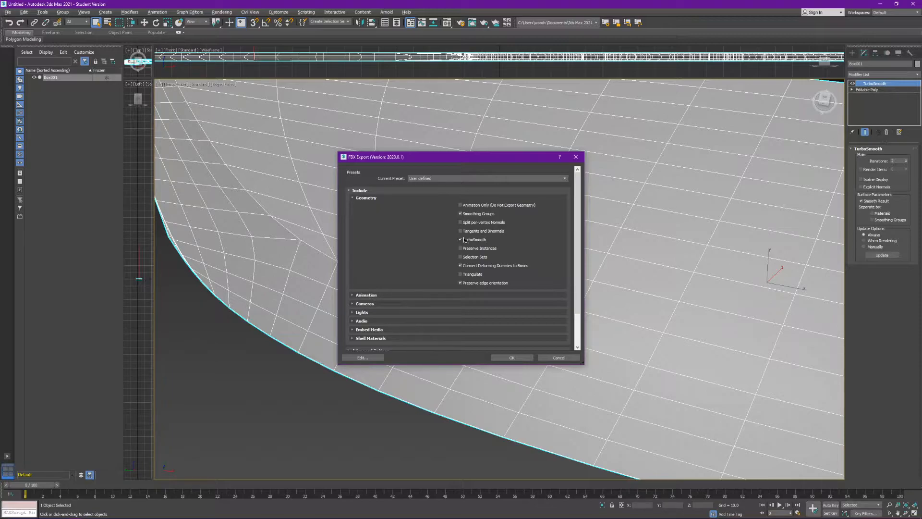
scroll(422, 284, "down", 2)
scroll(460, 291, "up", 2)
left_click(474, 239)
left_click(516, 359)
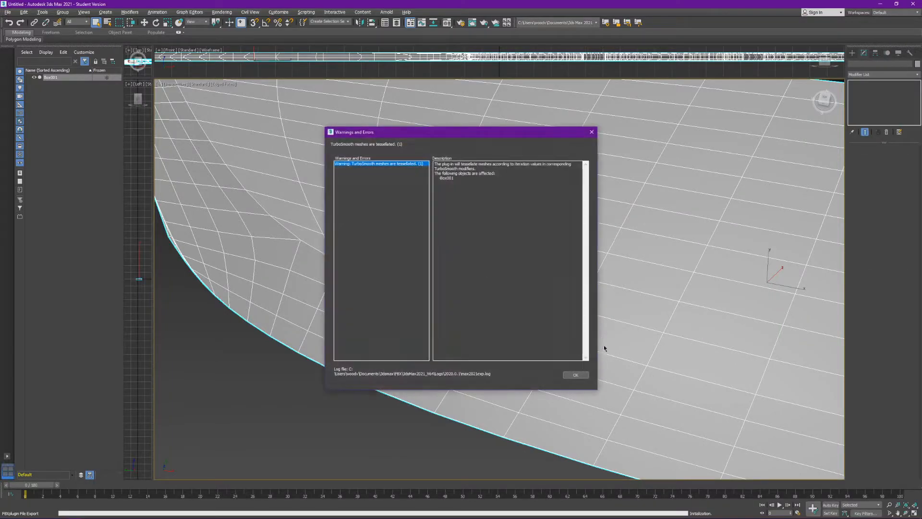
left_click(575, 375)
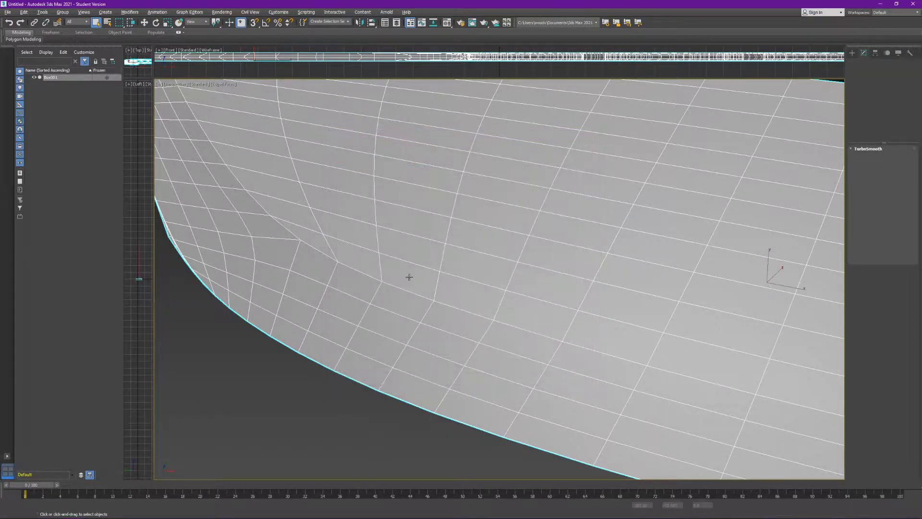
Launch 3D-Coat and continue with its free trial
double_click(375, 5)
key("super")
type("3d")
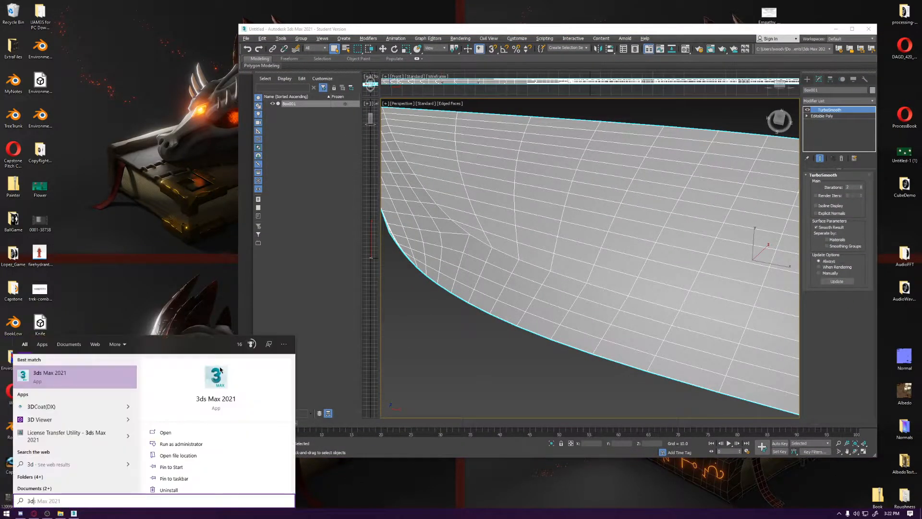
key("Down")
key("Return")
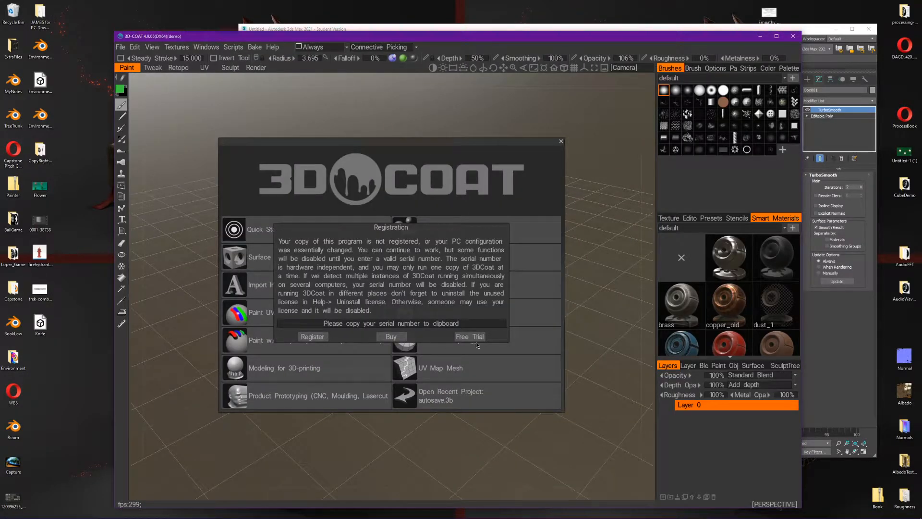
left_click(471, 337)
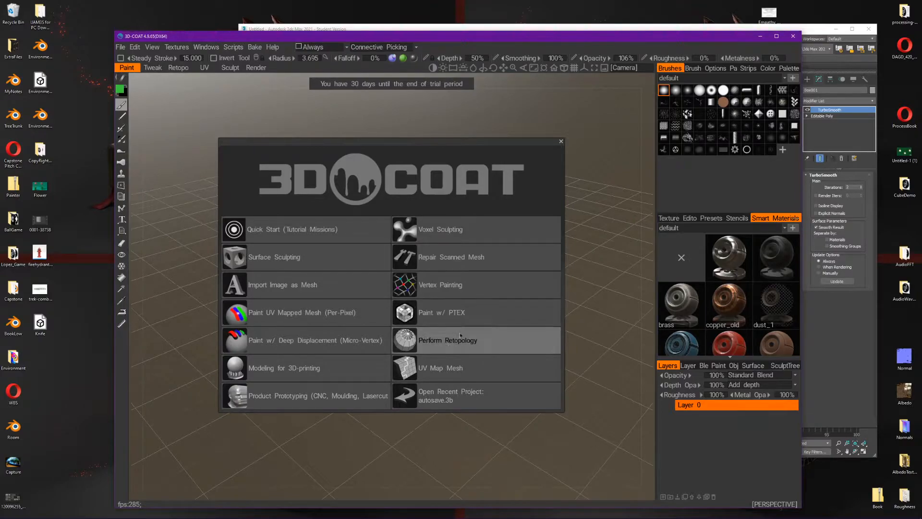
Import the Knife file for UV mapping with the 3D-Max preset, Keep UV and a 2048 by 2048 texture
left_click(461, 367)
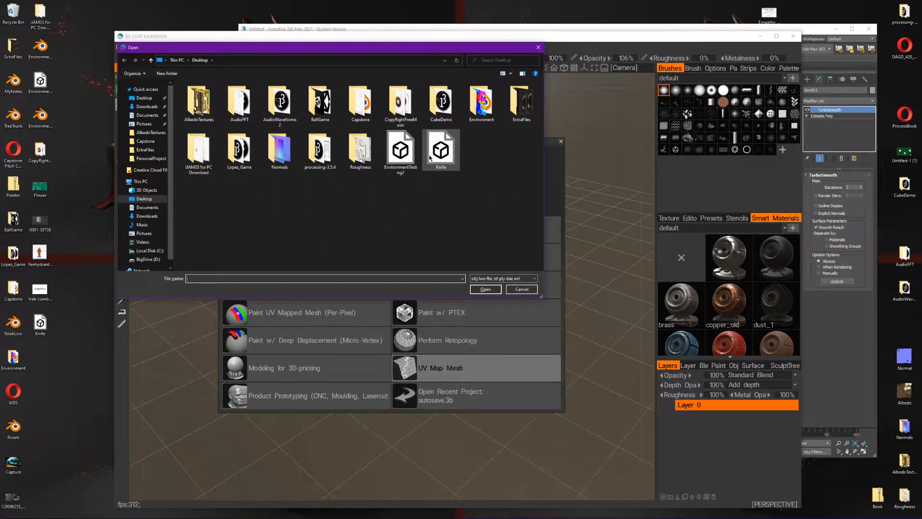
double_click(430, 158)
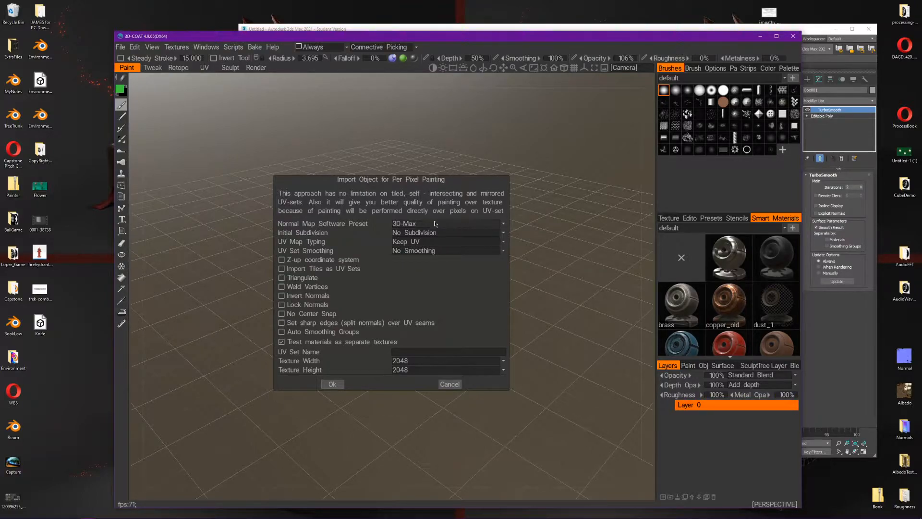
left_click(413, 225)
left_click(415, 242)
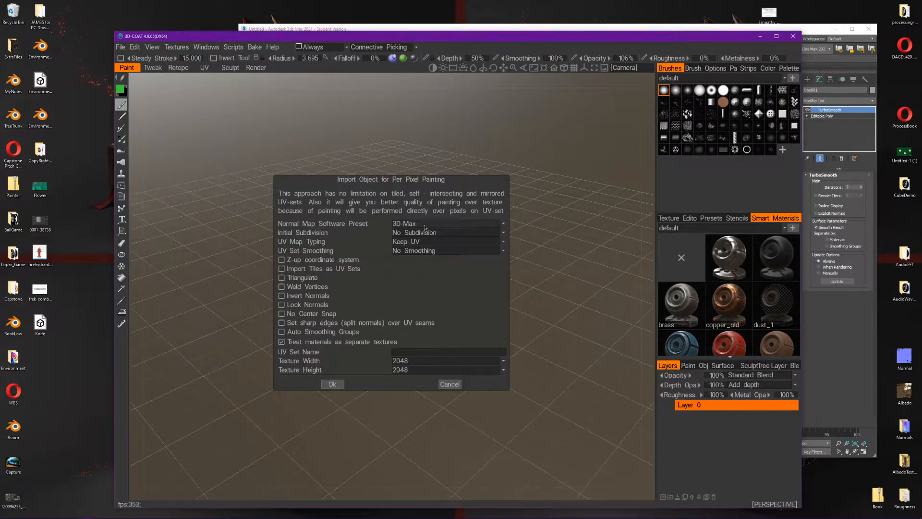
left_click(411, 369)
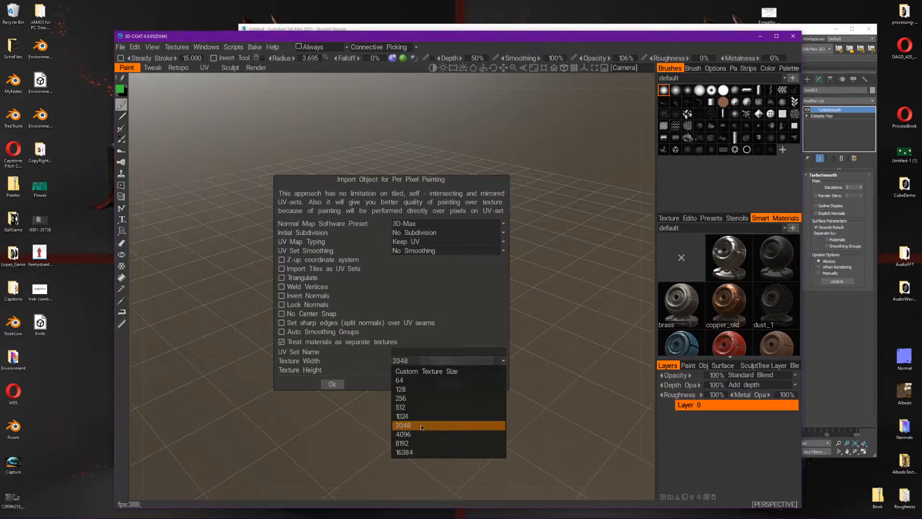
left_click(349, 375)
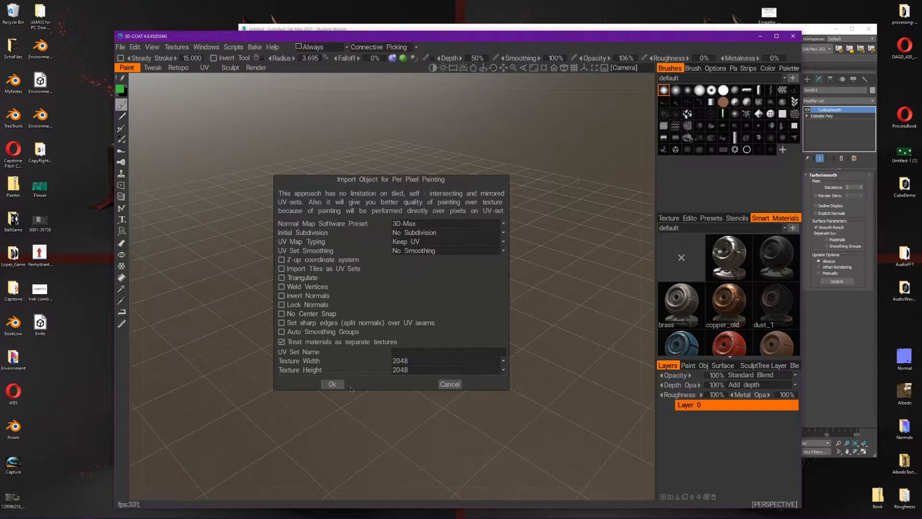
left_click(338, 384)
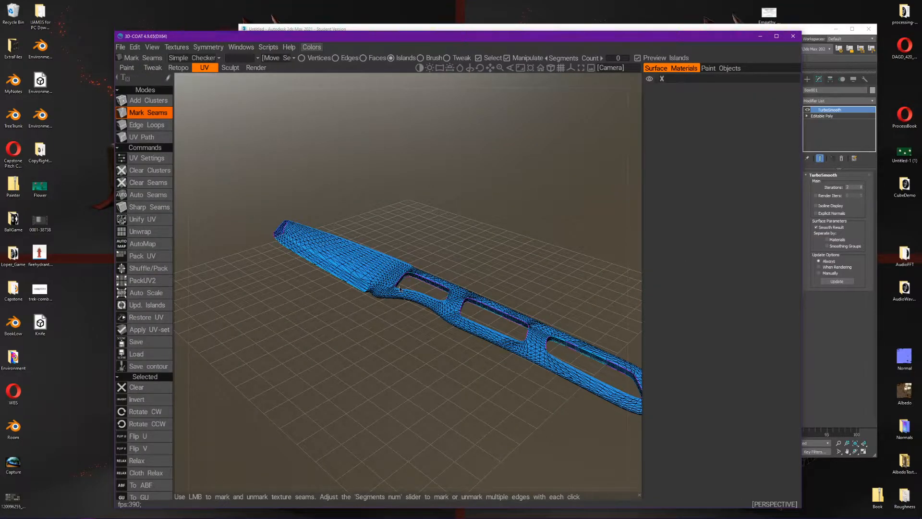
Check the dense imported mesh, close 3D-Coat and delete the exported Knife file from the desktop
scroll(446, 255, "up", 5)
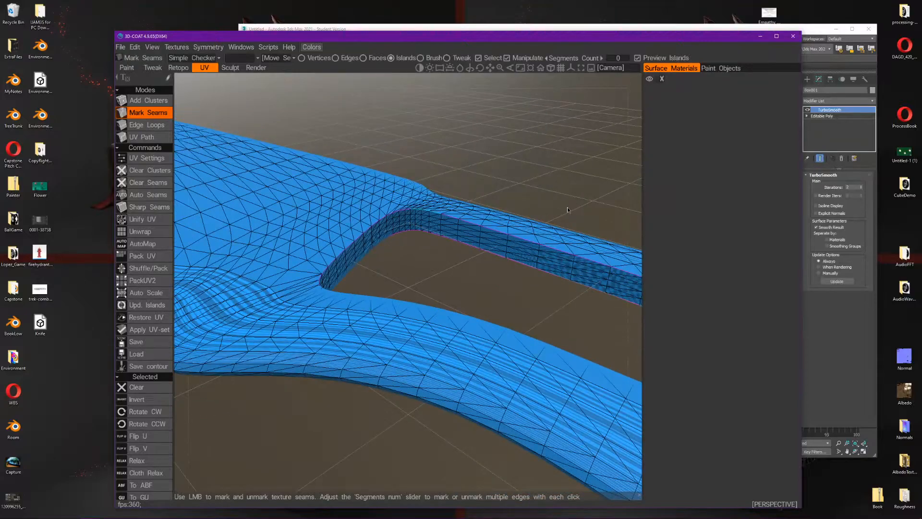
scroll(566, 207, "down", 6)
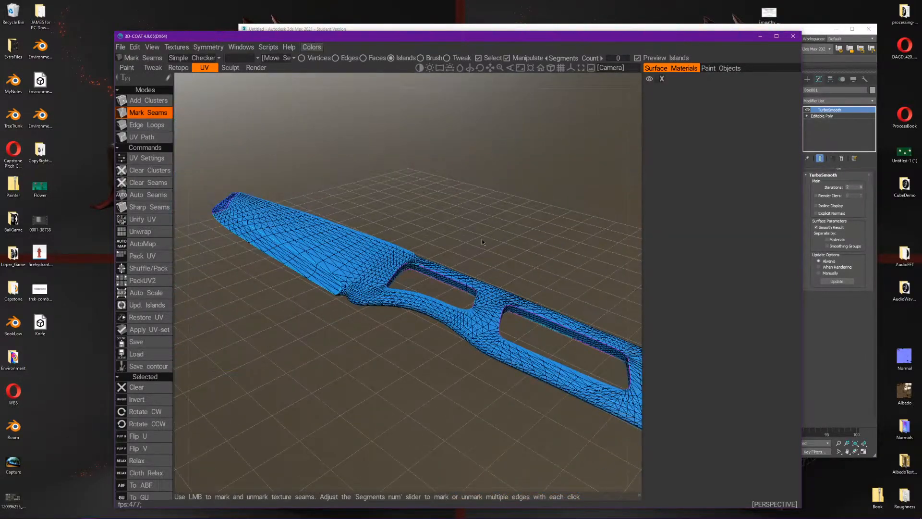
left_click(792, 36)
left_click(40, 324)
key("Delete")
Export the knife from 3ds Max to the Desktop as the FBX file Knife with TurboSmooth turned off
left_click(246, 39)
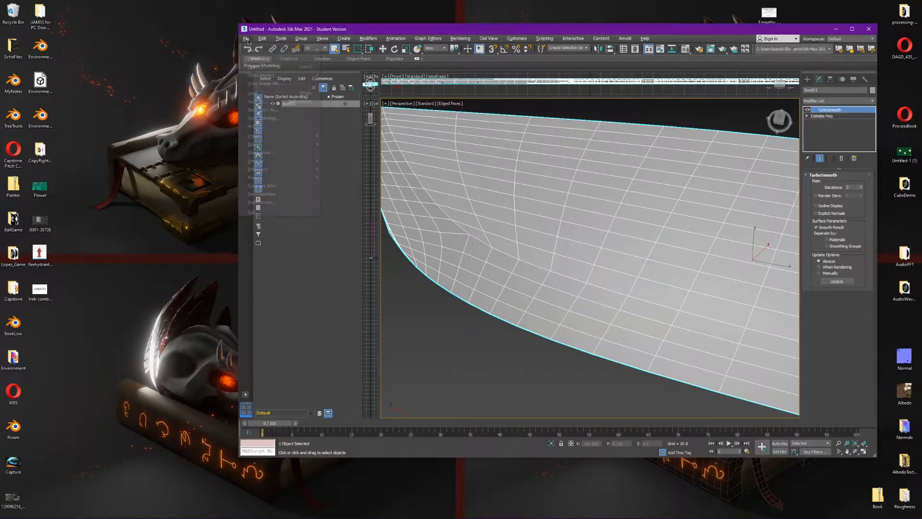
mouse_move(307, 147)
left_click(340, 144)
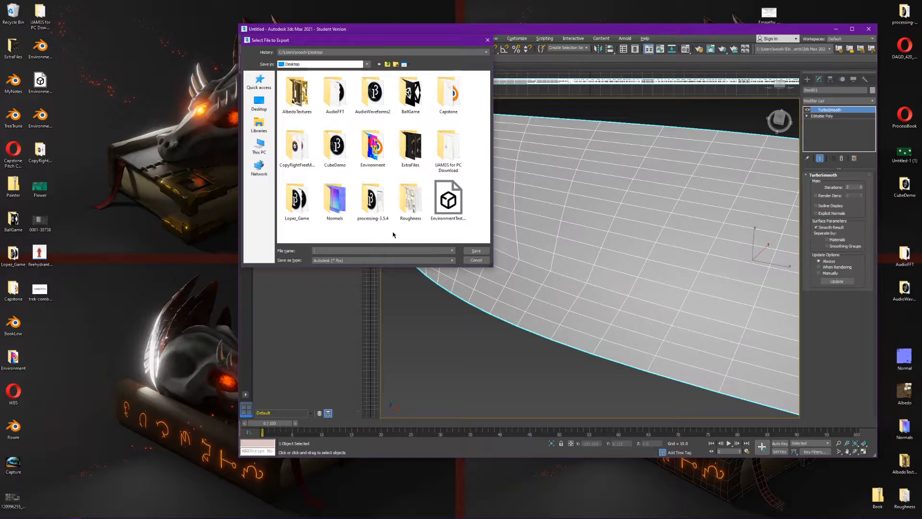
type("Knife")
left_click(476, 250)
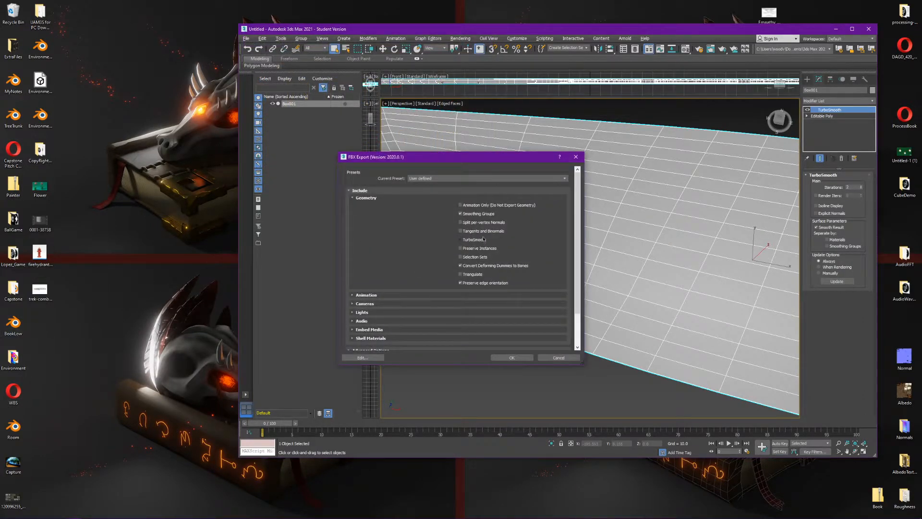
left_click(512, 357)
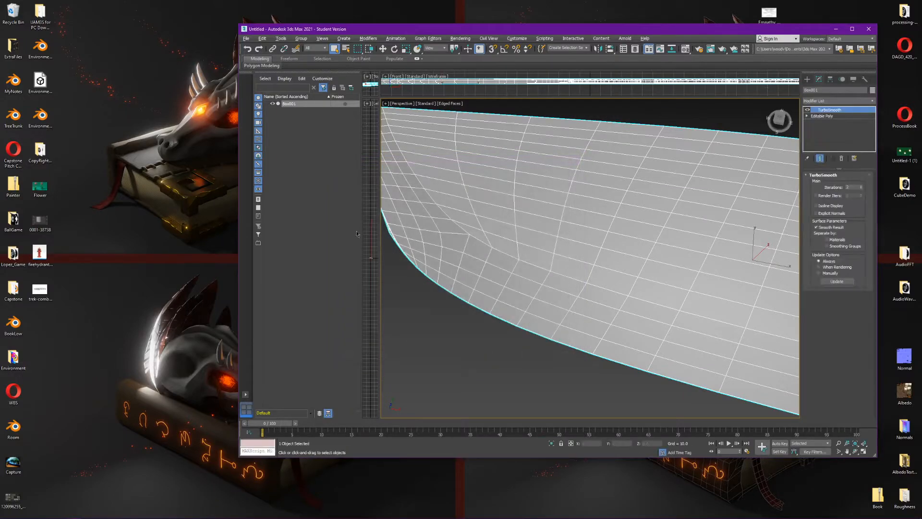
Switch to 3D-Coat by launching it again and continue with the free trial
key("super")
type("3d")
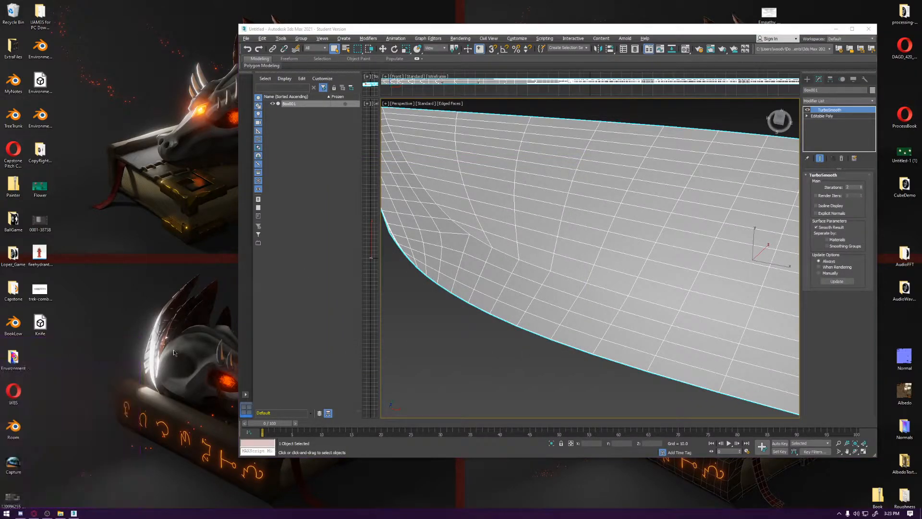
left_click(49, 406)
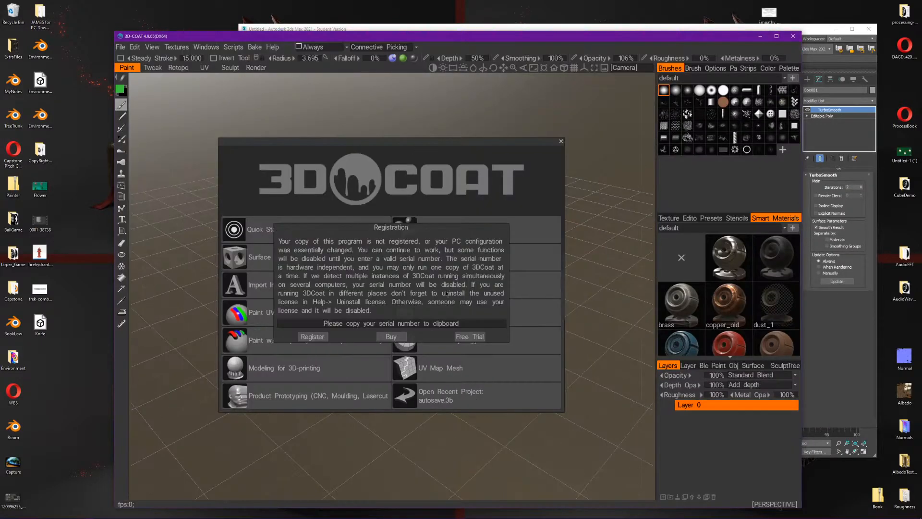
left_click(470, 337)
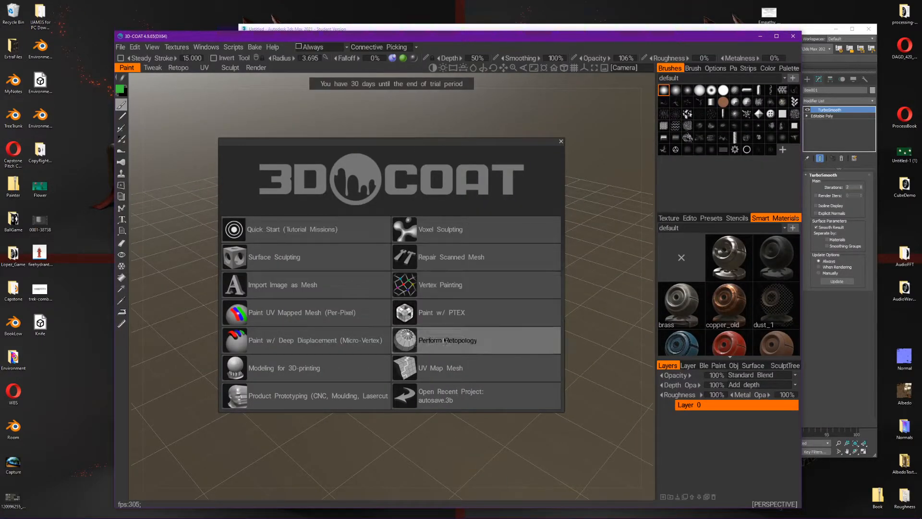
Open the Knife file for UV mapping, using the 3D-Max preset, Keep UV and a 2048 by 2048 texture
left_click(435, 368)
left_click(440, 151)
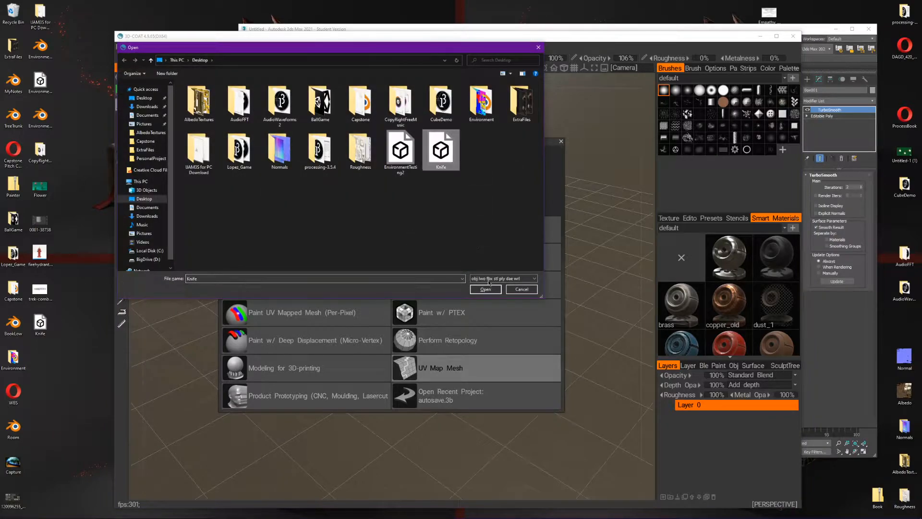
left_click(485, 288)
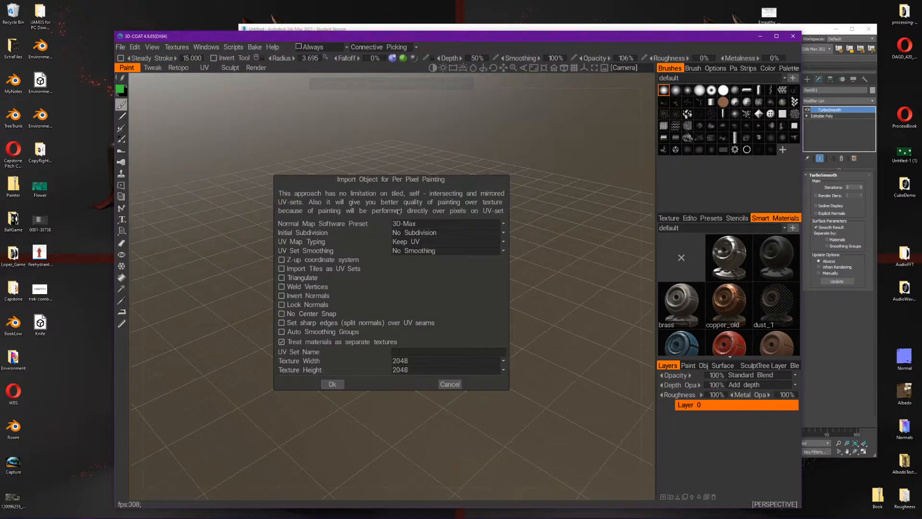
left_click(331, 386)
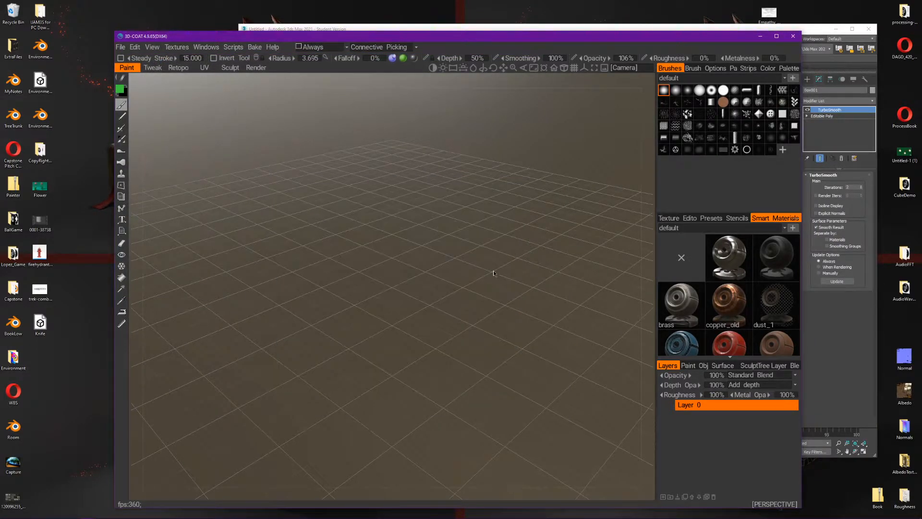
Examine the imported low-poly knife's mesh and seams around the blade base and handle openings
scroll(441, 368, "up", 7)
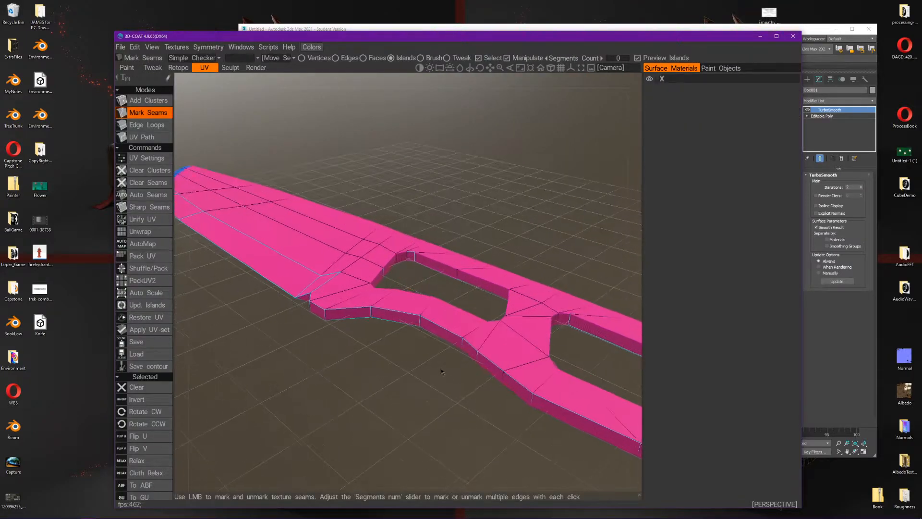
left_click_drag(383, 384, 443, 396)
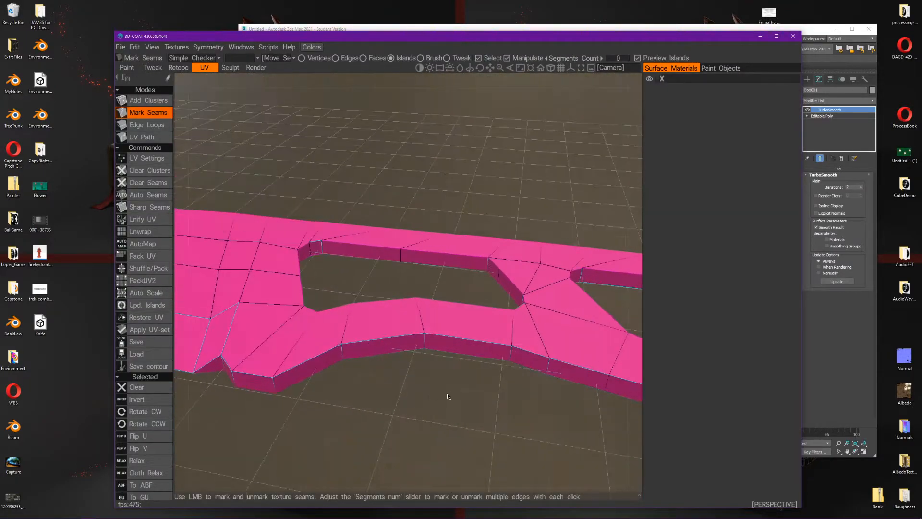
right_click_drag(443, 396, 375, 409)
left_click_drag(409, 343, 432, 344)
scroll(432, 344, "up", 3)
scroll(432, 345, "up", 1)
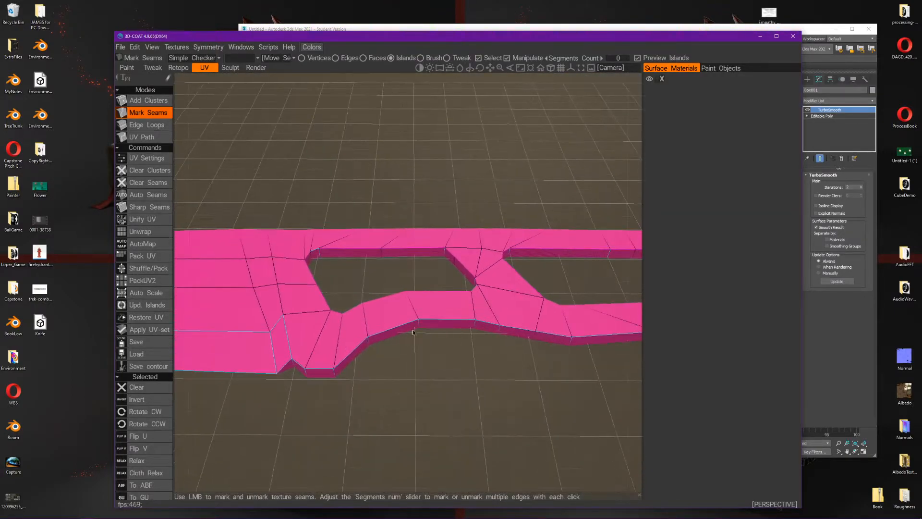
middle_click_drag(375, 280, 456, 207)
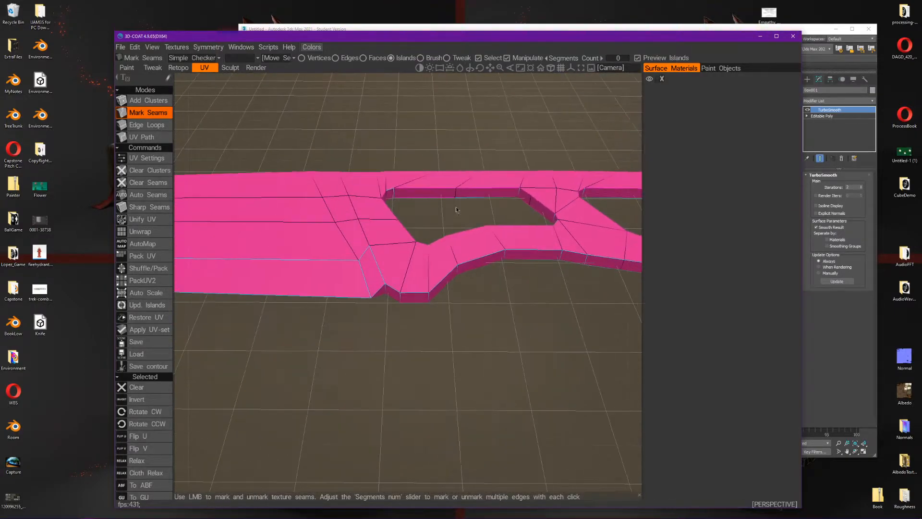
Maximize the 3D-Coat window and clear the knife's existing clusters
double_click(464, 40)
middle_click_drag(305, 262, 533, 269)
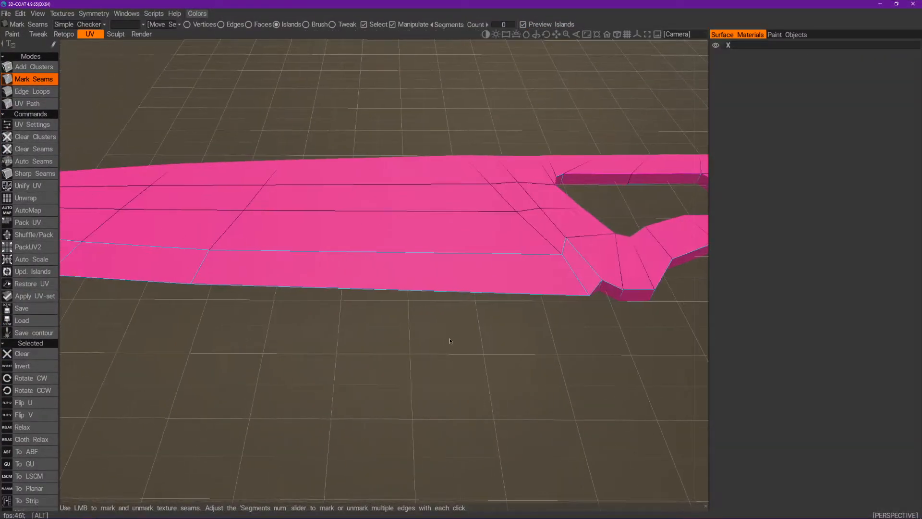
middle_click_drag(532, 380, 470, 351, "alt")
left_click_drag(470, 352, 461, 245, "alt")
middle_click_drag(461, 244, 420, 308, "alt")
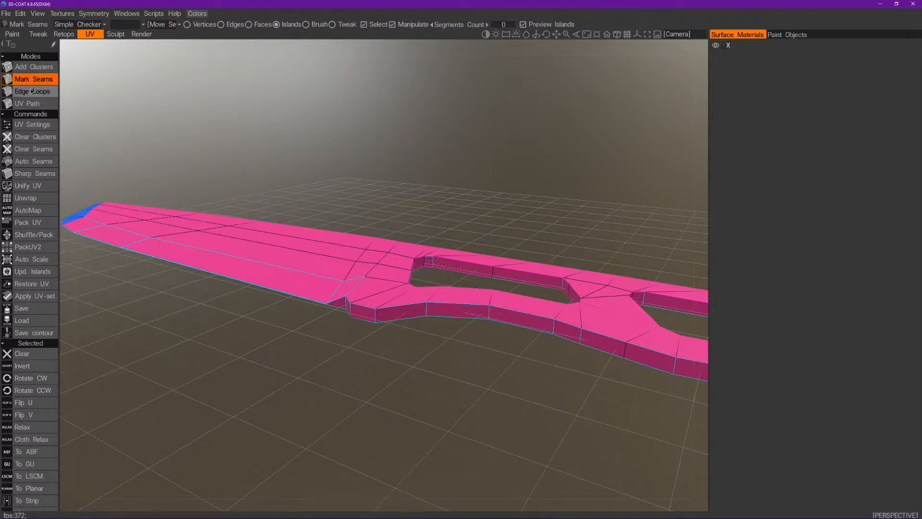
left_click(29, 139)
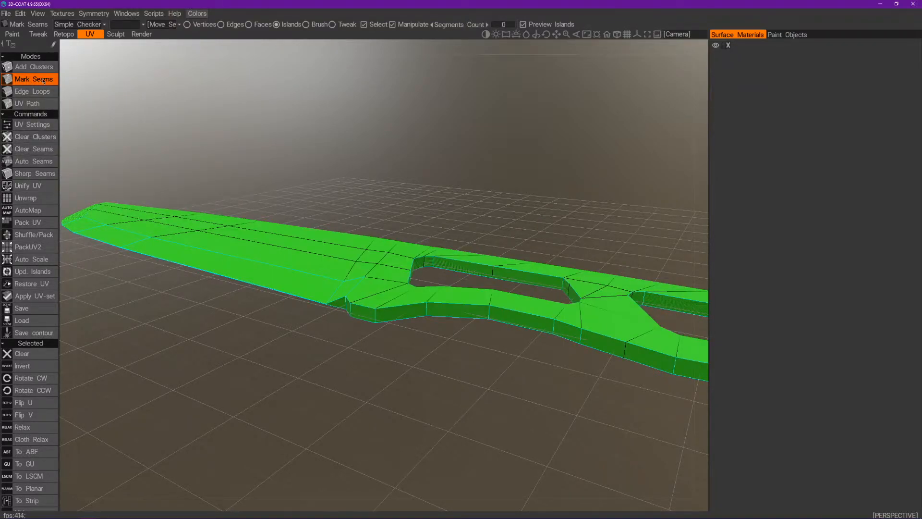
Mark edge-loop seams along the upper outline of the finger-grip notch and the blade's cutting edge toward the tip
mouse_move(403, 344)
left_mouse_down("alt")
mouse_move(410, 354)
mouse_move(394, 360)
left_mouse_up("alt")
scroll(410, 341, "up", 5)
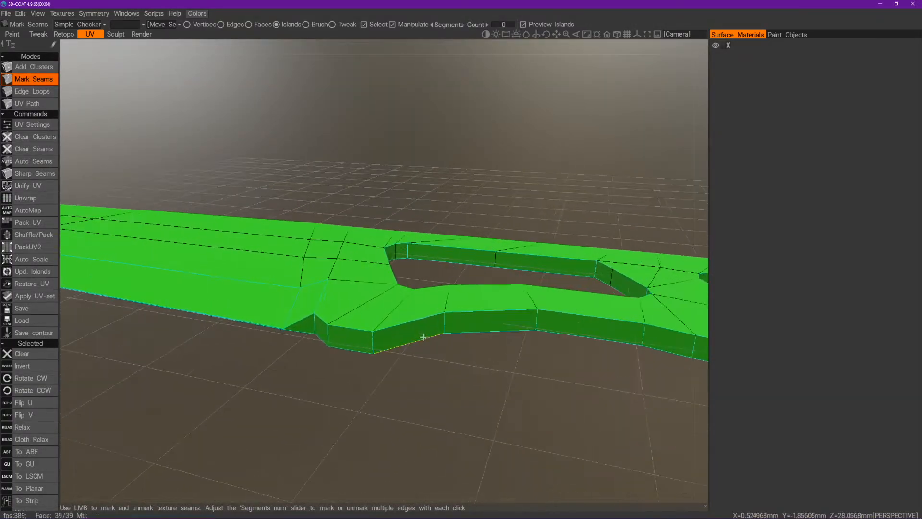
left_click(32, 91)
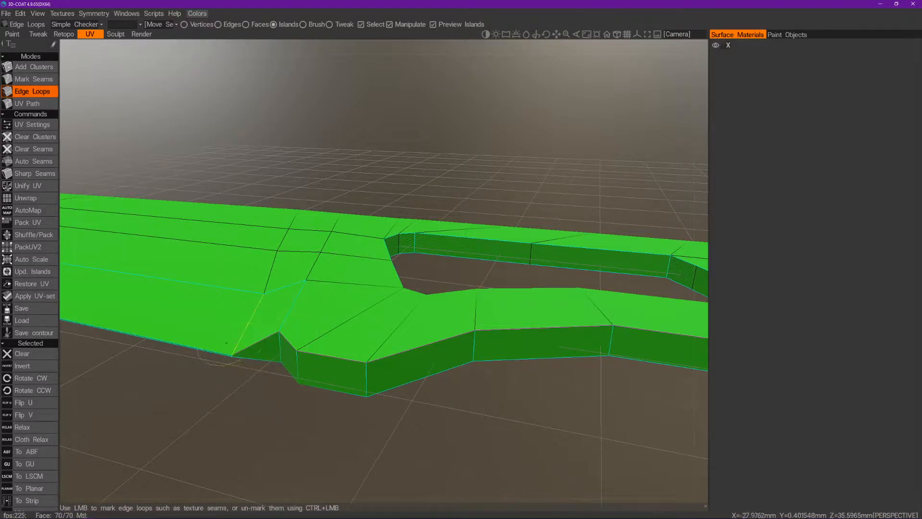
middle_click_drag(216, 341, 495, 299)
middle_click_drag(240, 323, 412, 315)
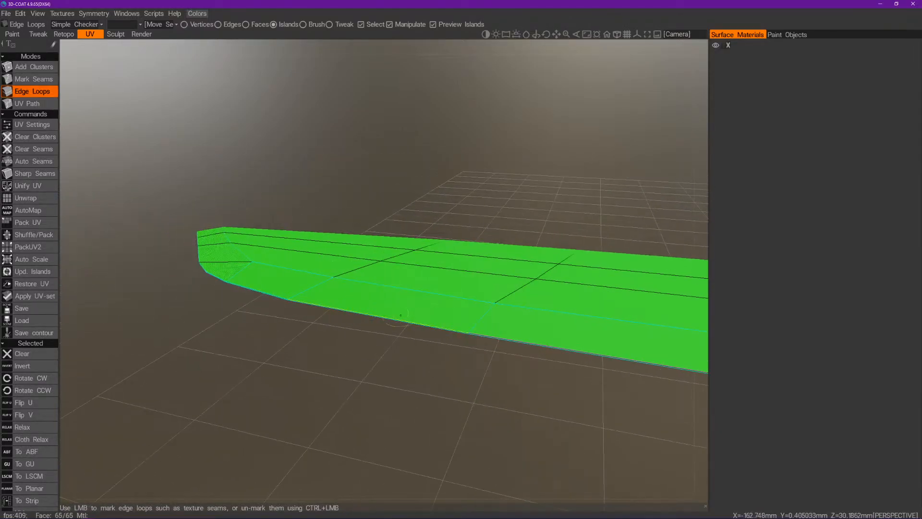
middle_click_drag(270, 326, 379, 336)
scroll(380, 338, "up", 3)
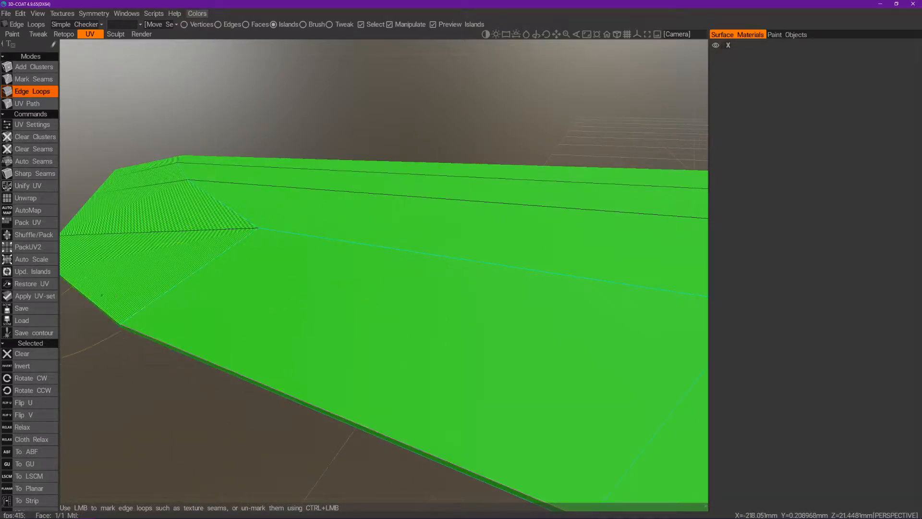
middle_click_drag(206, 316, 475, 421)
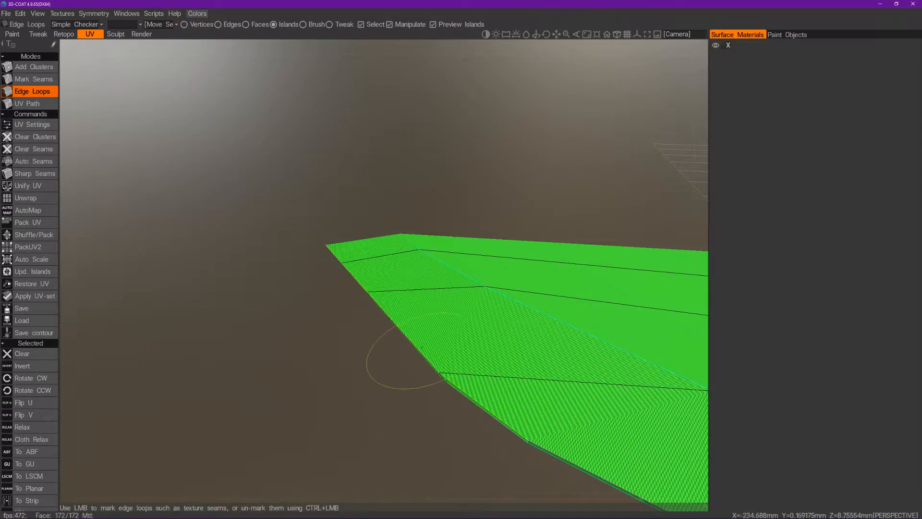
Continue the edge-loop seam around the blade tip and onto the blade's spine
right_click_drag(253, 411, 201, 422)
left_click_drag(201, 422, 371, 422)
right_click_drag(370, 423, 393, 422)
left_click_drag(393, 422, 585, 286)
right_click_drag(164, 280, 175, 258)
left_click_drag(174, 257, 243, 298)
middle_click_drag(243, 298, 497, 345)
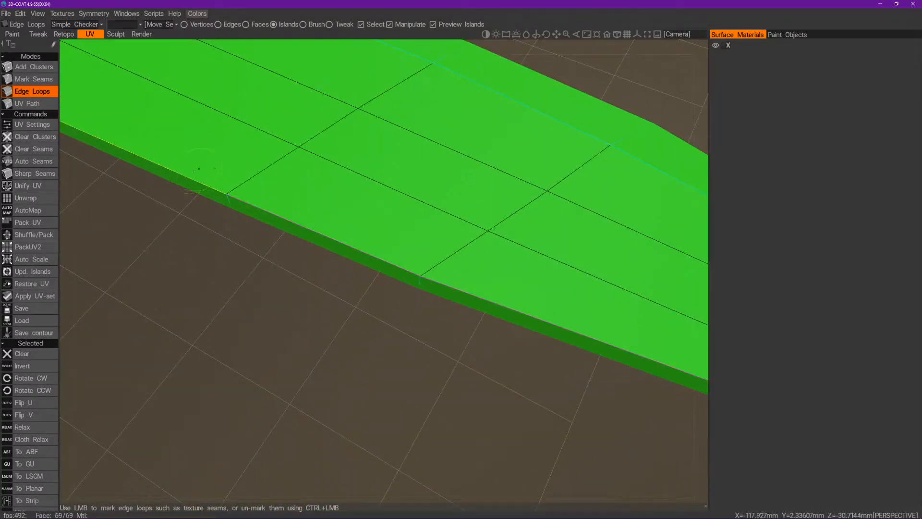
Extend the edge-loop seam along the knife's spine, past the handle openings, to the butt end
middle_click_drag(194, 171, 527, 307)
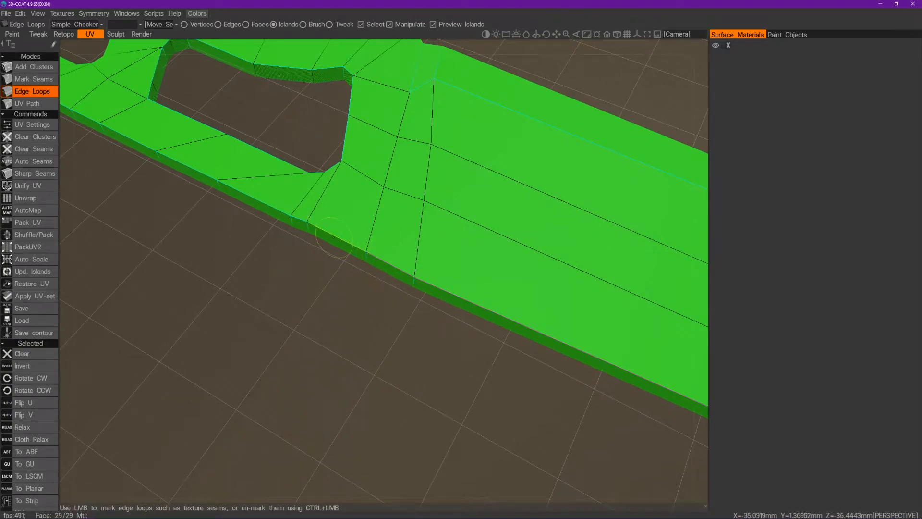
middle_click_drag(244, 206, 521, 261)
middle_click_drag(327, 207, 514, 340)
middle_click_drag(269, 225, 600, 423)
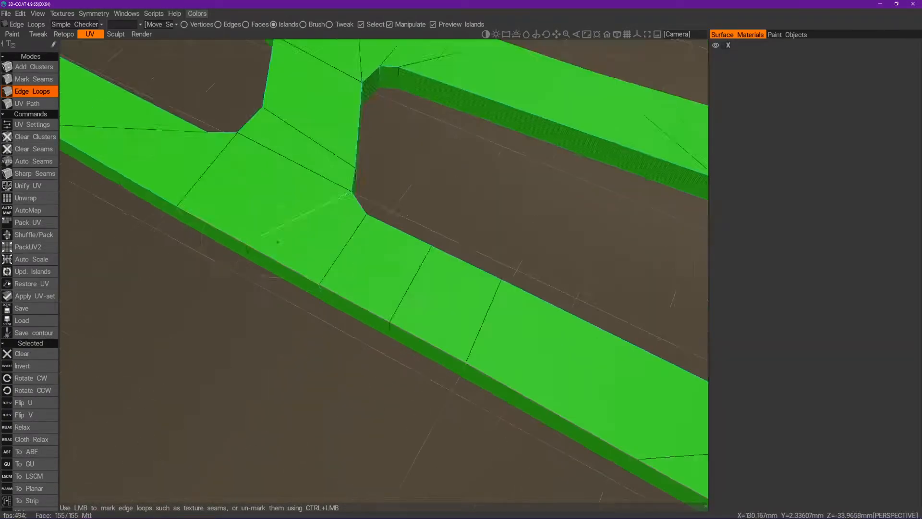
middle_click_drag(233, 235, 562, 375)
middle_click_drag(204, 156, 381, 303)
scroll(329, 102, "up", 5)
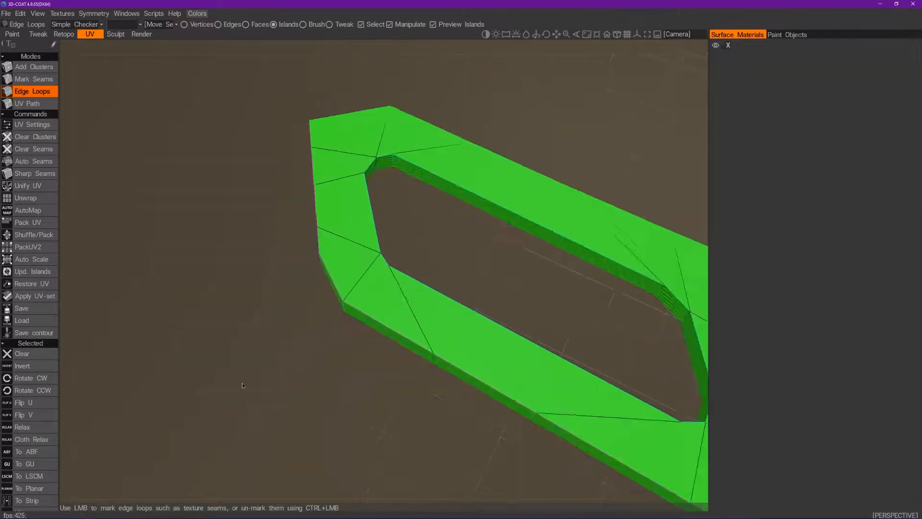
Mark the remaining outer seam around the butt and along the handle's finger-side edge back toward the blade
left_click_drag(303, 375, 384, 307, "alt")
scroll(385, 307, "down", 4)
scroll(403, 447, "down", 5)
mouse_move(404, 447)
left_mouse_down("alt")
mouse_move(382, 379)
mouse_move(399, 439)
left_mouse_up("alt")
scroll(492, 285, "up", 5)
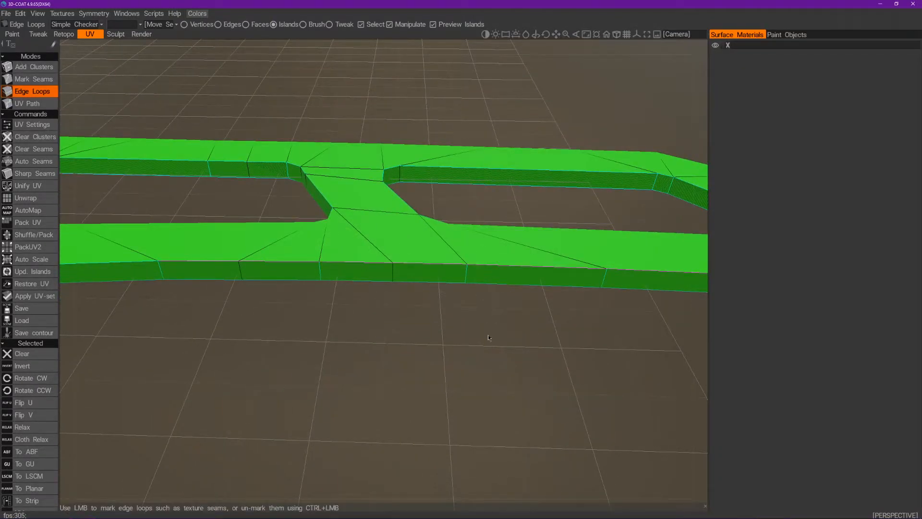
left_click_drag(210, 310, 464, 325, "alt")
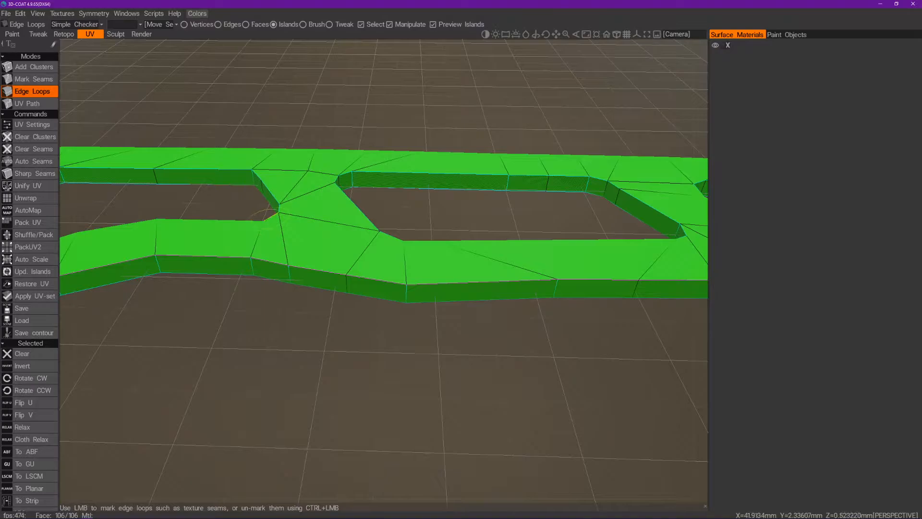
Mark edge-loop seams around the upper rims of the blade-side and middle handle openings
left_click_drag(227, 224, 398, 315, "alt")
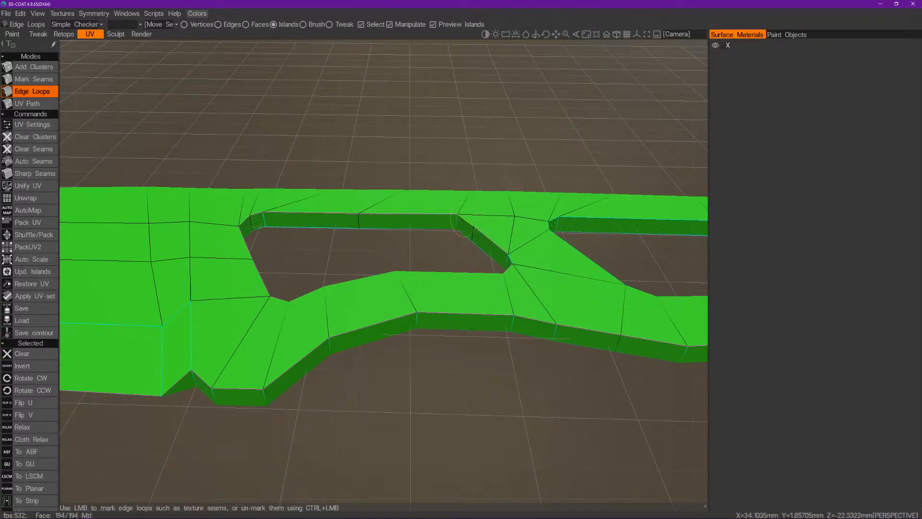
left_click_drag(488, 423, 496, 463, "alt")
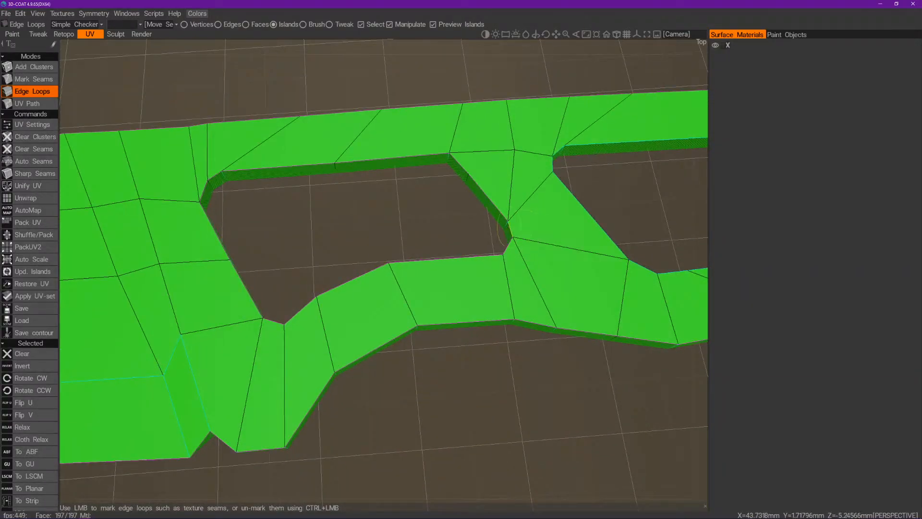
left_click_drag(616, 285, 342, 258, "alt")
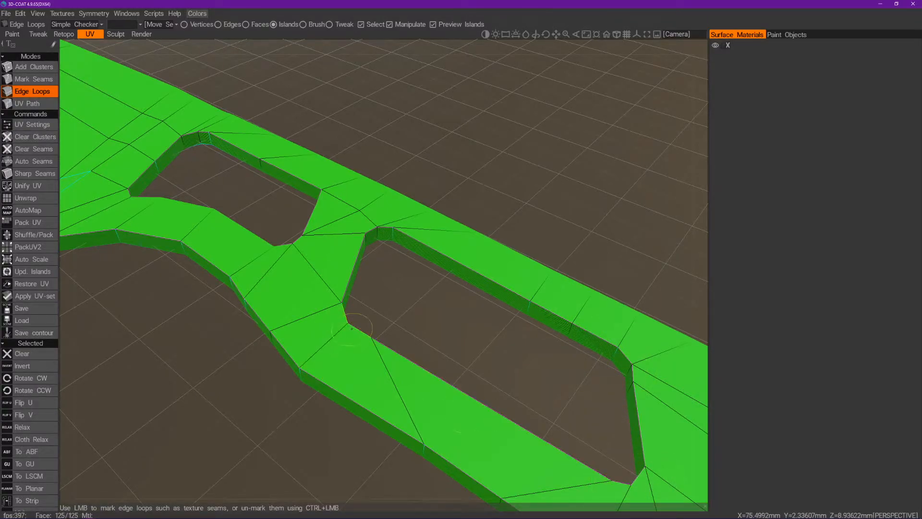
left_click_drag(513, 403, 328, 381, "alt")
Mark the seam around the upper rim of the last handle opening to separate the knife's flat face from its sides
middle_click_drag(314, 404, 406, 256, "alt")
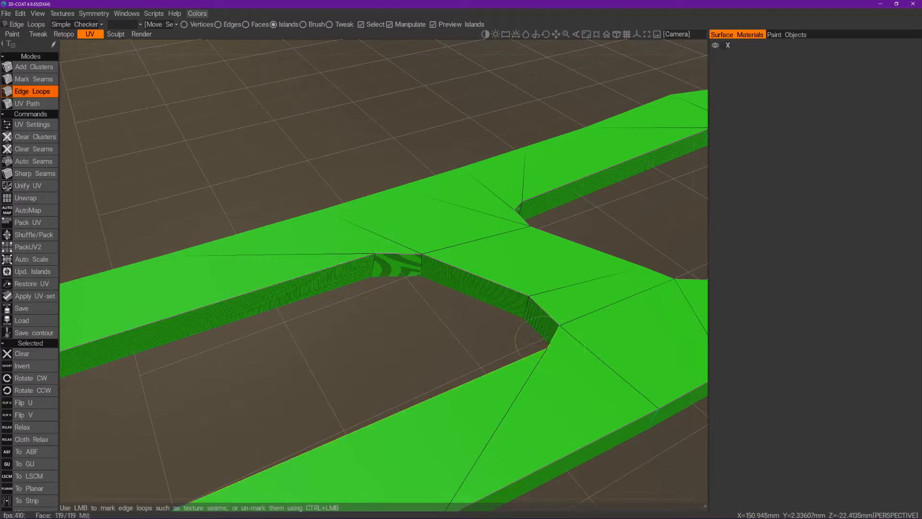
middle_click_drag(399, 382, 567, 308, "alt")
middle_click_drag(161, 335, 291, 290, "alt")
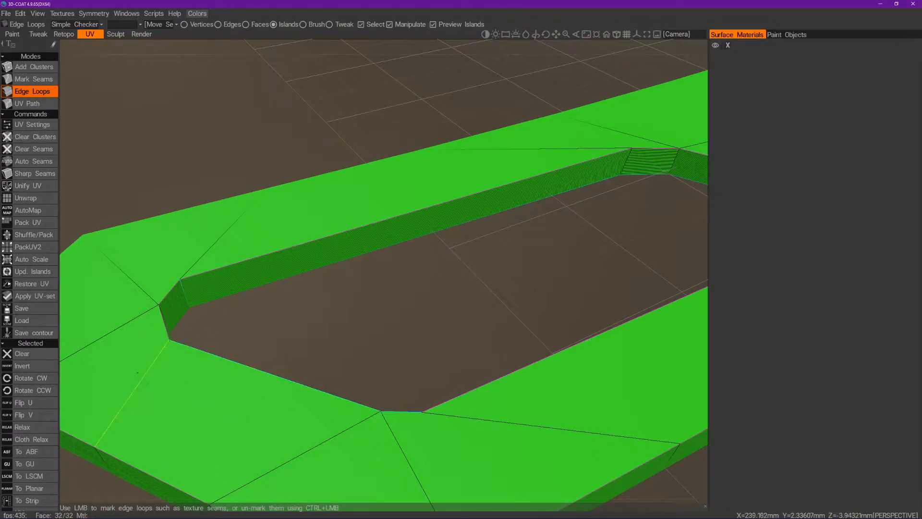
left_click(406, 411)
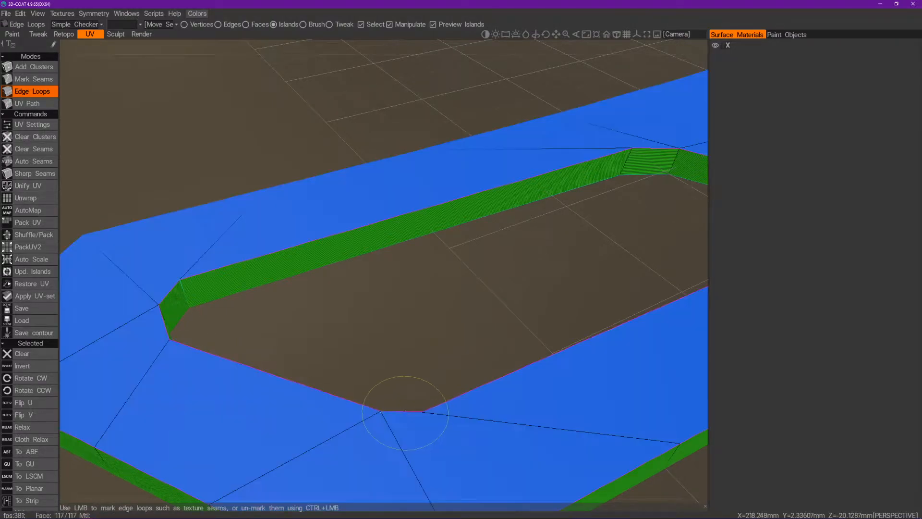
Look for a UV preview among the paint objects, surface materials, available panels and the Retopo workspace
scroll(555, 258, "down", 8)
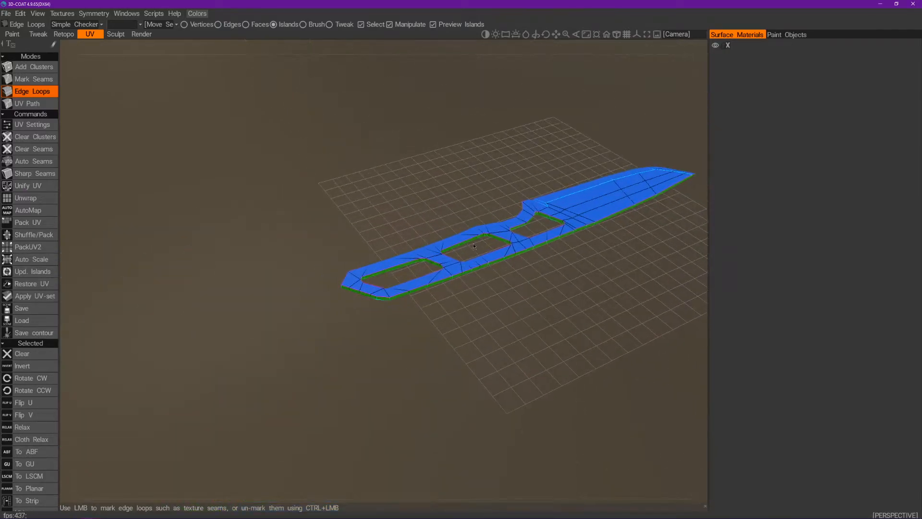
scroll(535, 265, "up", 2)
left_click_drag(534, 265, 705, 260, "alt")
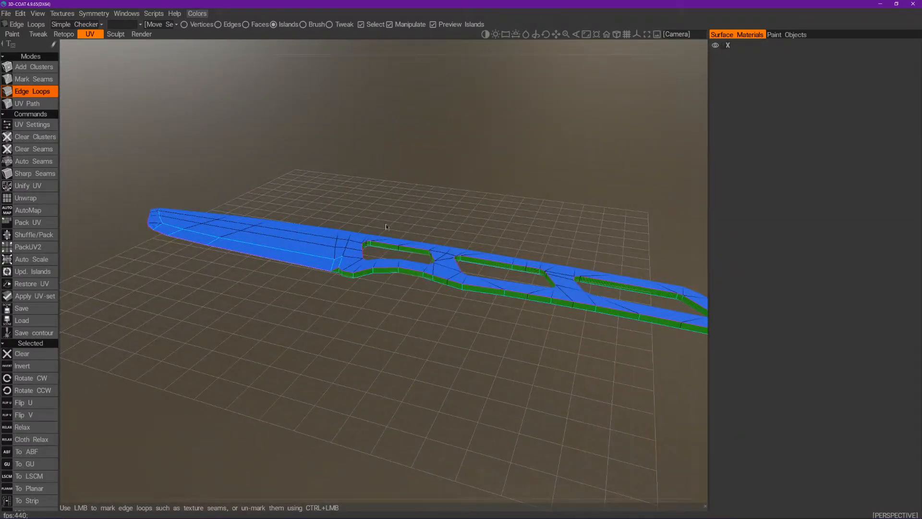
left_click(766, 35)
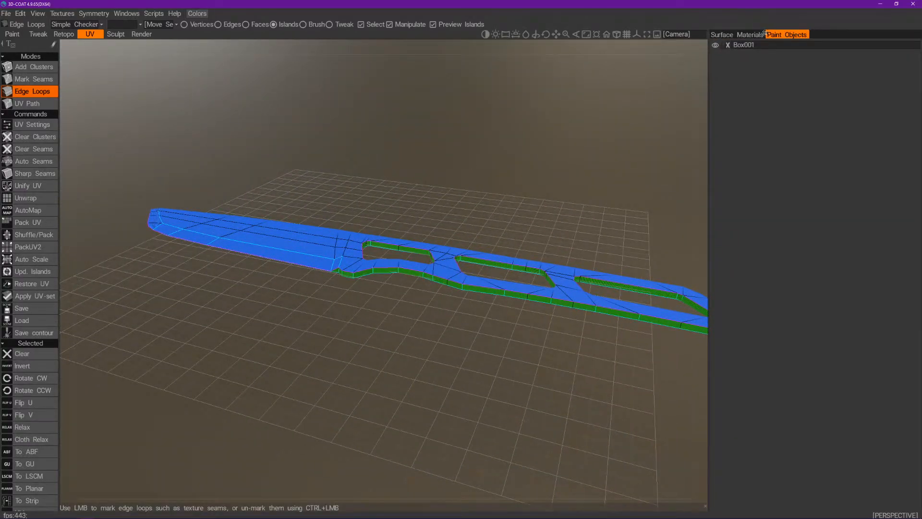
left_click(737, 34)
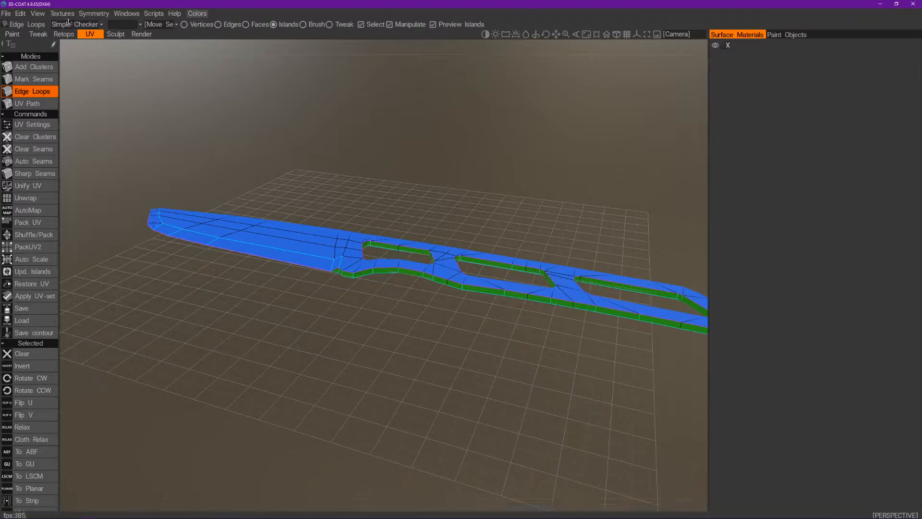
left_click(126, 14)
mouse_move(142, 40)
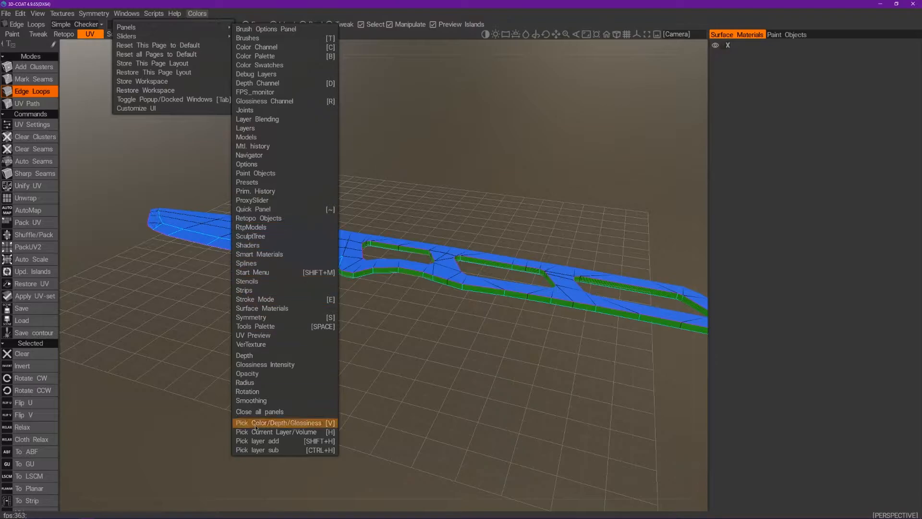
left_click(726, 45)
left_click(450, 288)
left_click(787, 35)
left_click(738, 34)
left_click(64, 34)
left_click(324, 296)
left_click(90, 35)
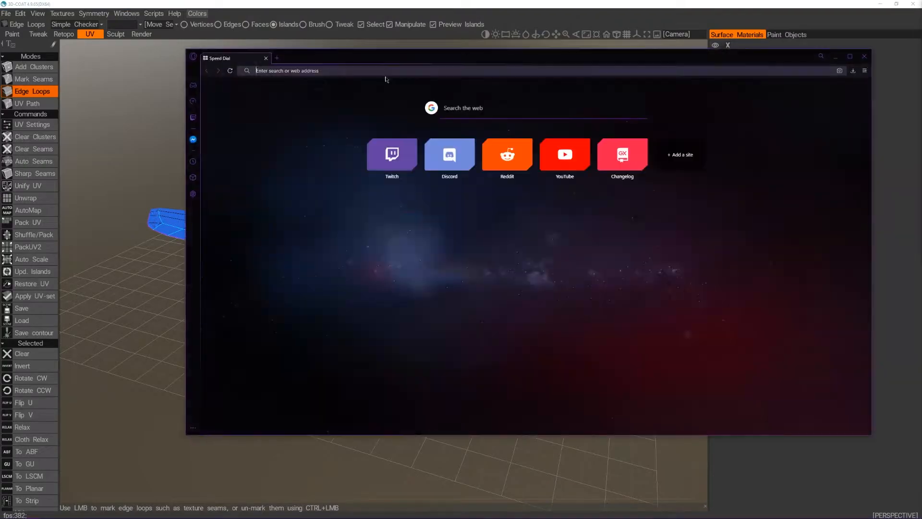
Search the web for "3d coat preview unwrap", read the 3D-Coat forum thread on previewing islands, and return to 3D-Coat
left_click(398, 73)
type("3d coat preview unwrap")
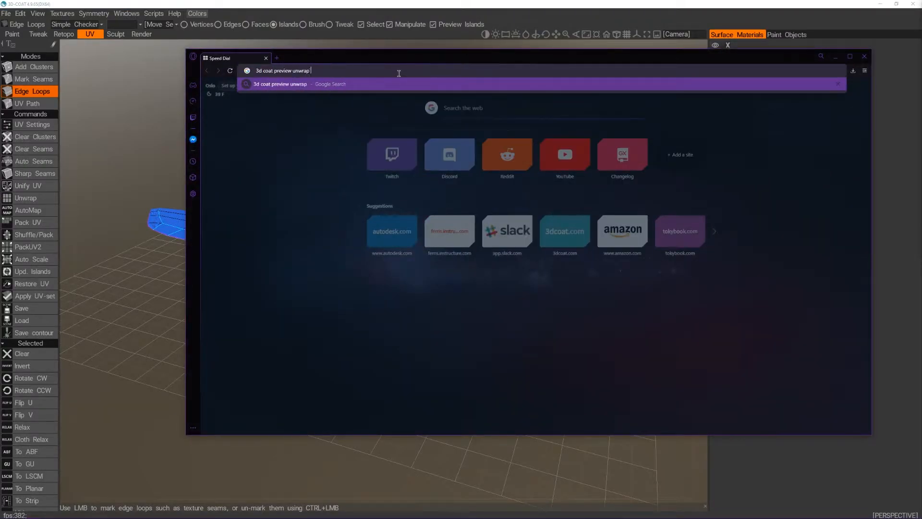
key("Return")
left_click(298, 153)
scroll(428, 230, "down", 7)
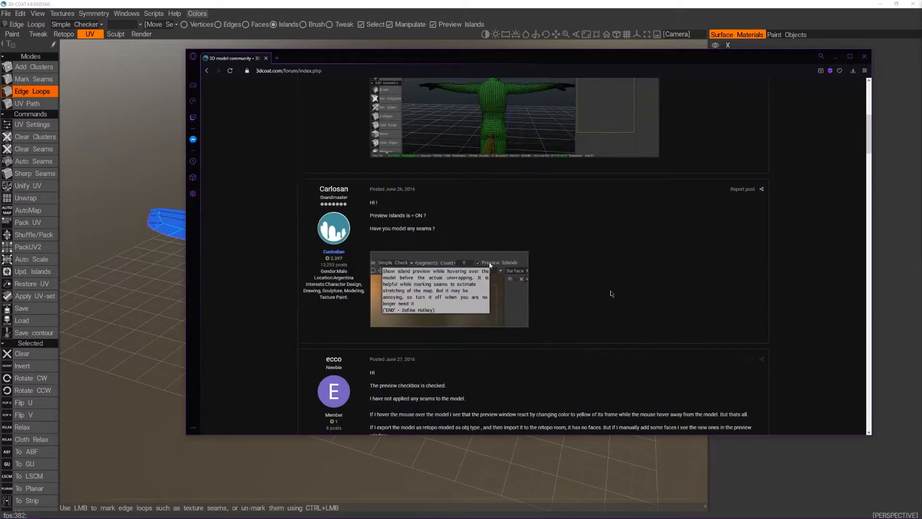
left_click(835, 56)
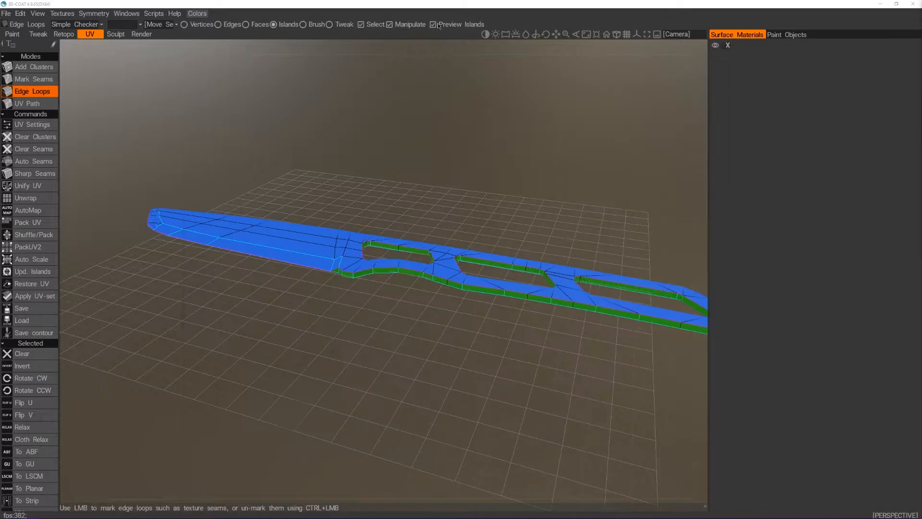
left_click(528, 201)
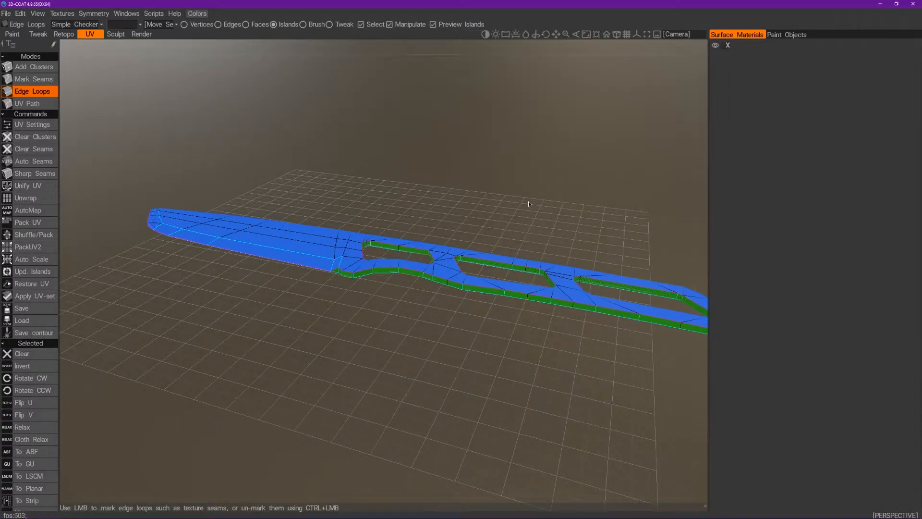
middle_click_drag(468, 227, 321, 242)
mouse_move(52, 29)
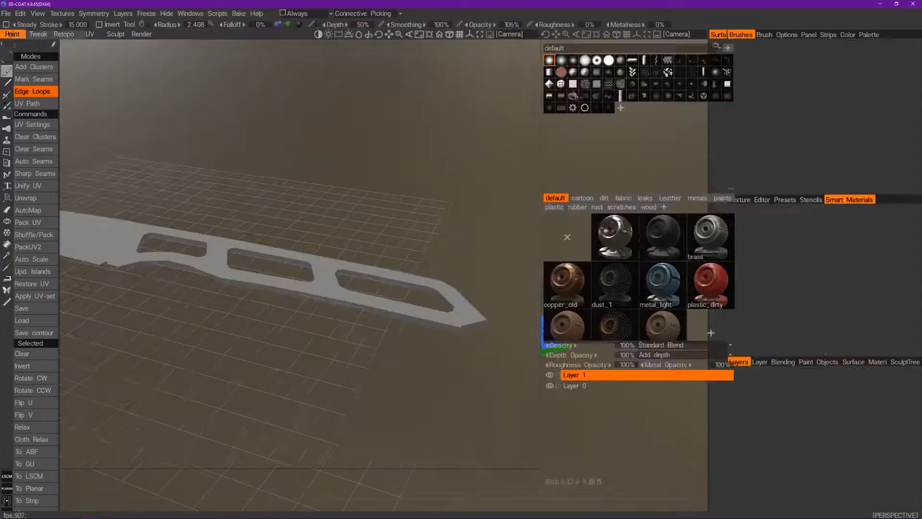
middle_click_drag(231, 216, 365, 190)
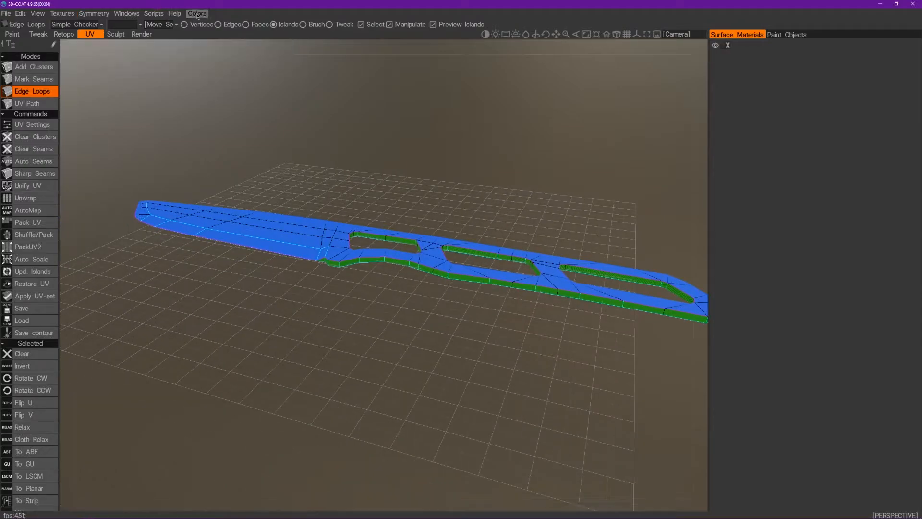
left_click(255, 24)
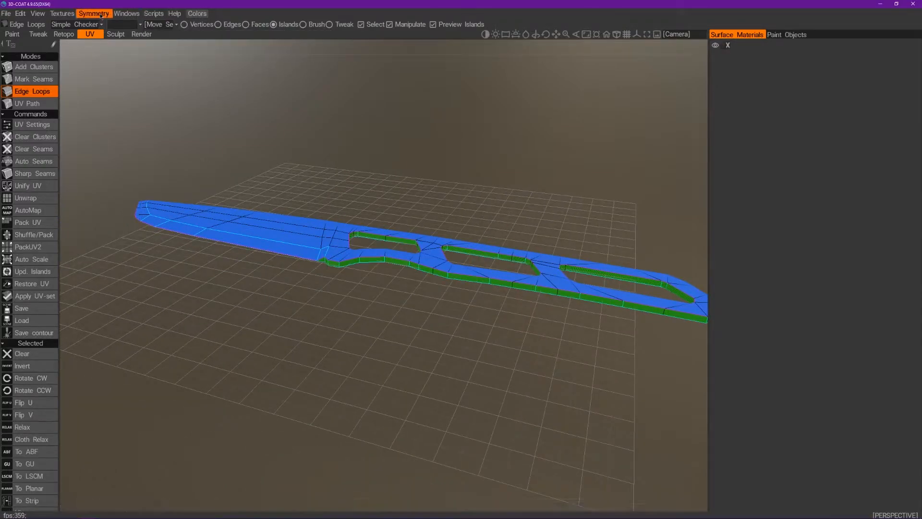
Show the UV Preview and place it in the empty area below the surface materials list
left_click(126, 13)
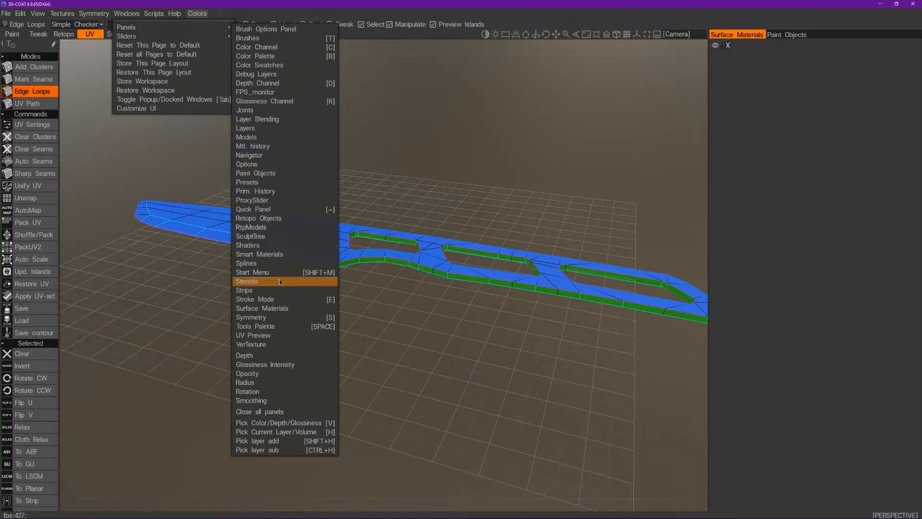
left_click(258, 336)
left_click_drag(133, 46, 785, 63)
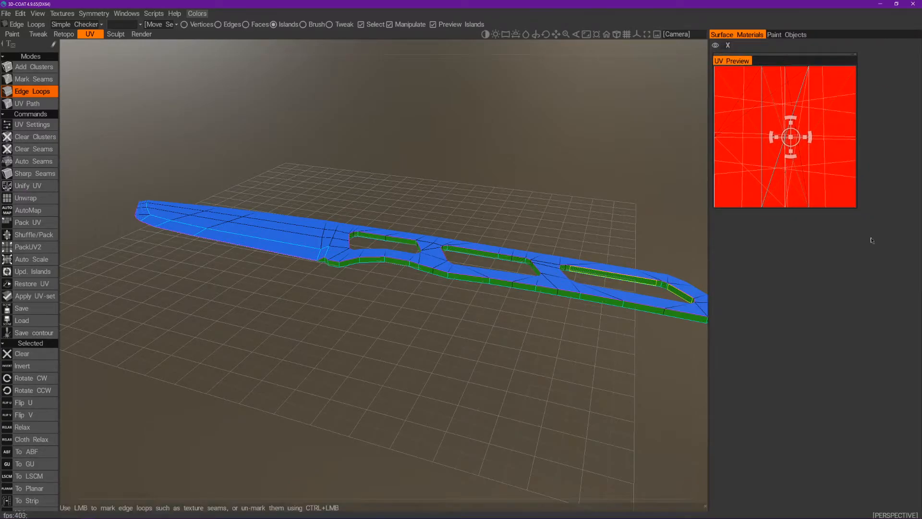
Enlarge the UV Preview and mark the seam along the blade's outer outline on the knife's underside
left_click_drag(859, 213, 917, 343)
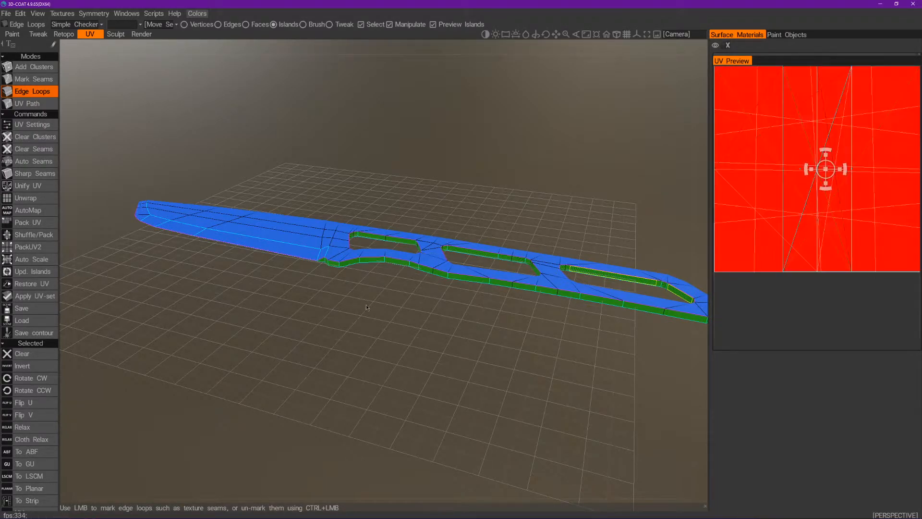
left_click_drag(374, 337, 335, 208)
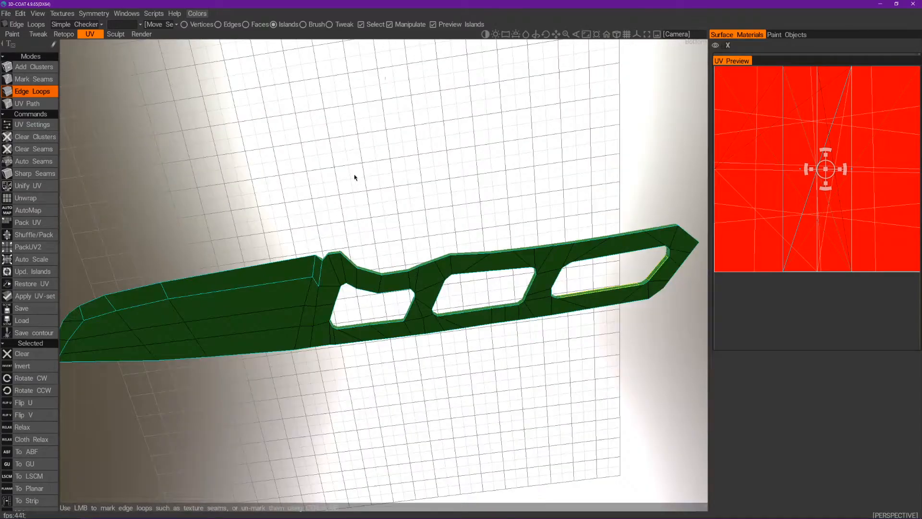
scroll(354, 179, "up", 5)
scroll(164, 329, "up", 3)
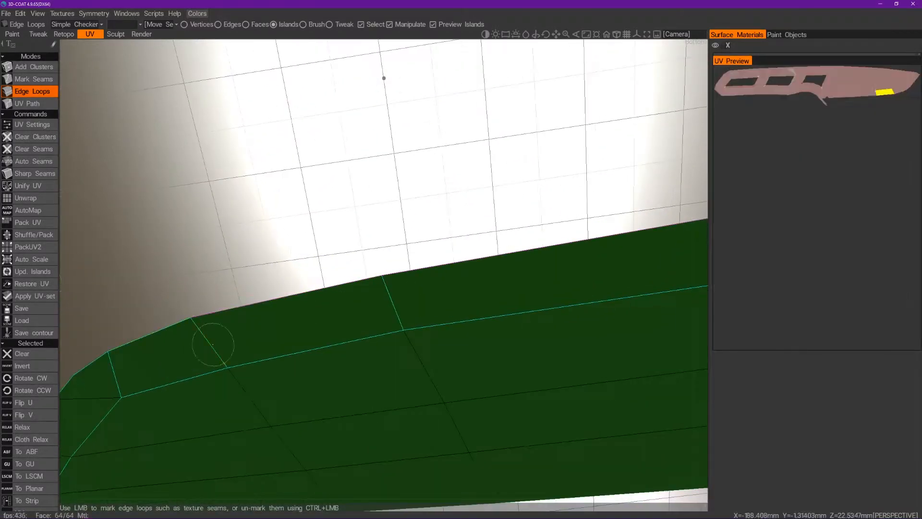
middle_click_drag(164, 330, 451, 269)
scroll(329, 233, "up", 5)
left_click_drag(363, 289, 331, 351)
middle_click_drag(332, 351, 480, 293)
scroll(328, 319, "up", 3)
middle_click_drag(175, 349, 355, 274)
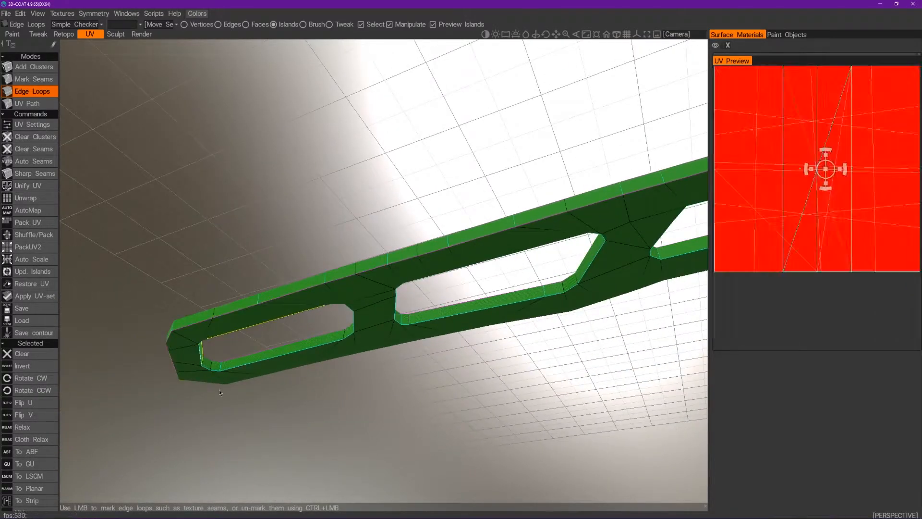
Mark the remaining underside outline along the handle to separate the lower flat face from the side band
left_click_drag(231, 385, 239, 352)
middle_click_drag(239, 352, 447, 301)
middle_click_drag(269, 408, 447, 259)
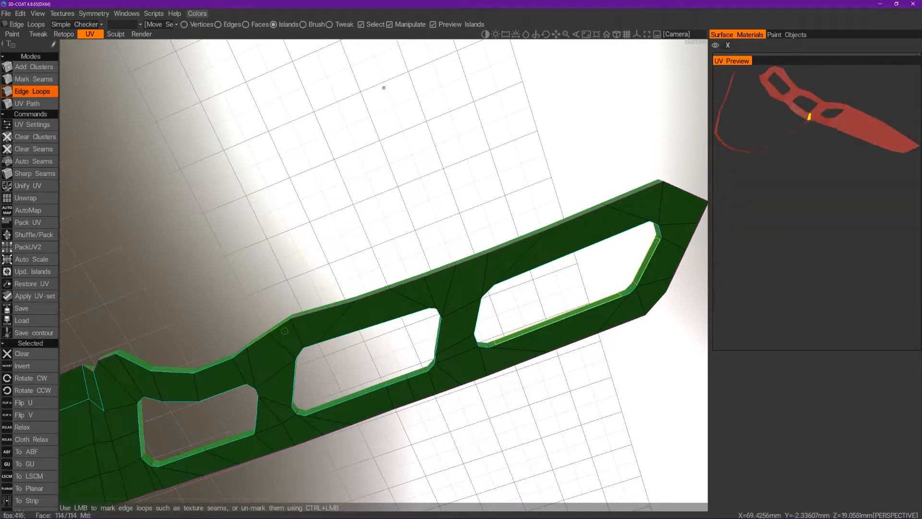
middle_click_drag(285, 331, 444, 285)
left_click(436, 284)
Mark seams around the lower rim and at the wall corners of the handle opening nearest the blade
mouse_move(427, 211)
left_mouse_down()
mouse_move(416, 271)
mouse_move(447, 153)
mouse_move(482, 188)
mouse_move(495, 240)
mouse_move(529, 161)
mouse_move(460, 257)
mouse_move(442, 211)
left_mouse_up()
scroll(460, 257, "up", 4)
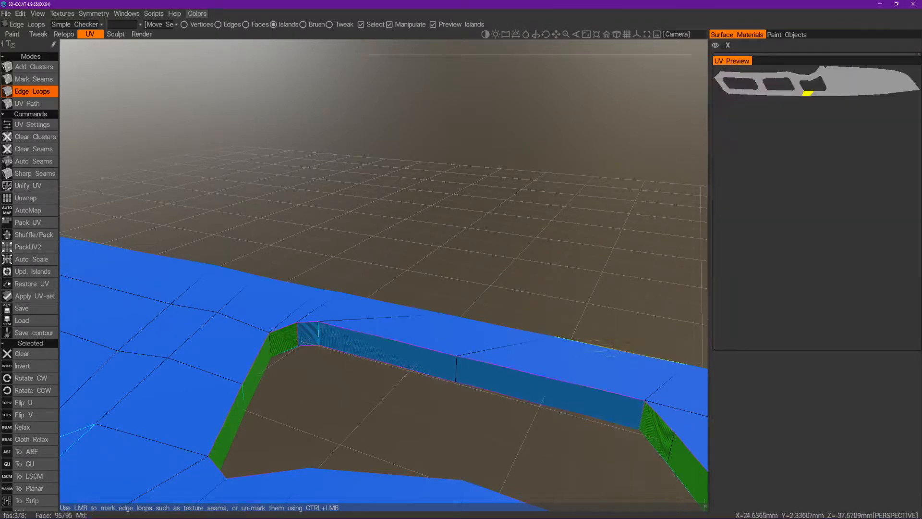
left_click_drag(423, 355, 284, 247, "alt")
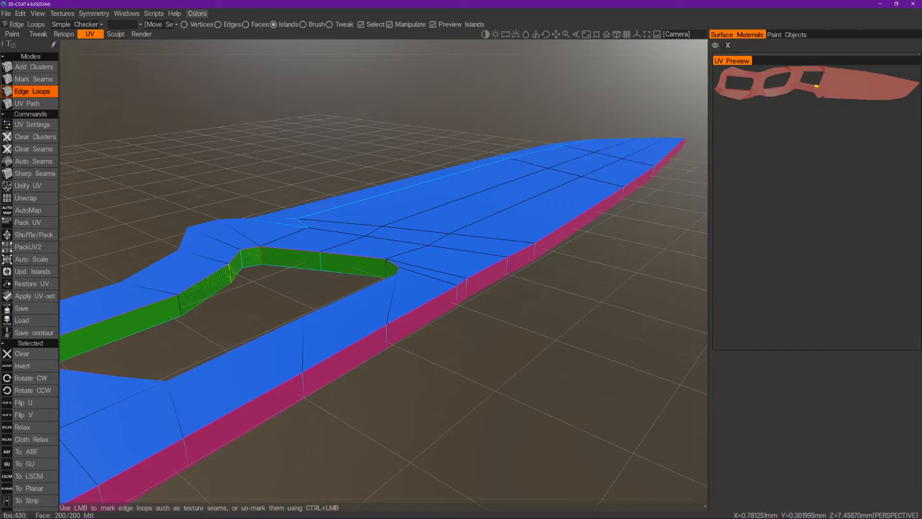
left_click_drag(298, 284, 312, 235, "alt")
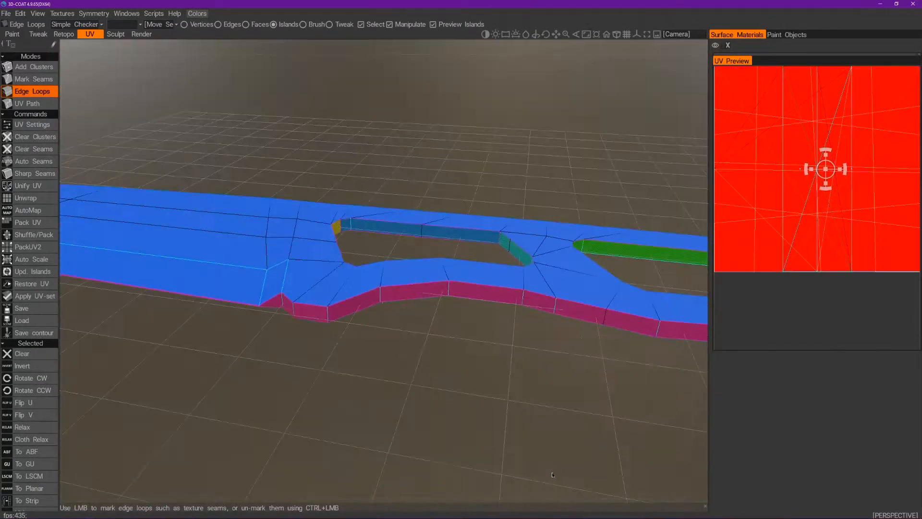
Mark the seam around the middle handle opening's underside rim to detach its walls from the lower face
middle_click_drag(552, 474, 473, 509)
middle_click_drag(533, 338, 307, 306)
left_click(356, 303)
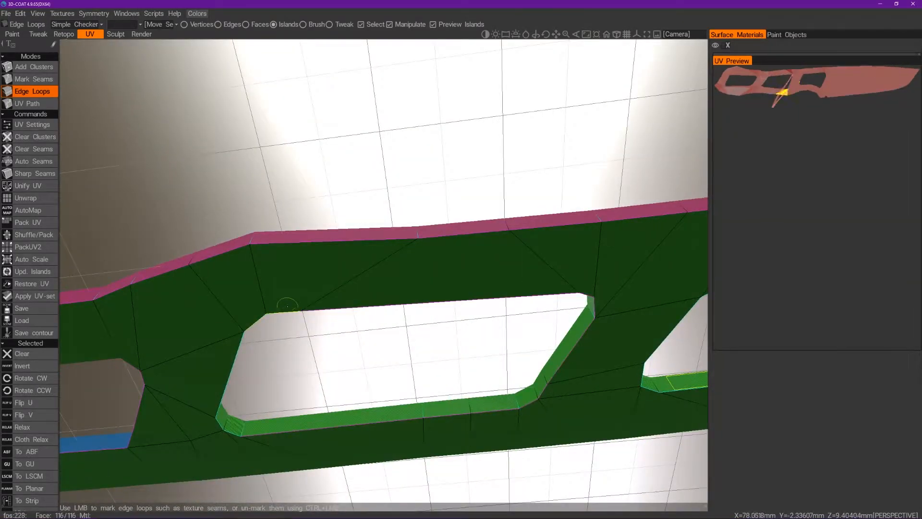
left_click(288, 306)
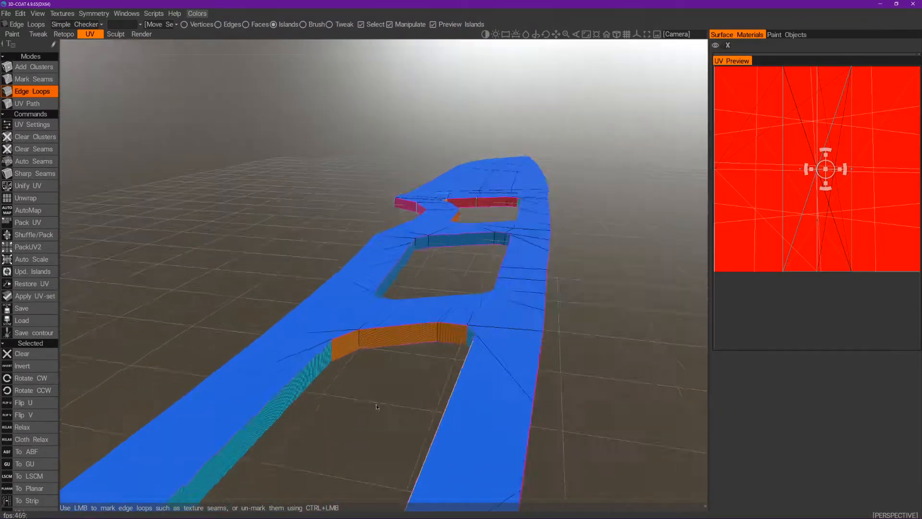
Mark the seams around the underside rim and at the wall corners of the rearmost handle opening
scroll(359, 402, "up", 6)
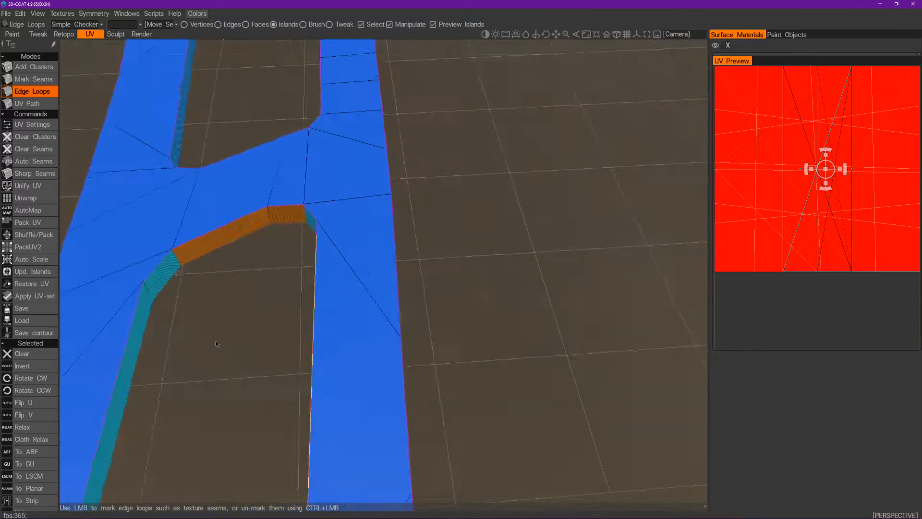
left_click_drag(216, 344, 223, 386, "alt")
middle_click_drag(219, 338, 339, 338, "alt")
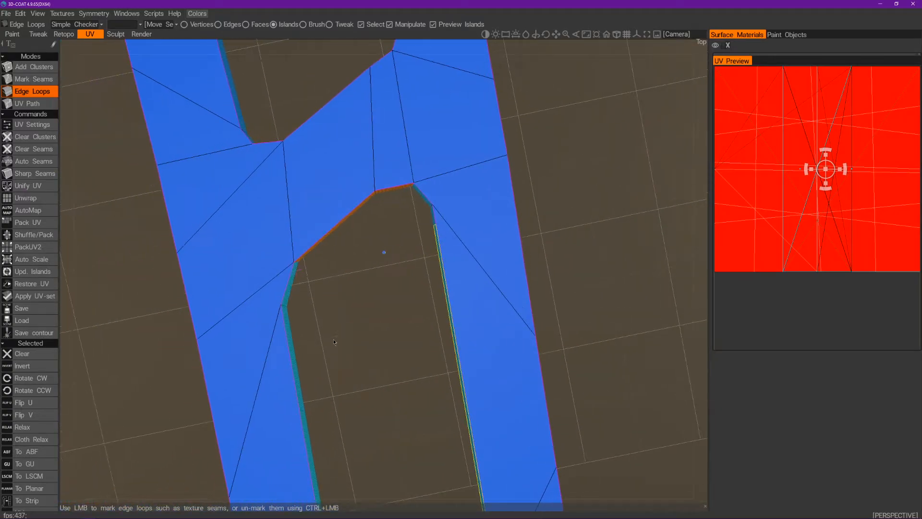
left_click_drag(352, 338, 261, 300, "alt")
right_click_drag(262, 301, 244, 333, "alt")
left_click_drag(243, 334, 368, 225, "alt")
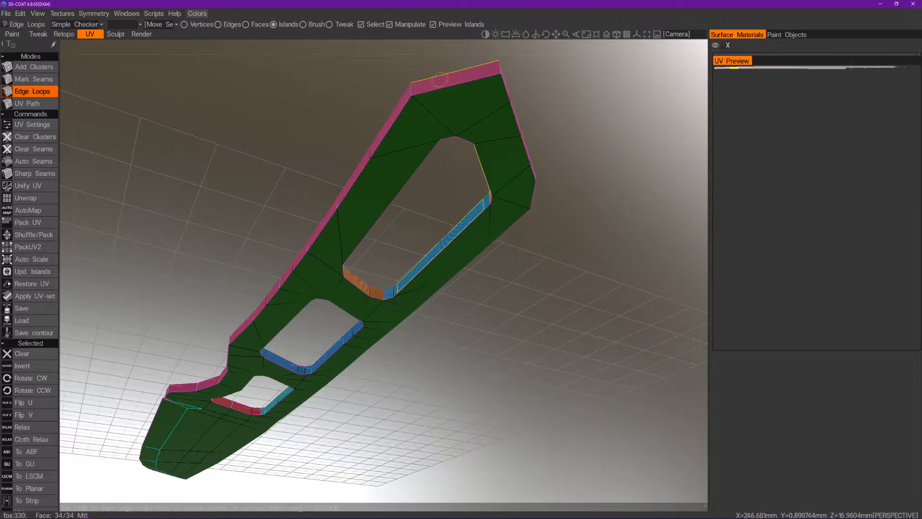
Mark a seam across the side band where the thin cutting edge meets the notch in front of the handle
left_click_drag(312, 454, 354, 340)
right_click_drag(354, 340, 391, 334)
middle_click_drag(391, 335, 482, 352)
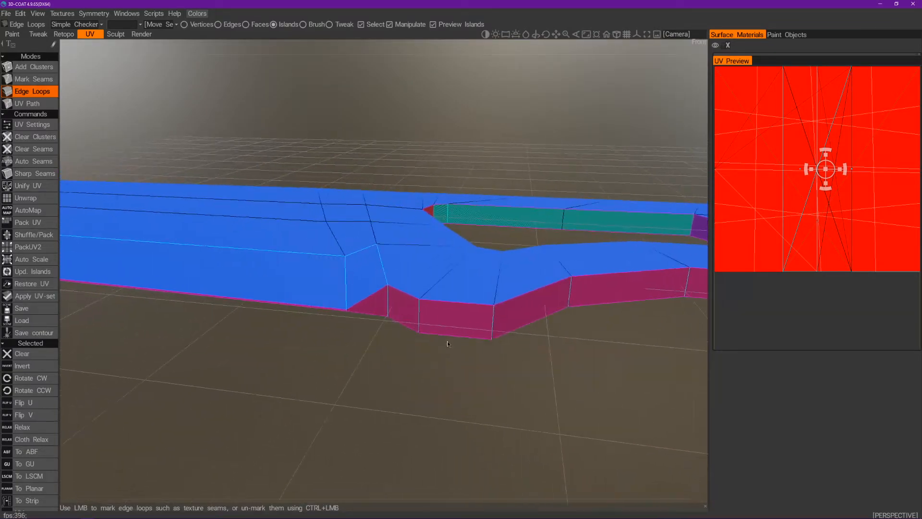
right_click_drag(336, 367, 375, 370)
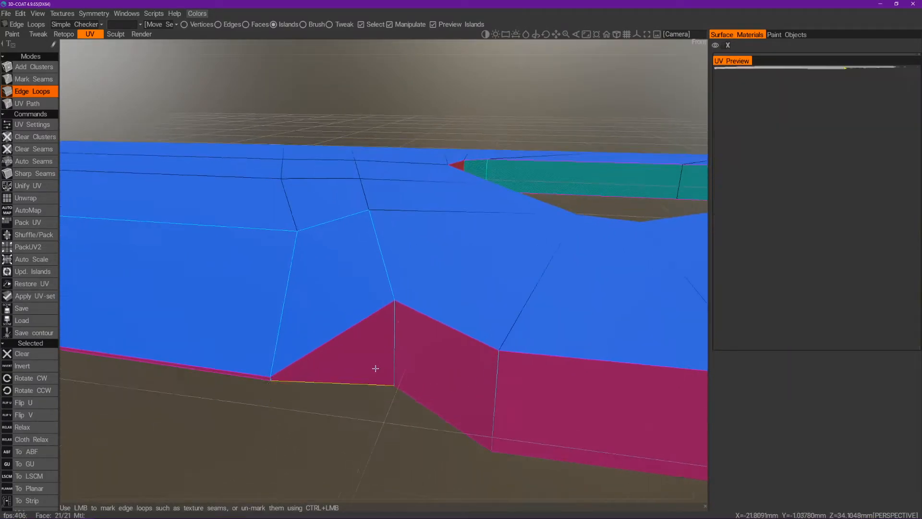
middle_click_drag(269, 408, 327, 371)
right_click_drag(327, 370, 368, 371)
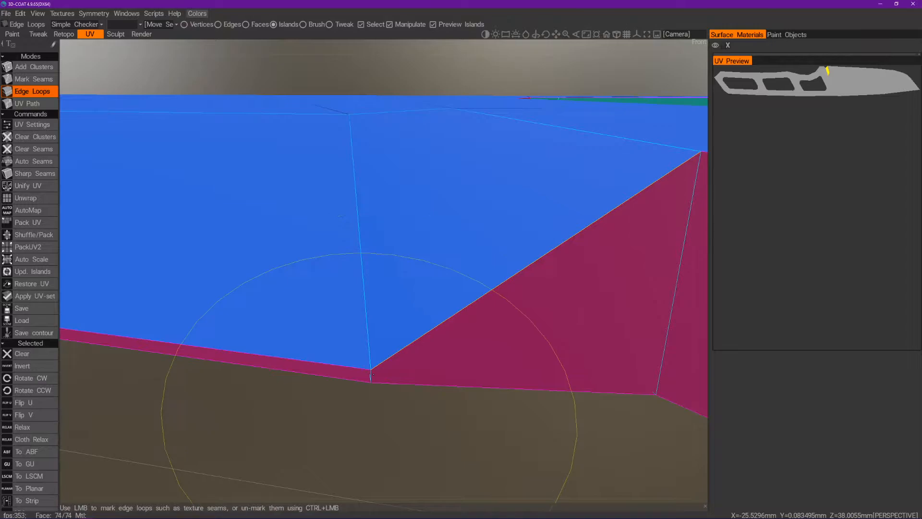
mouse_move(366, 418)
right_mouse_down()
mouse_move(389, 406)
mouse_move(382, 413)
right_mouse_up()
left_click_drag(350, 469, 409, 430)
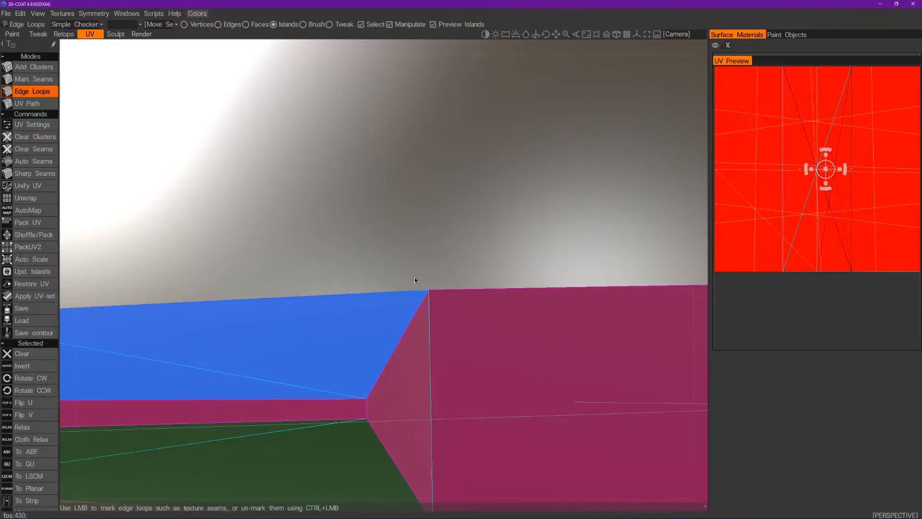
Mark a seam across the side band at the blade tip to separate the cutting-edge strip from the spine
mouse_move(391, 278)
left_mouse_down()
mouse_move(468, 169)
mouse_move(449, 129)
left_mouse_up()
left_click_drag(195, 462, 392, 306)
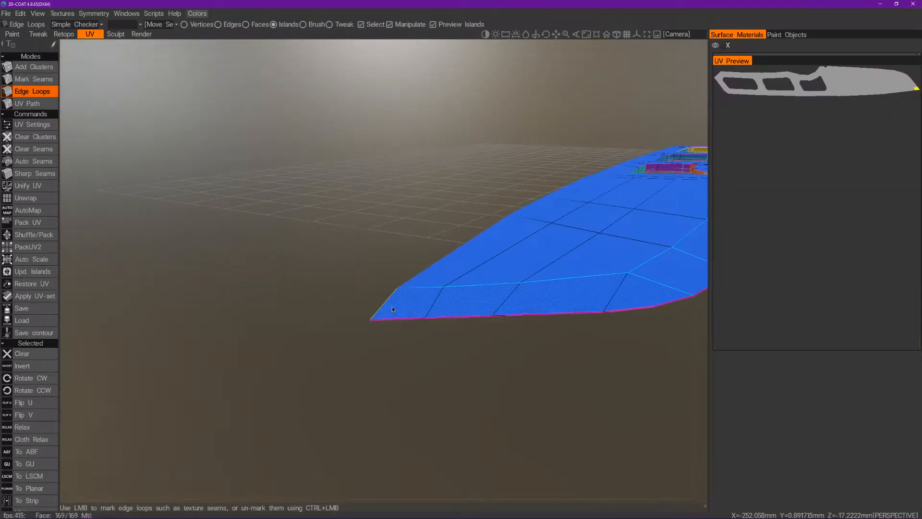
scroll(360, 363, "up", 6)
middle_click_drag(298, 456, 316, 382)
scroll(357, 351, "up", 1)
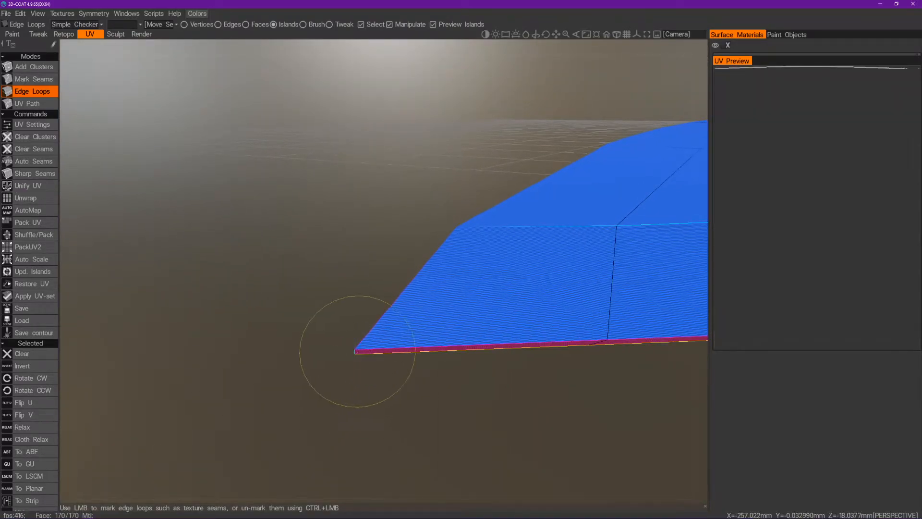
right_click_drag(520, 422, 462, 377)
left_click_drag(462, 376, 567, 336)
left_click_drag(559, 292, 479, 285)
scroll(519, 263, "up", 6)
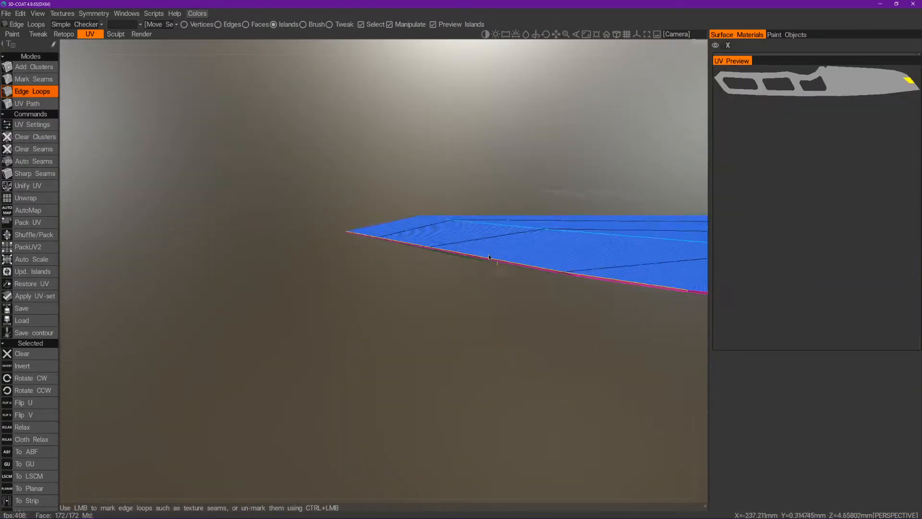
Examine the seams along the cutting edge from the tip to the handle, then along the spine
left_click_drag(362, 365, 422, 272)
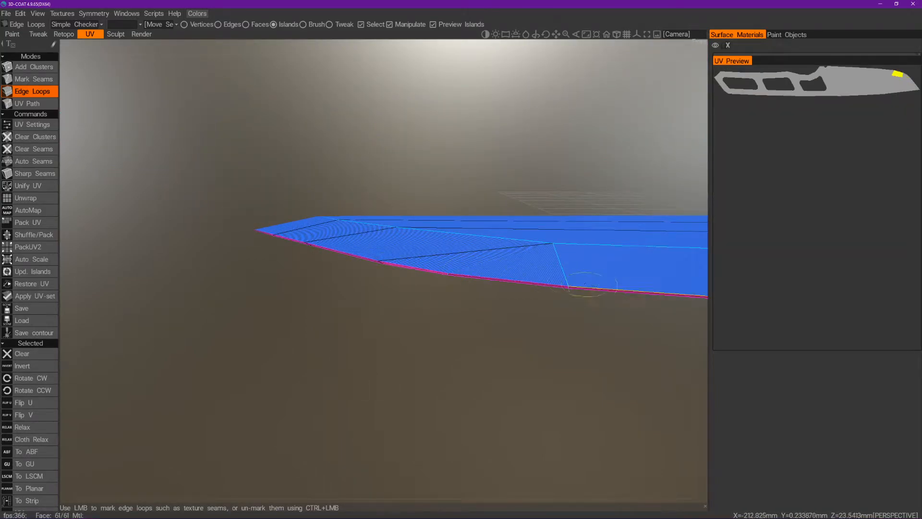
left_click_drag(650, 298, 523, 230)
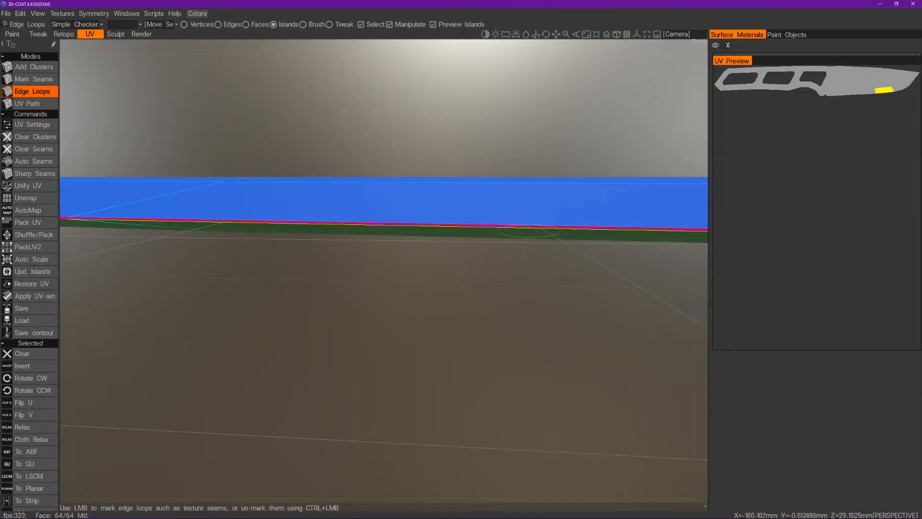
scroll(477, 351, "down", 6)
left_click_drag(477, 351, 432, 384)
middle_click_drag(572, 367, 477, 351)
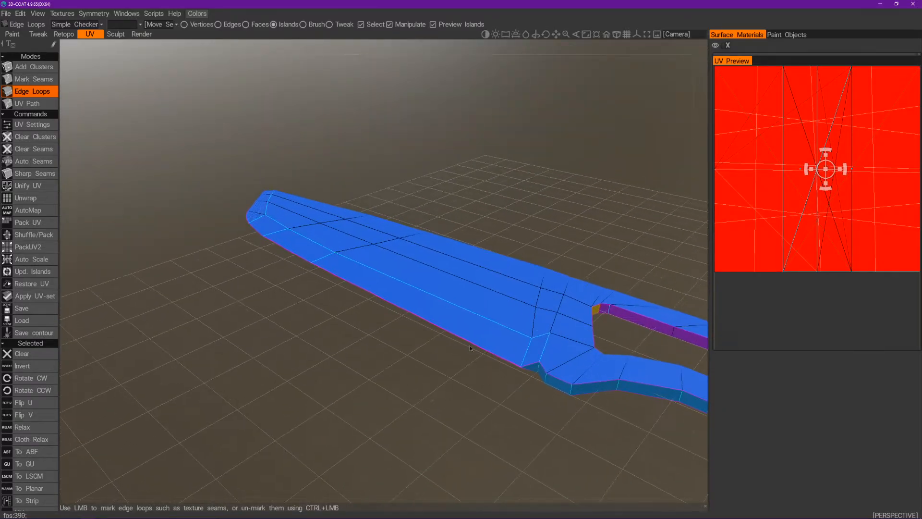
left_click_drag(318, 331, 452, 357)
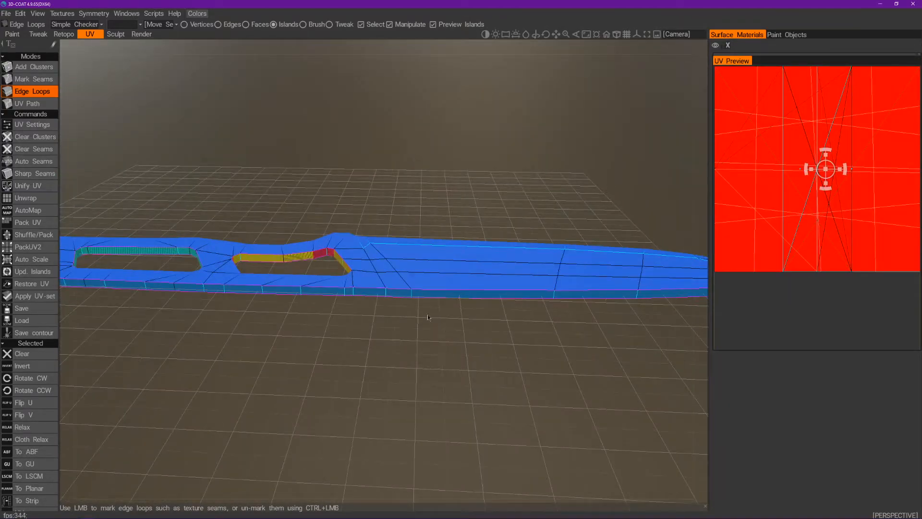
middle_click_drag(439, 319, 178, 259)
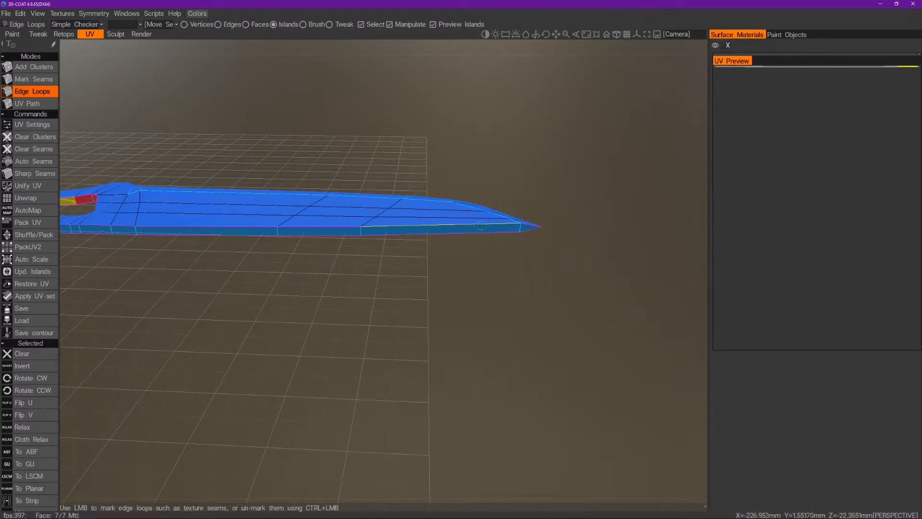
middle_click_drag(136, 240, 624, 269)
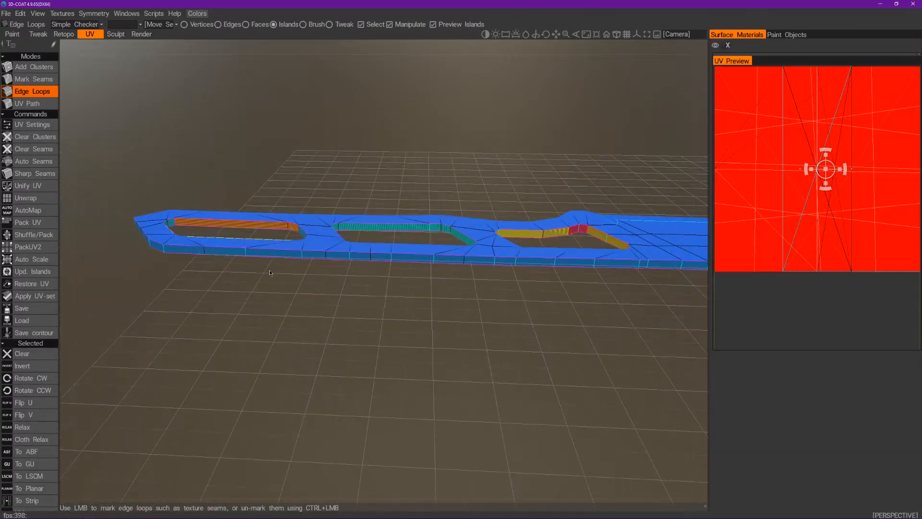
Mark a seam across the side band where the spine meets the handle's angled rear end
scroll(229, 252, "up", 3)
middle_click_drag(168, 278, 334, 289)
scroll(334, 289, "up", 4)
middle_click_drag(347, 159, 364, 287)
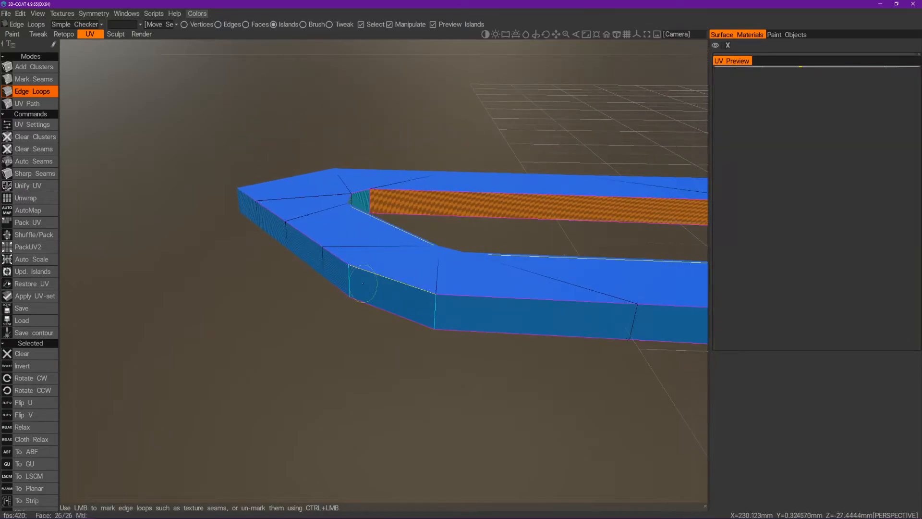
left_click(441, 306)
left_click_drag(512, 422, 564, 400)
scroll(564, 401, "down", 5)
middle_click_drag(498, 300, 282, 330)
middle_click_drag(386, 327, 286, 312)
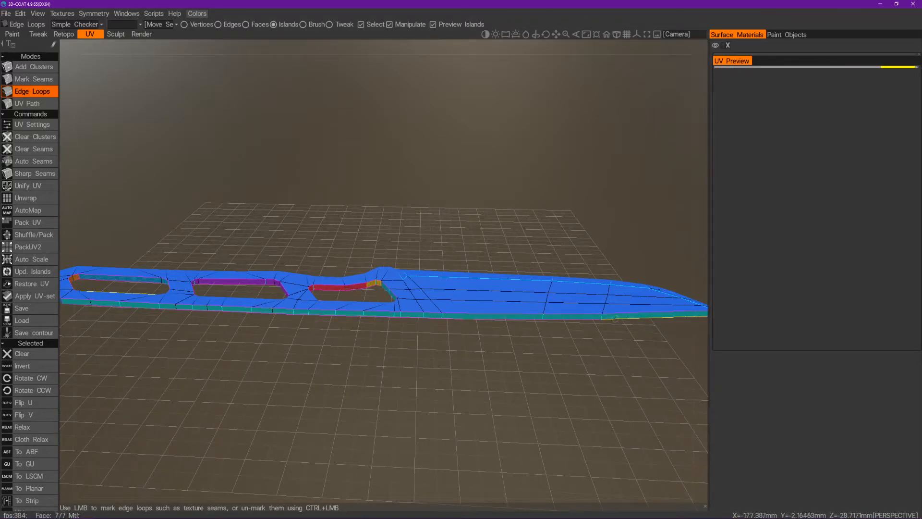
Mark a seam across the side band at the rear end's pointed corner to isolate the butt strip
middle_click_drag(326, 358, 543, 332)
scroll(543, 332, "up", 4)
left_click_drag(542, 332, 411, 394)
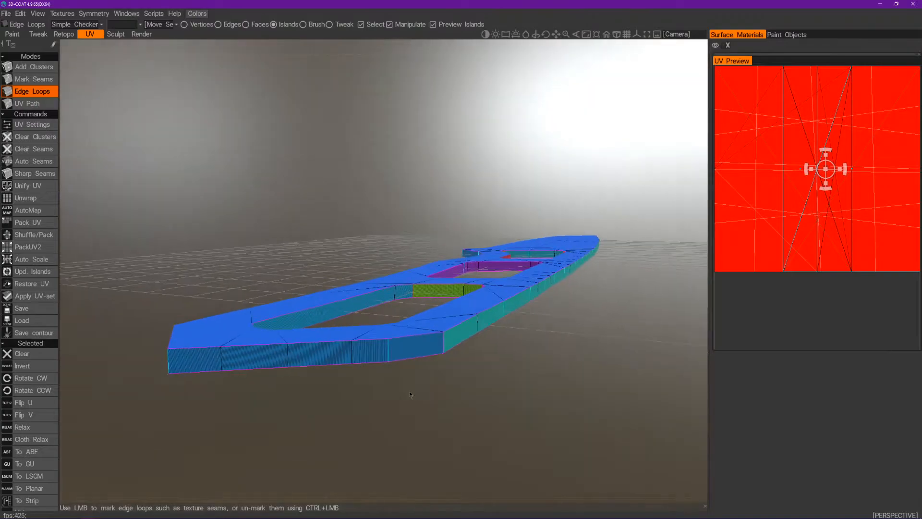
left_click(210, 364)
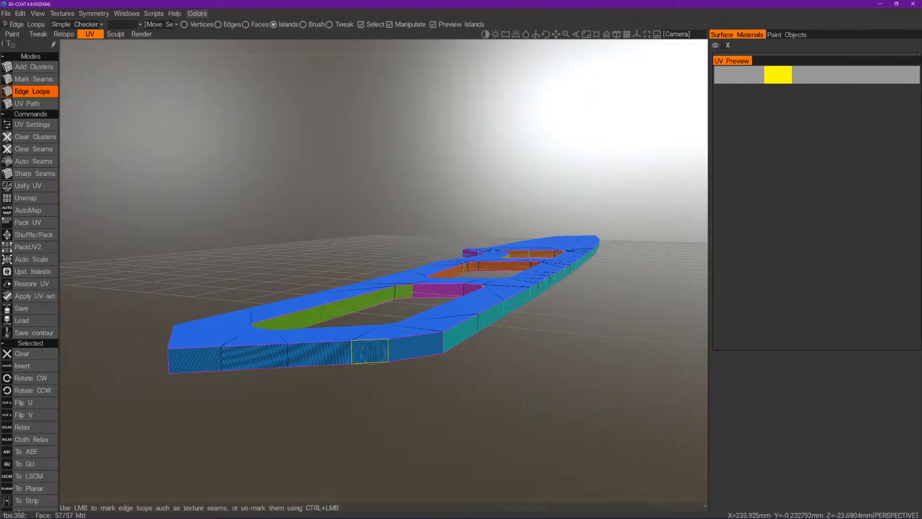
left_click_drag(267, 400, 321, 363)
middle_click_drag(320, 365, 407, 368)
scroll(411, 354, "up", 3)
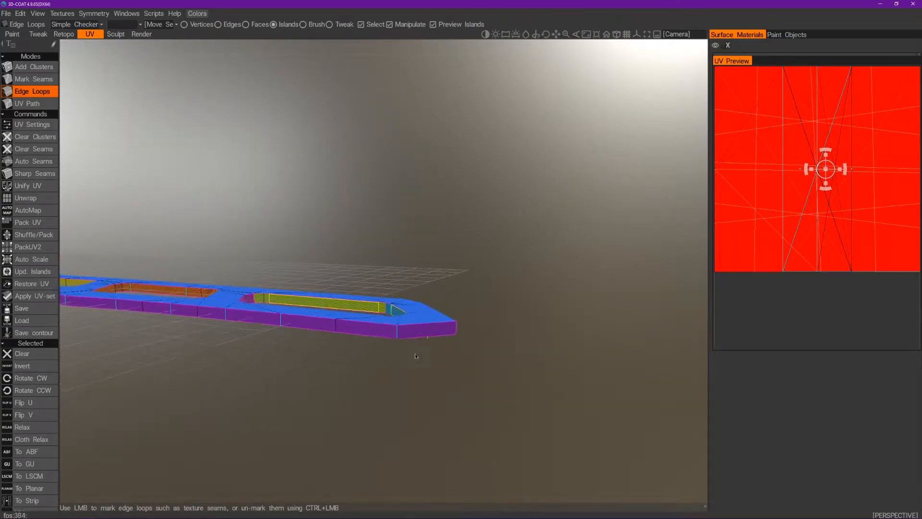
Mark seams across the handle's lower side at the rear and front ends of the finger groove
left_click(408, 375)
left_click_drag(299, 408, 364, 372)
middle_click_drag(364, 375, 576, 294)
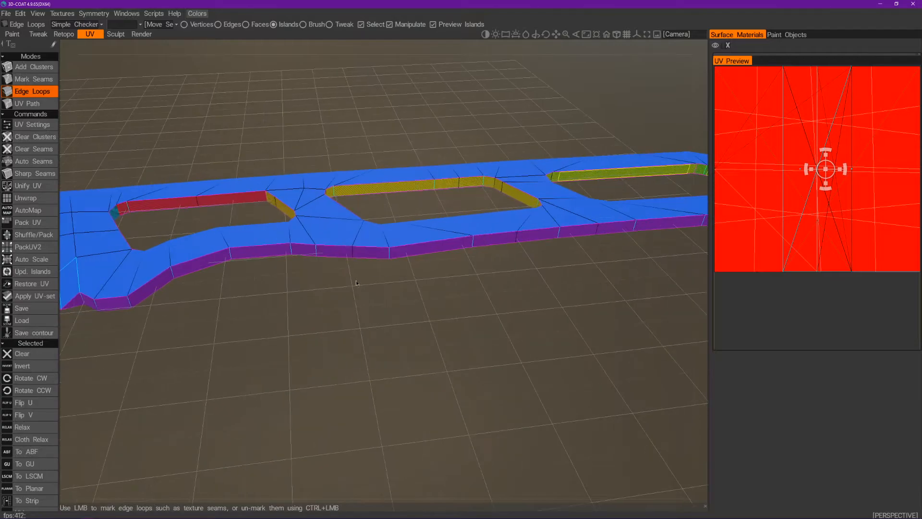
scroll(384, 284, "up", 3)
left_click(393, 236)
middle_click_drag(250, 281, 445, 301)
left_click(354, 318)
scroll(470, 364, "down", 5)
left_click_drag(471, 363, 447, 315)
scroll(499, 303, "up", 4)
middle_click_drag(473, 319, 419, 345)
scroll(419, 344, "down", 2)
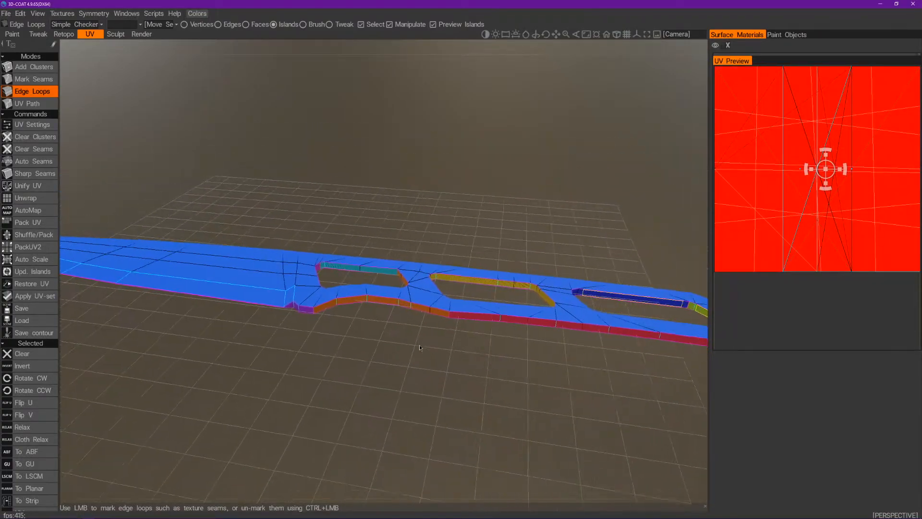
Examine the separated side strips around the finger groove and notch, and check their islands in the UV Preview
scroll(432, 344, "up", 6)
scroll(437, 362, "down", 3)
left_click_drag(437, 362, 469, 350)
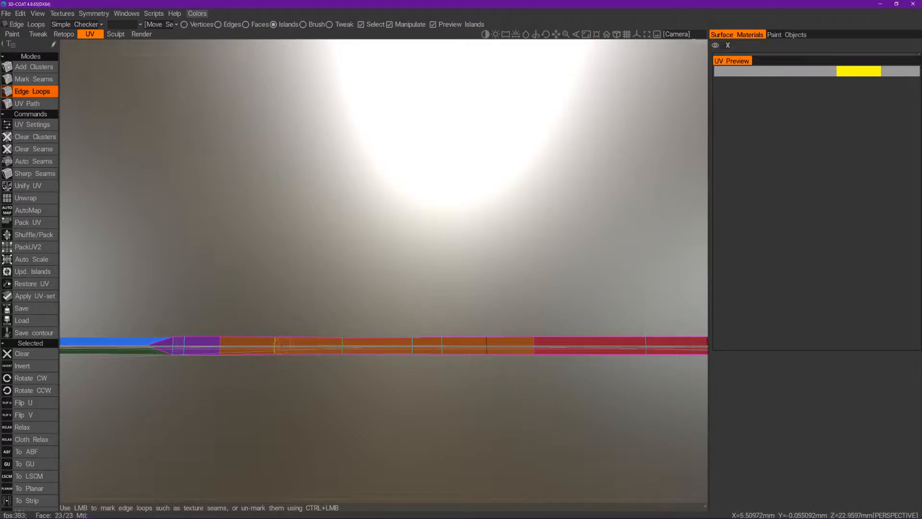
middle_click_drag(488, 347, 509, 414)
left_click_drag(509, 414, 486, 375)
scroll(486, 375, "up", 5)
middle_click_drag(486, 374, 362, 237)
scroll(410, 398, "down", 3)
left_click_drag(410, 398, 396, 384)
scroll(387, 382, "down", 6)
scroll(422, 360, "up", 3)
scroll(397, 385, "up", 1)
Move the UV islands downward within the UV Preview
left_click_drag(830, 169, 790, 370)
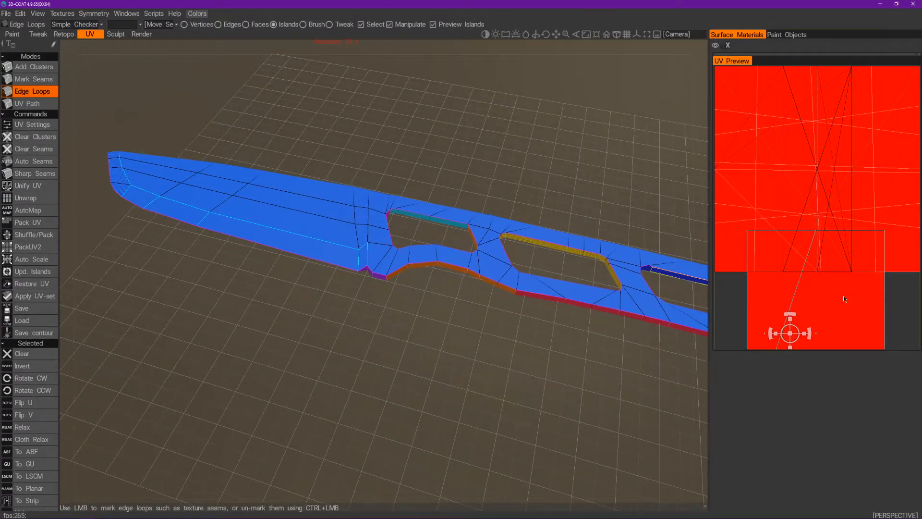
Return the shifted UV island to its original tile and apply the UV set to the knife
scroll(907, 300, "down", 6)
left_click_drag(811, 219, 827, 256)
left_click_drag(634, 404, 551, 230)
left_click_drag(840, 248, 826, 164)
left_click_drag(308, 422, 485, 404)
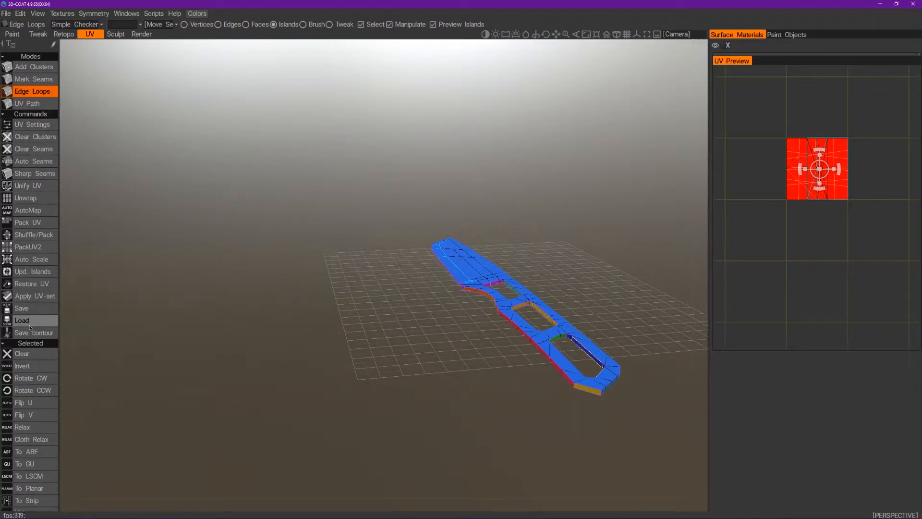
left_click(38, 297)
left_click(325, 288)
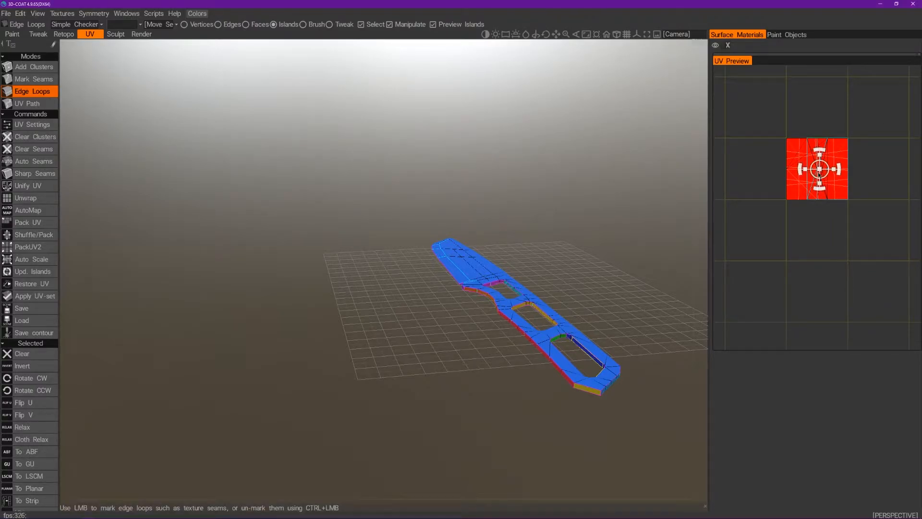
Try nudging the island in the UV Preview and undo the move
left_click_drag(820, 176, 823, 172)
key("ctrl+z")
left_click_drag(336, 192, 442, 283)
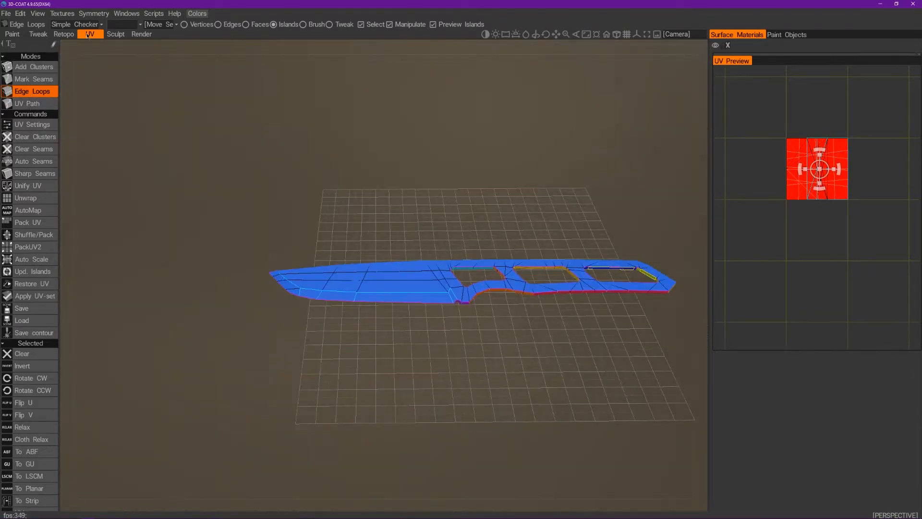
Switch the UV selection mode to edges
scroll(499, 331, "up", 3)
mouse_move(500, 331)
left_mouse_down()
mouse_move(524, 385)
mouse_move(480, 331)
left_mouse_up()
left_click(303, 24)
left_click(218, 25)
left_click(393, 311)
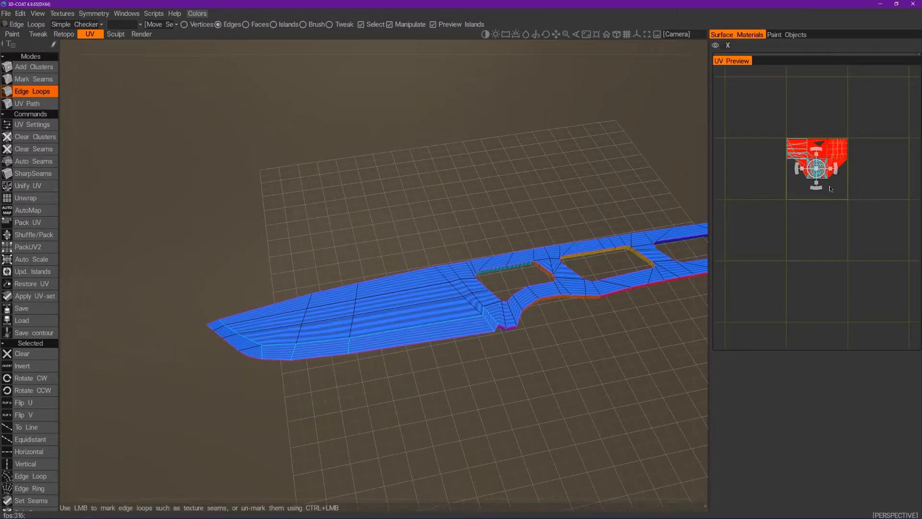
Unwrap the knife along its marked seams
scroll(29, 307, "down", 1)
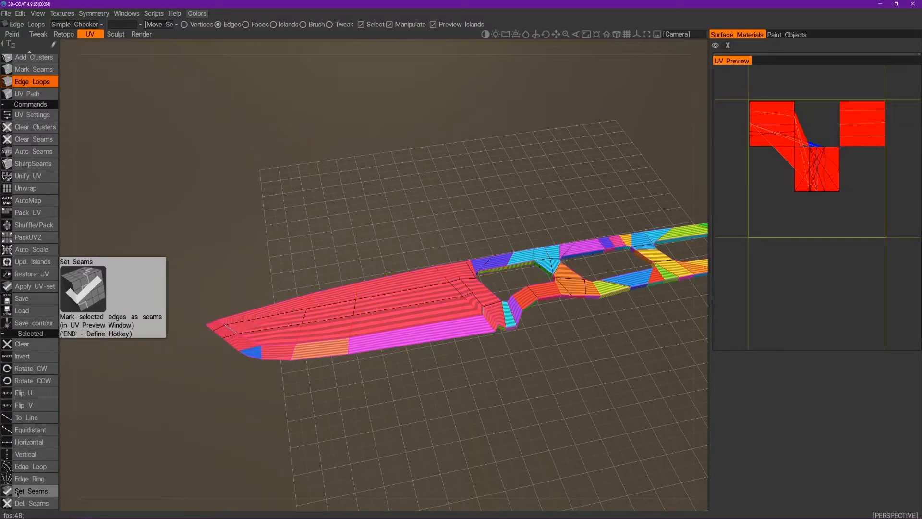
scroll(54, 251, "up", 1)
left_click(54, 252)
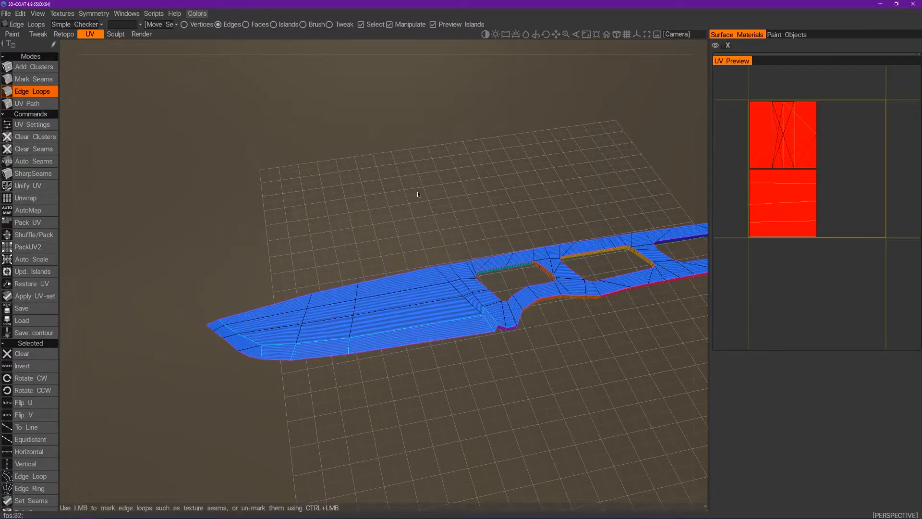
left_click(35, 203)
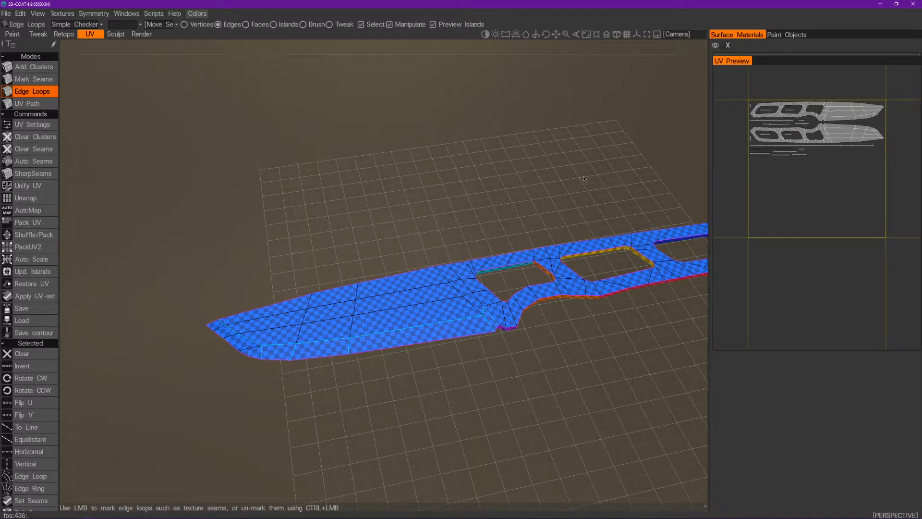
Widen the side panel and enlarge the UV Preview
left_click_drag(709, 171, 403, 159)
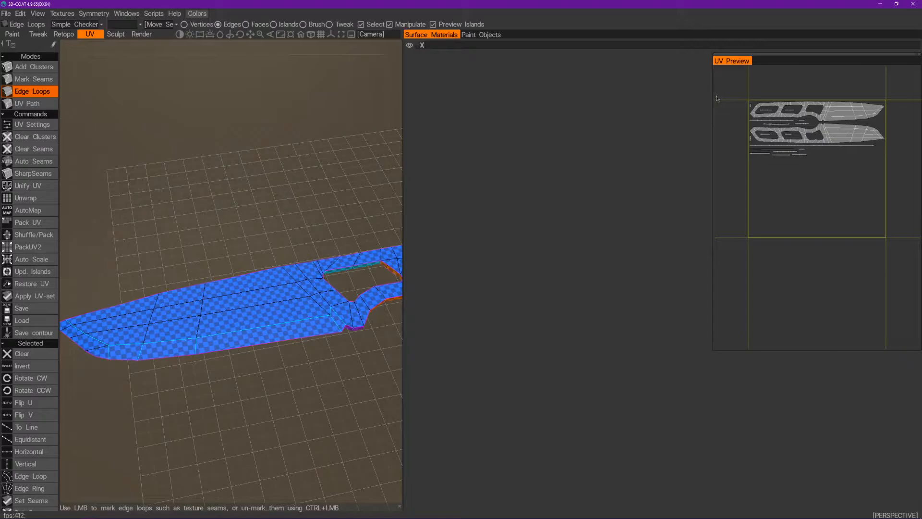
left_click_drag(712, 97, 417, 125)
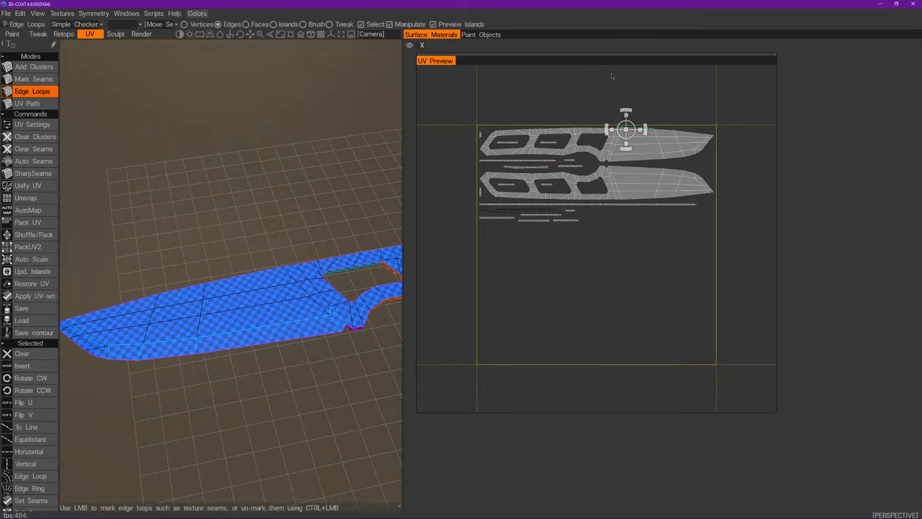
right_click_drag(674, 350, 669, 300)
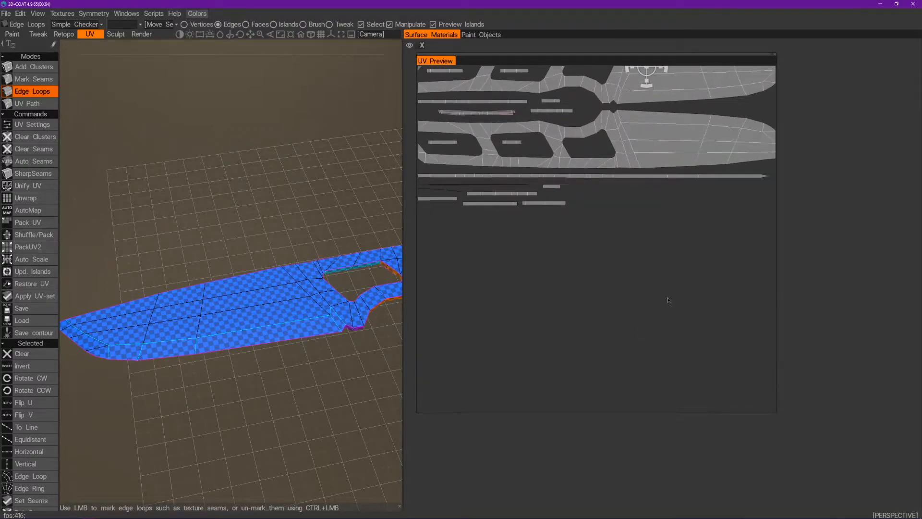
Examine the unwrapped islands in the UV Preview, especially the narrow strip between the two knife outlines
middle_click_drag(605, 251, 665, 358)
right_click_drag(665, 358, 659, 326)
middle_click_drag(660, 325, 623, 217)
right_click_drag(623, 217, 604, 251)
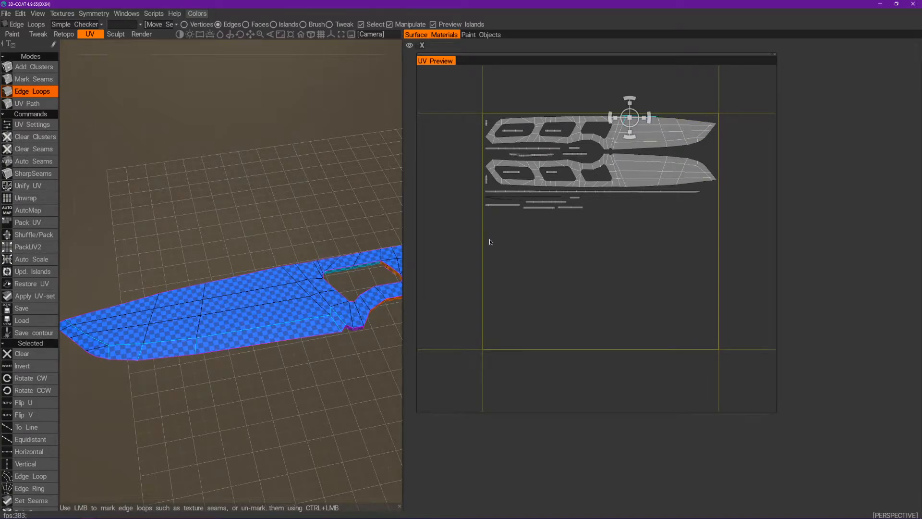
right_click_drag(535, 320, 574, 241)
middle_click_drag(575, 241, 578, 272)
right_click_drag(598, 221, 701, 317)
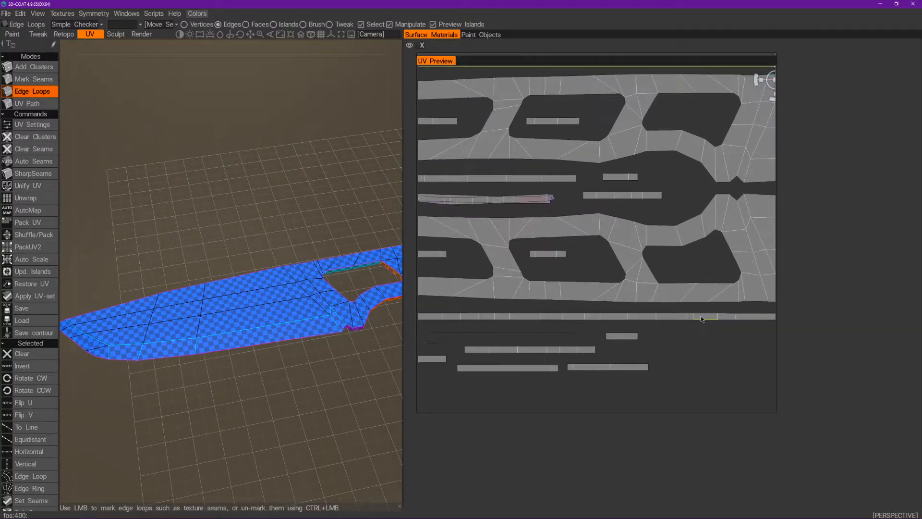
middle_click_drag(518, 220, 615, 264)
right_click_drag(616, 263, 656, 265)
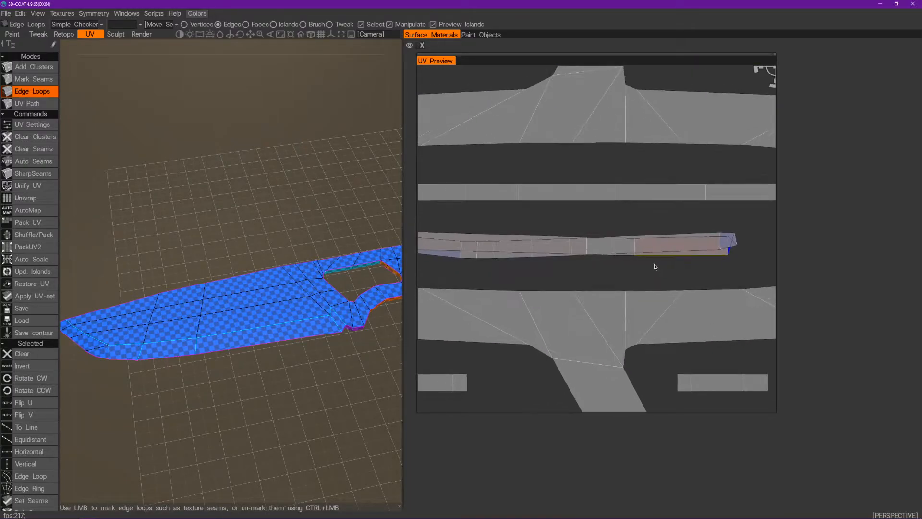
right_click_drag(605, 233, 543, 222)
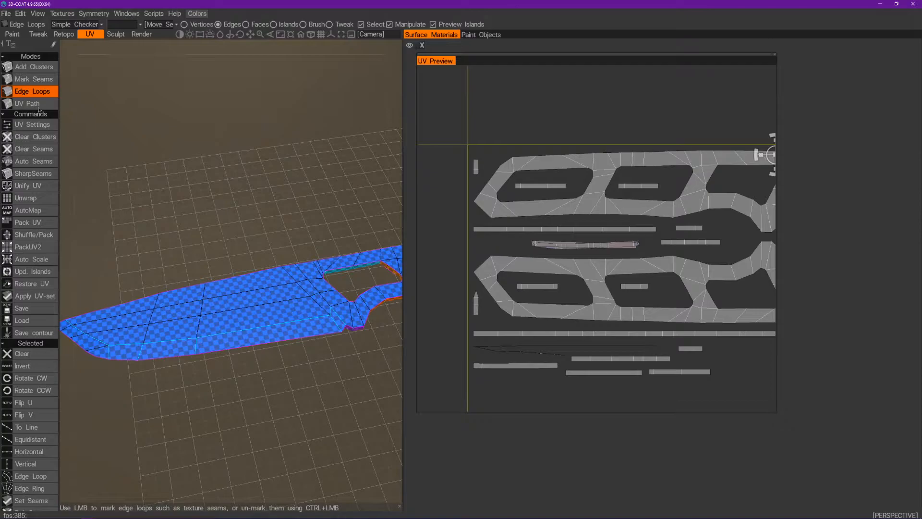
Switch the UV selection to faces, select the long face in the middle narrow strip and look for it on the model
left_click(245, 25)
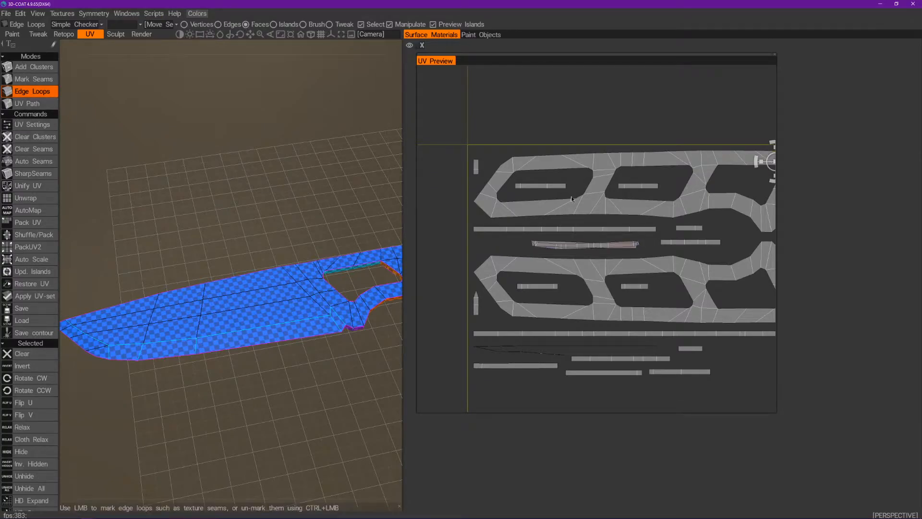
scroll(603, 255, "up", 6)
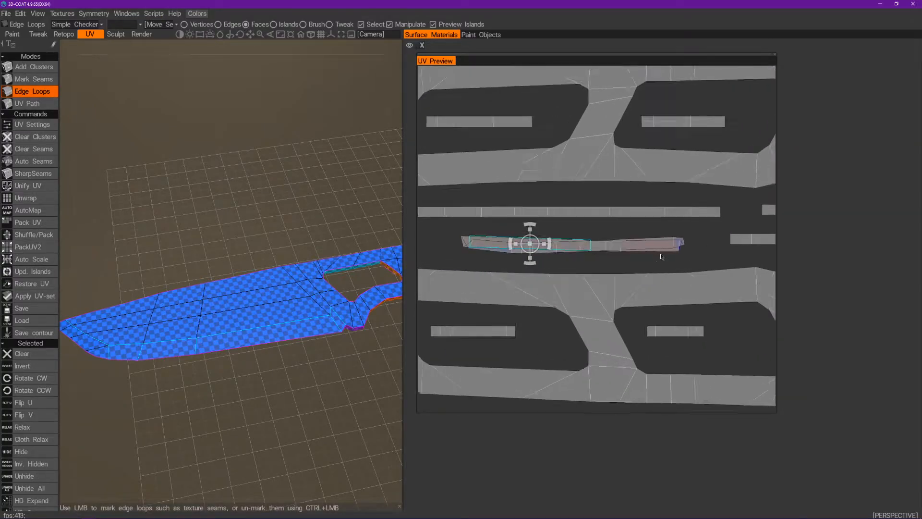
left_click_drag(313, 344, 247, 299, "alt")
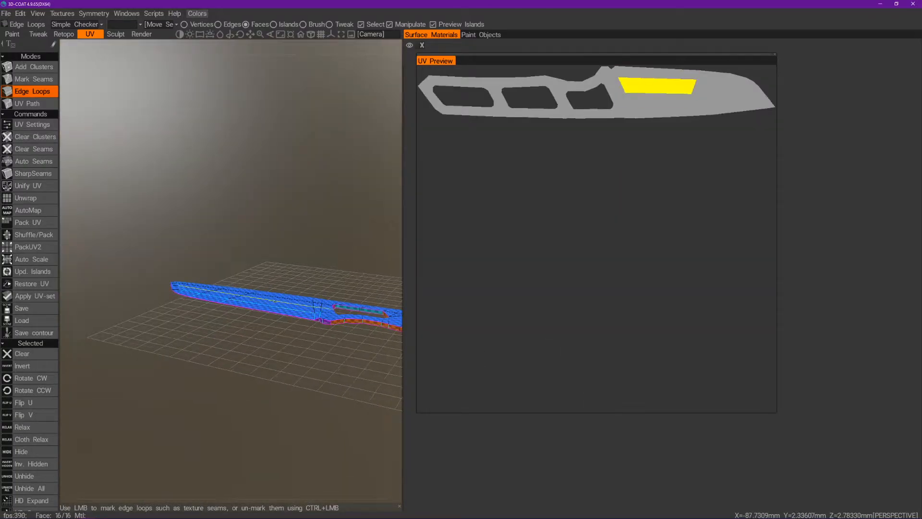
scroll(289, 393, "up", 2)
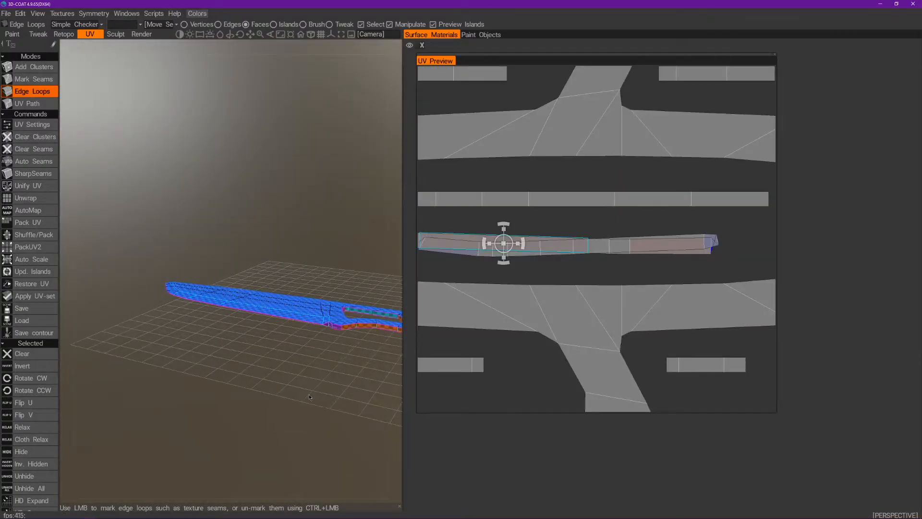
middle_click_drag(290, 393, 197, 394)
scroll(294, 379, "up", 3)
scroll(294, 379, "down", 3)
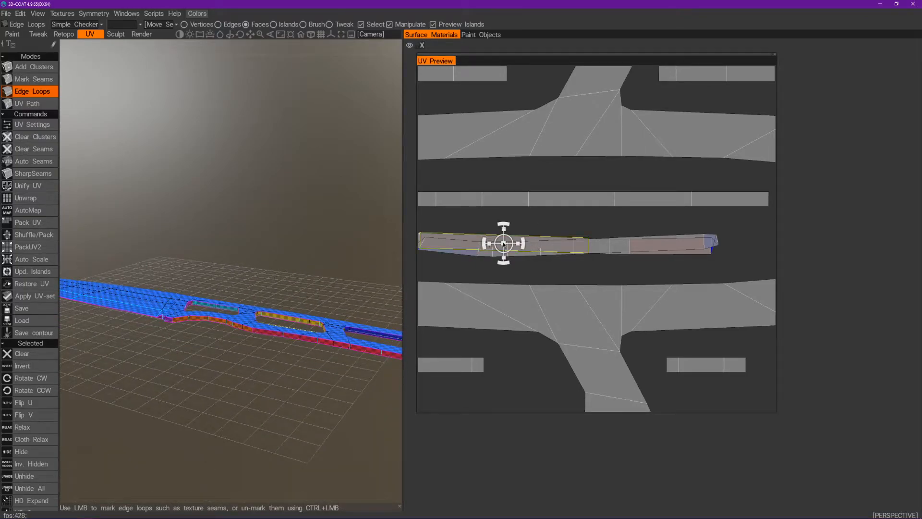
Try scaling and moving the selected face of the middle narrow strip, undoing both changes
left_click(528, 240)
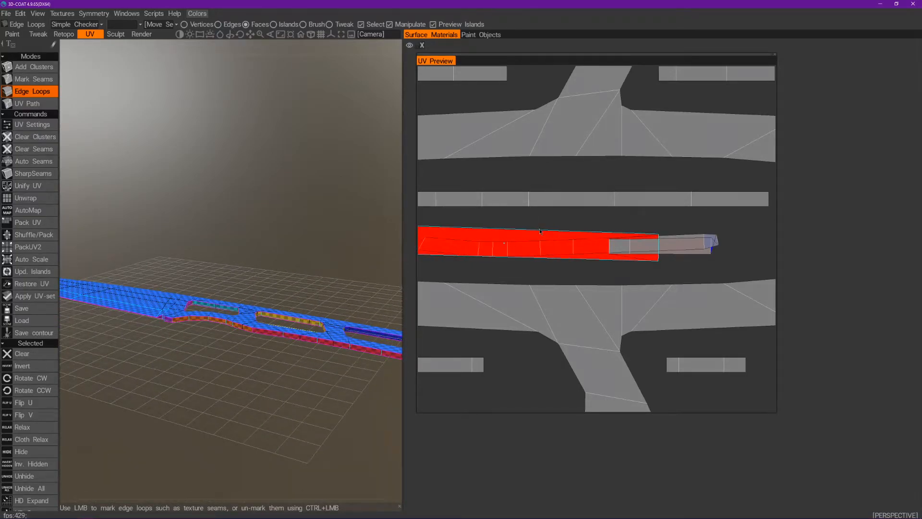
key("ctrl+z")
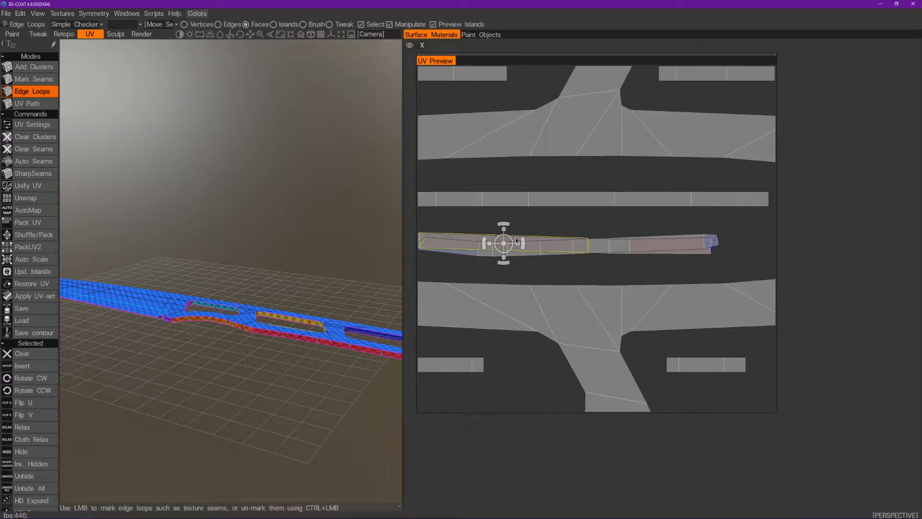
left_click(576, 199)
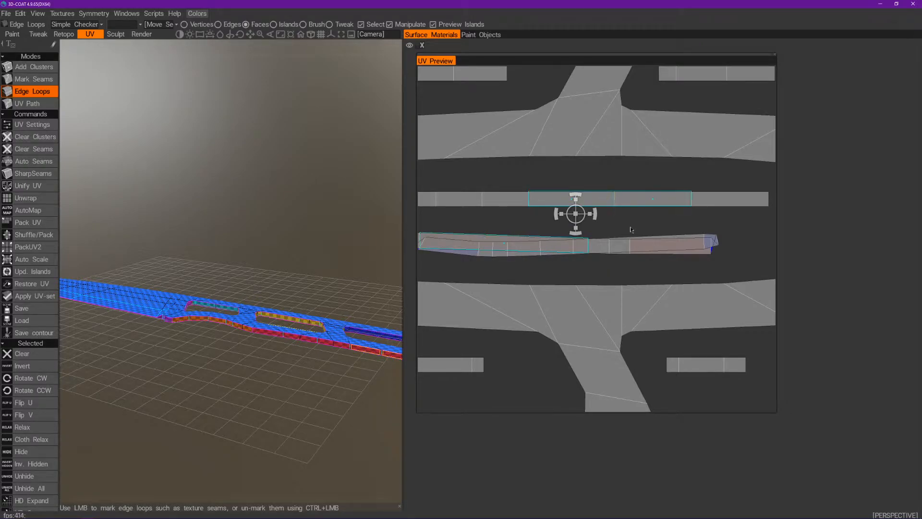
left_click(483, 238)
left_click_drag(511, 238, 528, 219)
key("ctrl+z")
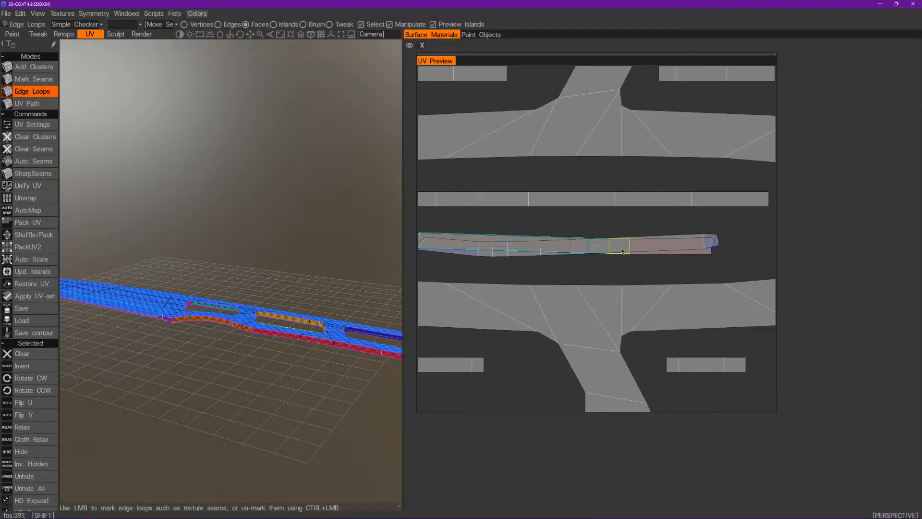
Try separating the middle strip's overlapping faces by moving them upward in the UV Preview, and move them back onto the strip
middle_click_drag(569, 215, 646, 205)
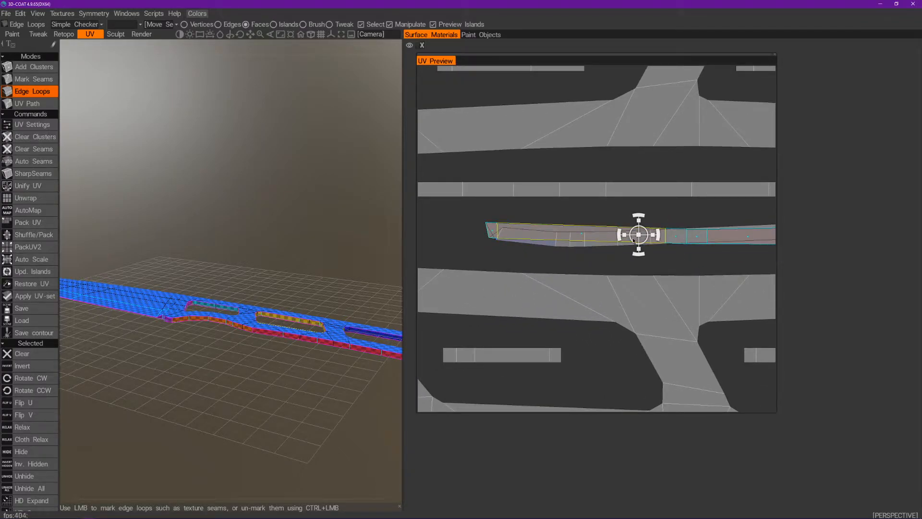
left_click_drag(633, 240, 645, 216)
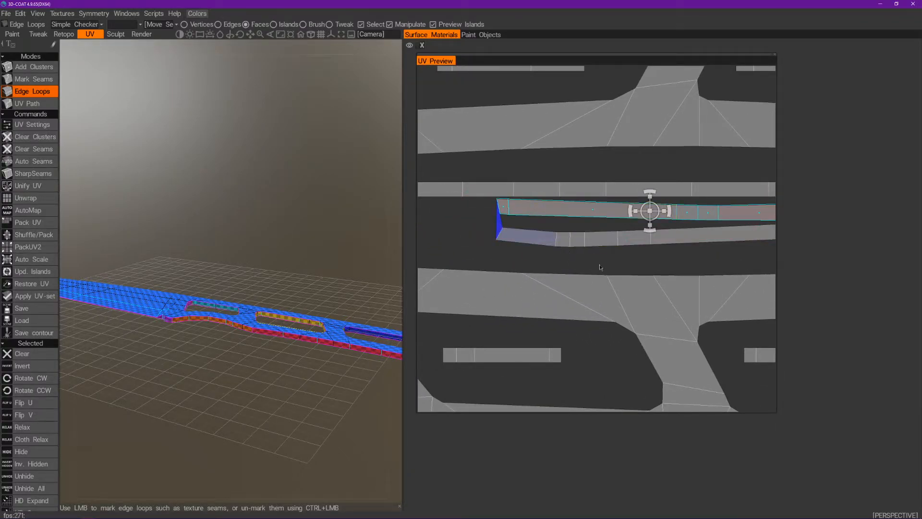
middle_click_drag(600, 263, 568, 265)
middle_click_drag(225, 380, 232, 391)
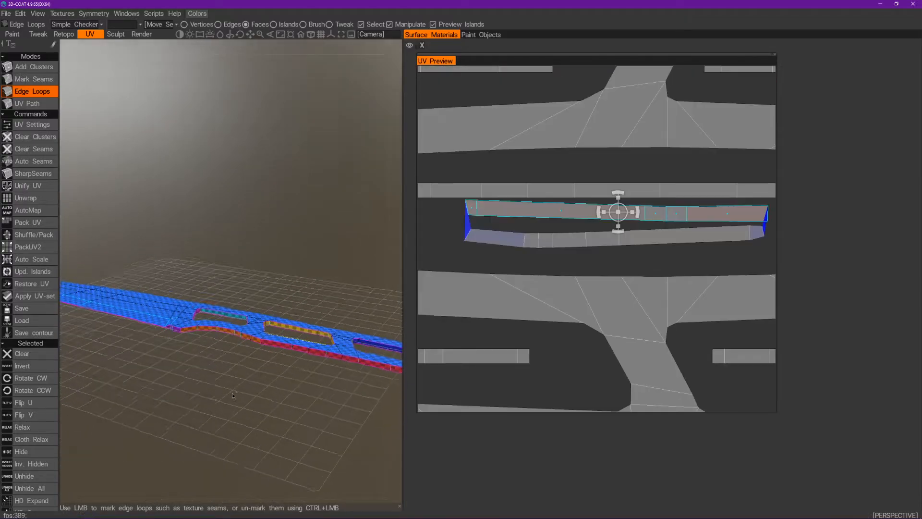
left_click_drag(232, 391, 246, 270)
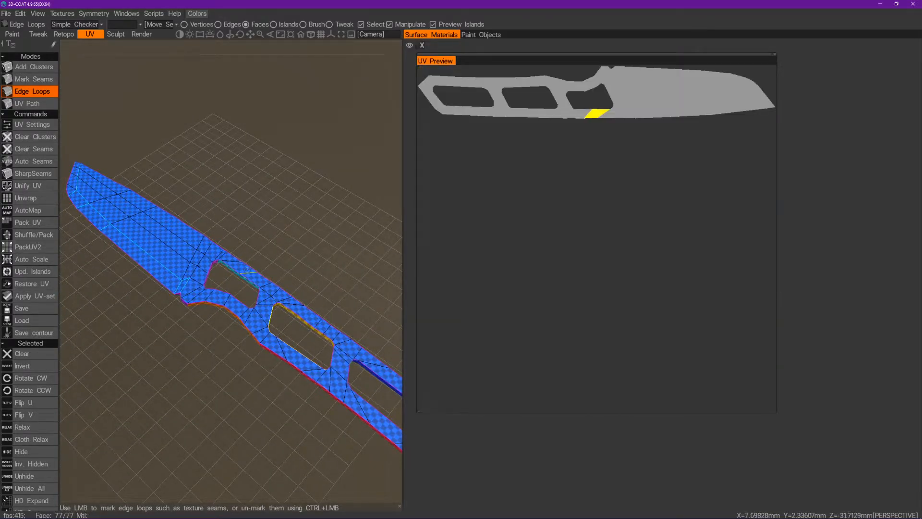
left_click_drag(225, 387, 234, 305)
left_click_drag(236, 343, 244, 376)
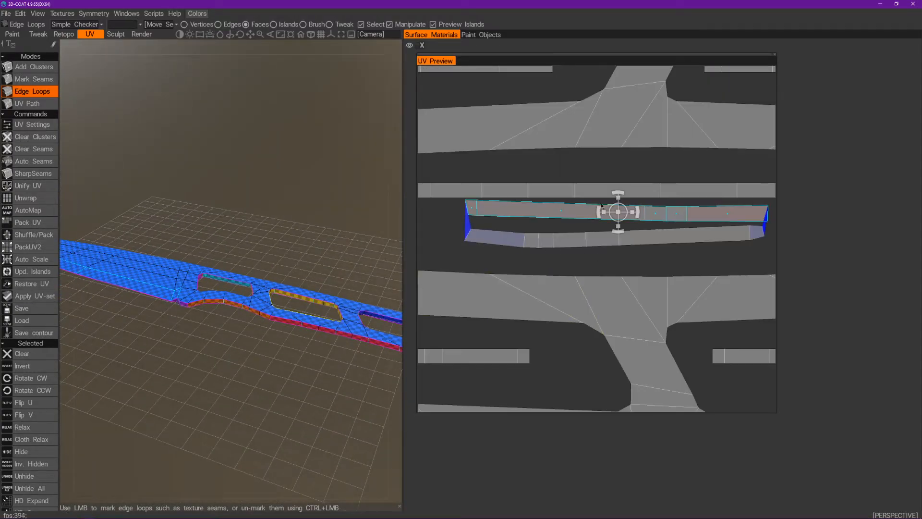
left_click_drag(623, 220, 570, 243)
Mark seams across the inner band of the handle's middle cutout at its front spine-side corner
left_click_drag(310, 414, 228, 354)
right_click_drag(228, 354, 168, 384)
middle_click_drag(168, 384, 231, 340)
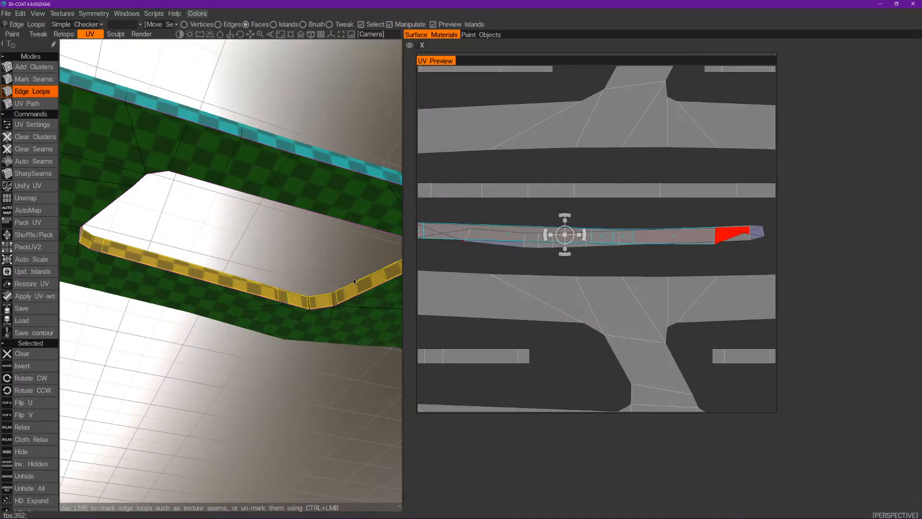
left_click_drag(108, 403, 282, 389)
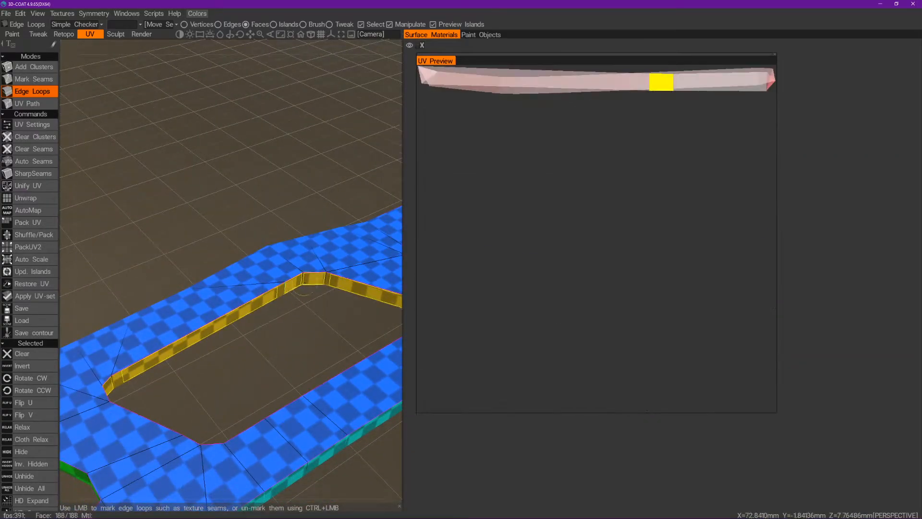
left_click_drag(353, 315, 288, 293)
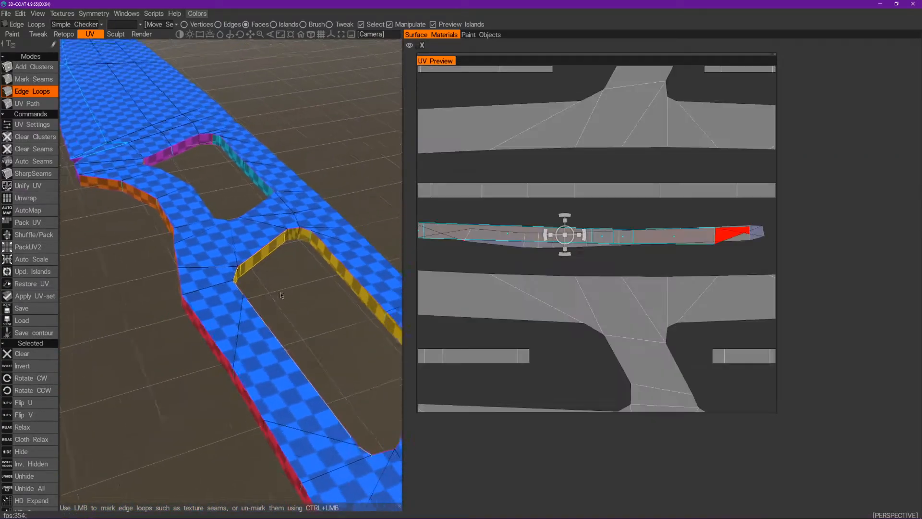
middle_click_drag(288, 293, 221, 308)
left_click(237, 252)
left_click_drag(242, 326, 319, 317)
middle_click_drag(231, 240, 163, 257)
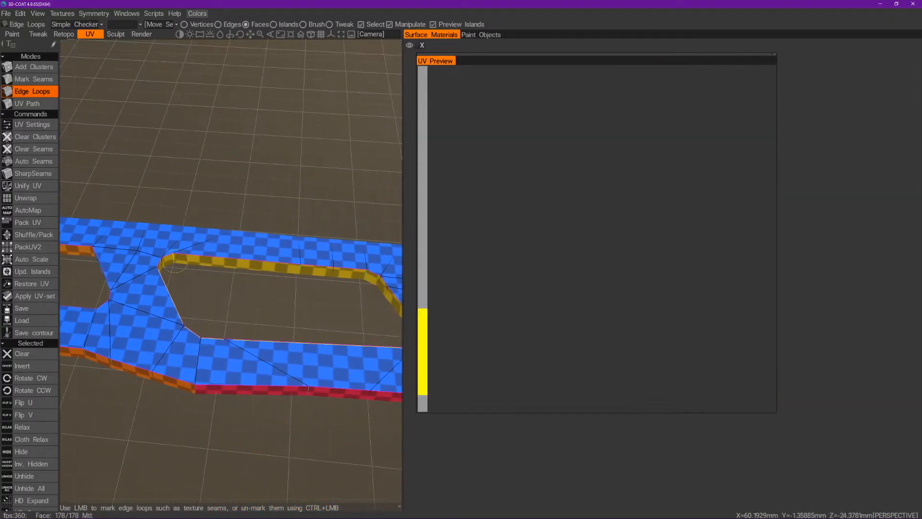
left_click(175, 261)
Mark seams across the middle cutout's inner band around its rear spine-side corner
left_click_drag(206, 293, 307, 271)
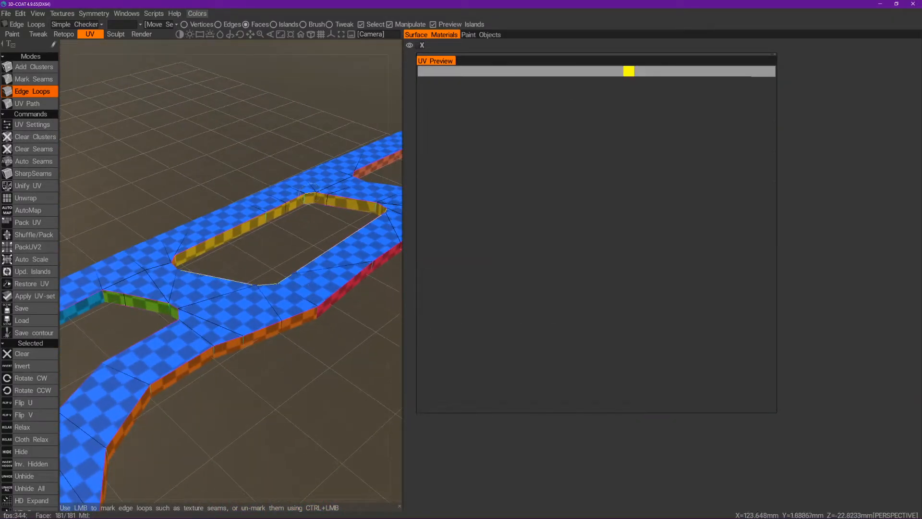
left_click(315, 202)
left_click_drag(325, 235, 353, 212)
middle_click_drag(354, 212, 349, 321)
left_click(259, 259)
Unmark the extra seam at the middle cutout's front spine-side corner to join the corner piece with the front-end strip
left_click_drag(349, 321, 271, 293)
scroll(271, 292, "up", 5)
middle_click_drag(293, 289, 204, 283)
left_click_drag(205, 283, 324, 261)
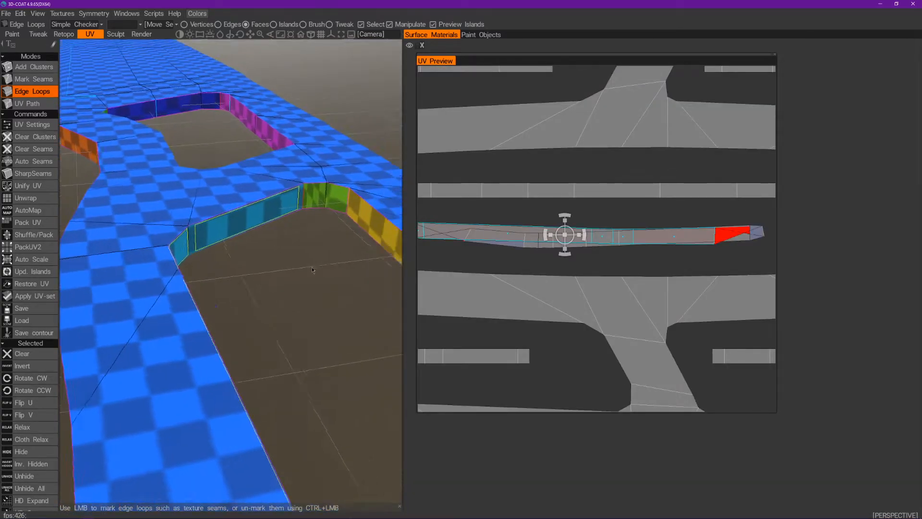
middle_click_drag(323, 261, 230, 298)
left_click(233, 244, "ctrl")
left_click_drag(251, 301, 238, 328)
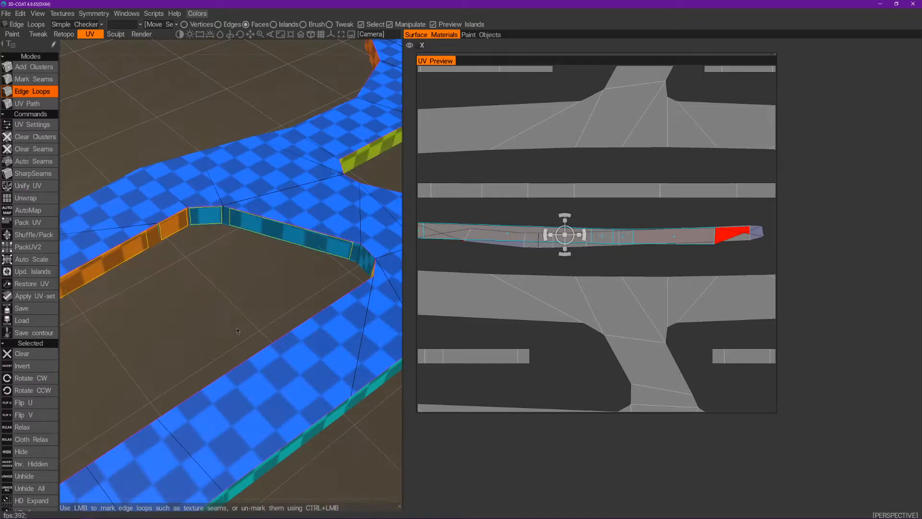
Unwrap the knife again using the updated seams
right_click_drag(239, 327, 203, 295)
left_click(168, 328)
left_click_drag(233, 332, 11, 312)
middle_click_drag(205, 251, 334, 250)
left_click_drag(334, 250, 297, 255)
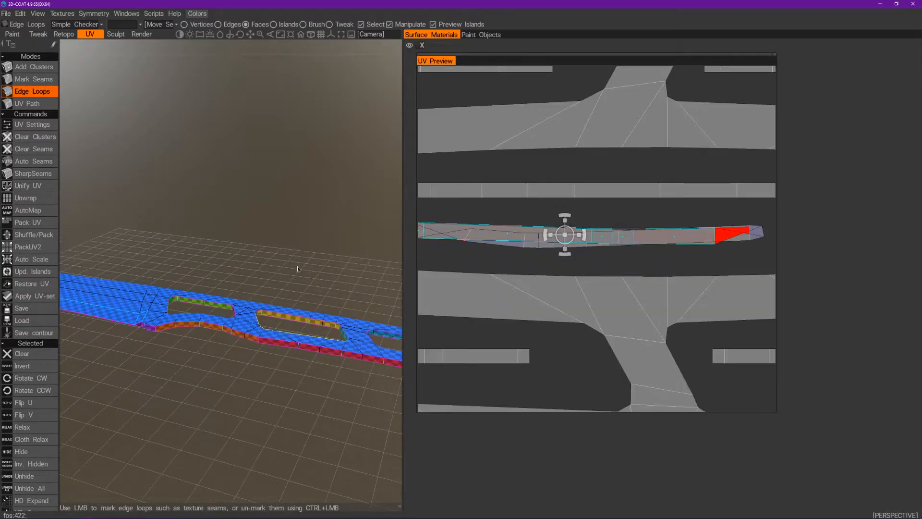
scroll(29, 354, "down", 1)
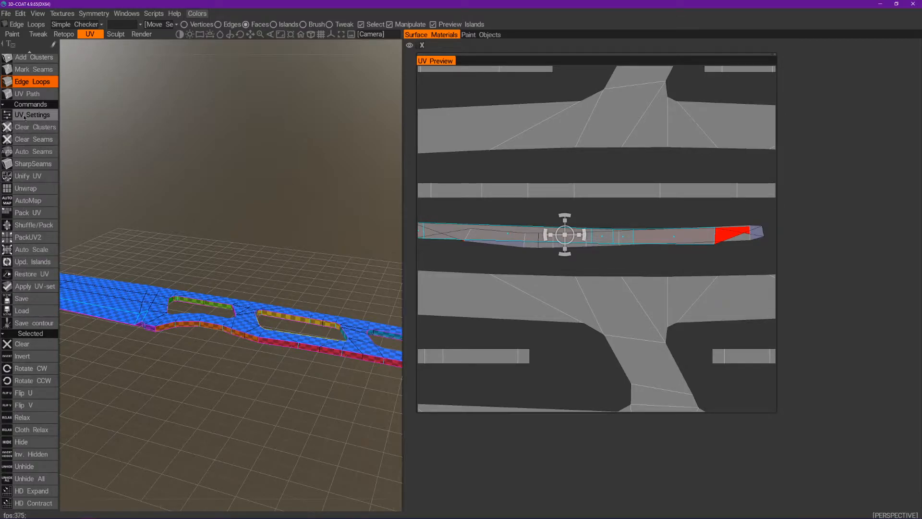
left_click(29, 189)
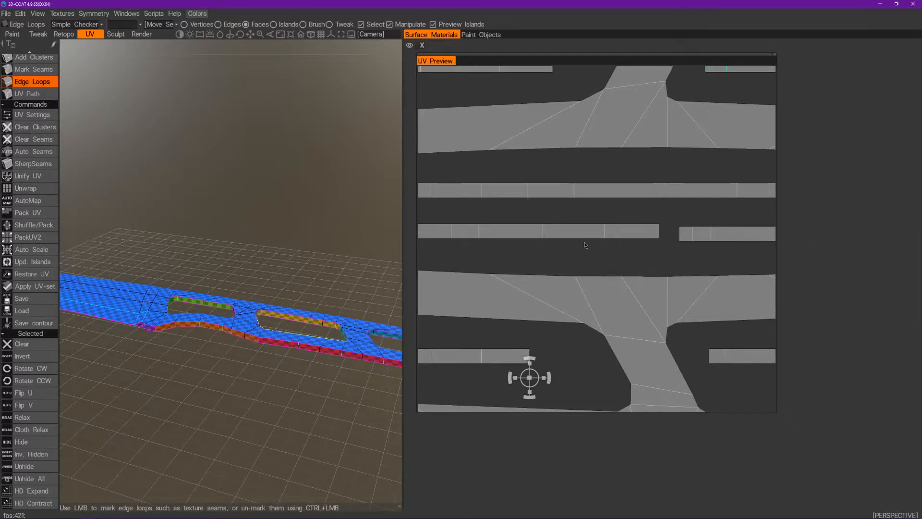
Examine the unwrapped islands in the UV Preview and match the very thin strips to the blade's cutting edge
scroll(585, 245, "down", 5)
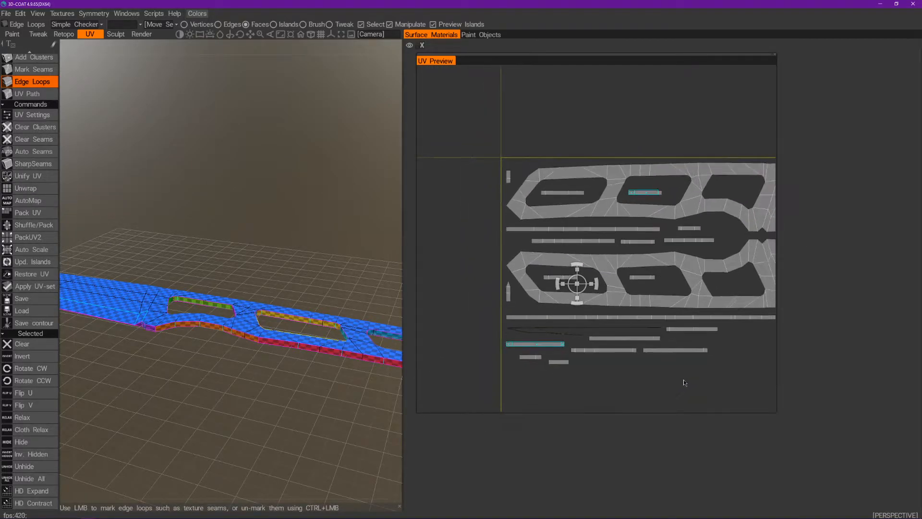
middle_click_drag(653, 326, 641, 284)
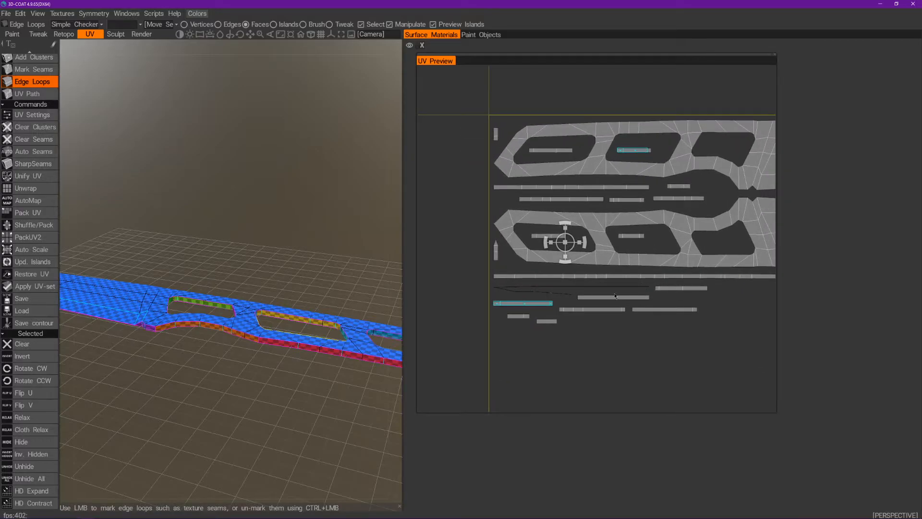
scroll(614, 295, "up", 3)
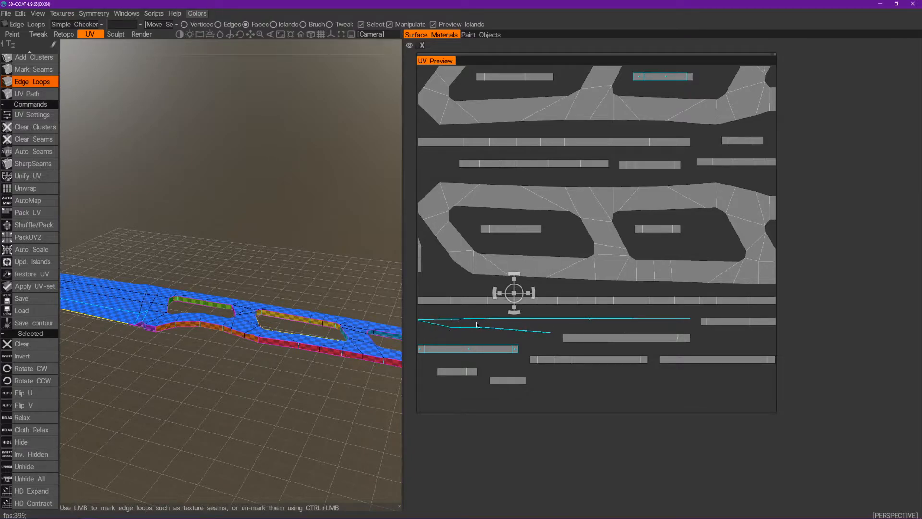
middle_click_drag(204, 353, 235, 343)
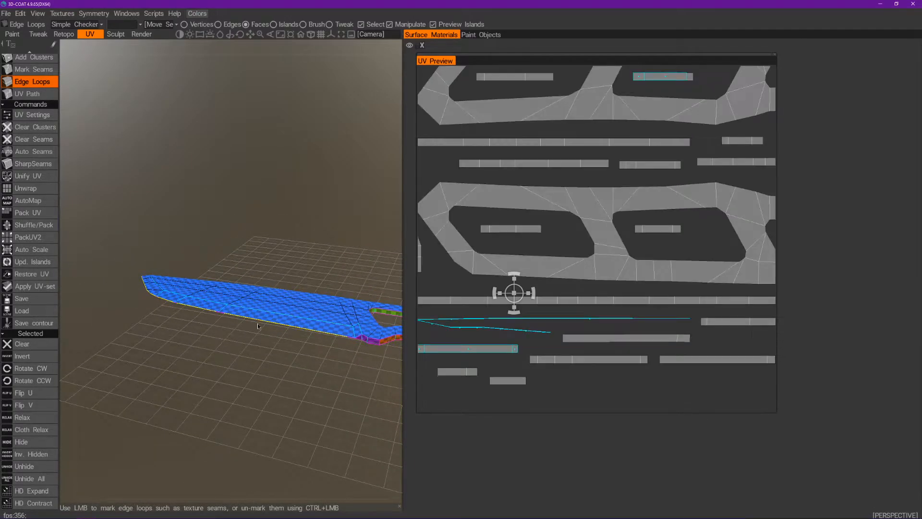
middle_click_drag(321, 341, 263, 331)
scroll(621, 310, "down", 3)
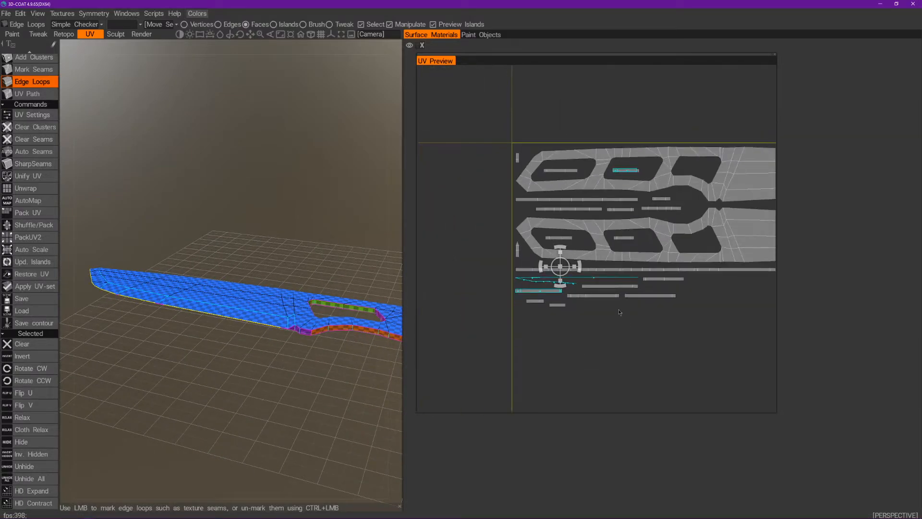
scroll(570, 251, "up", 5)
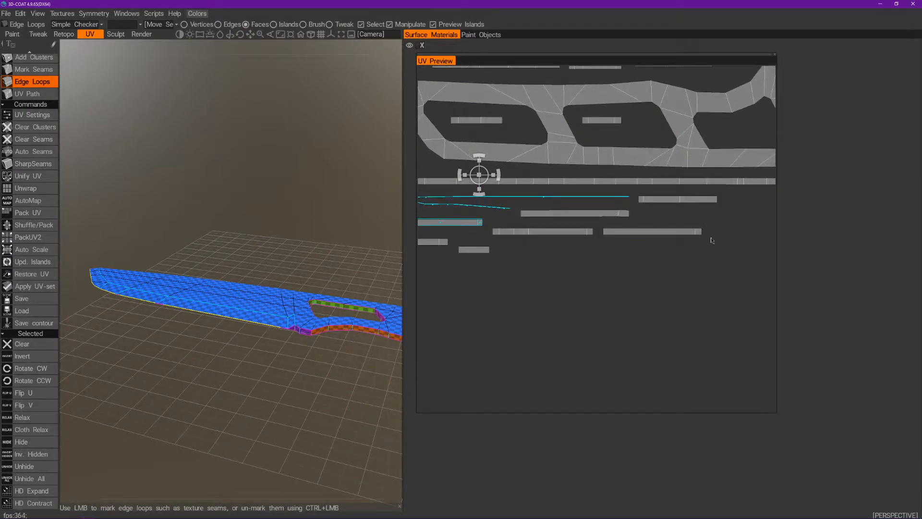
scroll(704, 239, "down", 5)
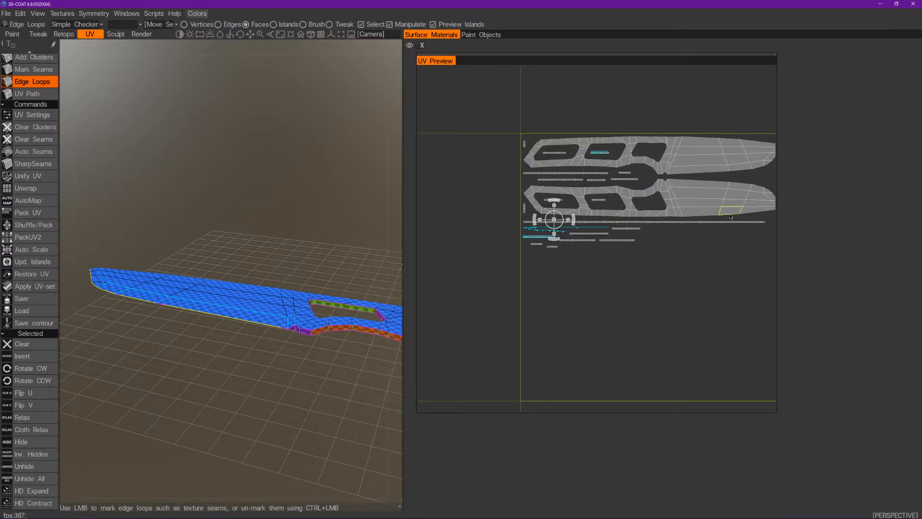
Select the lower knife-side island with the thin strips below it and move them down, clear of the other islands
scroll(720, 217, "down", 2)
scroll(717, 218, "up", 4)
left_click(729, 232)
mouse_move(729, 233)
left_mouse_down()
mouse_move(482, 238)
mouse_move(489, 252)
mouse_move(549, 255)
mouse_move(689, 246)
mouse_move(638, 250)
left_mouse_up()
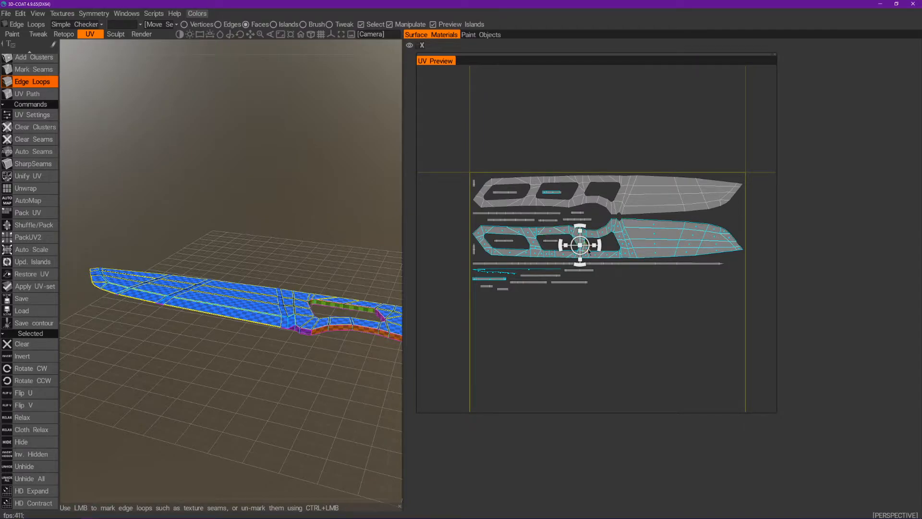
mouse_move(587, 252)
left_mouse_down()
mouse_move(588, 367)
mouse_move(591, 253)
left_mouse_up()
key("ctrl+z")
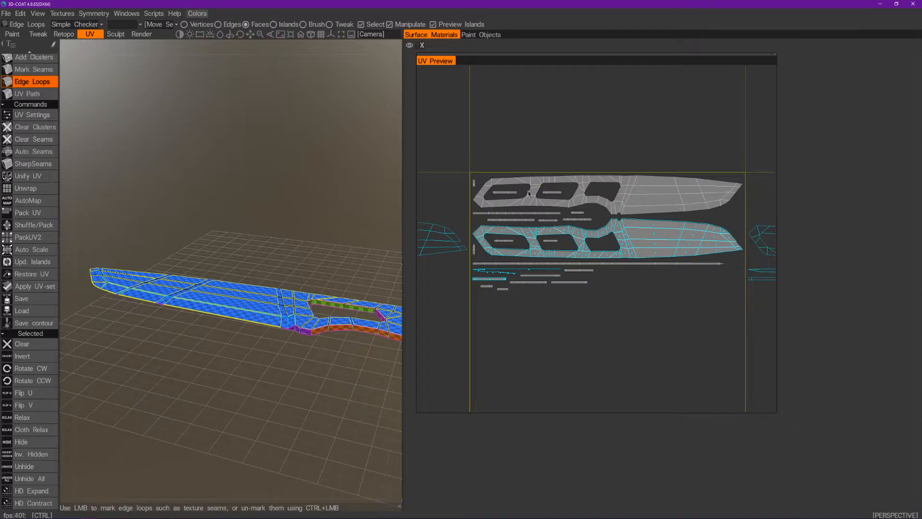
left_click_drag(588, 255, 585, 349)
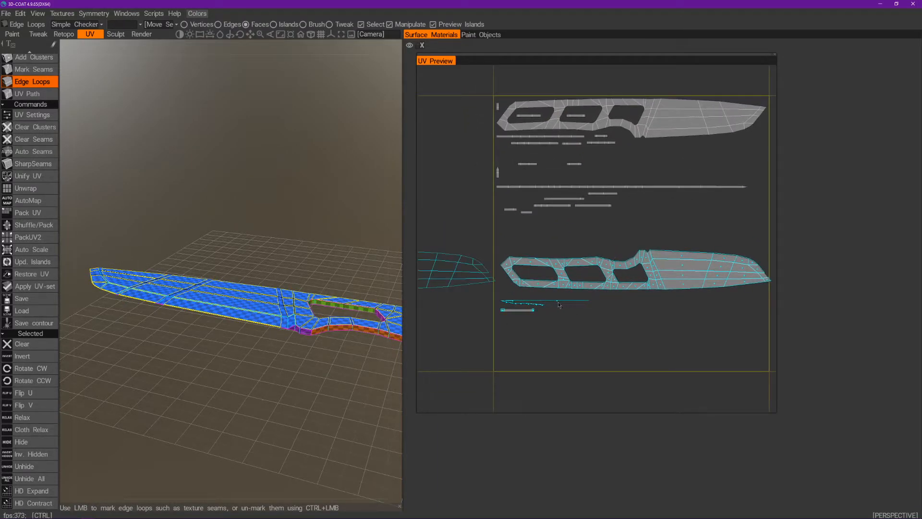
Reselect only the faces of the lowered knife side, from handle to blade tip, leaving the thin strips out
scroll(540, 303, "up", 5)
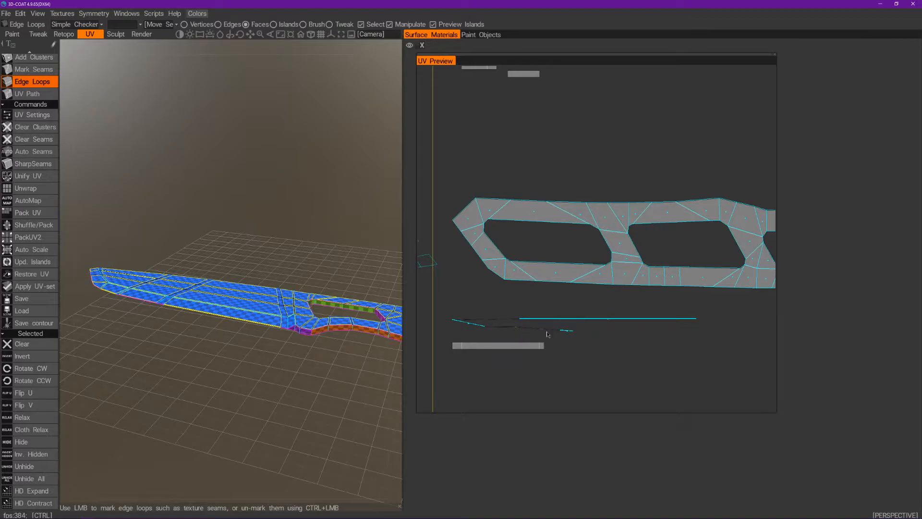
left_click(565, 292)
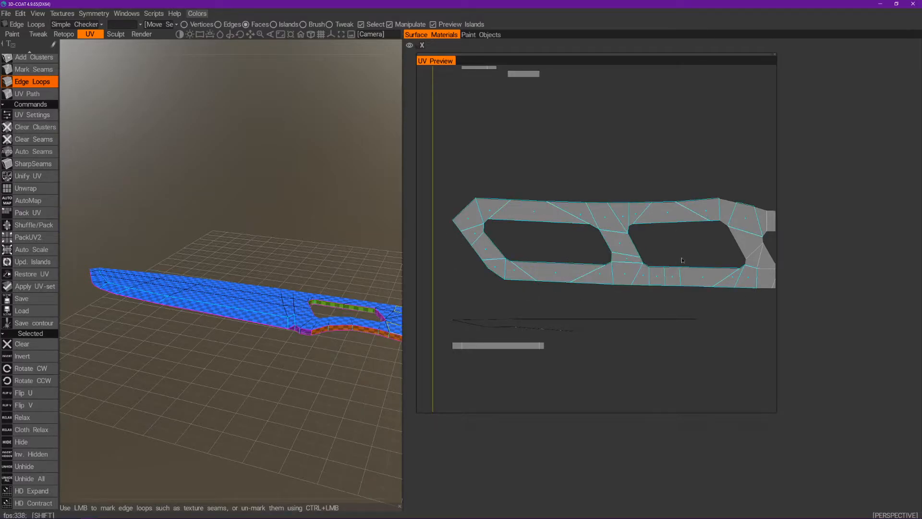
left_click(652, 260)
left_click_drag(691, 212, 743, 211, "shift")
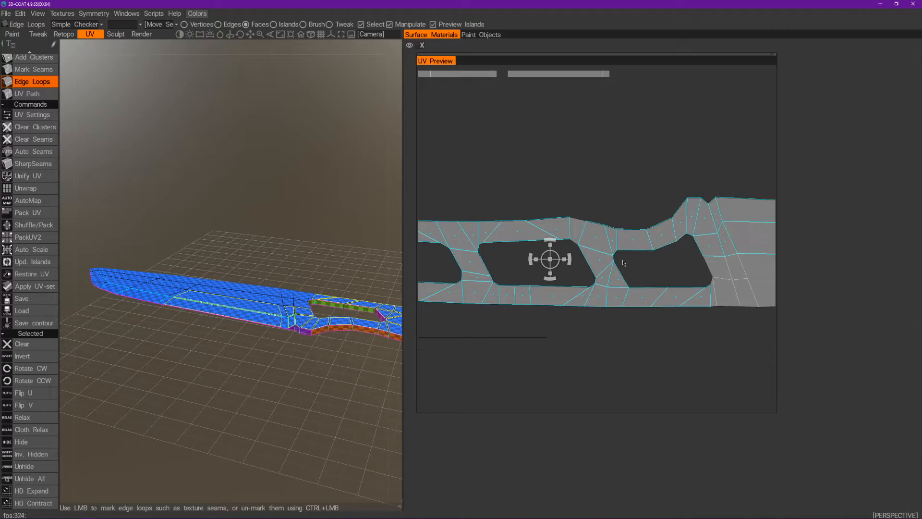
middle_click_drag(739, 216, 609, 214)
left_click_drag(594, 236, 644, 231, "shift")
middle_click_drag(700, 268, 515, 233)
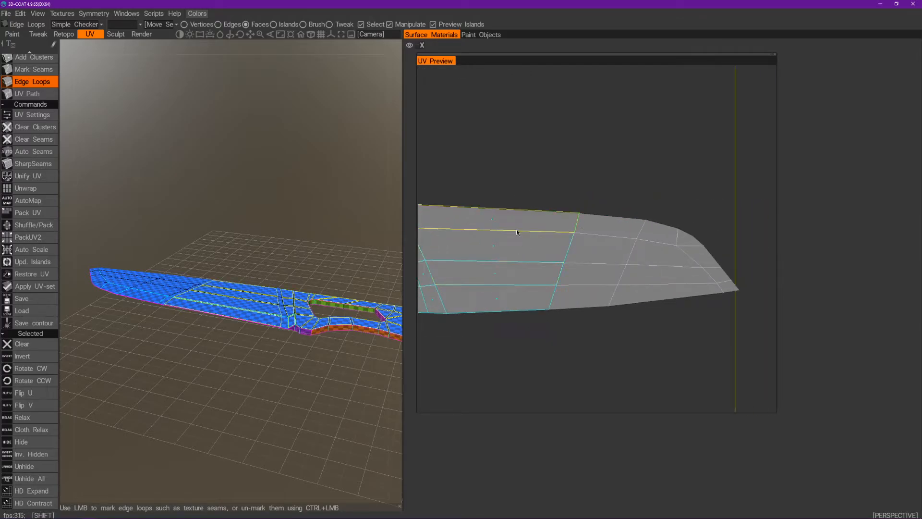
left_click_drag(738, 271, 555, 291, "shift")
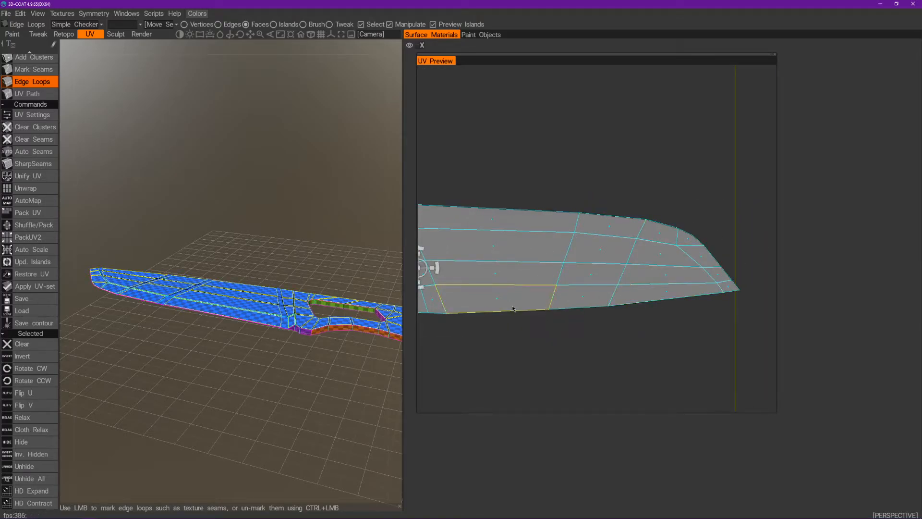
right_click_drag(622, 360, 546, 328)
middle_click_drag(546, 327, 631, 346)
right_click_drag(628, 322, 670, 308)
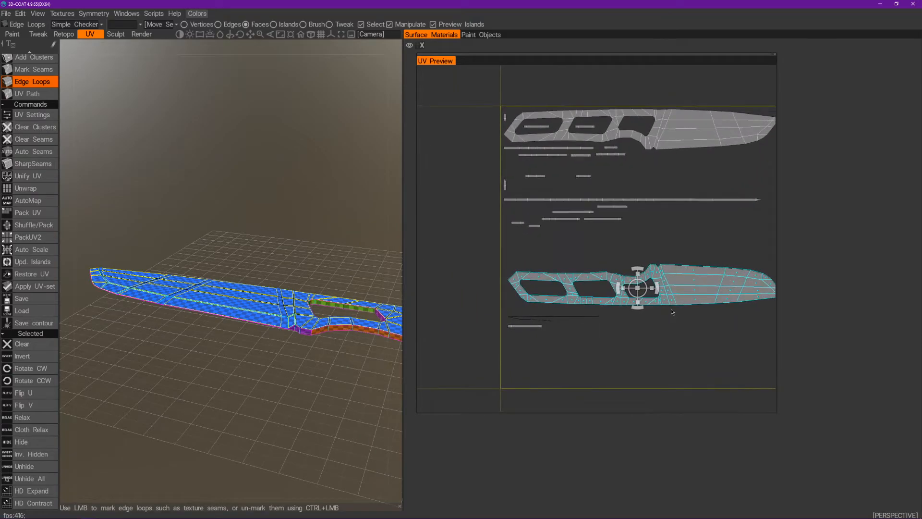
Try rotating the selected knife side to a nearly vertical position in the UV Preview, and undo the rotation and selection
middle_click_drag(671, 308, 623, 290)
left_click_drag(611, 272, 582, 206, "ctrl")
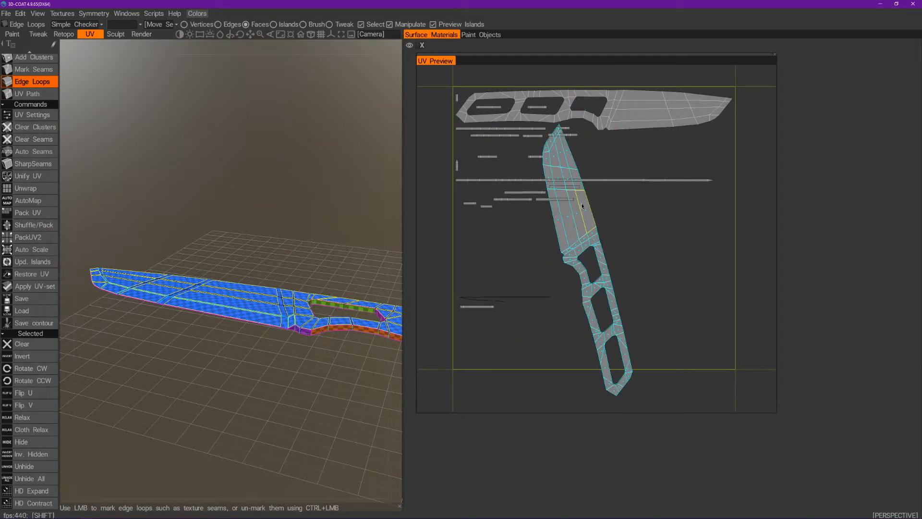
left_click_drag(594, 255, 596, 231)
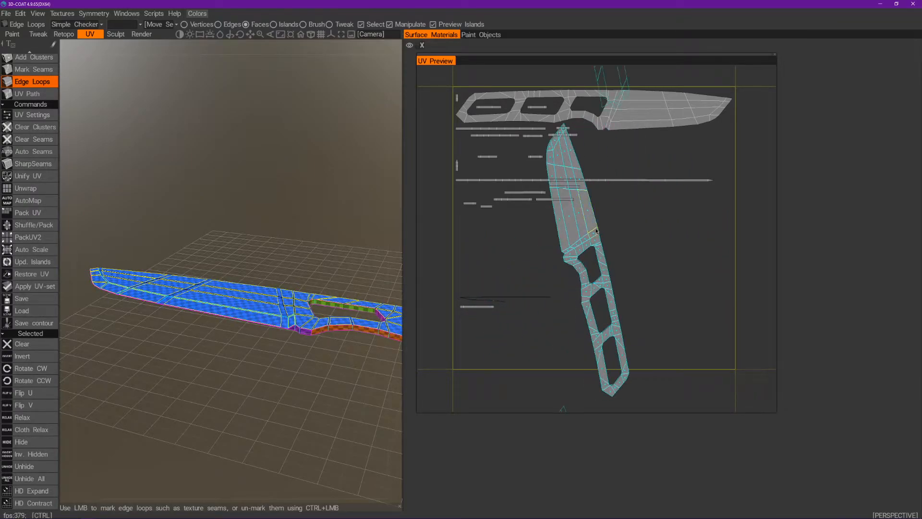
key("ctrl+z")
key("ctrl+z")
key("ctrl+z")
key("ctrl+z")
key("ctrl+z")
key("ctrl+z")
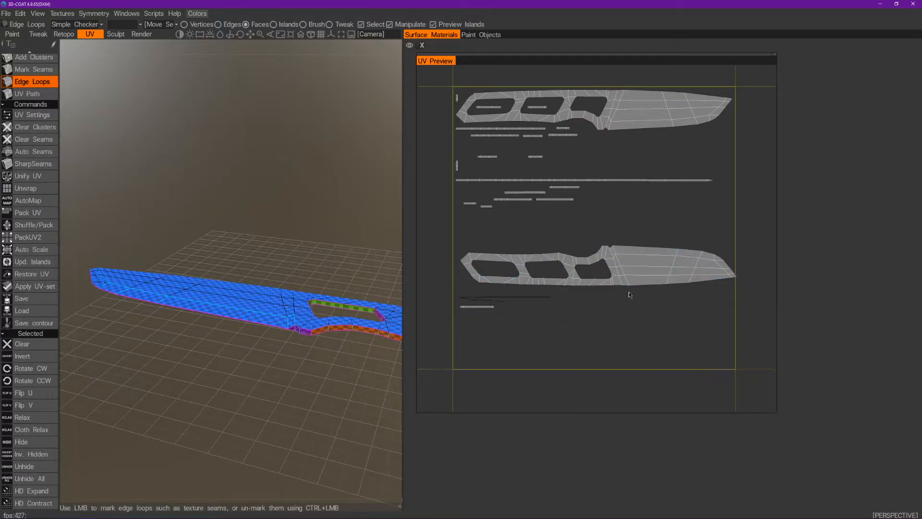
Examine how the two knife sides and the narrow strips are spread over the UV square
middle_click_drag(635, 292, 681, 227)
middle_click_drag(594, 250, 516, 290)
mouse_move(575, 175)
right_mouse_down()
mouse_move(598, 166)
mouse_move(572, 179)
right_mouse_up()
middle_click_drag(587, 198, 592, 215)
right_click_drag(593, 215, 606, 210)
middle_click_drag(613, 220, 692, 255)
right_click_drag(603, 220, 608, 255)
middle_click_drag(608, 255, 599, 259)
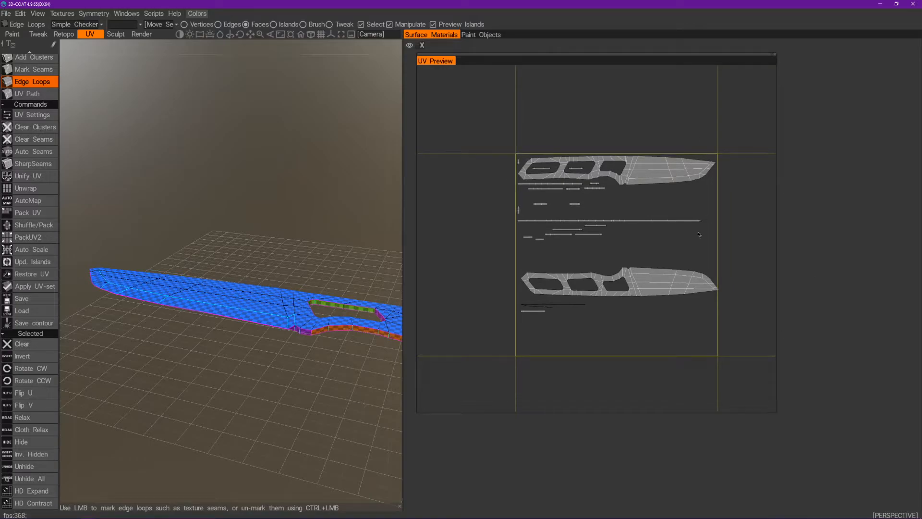
right_click_drag(647, 261, 690, 234)
middle_click_drag(689, 234, 645, 212)
Select all faces of the lower knife side and move it slightly up, closer to the other islands
mouse_move(704, 279)
left_mouse_down()
mouse_move(630, 291)
mouse_move(657, 273)
mouse_move(688, 288)
mouse_move(574, 268)
mouse_move(466, 273)
mouse_move(507, 294)
mouse_move(584, 298)
left_mouse_up()
right_click_drag(593, 283, 569, 282)
left_click_drag(576, 283, 570, 256)
middle_click_drag(646, 281, 552, 258)
right_click_drag(551, 259, 701, 262)
right_click_drag(749, 246, 550, 275)
middle_click_drag(550, 275, 662, 277)
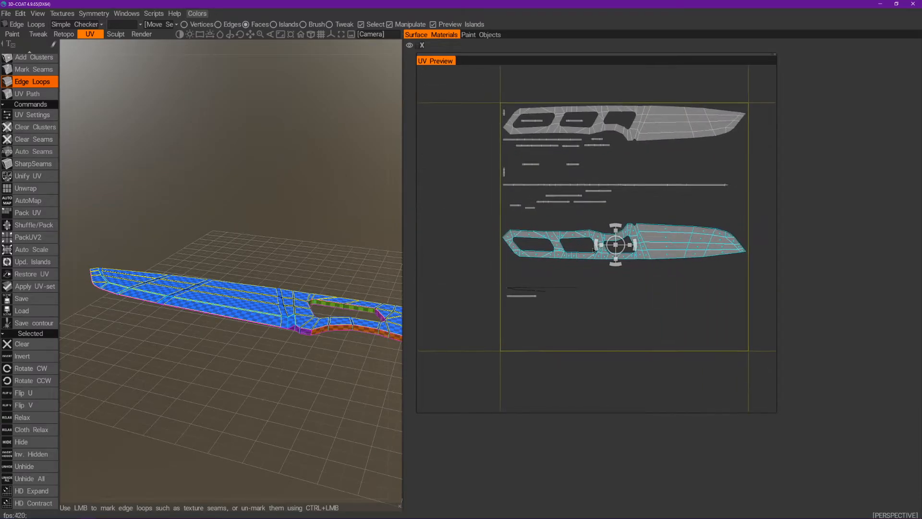
right_click_drag(595, 249, 632, 222)
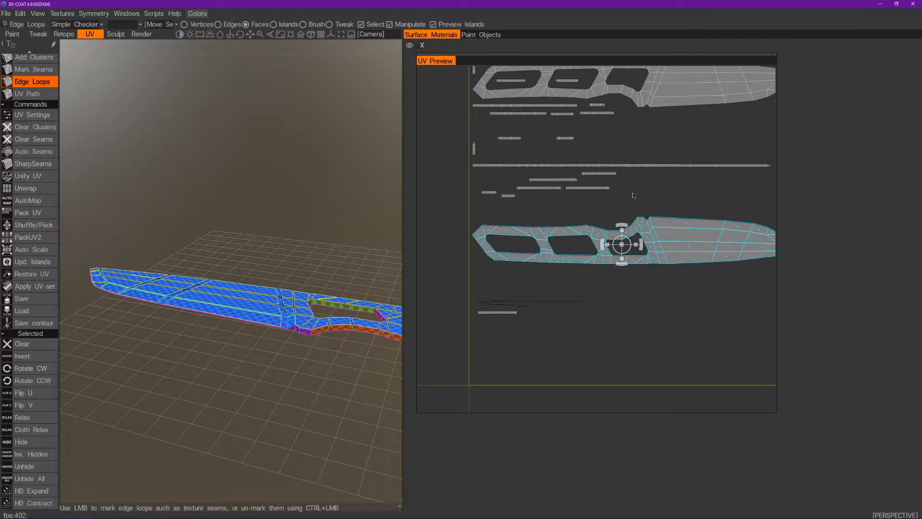
Select only the handle faces of the lower knife side and move them down, away from the blade
left_click(645, 225)
mouse_move(632, 228)
left_mouse_down("shift")
mouse_move(641, 225)
mouse_move(655, 261)
mouse_move(639, 251)
mouse_move(659, 275)
left_mouse_up("shift")
mouse_move(608, 245)
left_mouse_down("shift")
mouse_move(574, 256)
mouse_move(586, 220)
mouse_move(478, 233)
mouse_move(497, 262)
left_mouse_up("shift")
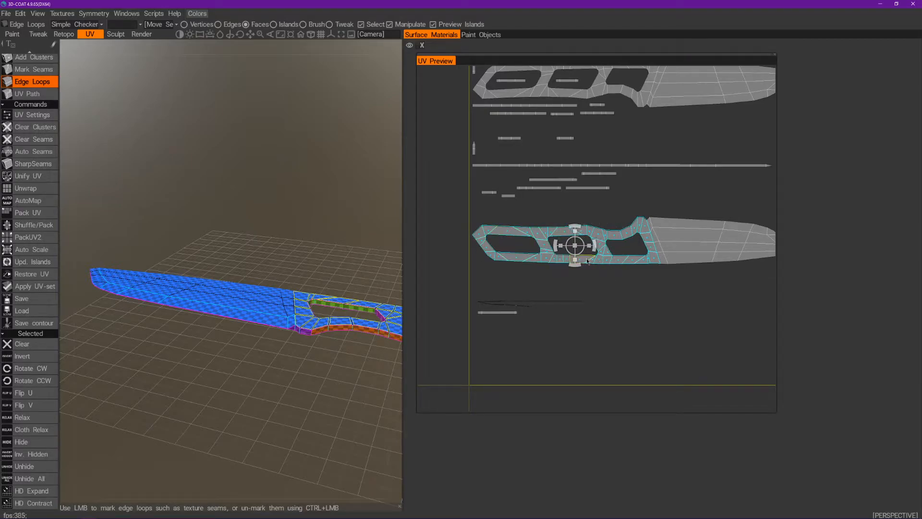
left_click_drag(583, 258, 607, 368)
left_click(583, 369)
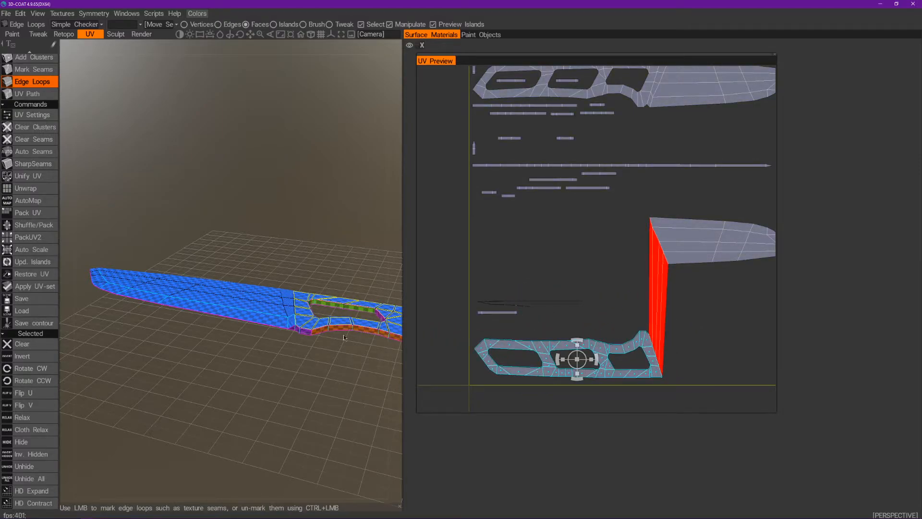
Mark a seam across the blue knife side where the blade meets the handle, next to the front cutout
scroll(278, 373, "up", 5)
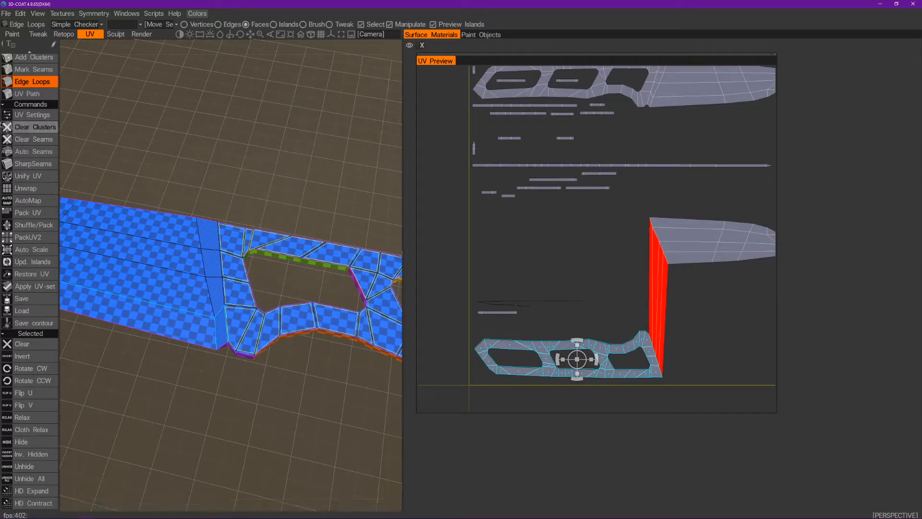
scroll(39, 142, "up", 1)
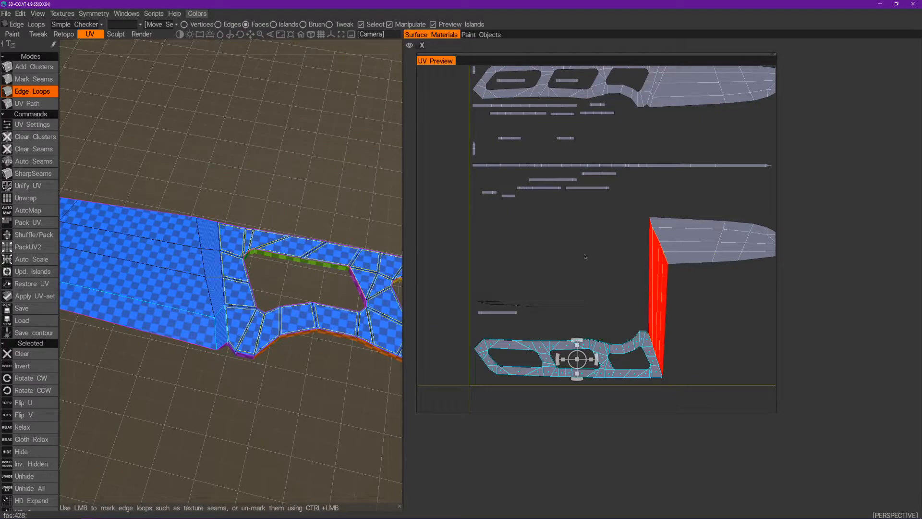
left_click_drag(236, 463, 265, 393)
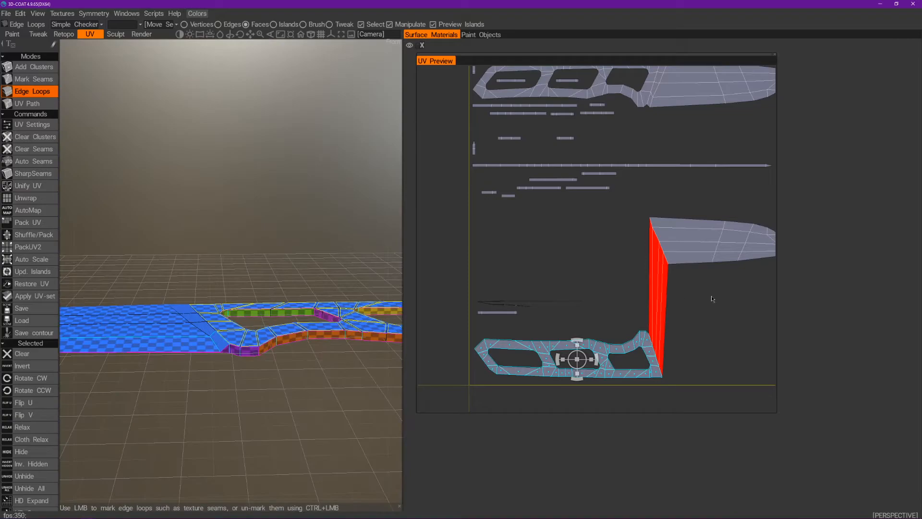
scroll(698, 276, "down", 1)
scroll(697, 275, "down", 2)
middle_click_drag(703, 258, 651, 261)
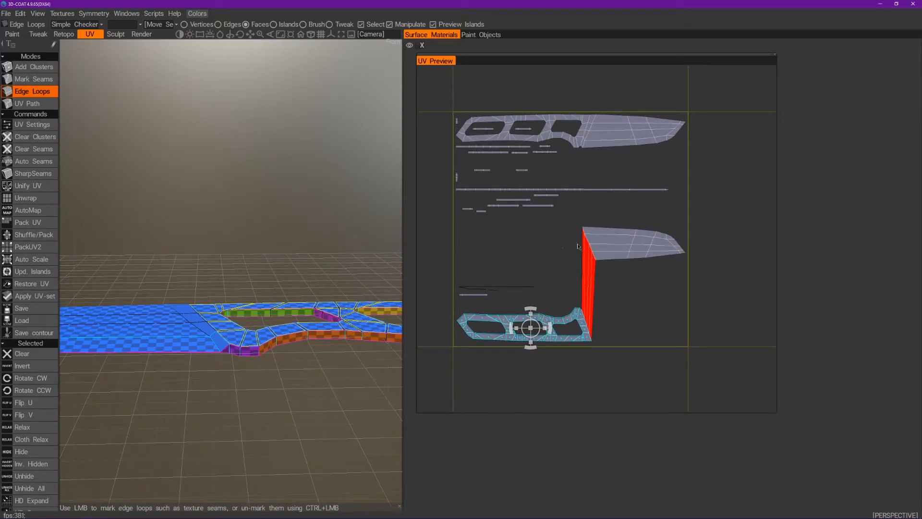
left_click_drag(203, 355, 227, 411)
right_click_drag(219, 384, 173, 313)
middle_click_drag(173, 312, 183, 194)
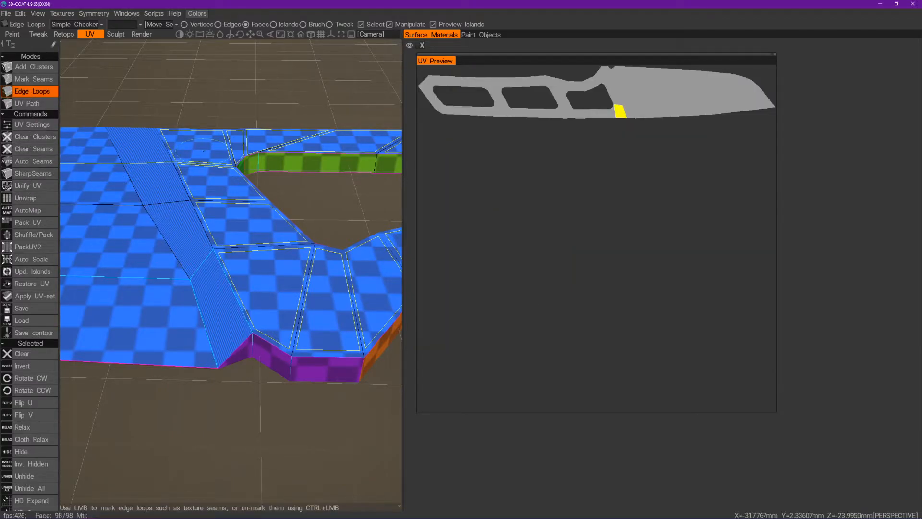
left_click(208, 231)
left_click(227, 284)
Mark the matching blade-to-handle seam across the opposite, green knife side
left_click_drag(238, 428, 247, 308)
middle_click_drag(241, 390, 305, 259)
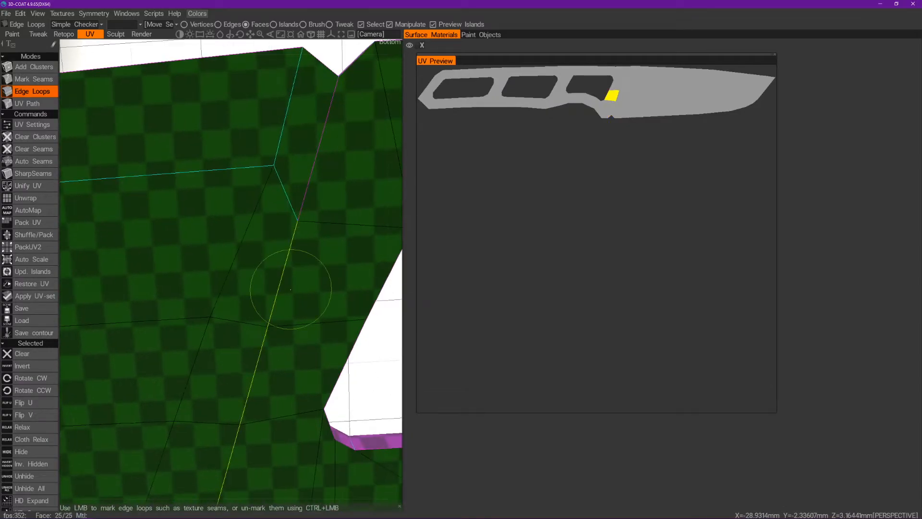
left_click(290, 289)
Update the unwrap with the separate blade and handle islands and pack all UV islands into the UV square
middle_click_drag(262, 459, 258, 391)
left_click_drag(258, 393, 262, 430)
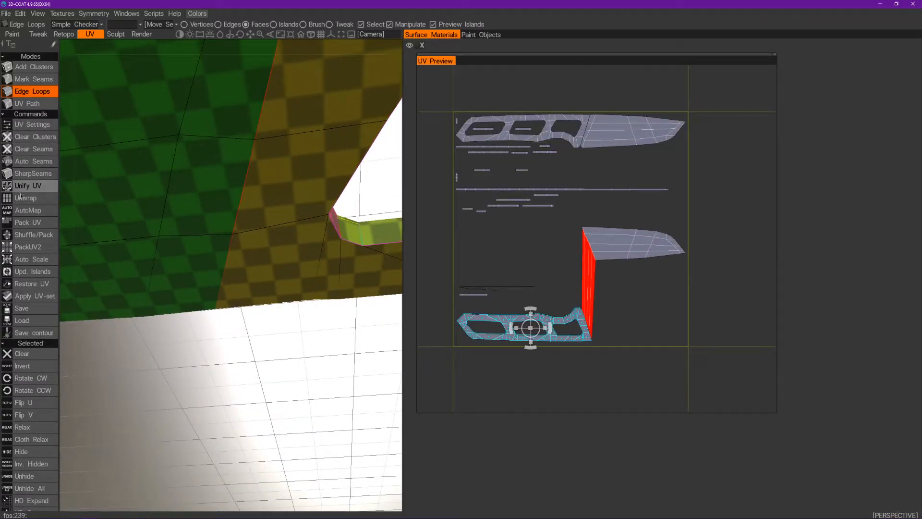
left_click(28, 221)
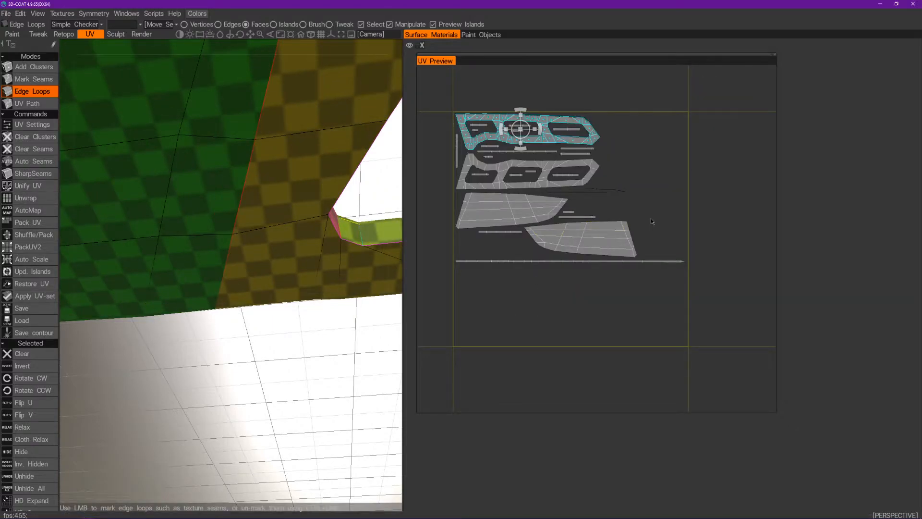
Select all faces of the lower blade island, move it down away from the other UV islands and enlarge it
left_click(604, 225)
scroll(669, 218, "up", 2)
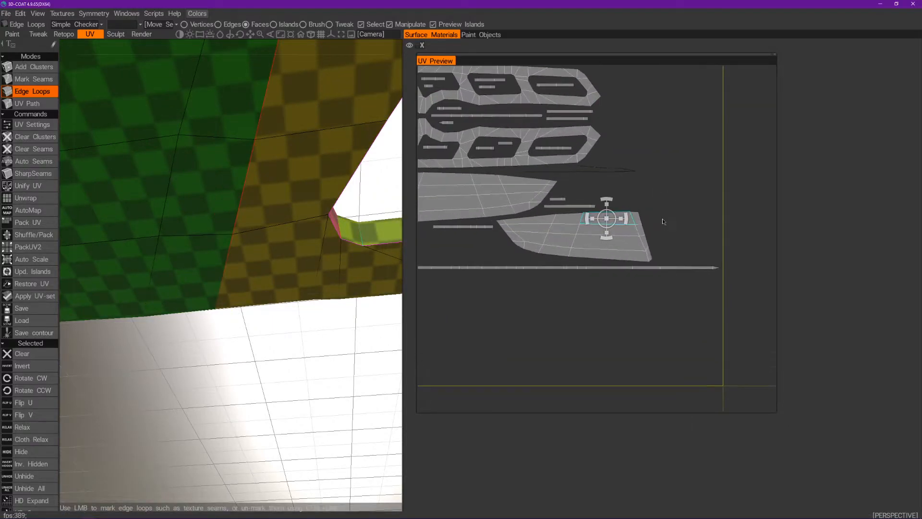
mouse_move(529, 225)
left_mouse_down()
mouse_move(511, 228)
mouse_move(548, 249)
mouse_move(601, 235)
mouse_move(635, 252)
left_mouse_up()
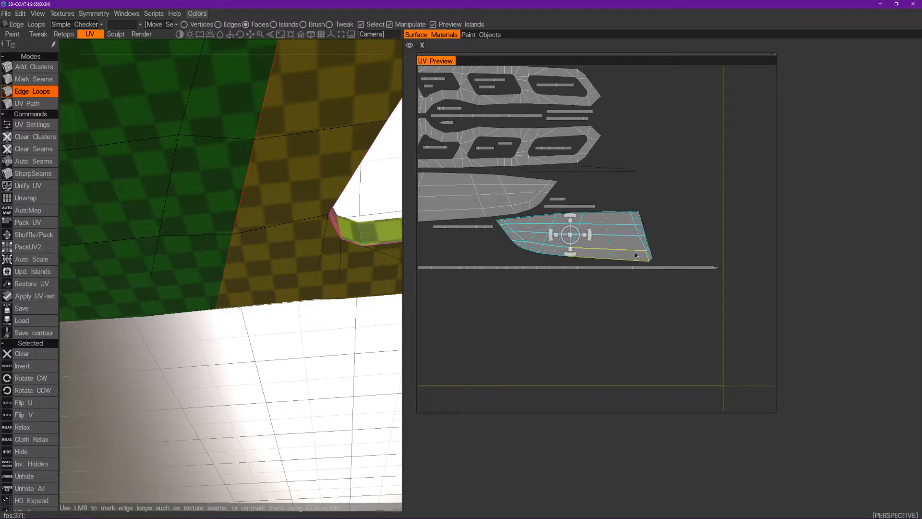
left_click_drag(574, 243, 580, 304)
middle_click_drag(544, 328, 586, 314)
left_click_drag(576, 323, 577, 314)
middle_click_drag(538, 227, 570, 333)
Select all faces of the other blade island and move it down onto the enlarged blade island
mouse_move(624, 275)
left_mouse_down()
mouse_move(617, 288)
mouse_move(542, 308)
left_mouse_up()
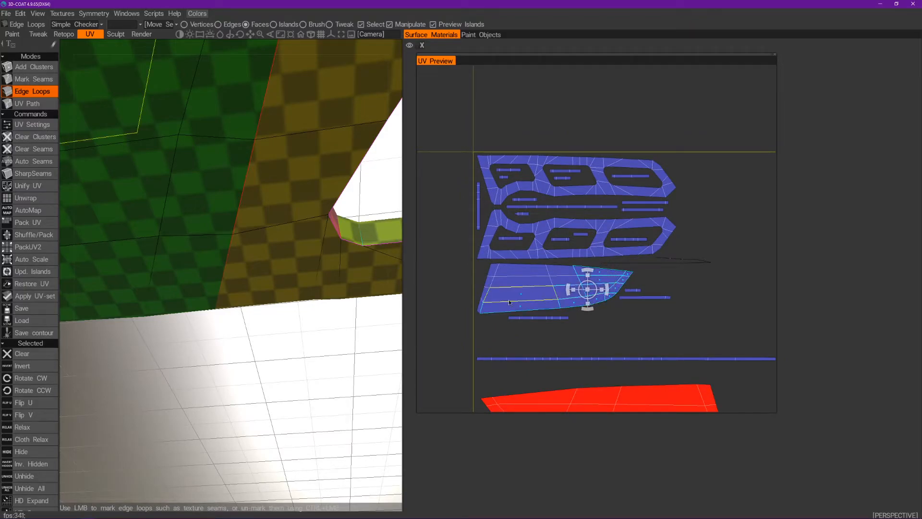
mouse_move(485, 311)
left_mouse_down()
mouse_move(492, 270)
mouse_move(567, 283)
left_mouse_up()
middle_click_drag(567, 285, 547, 239)
left_click_drag(541, 240, 601, 379)
middle_click_drag(639, 315, 595, 263)
left_click_drag(574, 317, 628, 304)
Undo the oversized scaling of the selected blade island and move it into the free space beside the thin strip islands
left_click_drag(554, 317, 651, 3)
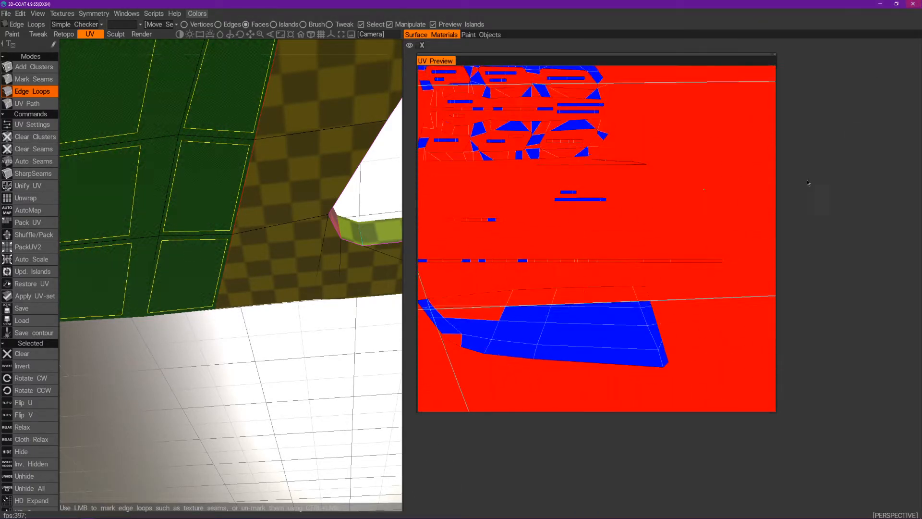
key("ctrl+z")
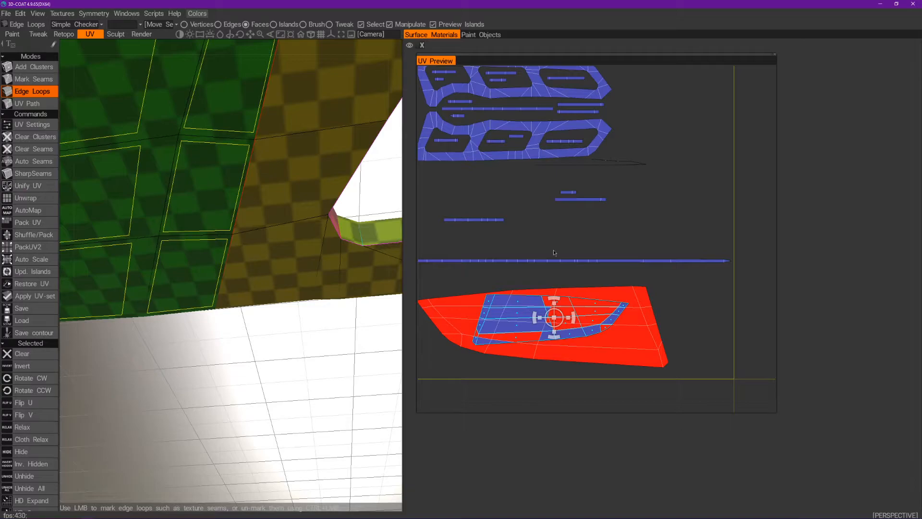
left_click_drag(554, 317, 704, 185)
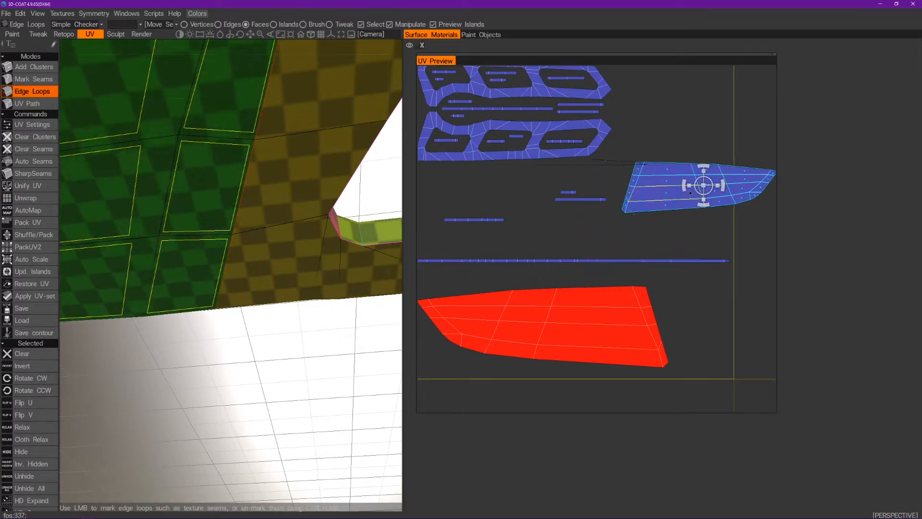
Select the three thin strip islands lying between the lower handle island and the long full-width strip
left_click(605, 199)
left_click_drag(607, 199, 570, 209)
key("ctrl+z")
left_click(578, 198, "shift")
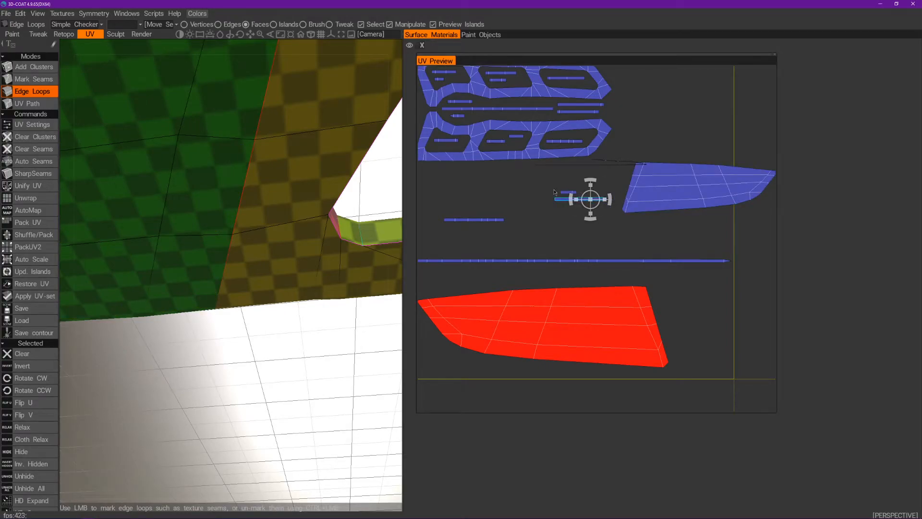
left_click(473, 219, "shift")
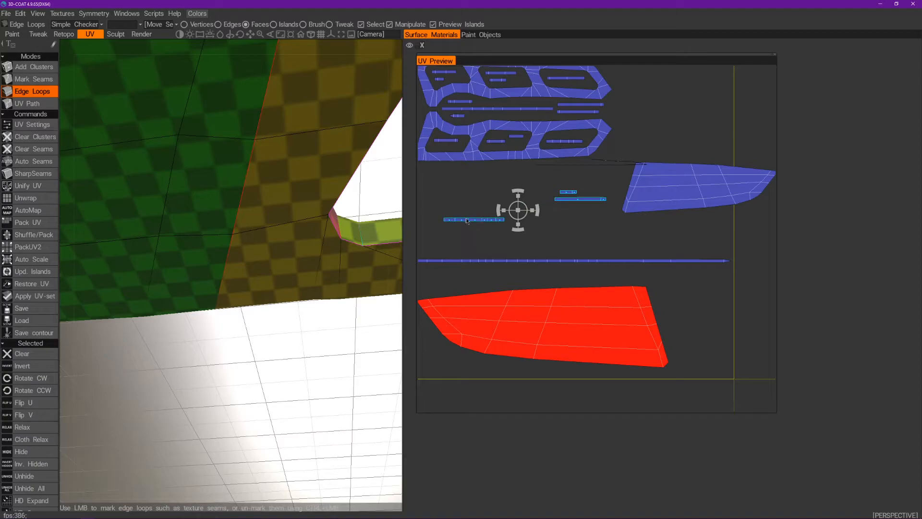
Move the thin strip UV island from below the handle islands to the empty area beside them, under the other small strips
left_click_drag(523, 220, 634, 97)
middle_click_drag(640, 107, 604, 223)
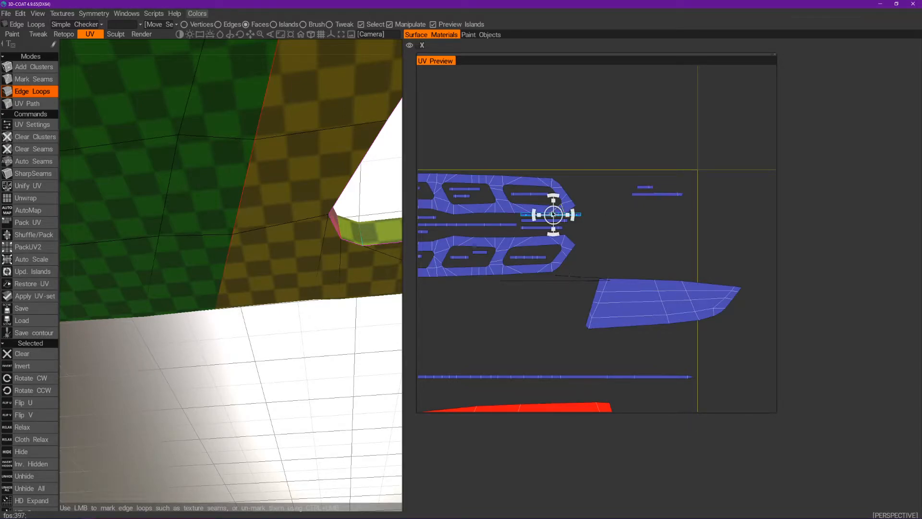
left_click_drag(558, 224, 635, 223)
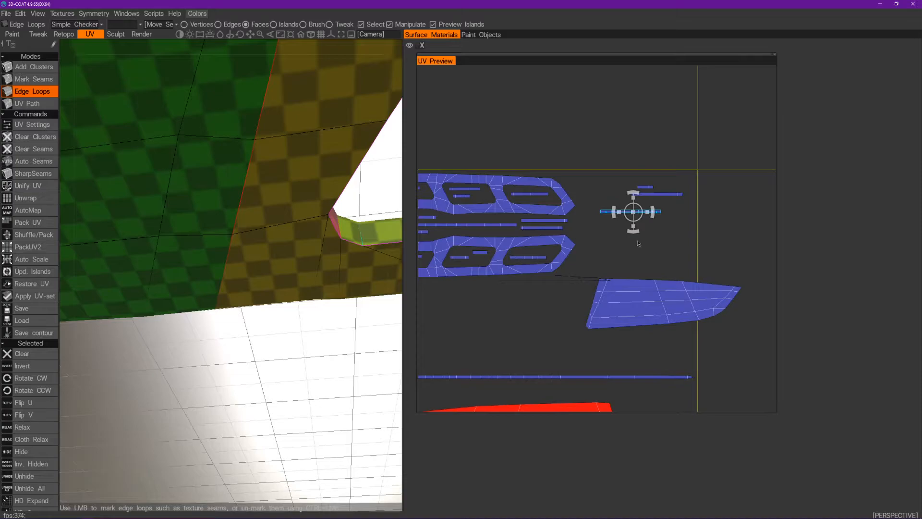
middle_click_drag(638, 243, 661, 190)
Move the upper blade UV island fully inside the UV square, between the handle islands and the long strip
mouse_move(732, 239)
left_mouse_down()
mouse_move(758, 236)
mouse_move(681, 256)
mouse_move(682, 223)
mouse_move(620, 246)
mouse_move(613, 268)
left_mouse_up()
mouse_move(682, 255)
left_mouse_down()
mouse_move(606, 276)
mouse_move(638, 260)
left_mouse_up()
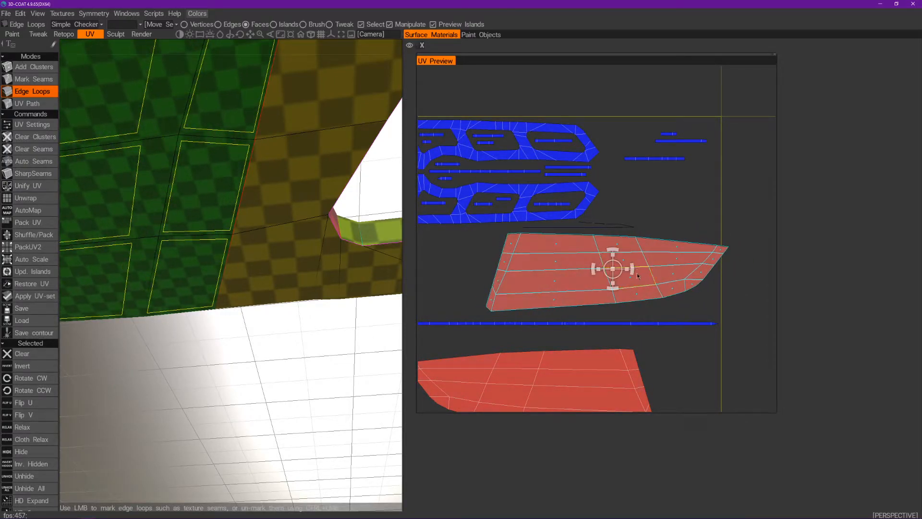
middle_click_drag(680, 261, 684, 245)
left_click_drag(624, 260, 595, 264)
scroll(551, 332, "down", 2)
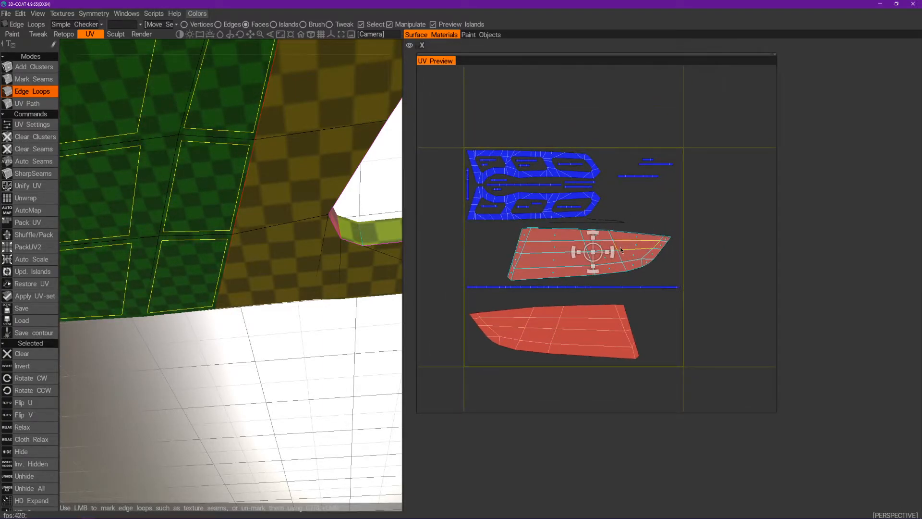
scroll(614, 194, "up", 4)
middle_click_drag(644, 198, 709, 250)
scroll(623, 238, "down", 4)
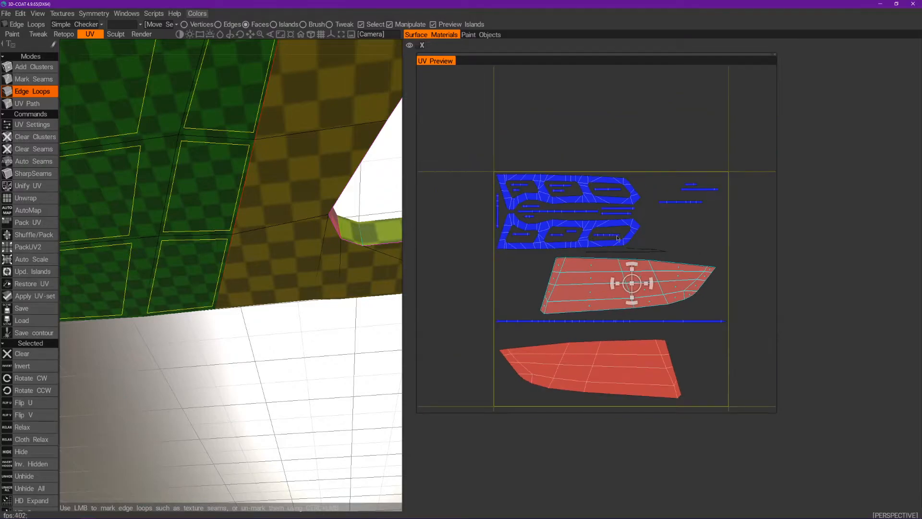
middle_click_drag(661, 273, 603, 232)
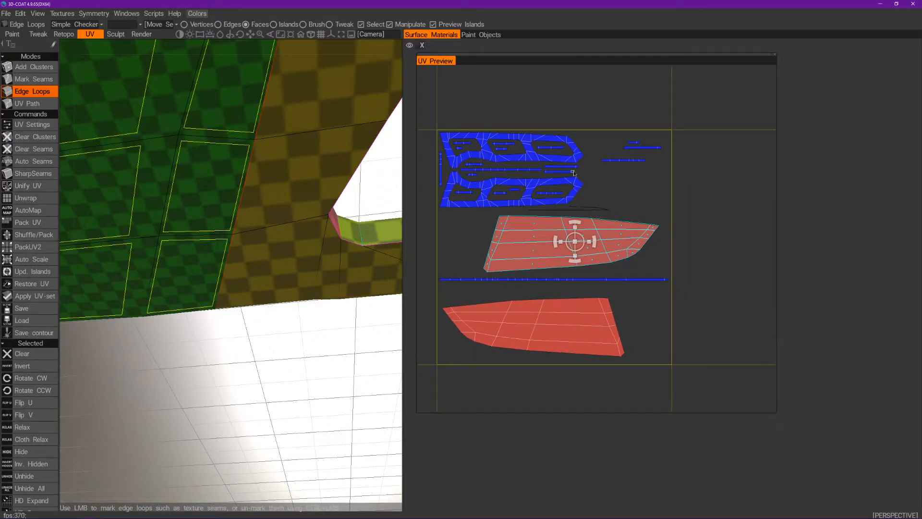
left_click_drag(266, 395, 207, 468)
scroll(258, 256, "down", 2)
scroll(257, 257, "down", 4)
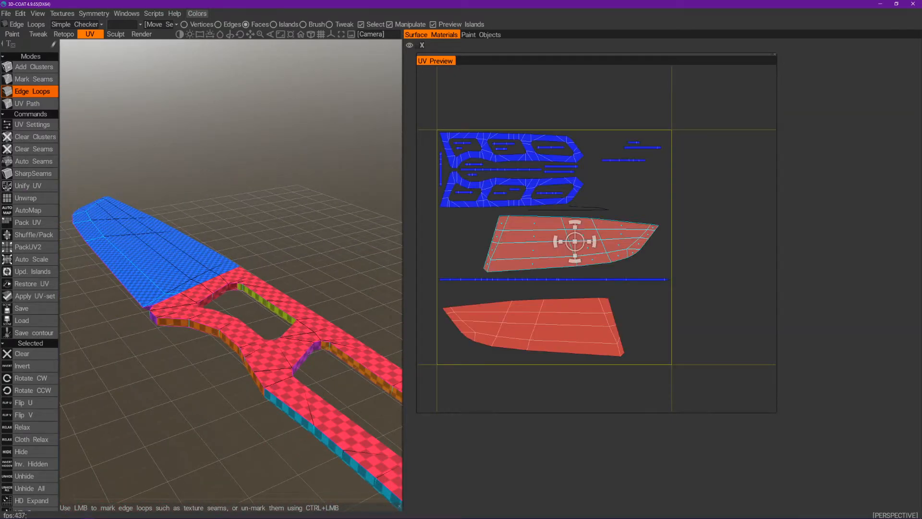
left_click_drag(336, 170, 286, 213)
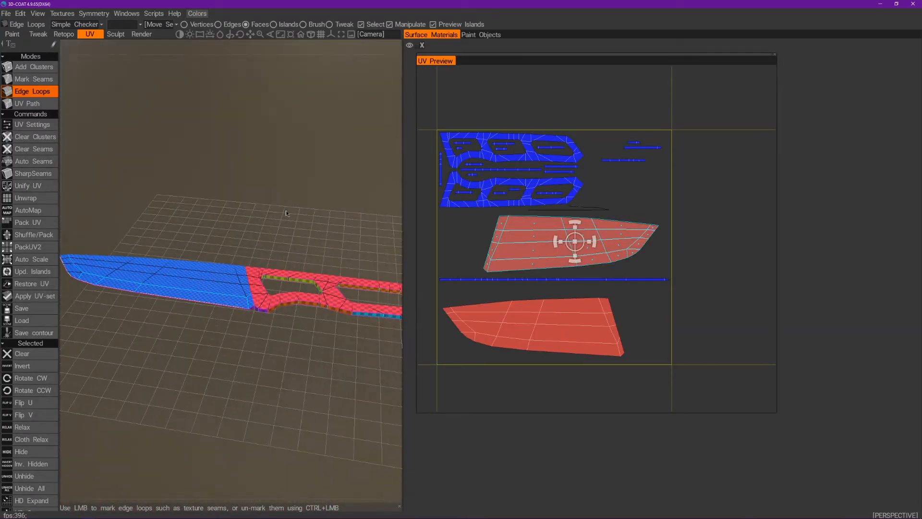
left_click(6, 14)
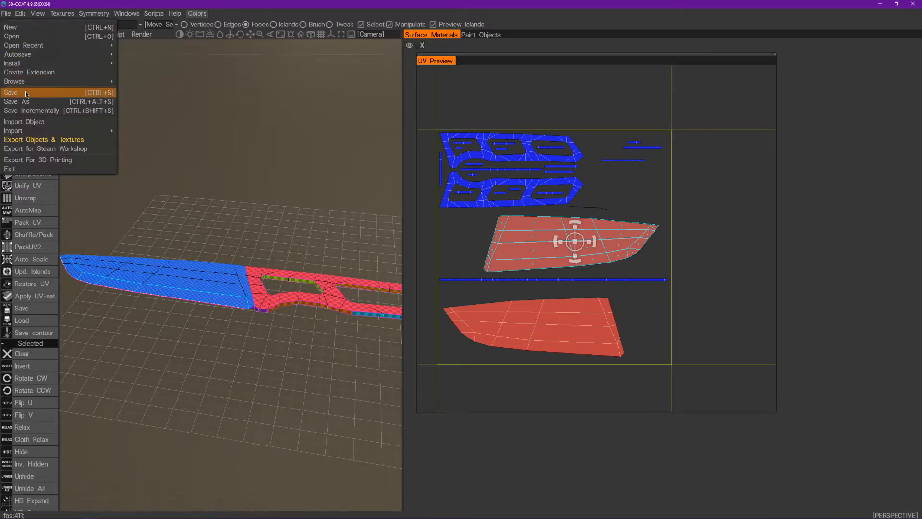
scroll(47, 310, "down", 1)
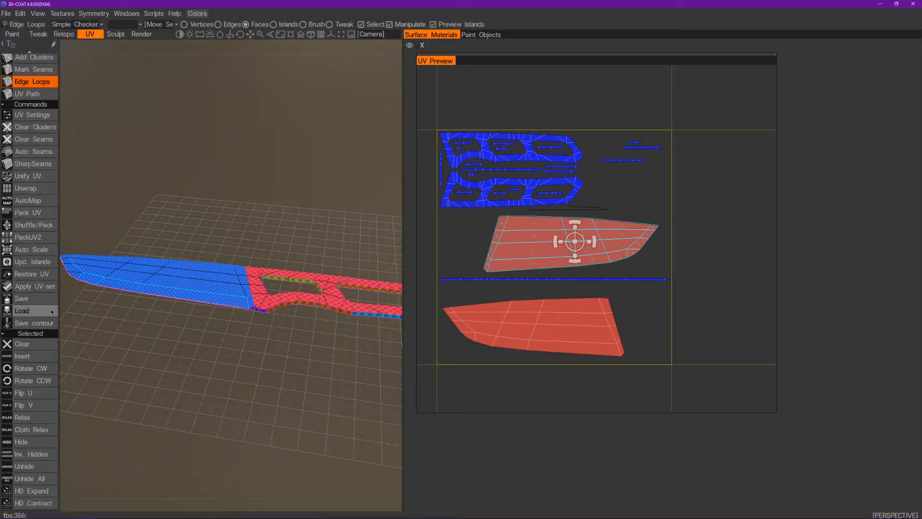
left_click(29, 298)
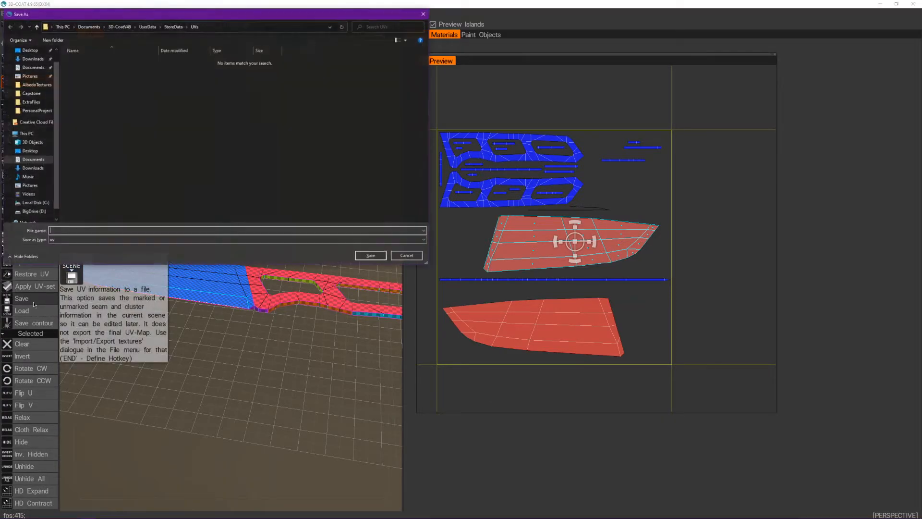
left_click(405, 257)
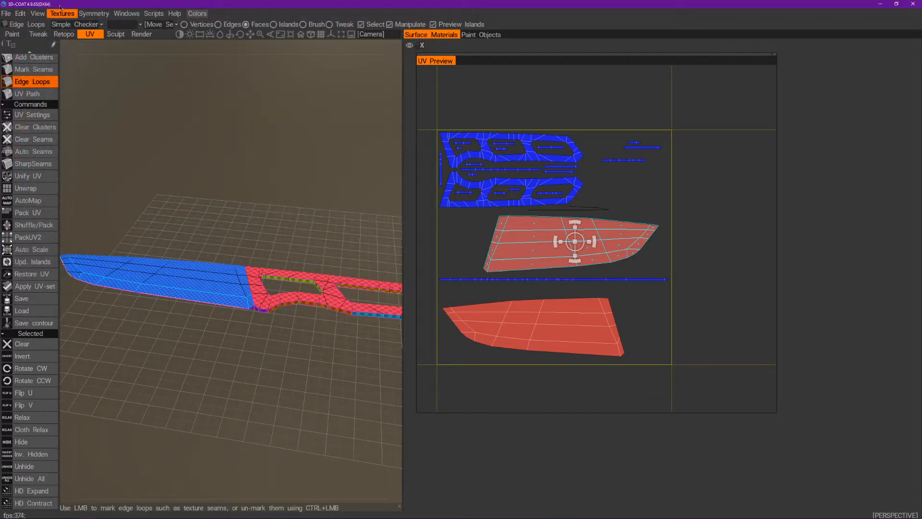
Apply the current UV set to the knife model and open the Export Objects & Textures settings
left_click(28, 285)
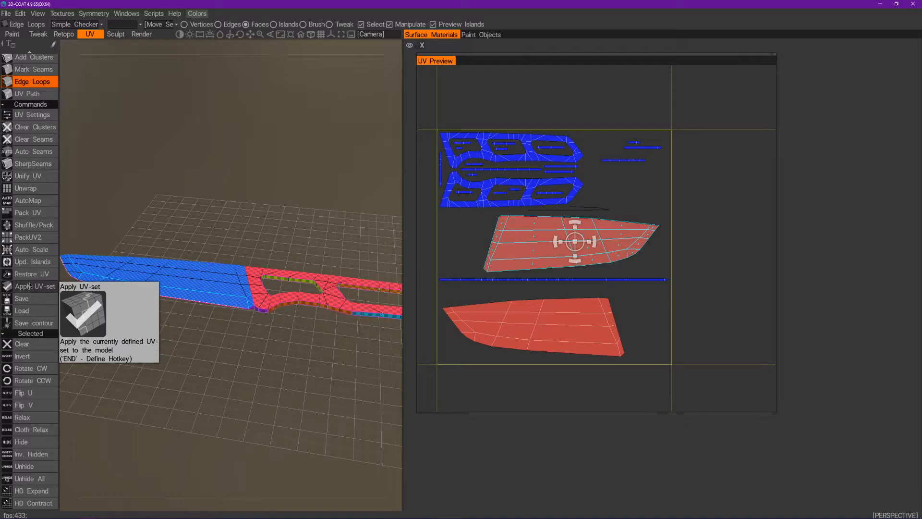
left_click(171, 288)
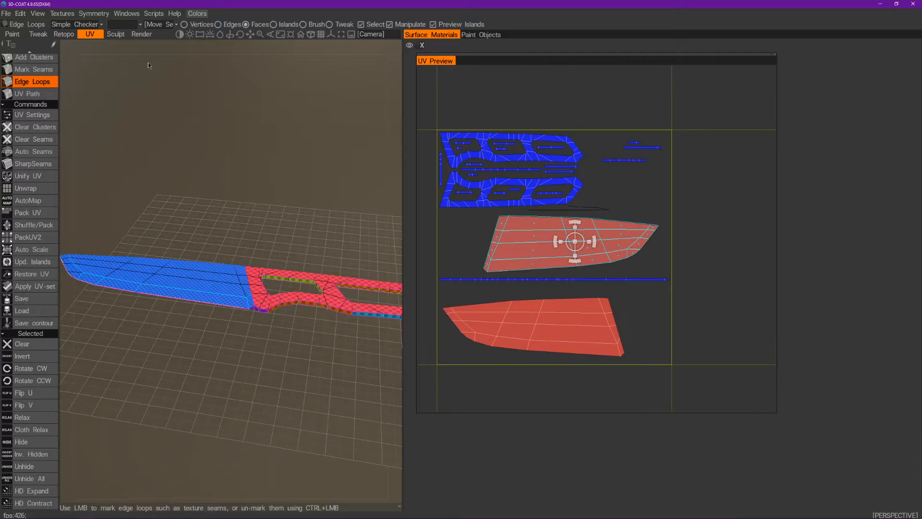
left_click(6, 12)
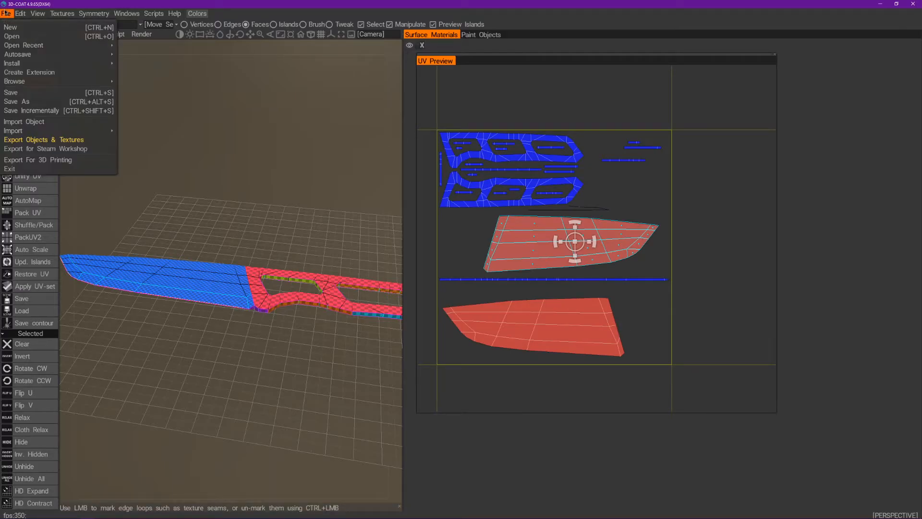
left_click(41, 140)
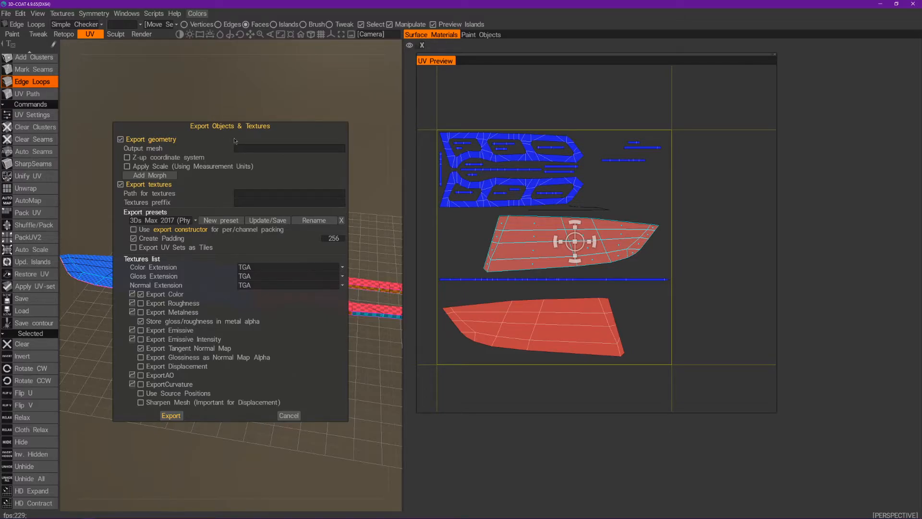
Set the output mesh to an FBX file named Knife2 on the Desktop
left_click(258, 152)
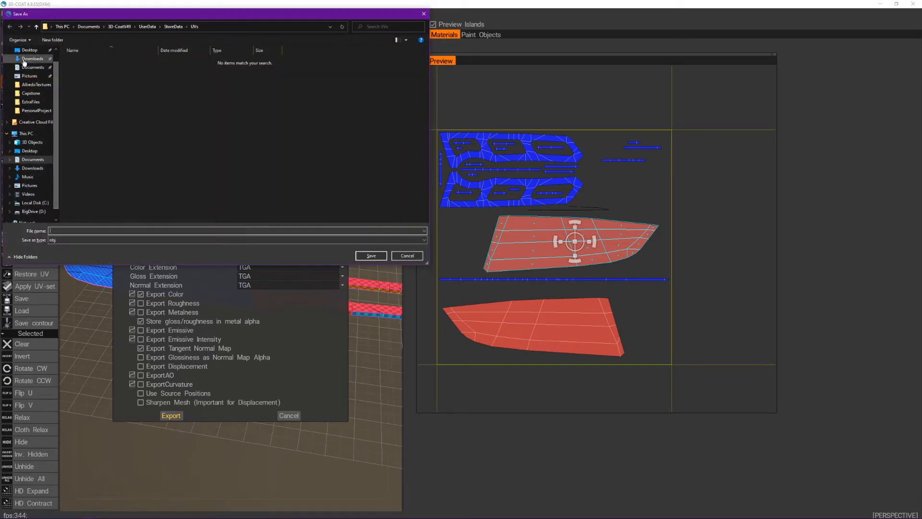
left_click(62, 240)
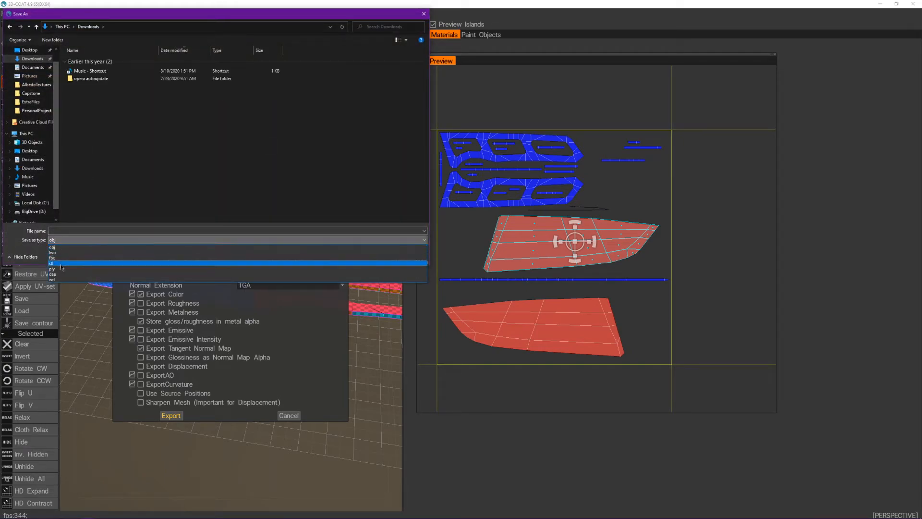
left_click(58, 258)
left_click(73, 231)
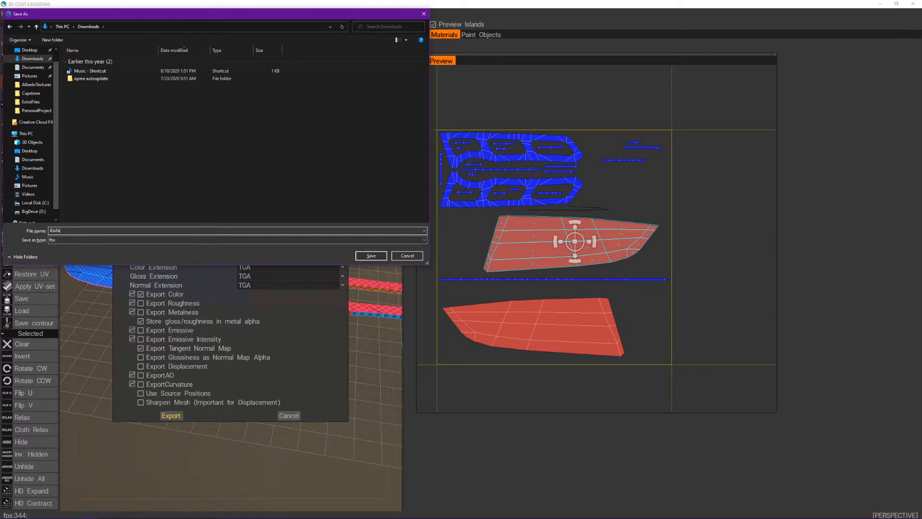
left_click(33, 50)
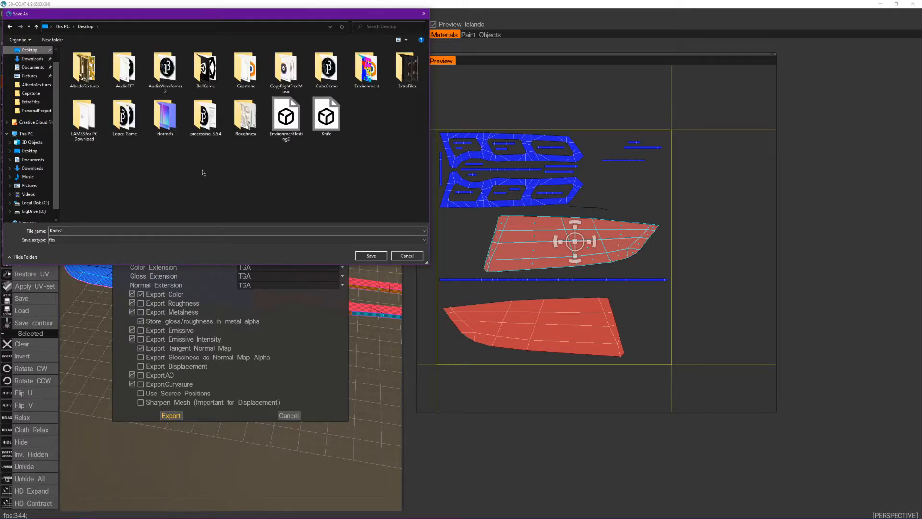
left_click(377, 258)
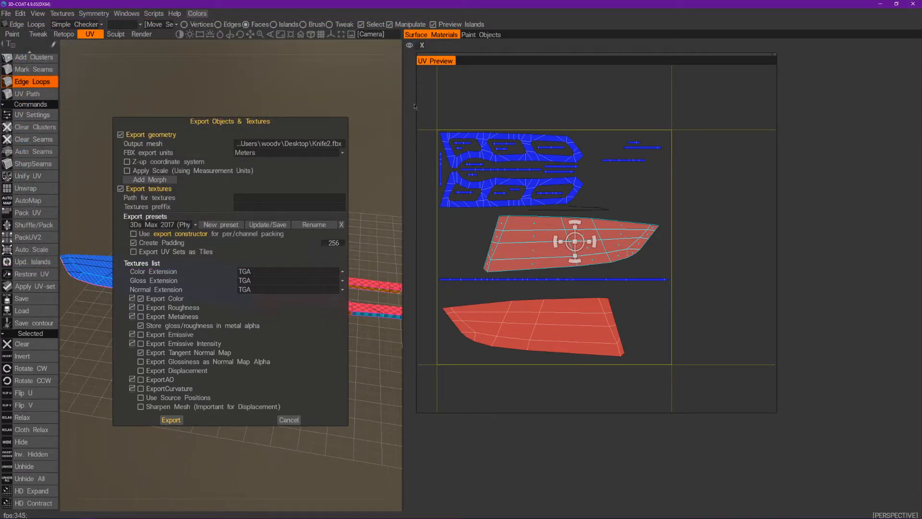
Keep texture export enabled and set the color, gloss and normal texture formats to PNG
left_click(121, 188)
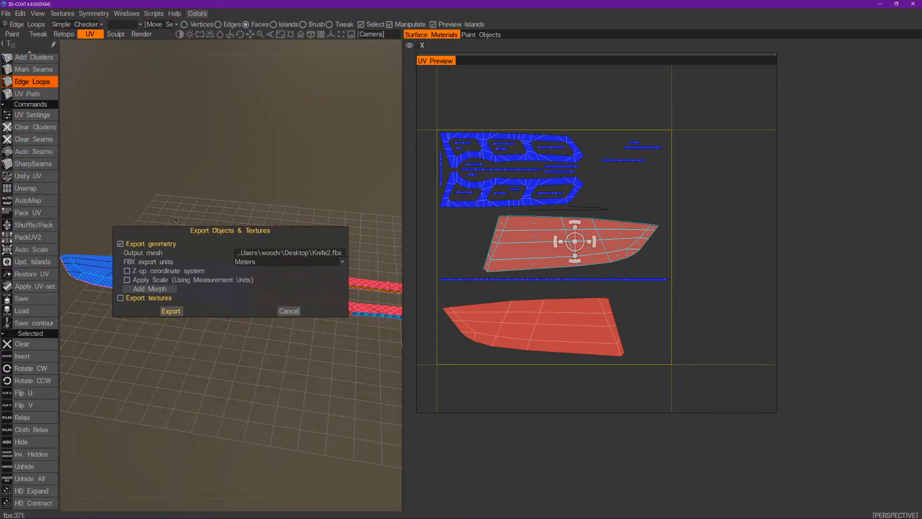
left_click(121, 298)
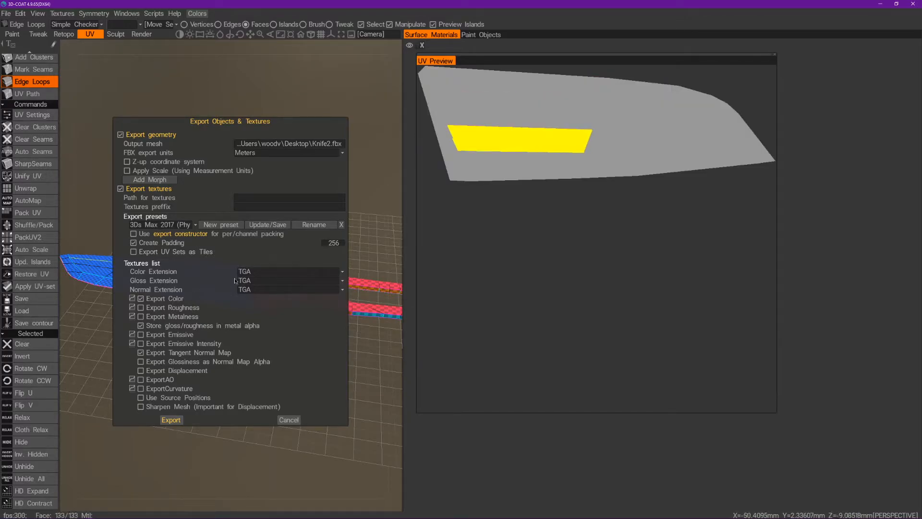
left_click(263, 272)
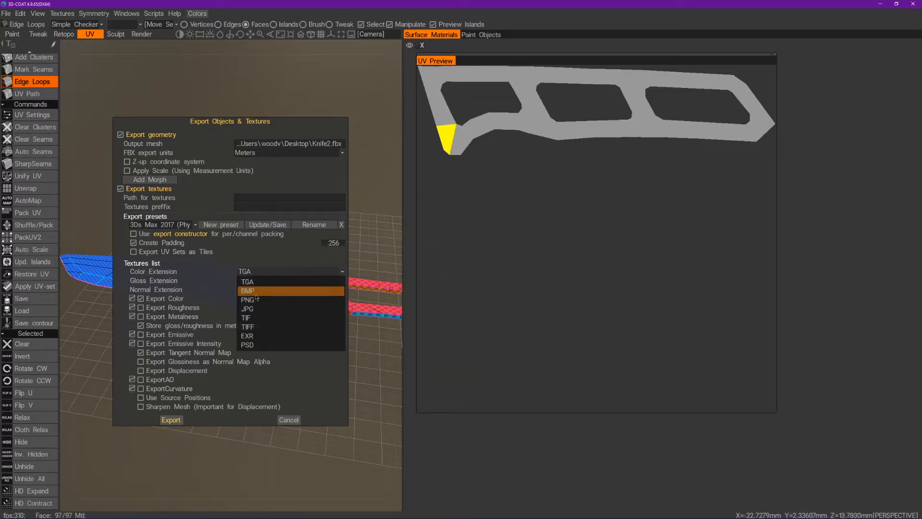
left_click(262, 299)
left_click(264, 281)
left_click(261, 312)
left_click(262, 289)
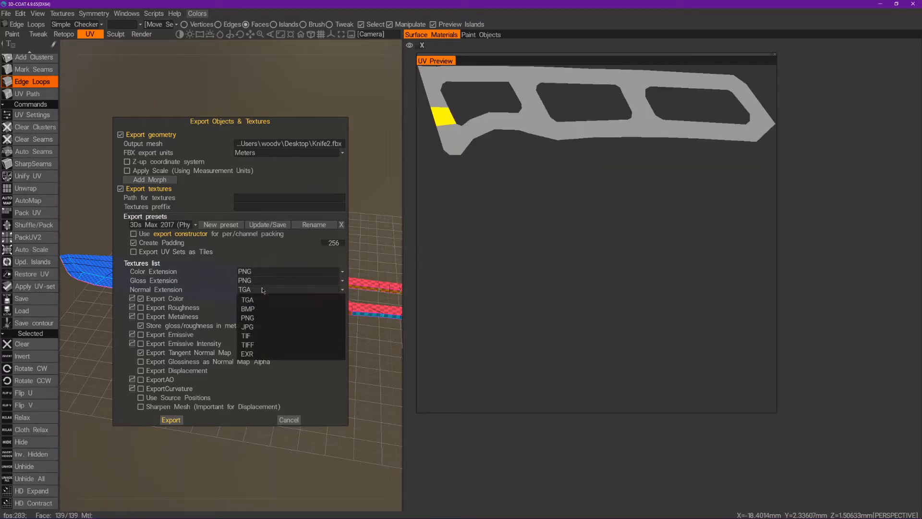
left_click(266, 321)
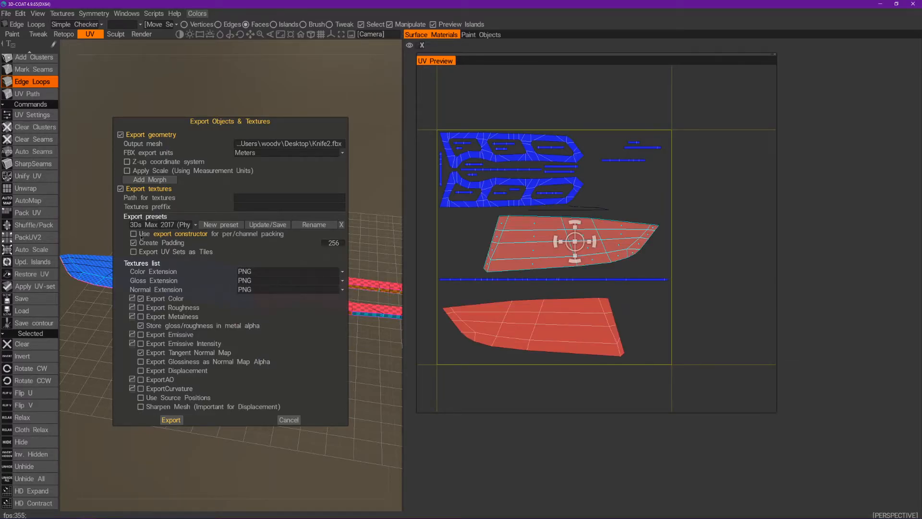
Set the texture path to the Desktop and export the knife geometry and textures
left_click(152, 253)
left_click(240, 196)
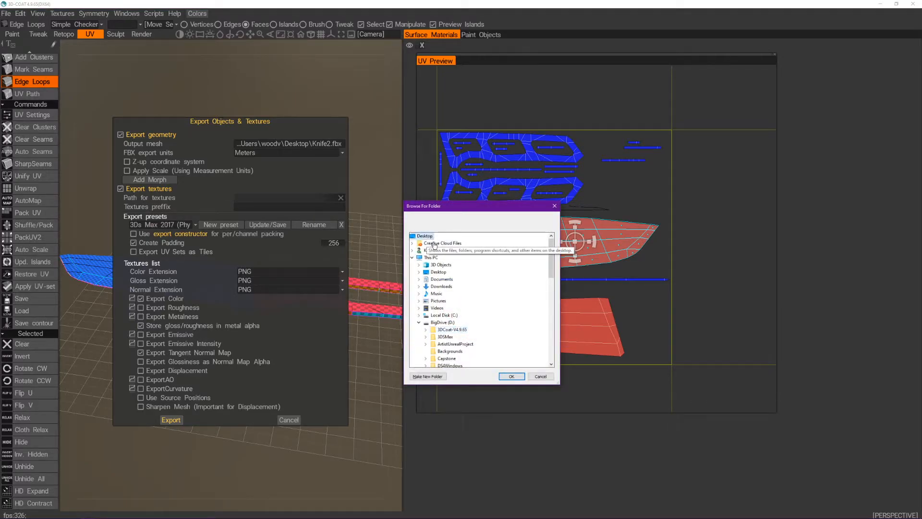
left_click(512, 376)
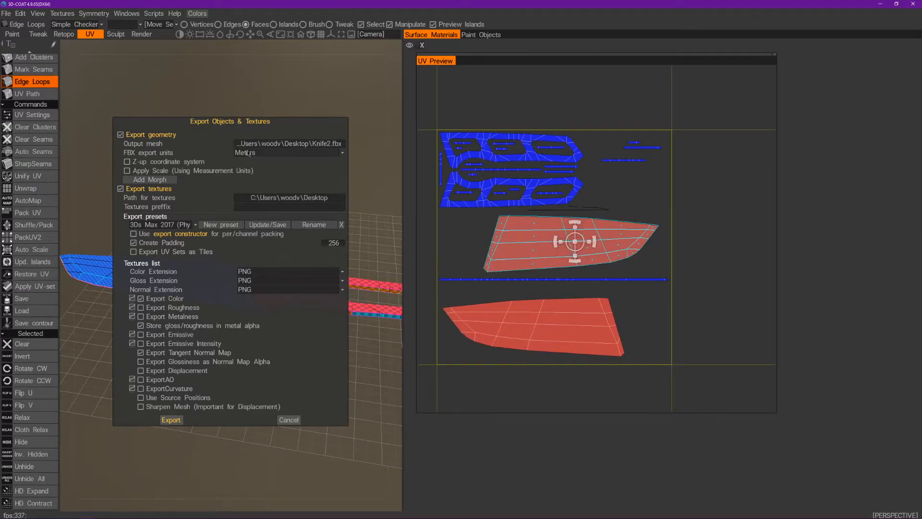
left_click(267, 153)
left_click(173, 422)
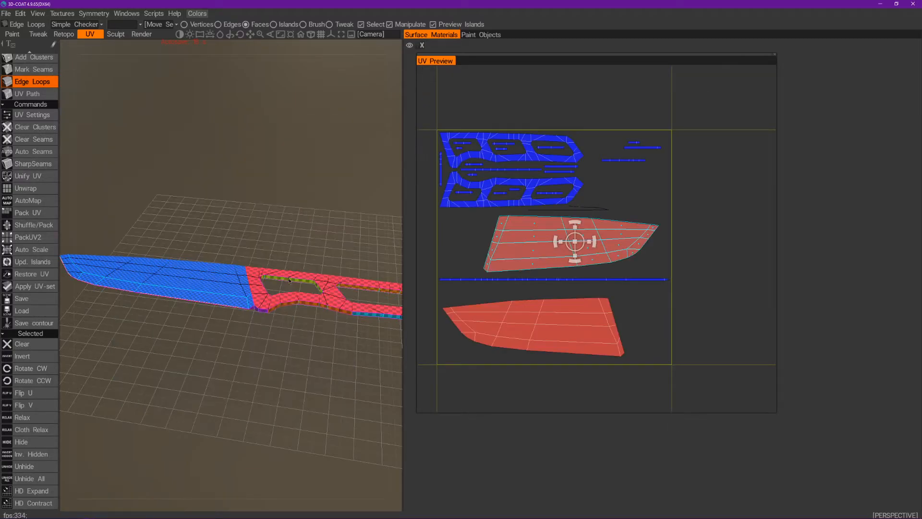
Uncover the Desktop and open the exported Knife2 color and normal map images to check them
left_click_drag(310, 6, 468, 32)
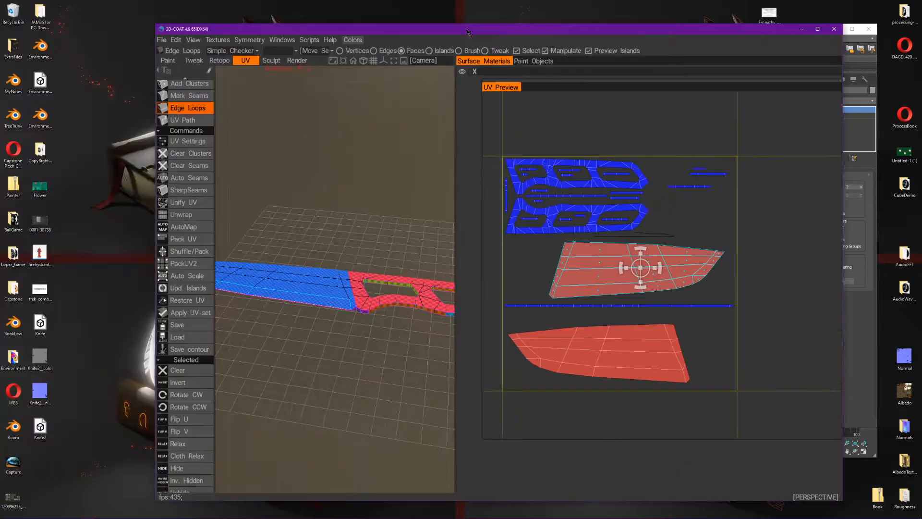
left_click(56, 432)
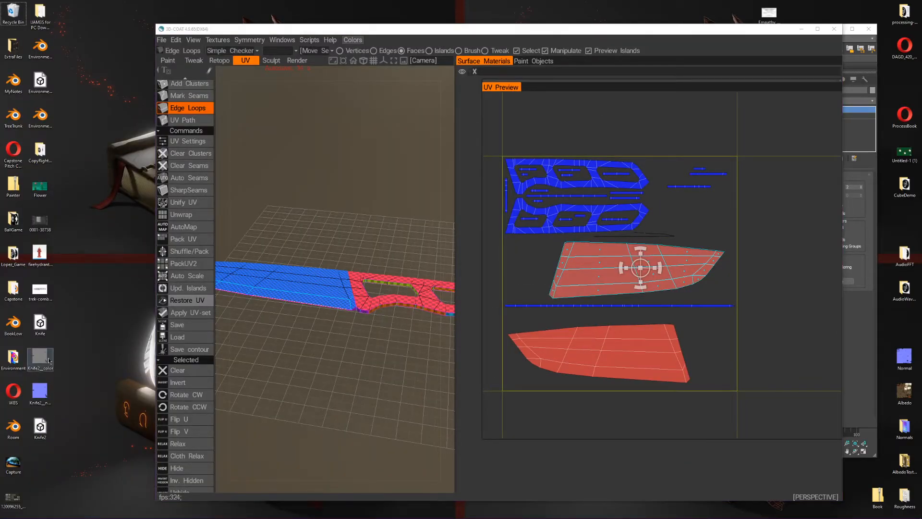
double_click(49, 360)
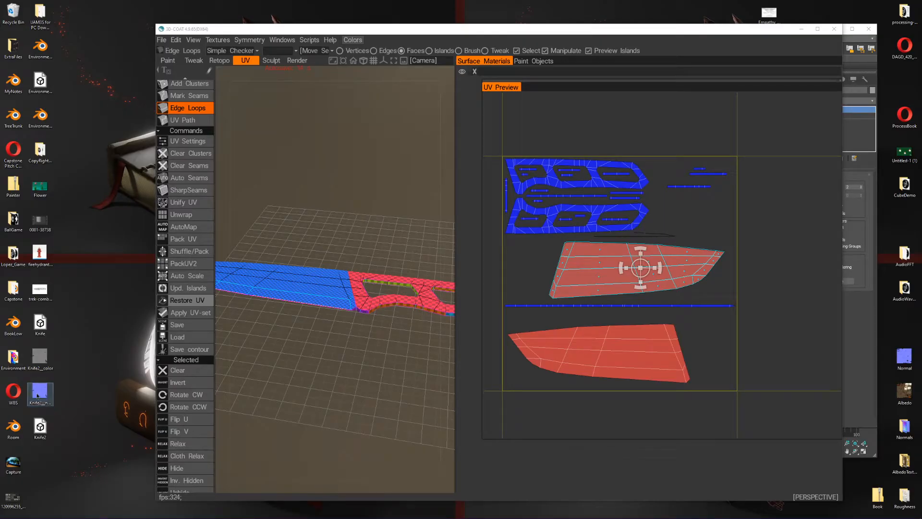
double_click(38, 395)
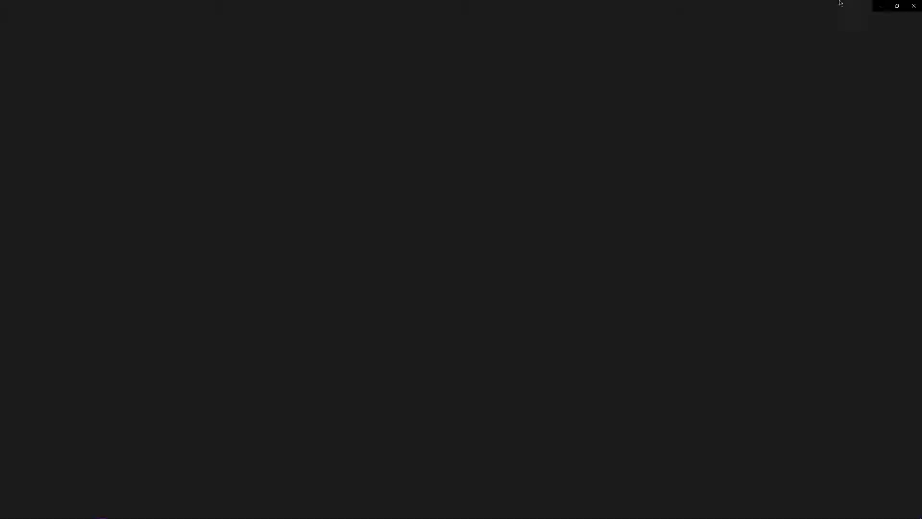
left_click(906, 4)
Delete the exported Knife2 color and normal map images from the Desktop, keeping the Knife2 mesh file
left_click_drag(80, 356, 37, 410)
key("Delete")
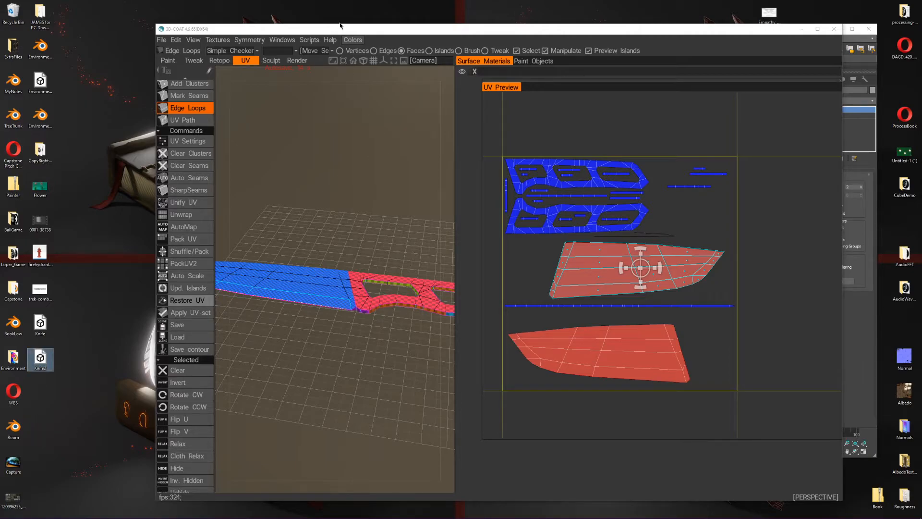
left_click_drag(340, 25, 289, 31)
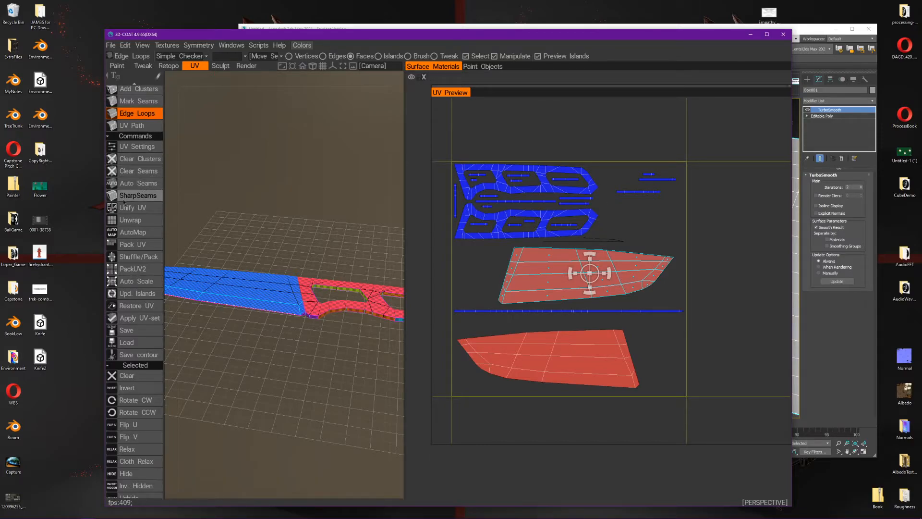
left_click(110, 45)
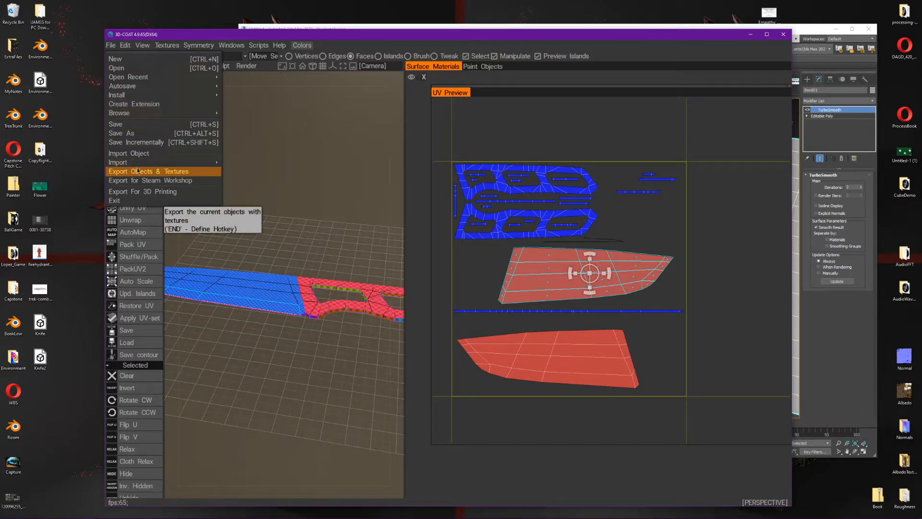
mouse_move(161, 165)
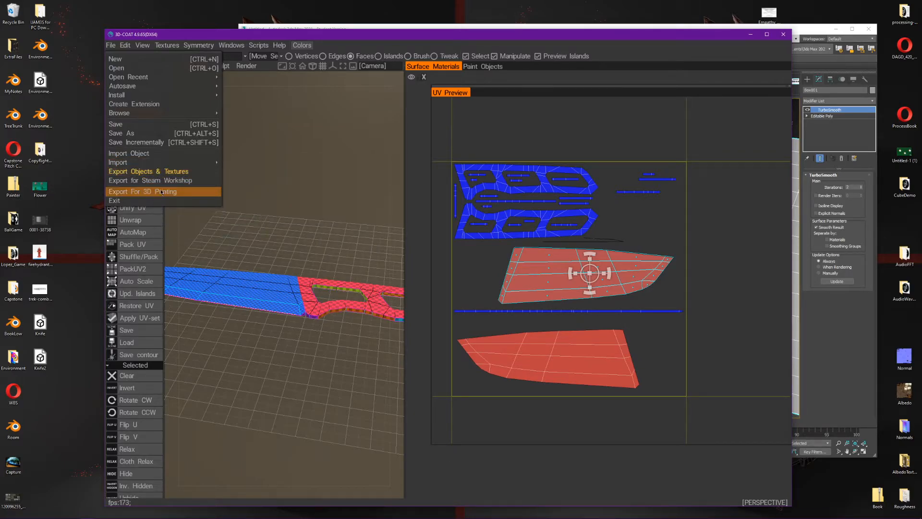
left_click(179, 171)
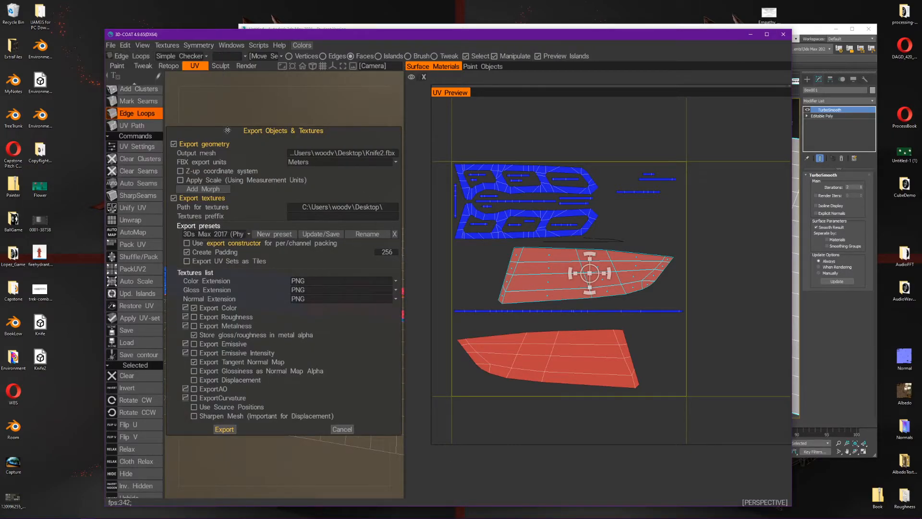
left_click_drag(227, 130, 239, 127)
left_click(186, 142)
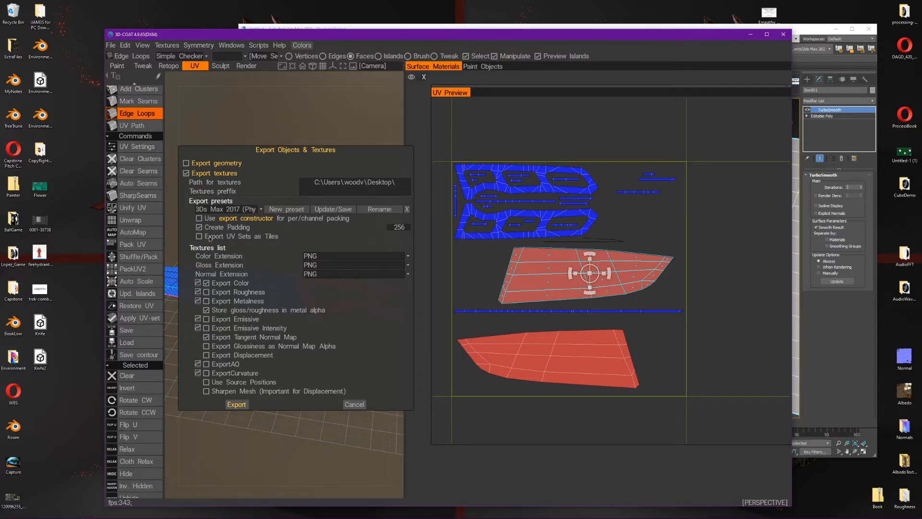
left_click(206, 282)
left_click(208, 311)
left_click(206, 337)
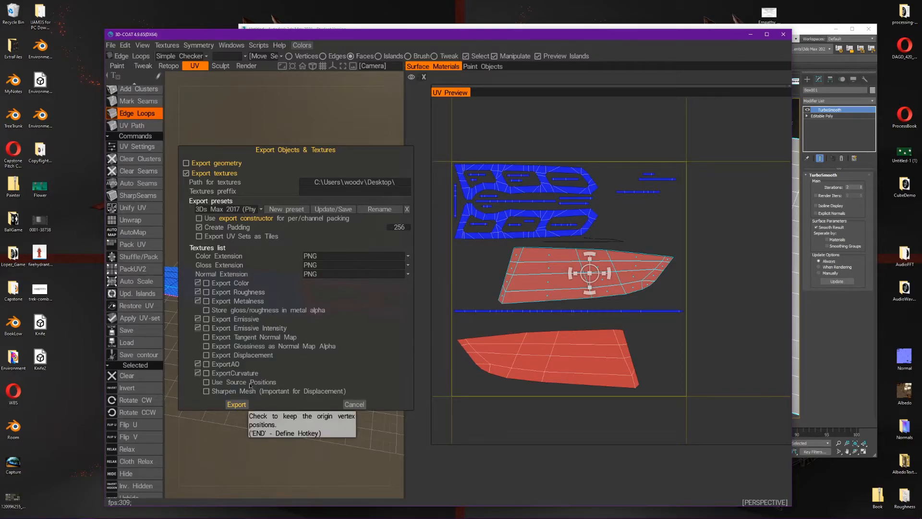
Switch to the Opera browser and search the web for "export UV map 3d coat"
key("super")
left_click(38, 378)
left_click(450, 85)
type("export UV map 3d coat")
key("Return")
Open the 3D-Coat forum thread on exporting a UV image and read the replies about editing layers in an external editor
left_click(329, 169)
scroll(445, 295, "down", 4)
left_click_drag(333, 261, 379, 265)
left_click(380, 269)
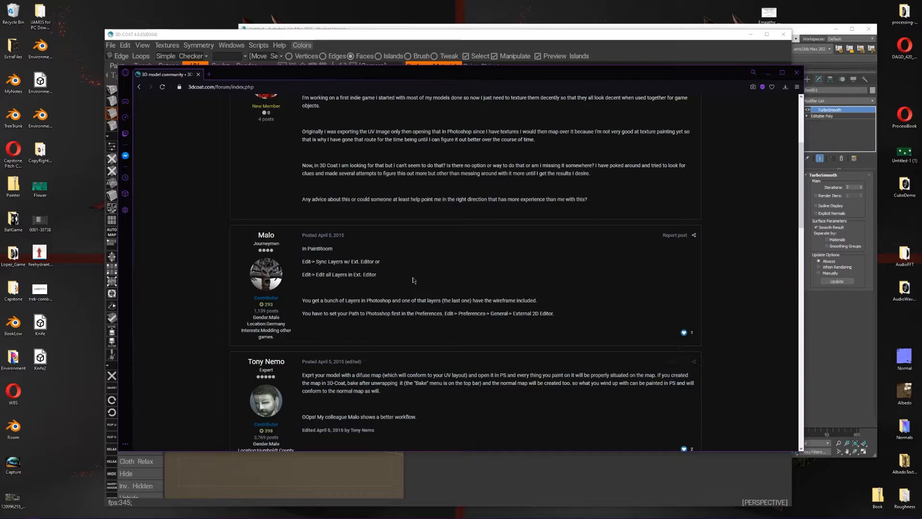
scroll(413, 279, "down", 4)
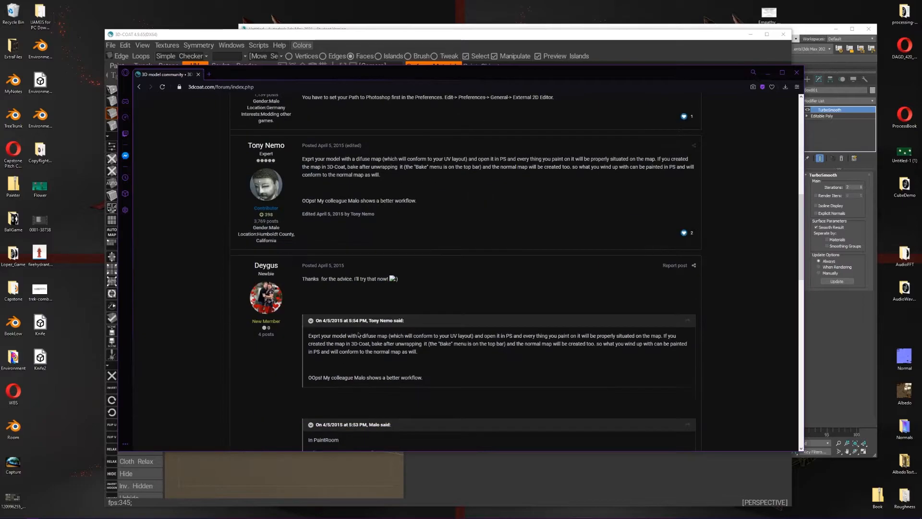
scroll(535, 374, "up", 3)
left_click_drag(332, 190, 371, 201)
left_click(426, 204)
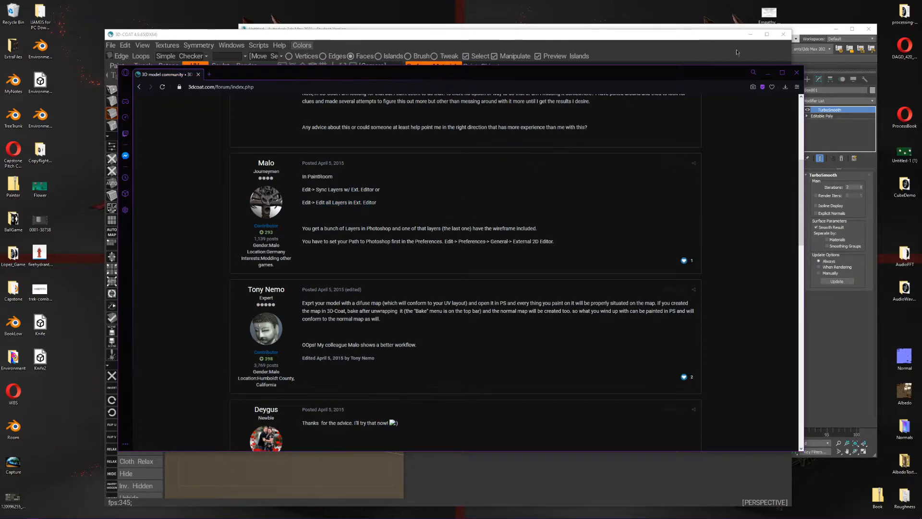
Return to 3D-Coat, cancel the texture export, and sync the layer with the external editor
left_click(768, 72)
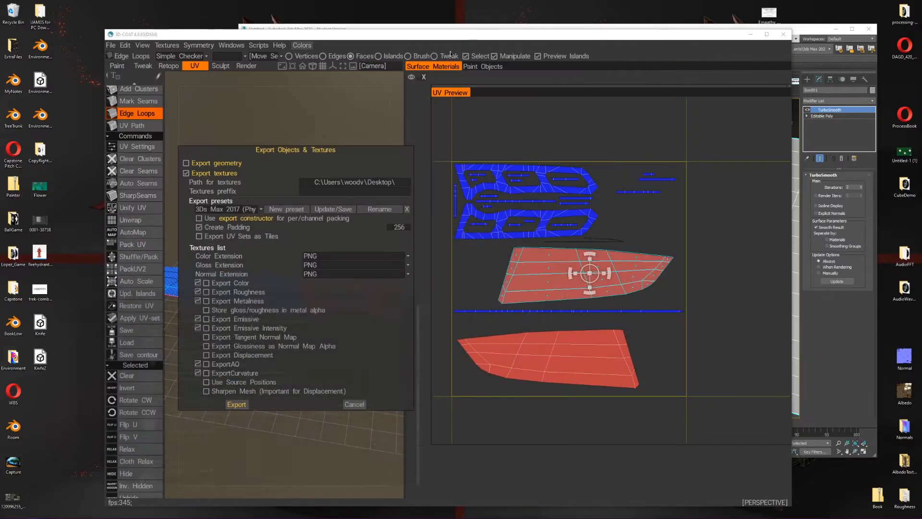
left_click(172, 49)
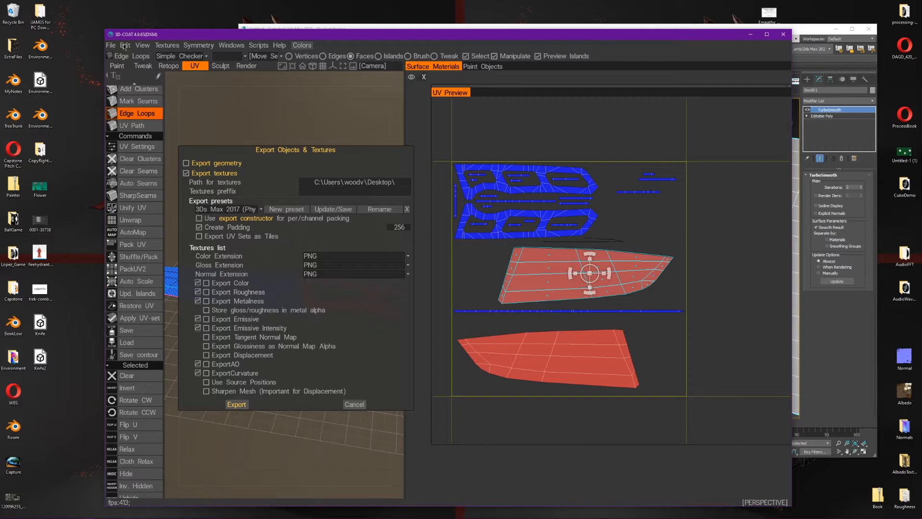
left_click(354, 403)
left_click(125, 45)
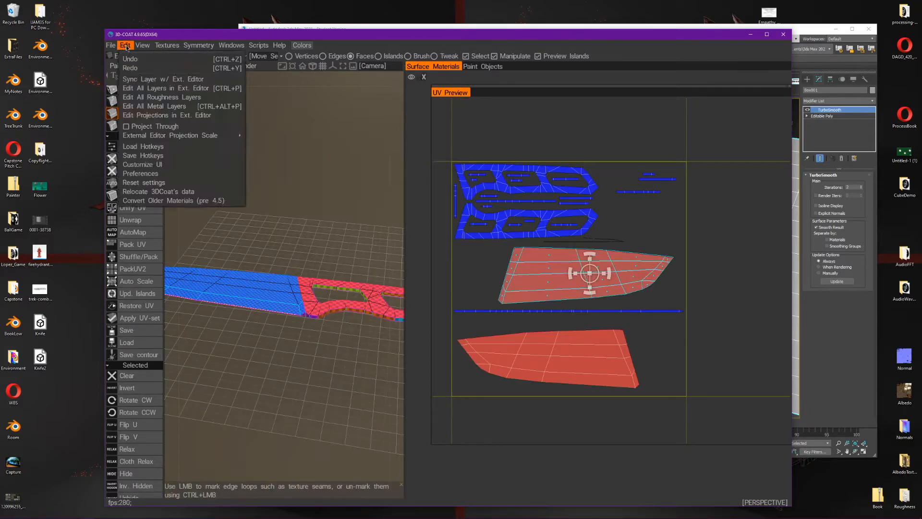
left_click(142, 78)
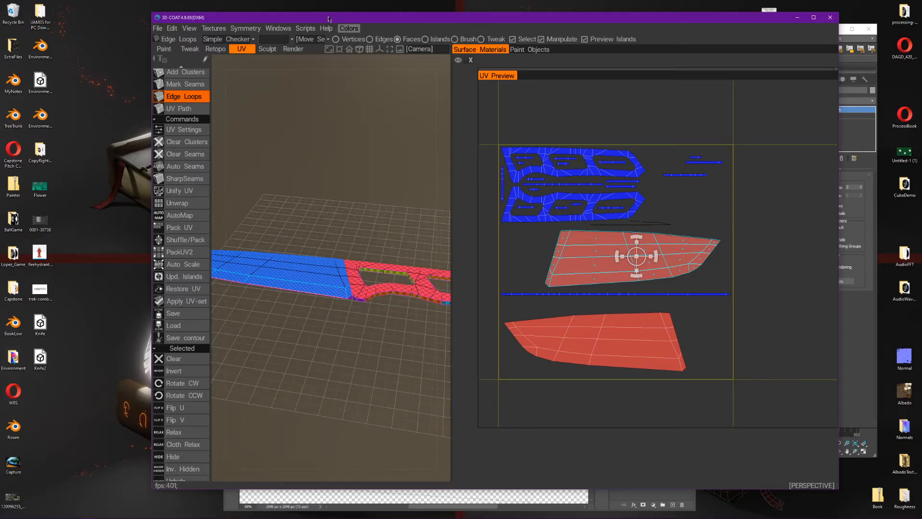
left_click_drag(329, 19, 306, 32)
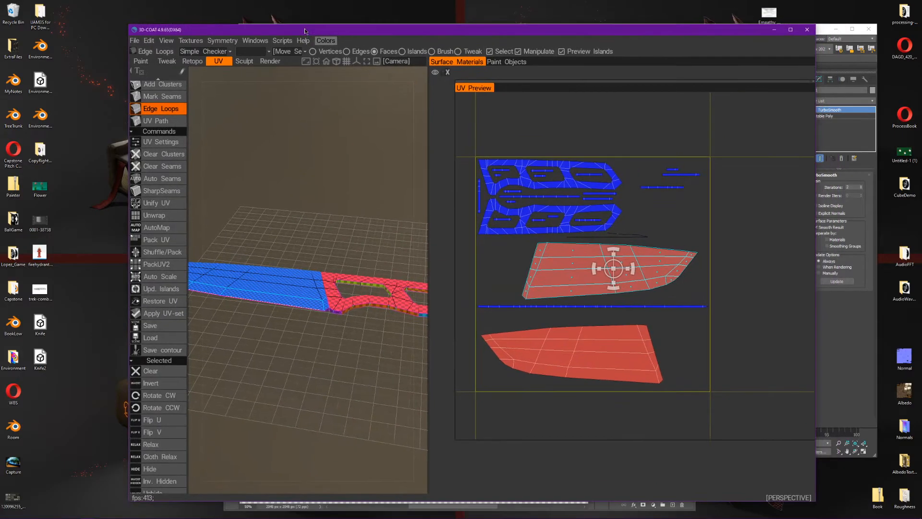
left_click(134, 40)
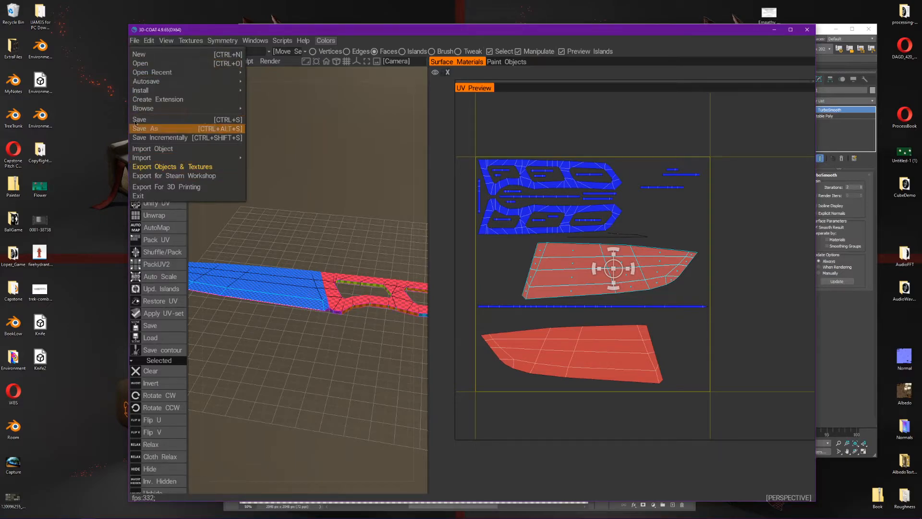
left_click(192, 167)
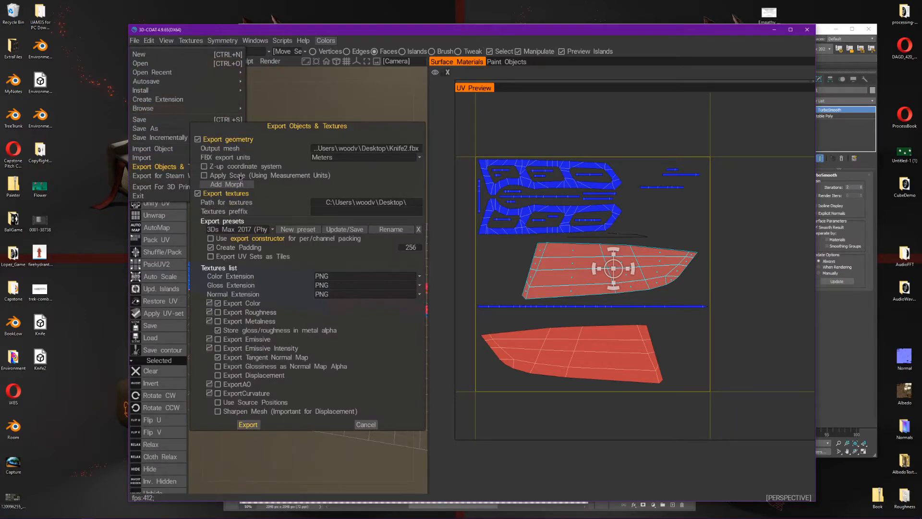
left_click(198, 139)
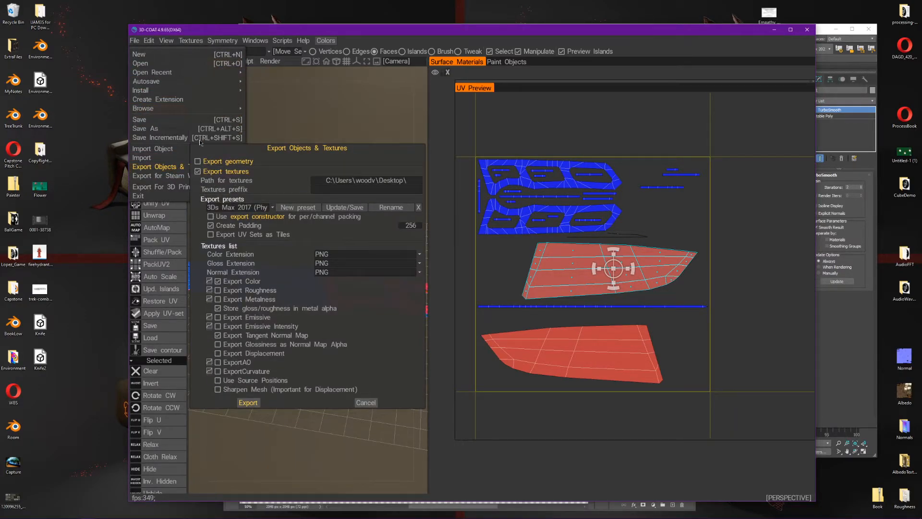
left_click(366, 424)
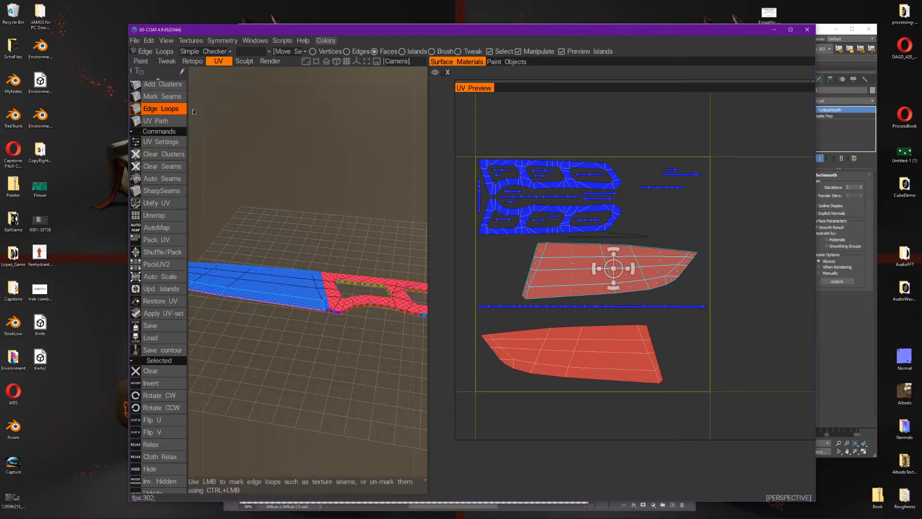
Sync the layer with the external editor again and move the Photoshop window clear of the screen's lower edge
left_click(149, 40)
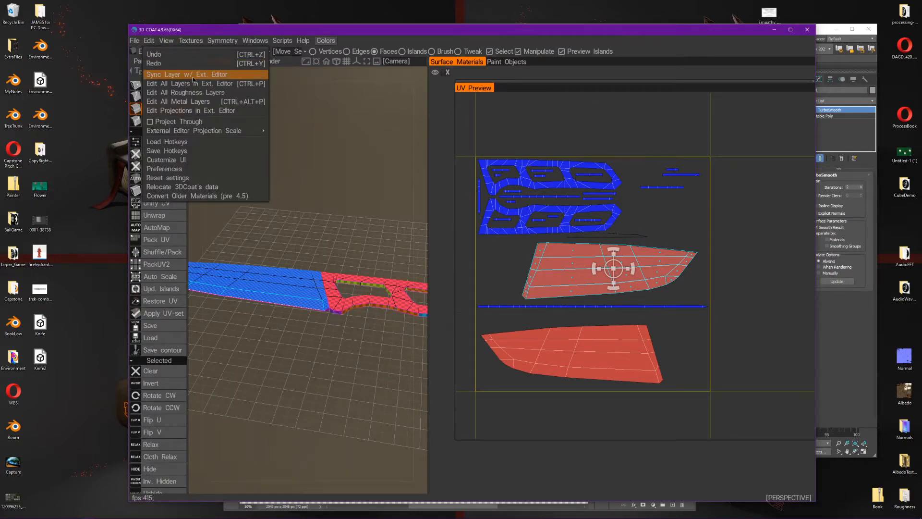
left_click(219, 75)
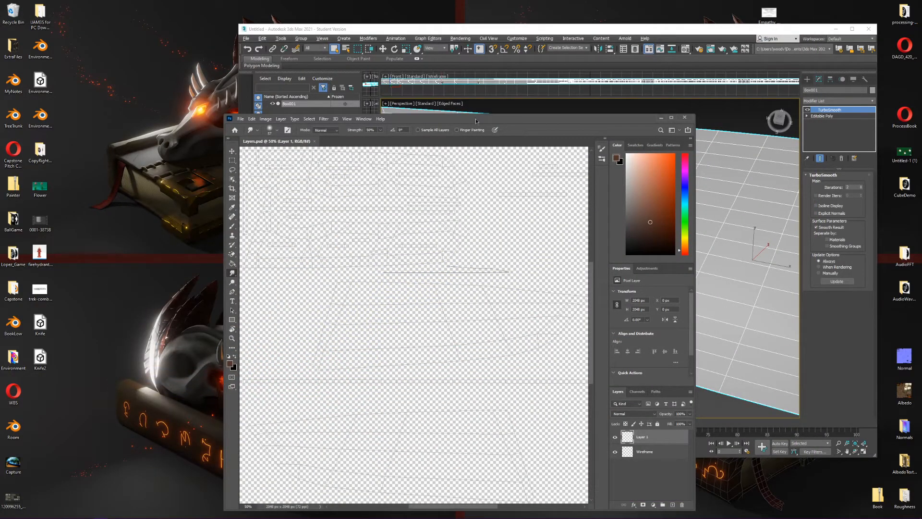
left_click_drag(476, 121, 457, 77)
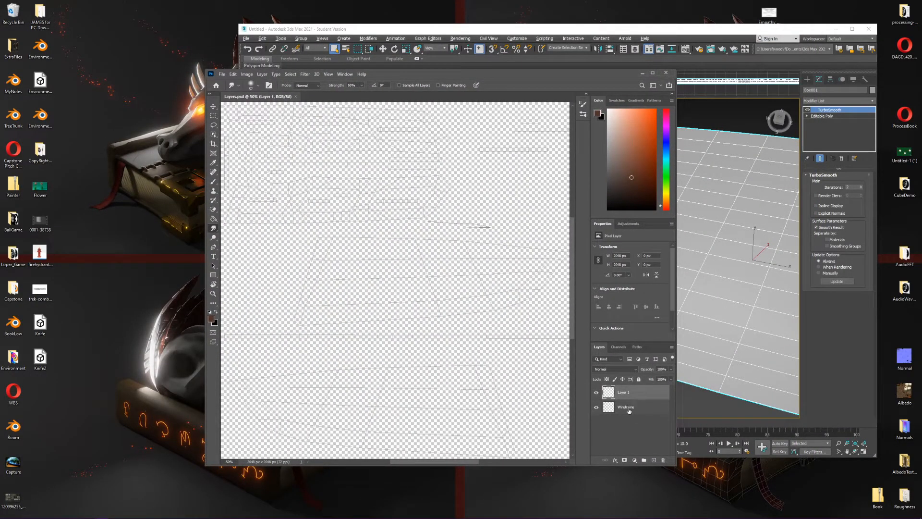
Add a new layer below the Wireframe layer and cover the whole canvas with dark grey using the Brush
left_click(654, 461)
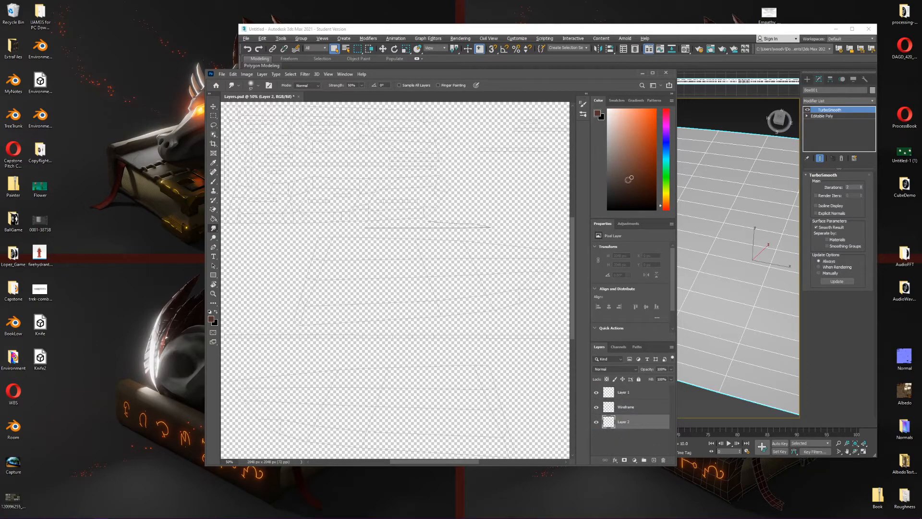
mouse_move(600, 146)
left_mouse_down()
mouse_move(593, 165)
mouse_move(545, 183)
left_mouse_up()
key("b")
scroll(347, 242, "down", 7, "alt")
mouse_move(361, 233)
left_mouse_down()
mouse_move(382, 198)
mouse_move(342, 200)
mouse_move(336, 221)
mouse_move(411, 243)
mouse_move(467, 313)
mouse_move(257, 331)
mouse_move(439, 282)
mouse_move(456, 426)
mouse_move(480, 384)
mouse_move(361, 385)
mouse_move(370, 381)
mouse_move(356, 376)
mouse_move(336, 257)
left_mouse_up()
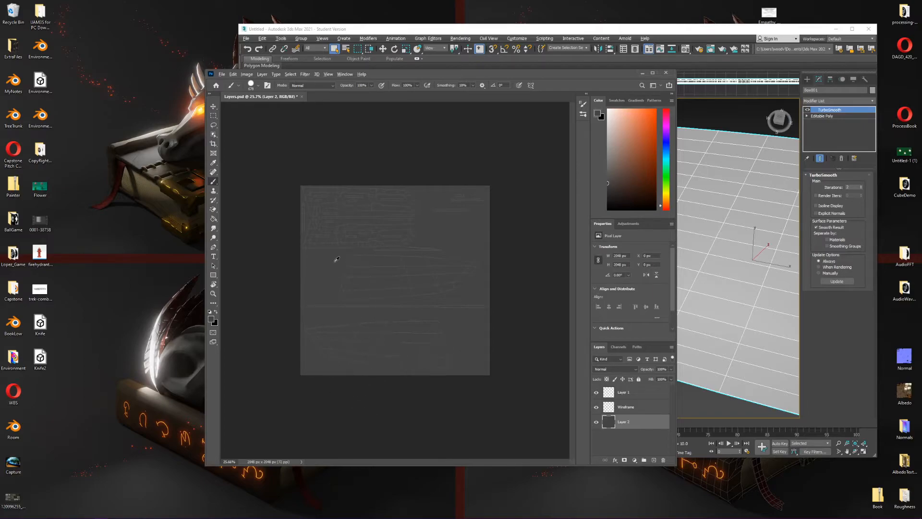
scroll(335, 258, "up", 10, "alt")
scroll(334, 262, "down", 5, "alt")
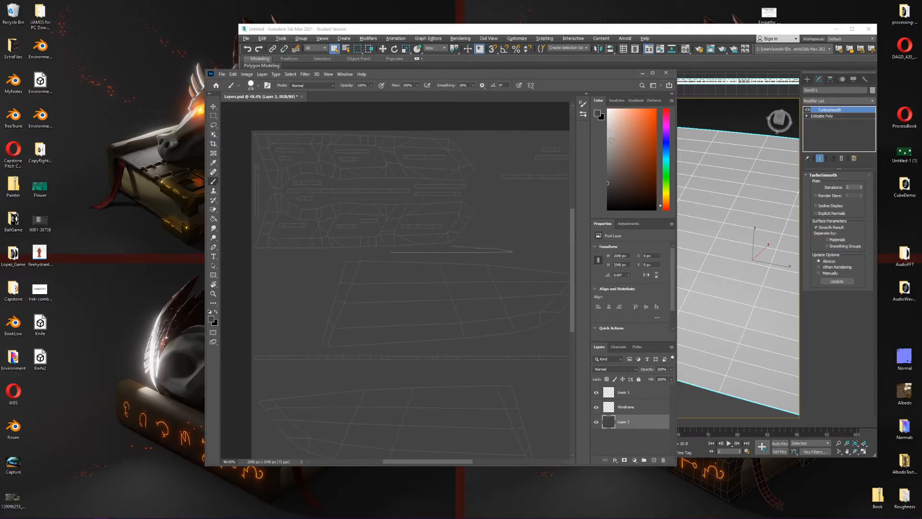
Add a layer named Color above the dark grey layer and paint light grey over the handle and small strip islands
left_click(652, 460)
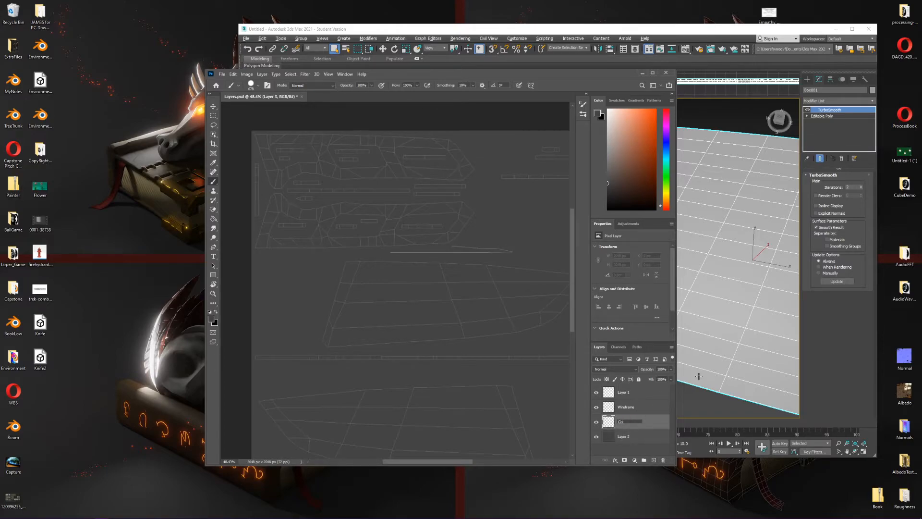
key("Return")
mouse_move(287, 215)
left_mouse_down()
mouse_move(397, 192)
mouse_move(460, 213)
left_mouse_up()
left_click(510, 253)
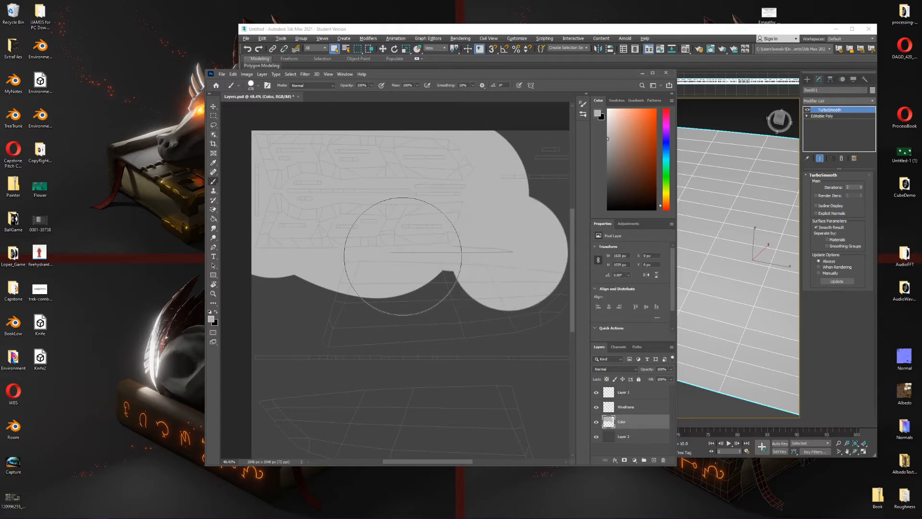
scroll(403, 259, "down", 2, "ctrl")
left_click(495, 173)
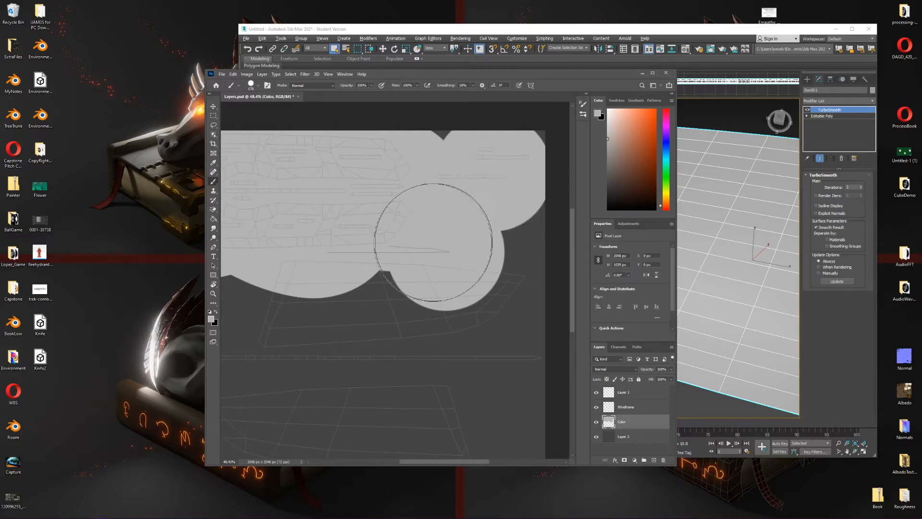
Paint light grey over both blade islands and the long strip between them on the Color layer
scroll(438, 240, "down", 1)
mouse_move(470, 248)
left_mouse_down()
mouse_move(283, 259)
mouse_move(282, 268)
left_mouse_up()
scroll(282, 268, "down", 2)
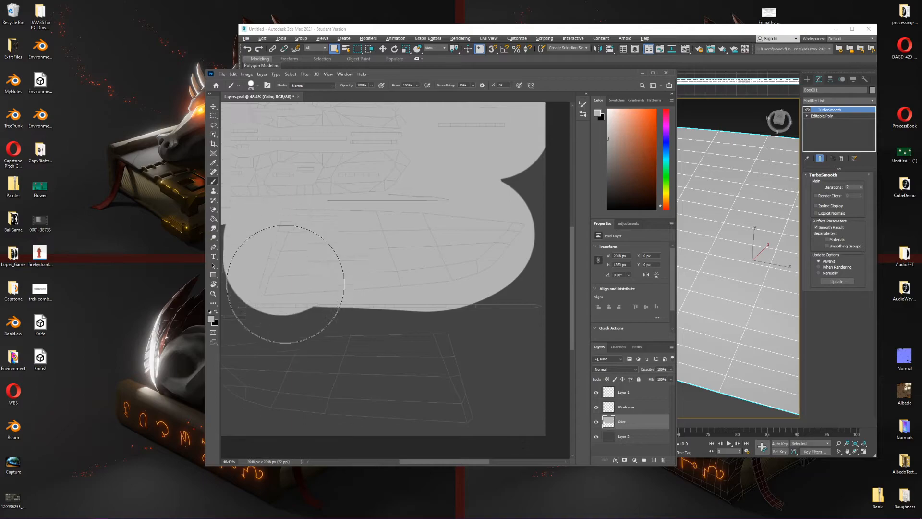
scroll(319, 299, "left", 2, "ctrl")
mouse_move(307, 327)
left_mouse_down()
mouse_move(288, 336)
mouse_move(514, 308)
left_mouse_up()
scroll(443, 308, "down", 2)
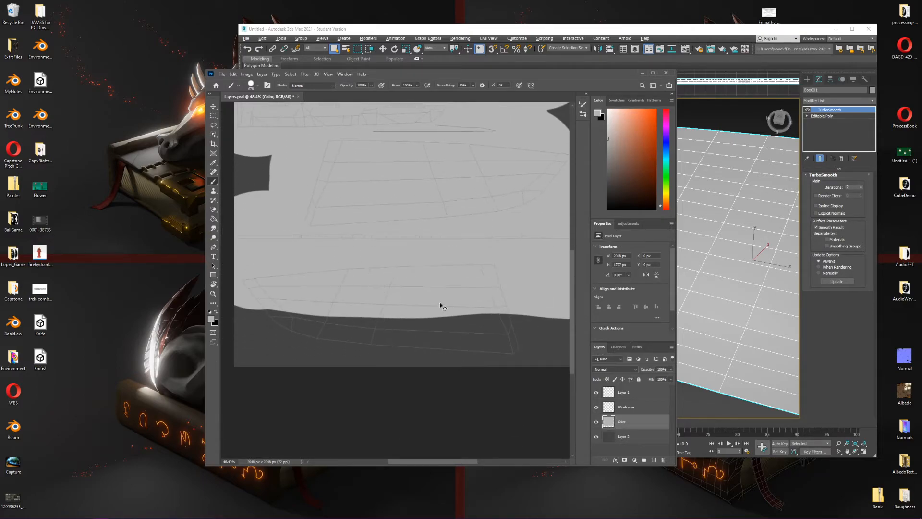
left_click_drag(288, 300, 513, 316)
scroll(461, 304, "down", 3, "ctrl")
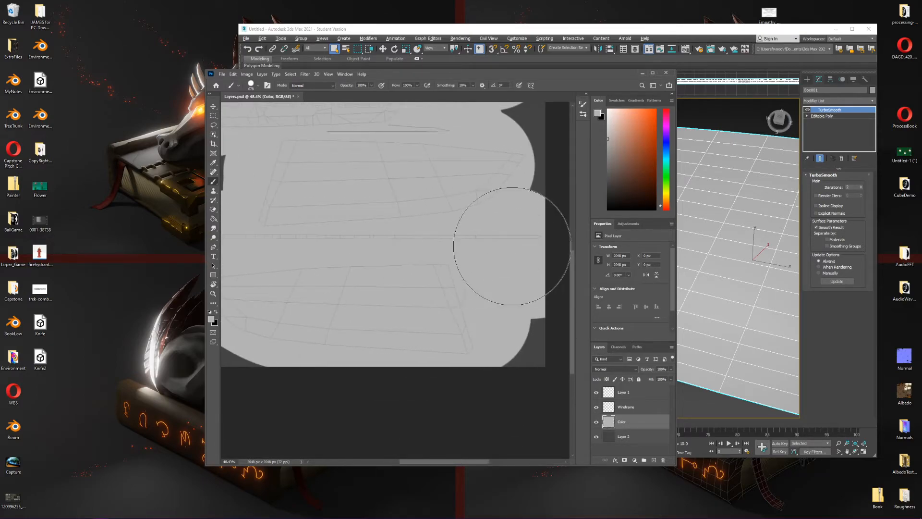
Set the foreground color to near-white and shrink the brush for detail work on the upper blade island
scroll(383, 256, "down", 7, "alt")
scroll(359, 218, "up", 4, "alt")
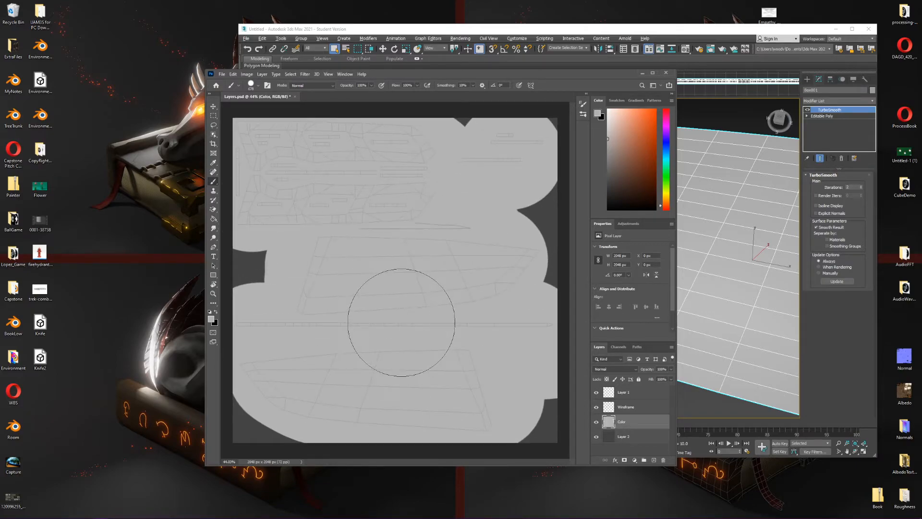
scroll(391, 381, "up", 3, "alt")
left_click_drag(611, 123, 606, 115)
mouse_move(477, 299)
right_mouse_down("alt")
mouse_move(434, 296)
mouse_move(357, 313)
right_mouse_up("alt")
scroll(356, 312, "up", 3, "alt")
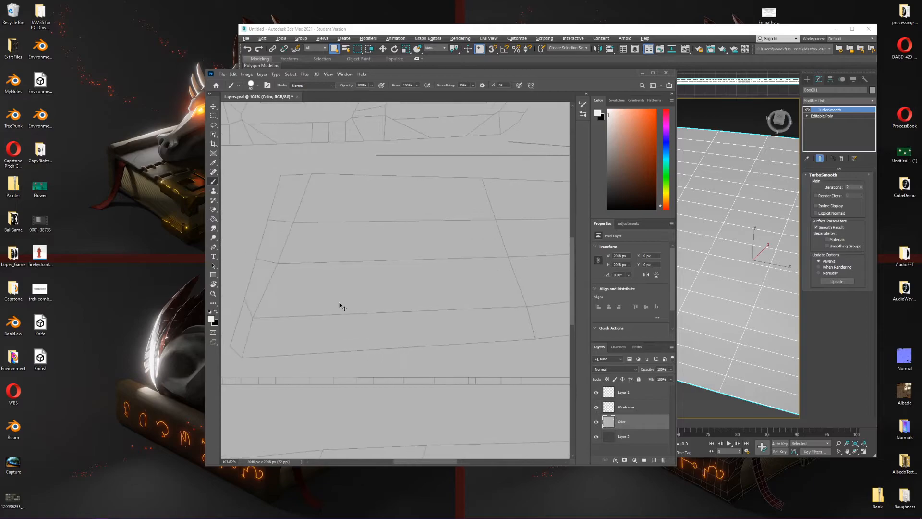
Try a hard near-white stroke along the cutting edge of the upper blade island, then undo it
mouse_move(282, 344)
left_mouse_down()
mouse_move(346, 354)
mouse_move(504, 354)
mouse_move(395, 346)
mouse_move(472, 342)
left_mouse_up()
scroll(470, 341, "down", 2, "ctrl")
key("ctrl+z")
key("ctrl+z")
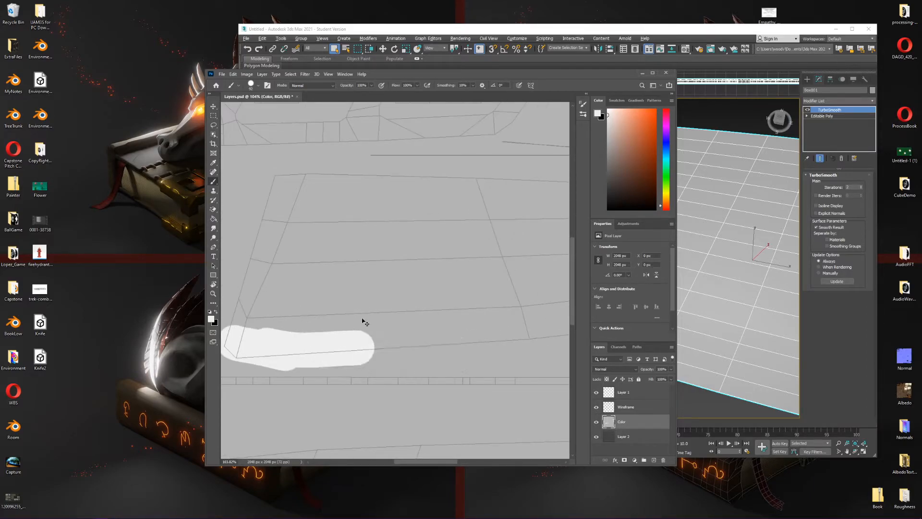
key("ctrl+z")
key("ctrl+z")
Try a softer near-white brush along the upper blade island's cutting edge, then undo the stroke
mouse_move(373, 311)
right_mouse_down("alt")
mouse_move(371, 322)
mouse_move(379, 225)
right_mouse_up("alt")
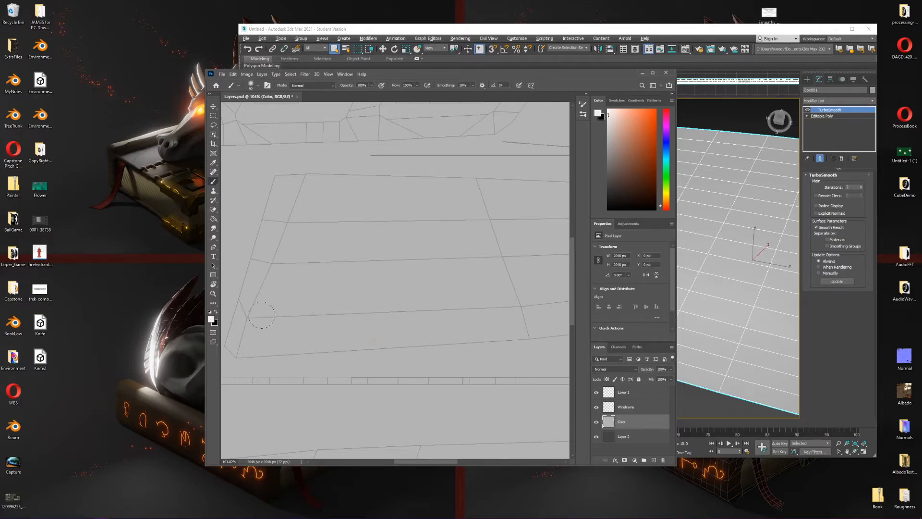
left_click_drag(238, 352, 516, 354)
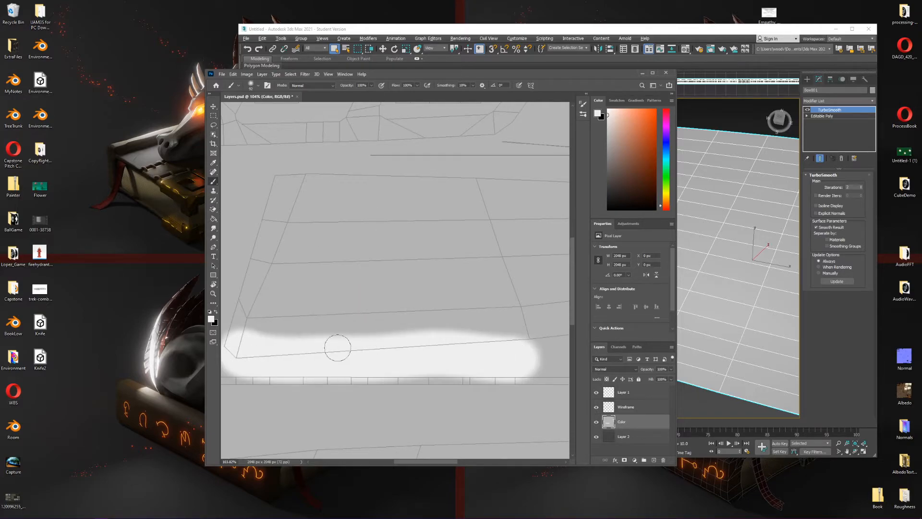
key("ctrl+z")
key("ctrl+z")
Readjust the brush and paint a narrow near-white band along the cutting edge from the heel of the upper blade island
scroll(268, 346, "up", 3, "alt")
scroll(284, 305, "up", 1, "alt")
left_click_drag(275, 315, 314, 323)
key("ctrl+z")
right_click_drag(338, 312, 315, 317, "alt")
left_click_drag(263, 303, 296, 319)
right_click_drag(294, 320, 311, 319, "alt")
left_click_drag(275, 314, 552, 311)
Extend the near-white band to the upper blade island's tip and paint a matching band along the lower blade island's cutting edge
scroll(538, 311, "down", 4, "alt")
scroll(480, 312, "down", 3, "ctrl")
left_click_drag(336, 312, 398, 309)
scroll(385, 308, "down", 3, "ctrl")
mouse_move(298, 307)
left_mouse_down()
mouse_move(499, 275)
mouse_move(532, 244)
left_mouse_up()
scroll(453, 286, "down", 2, "alt")
scroll(476, 269, "down", 2, "ctrl")
scroll(476, 263, "down", 4, "alt")
left_click_drag(459, 256, 489, 219)
scroll(384, 288, "up", 3, "ctrl")
mouse_move(245, 301)
left_mouse_down()
mouse_move(267, 335)
mouse_move(418, 373)
mouse_move(524, 375)
left_mouse_up()
Switch to the Smudge tool, adjust its brush size, and smudge the near-white band along the lower blade island
left_click(213, 228)
right_click_drag(288, 317, 305, 317, "alt")
left_click_drag(289, 333, 241, 289)
left_click_drag(289, 336, 542, 371)
left_click_drag(375, 347, 494, 356)
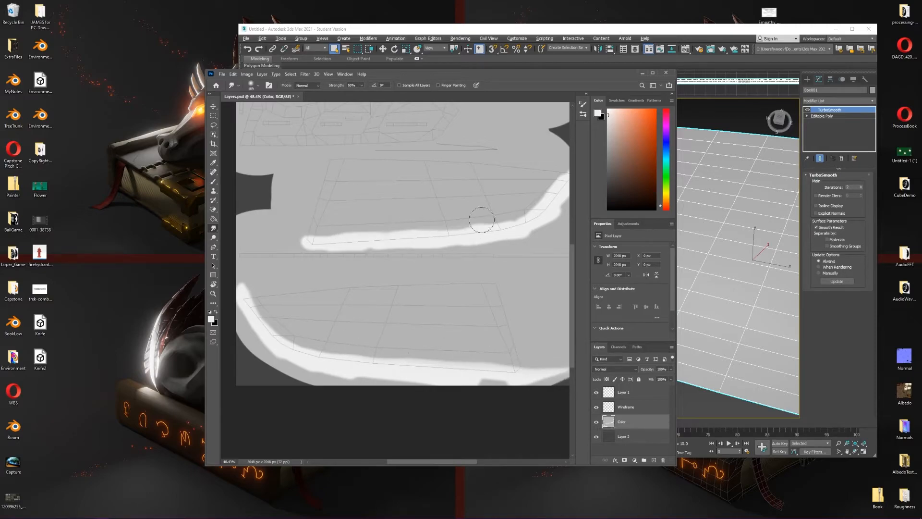
Smudge the upper edge of the near-white band along the upper blade island to blend it into the gray
scroll(480, 242, "up", 4, "alt")
left_click_drag(334, 296, 463, 294)
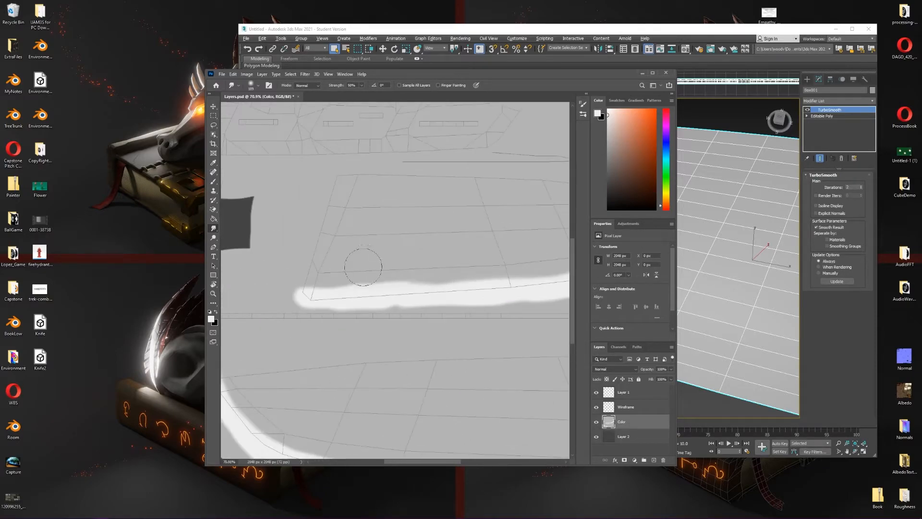
scroll(397, 257, "down", 6, "alt")
scroll(397, 256, "up", 5, "alt")
Write the word "Knife" freehand in purple with the Brush tool on the upper blade island
key("b")
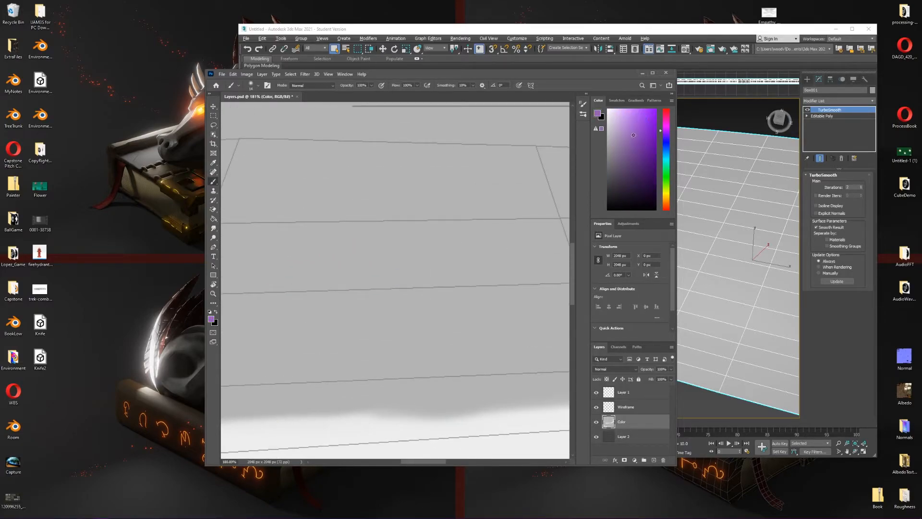
left_click_drag(305, 176, 325, 260)
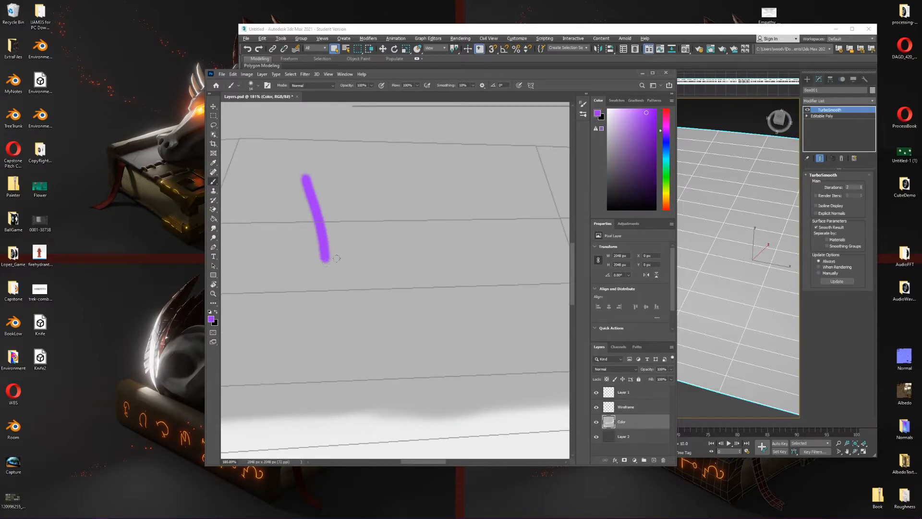
left_click_drag(382, 265, 328, 223)
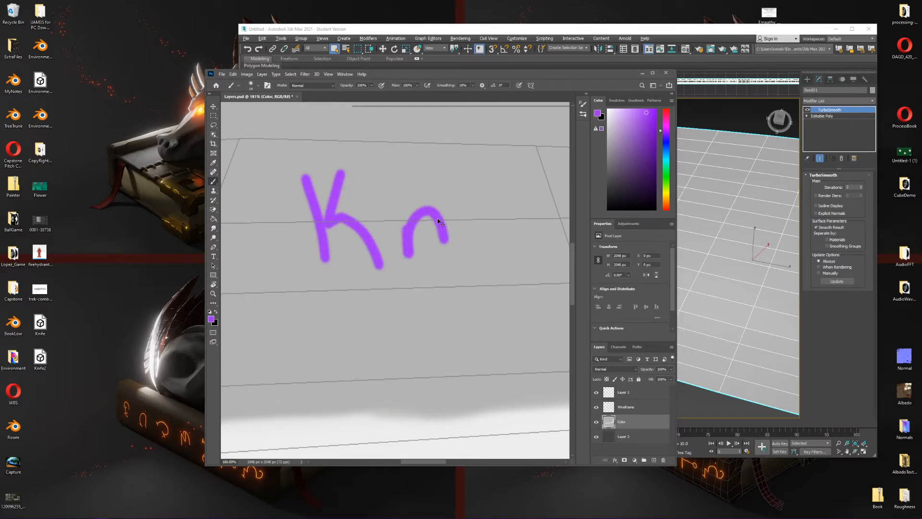
scroll(438, 225, "right", 3, "ctrl")
mouse_move(479, 179)
left_mouse_down()
mouse_move(469, 237)
mouse_move(492, 235)
left_mouse_up()
scroll(426, 239, "down", 3, "alt")
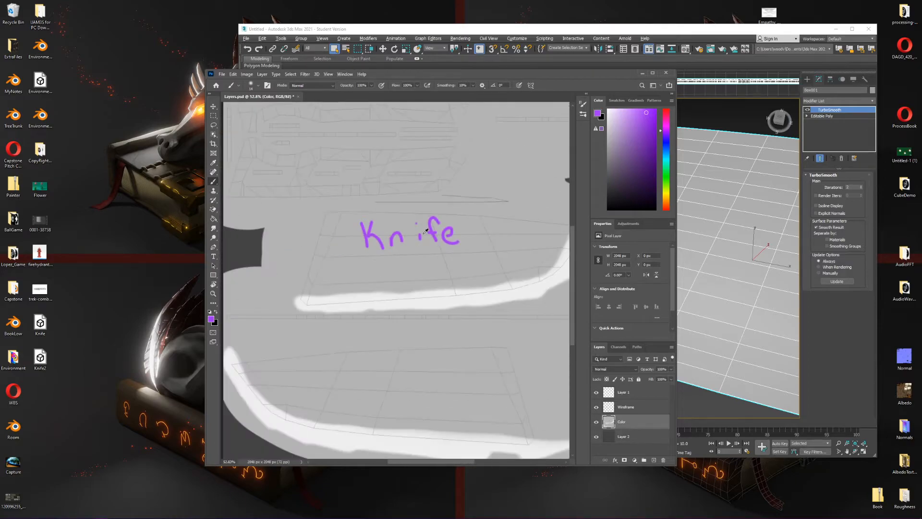
Write "Knife" in the same purple on the lower blade island
scroll(393, 315, "up", 3, "alt")
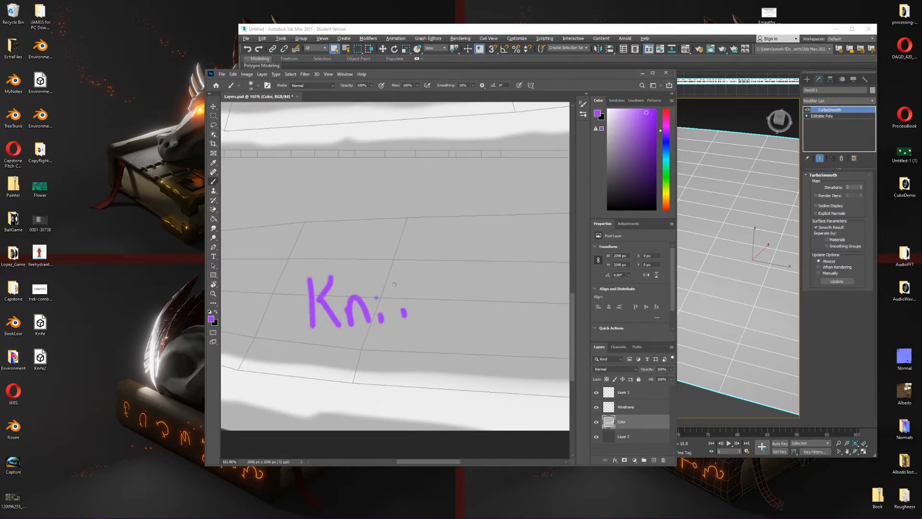
left_click_drag(436, 310, 458, 314)
scroll(459, 314, "down", 4, "alt")
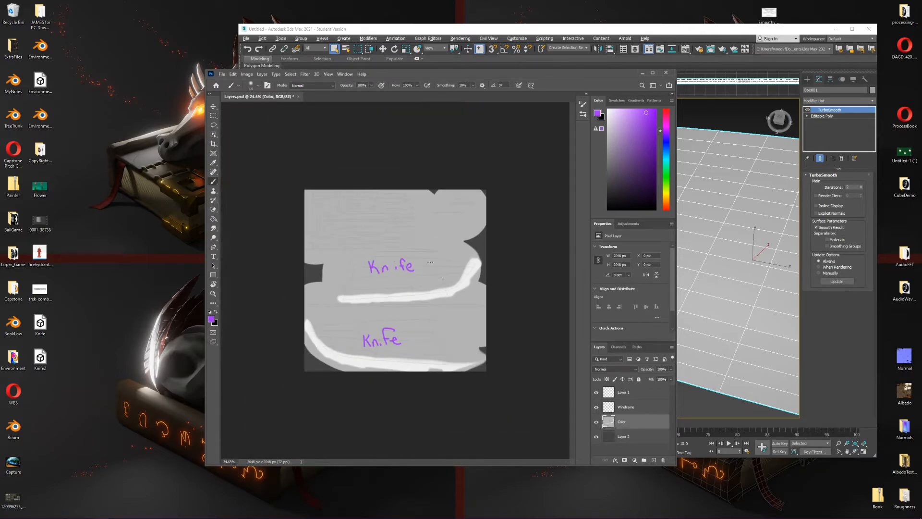
Outline the three finger-hole sections of the lower handle island in purple, undoing the misplaced first stroke
scroll(386, 235, "up", 3, "alt")
scroll(357, 218, "up", 4, "alt")
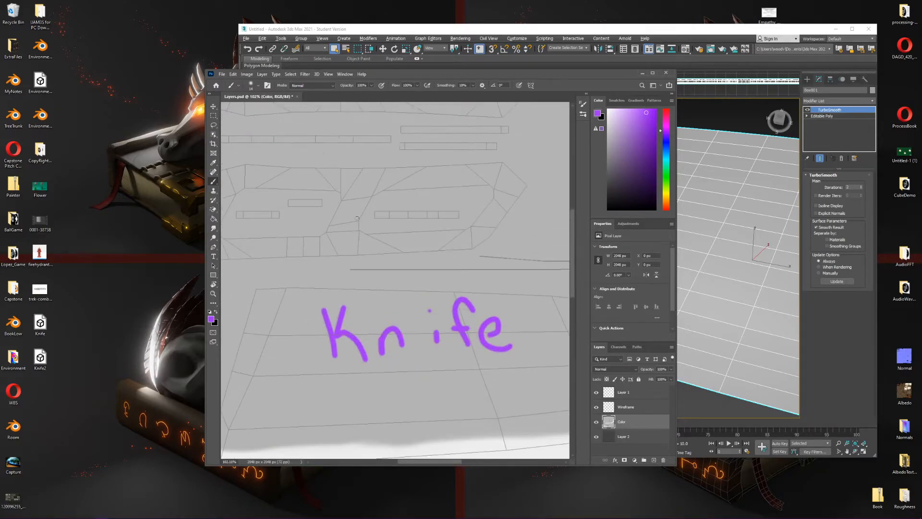
scroll(330, 221, "up", 2)
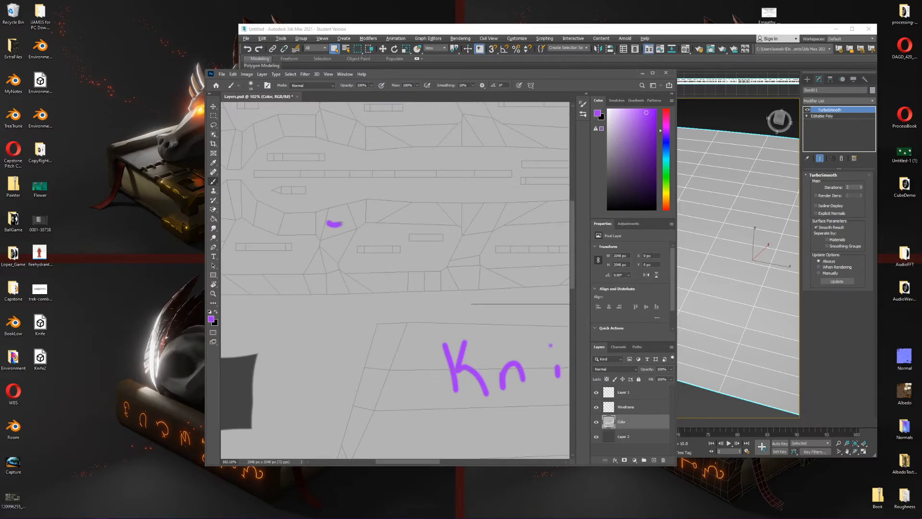
mouse_move(422, 214)
left_mouse_down()
mouse_move(385, 280)
mouse_move(272, 216)
mouse_move(350, 212)
mouse_move(298, 280)
left_mouse_up()
key("ctrl+z")
scroll(288, 212, "up", 5, "ctrl")
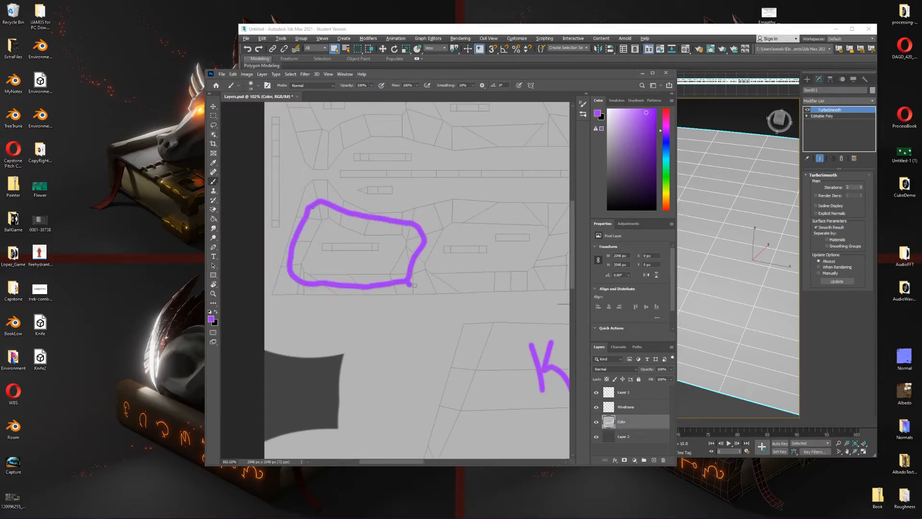
scroll(425, 216, "right", 10, "shift")
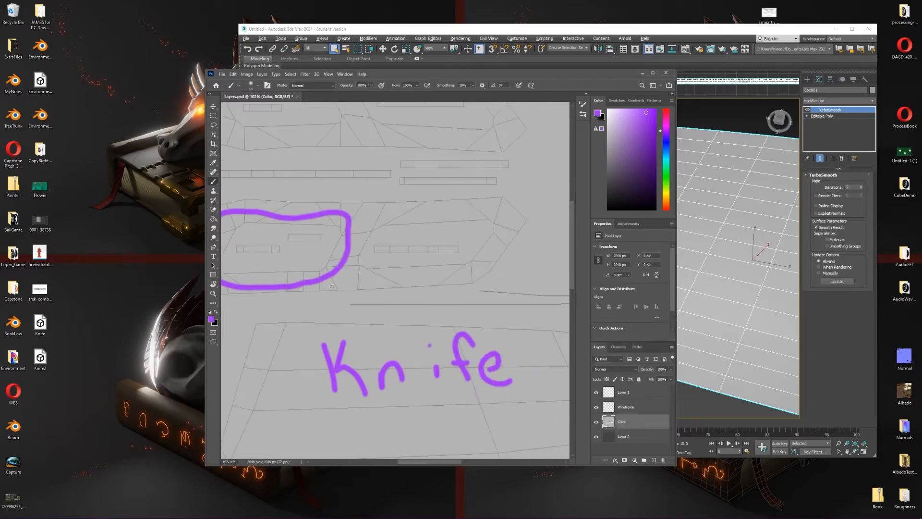
mouse_move(439, 279)
left_mouse_down()
mouse_move(395, 207)
mouse_move(344, 214)
left_mouse_up()
scroll(344, 213, "down", 5, "alt")
Paint matching purple outlines around the three sections of the upper handle island, redoing the stroke that goes wrong
scroll(314, 215, "up", 4, "alt")
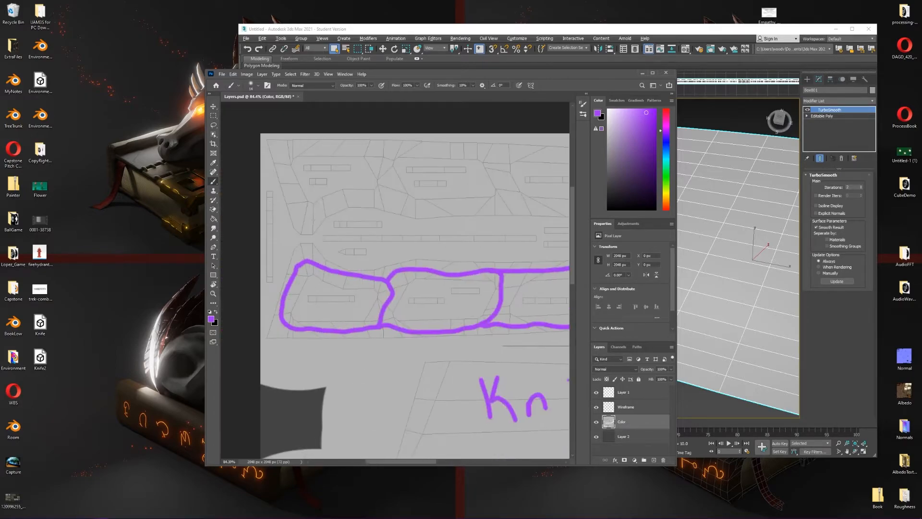
scroll(395, 296, "right", 5, "shift")
mouse_move(295, 189)
left_mouse_down()
mouse_move(315, 210)
mouse_move(309, 146)
left_mouse_up()
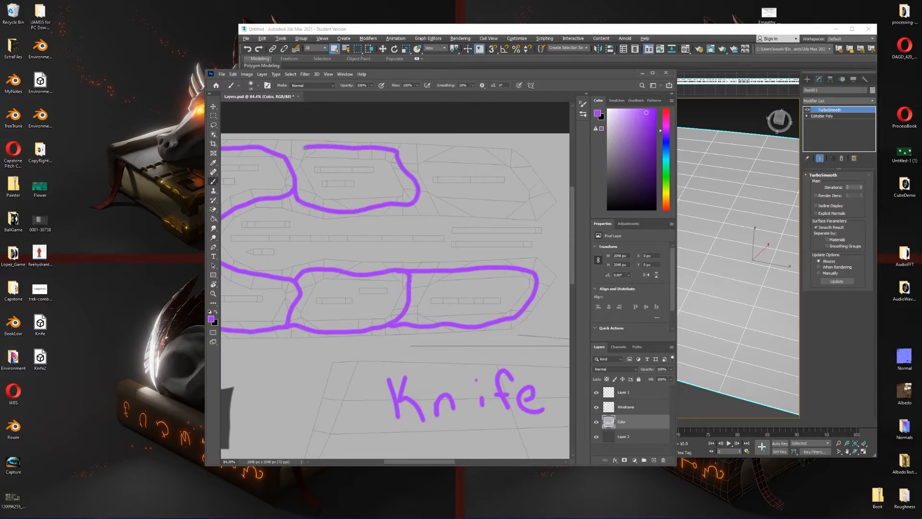
mouse_move(434, 201)
left_mouse_down()
mouse_move(418, 152)
mouse_move(399, 151)
left_mouse_up()
scroll(403, 163, "down", 4, "alt")
scroll(447, 166, "up", 4, "alt")
scroll(443, 327, "down", 5, "alt")
key("ctrl+z")
scroll(377, 250, "up", 6, "alt")
mouse_move(360, 270)
left_mouse_down()
mouse_move(389, 268)
mouse_move(528, 348)
mouse_move(380, 336)
left_mouse_up()
scroll(384, 267, "down", 5, "alt")
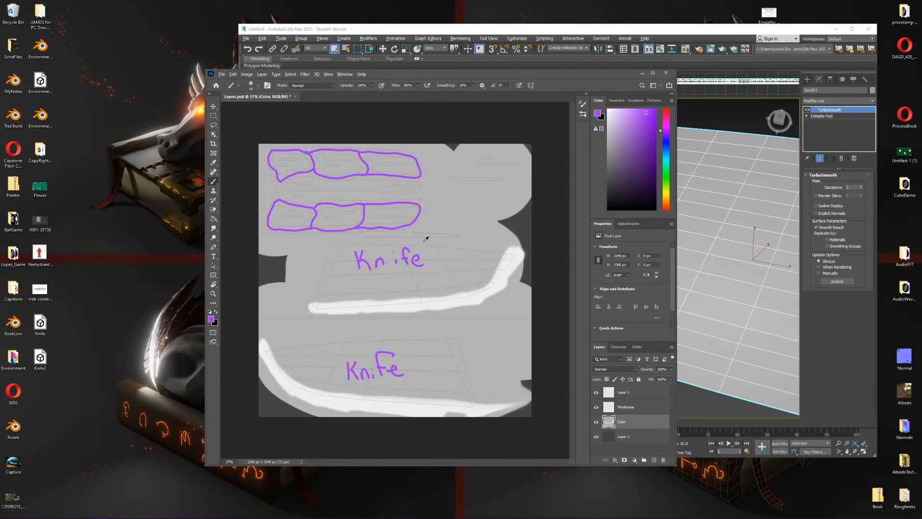
Paint over the thin sliver islands between the lower handle island and the upper blade island in purple
scroll(426, 239, "up", 5, "alt")
mouse_move(416, 173)
left_mouse_down()
mouse_move(506, 189)
mouse_move(428, 173)
left_mouse_up()
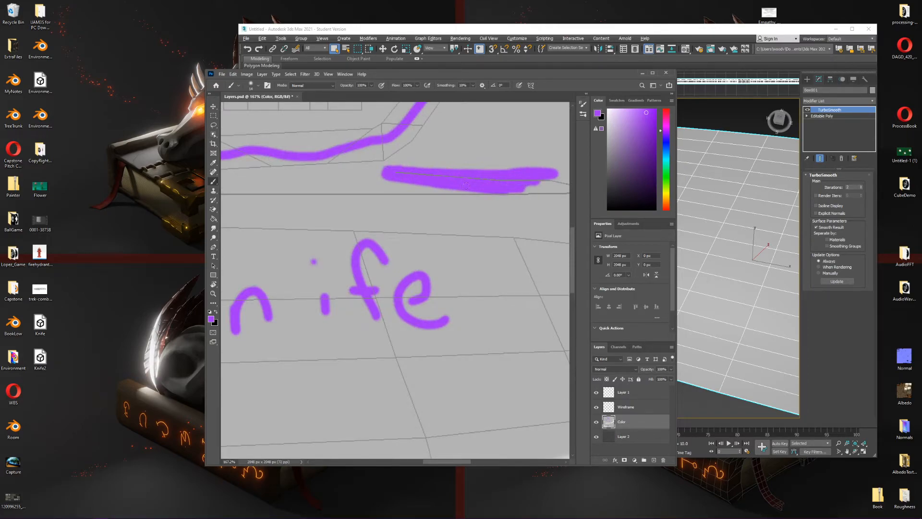
scroll(495, 195, "right", 2)
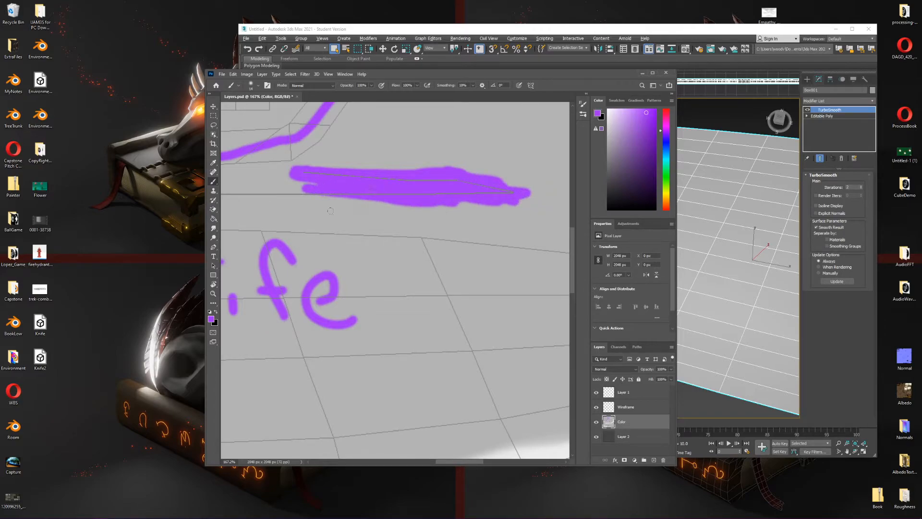
scroll(330, 205, "left", 3)
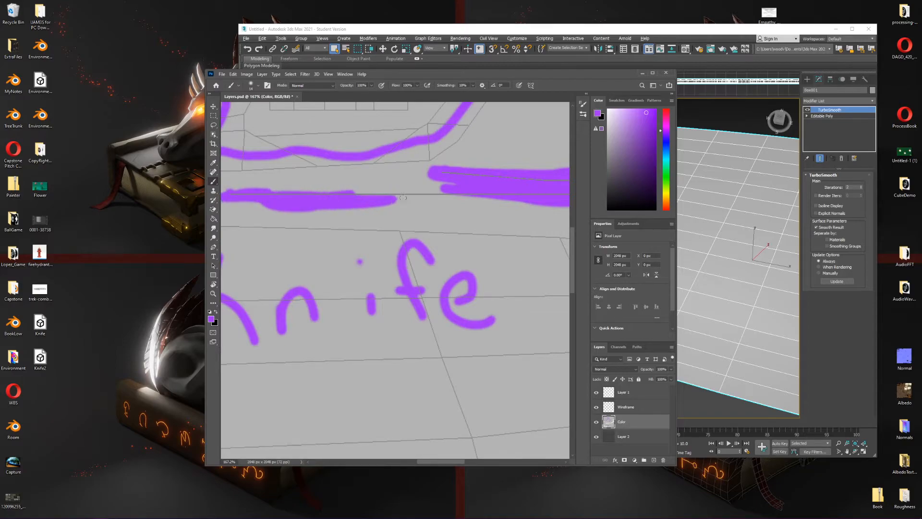
scroll(472, 190, "down", 5, "alt")
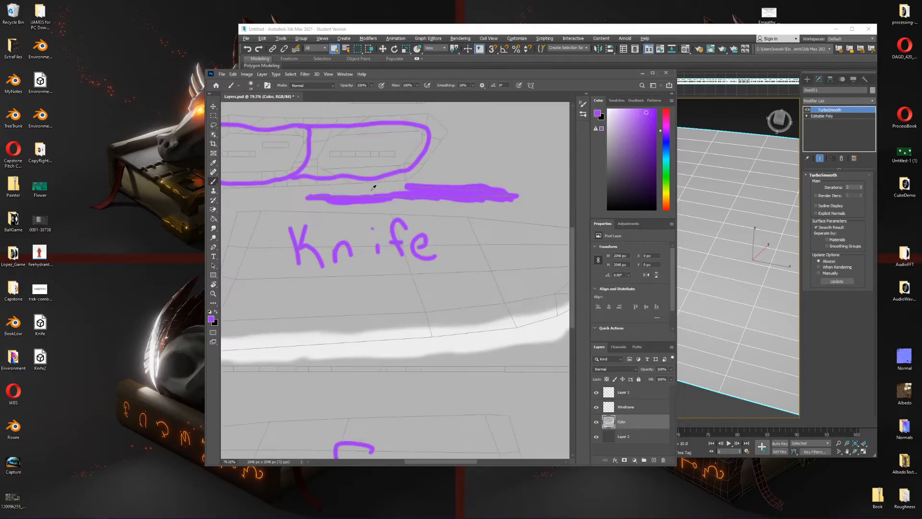
Save the texture document to the Desktop as Layers, then quit Photoshop without saving changes to the original file
left_click(222, 74)
mouse_move(243, 180)
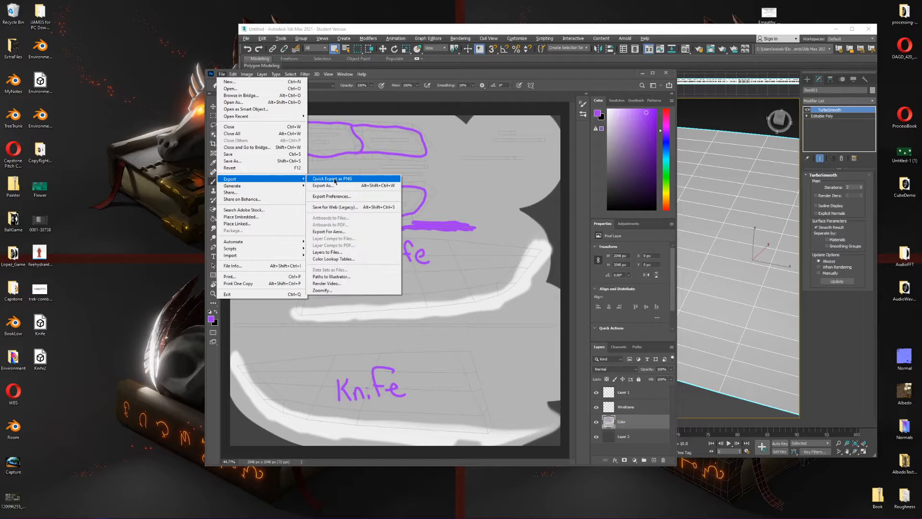
left_click(233, 161)
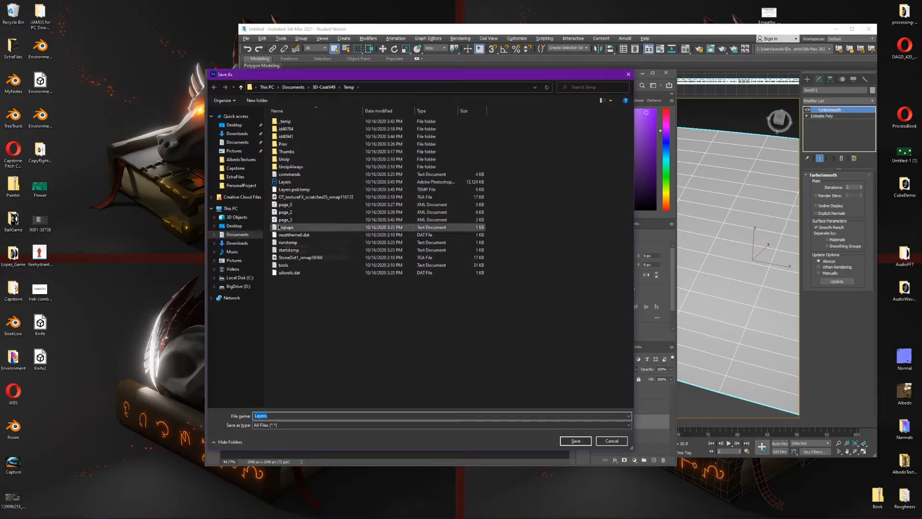
left_click(234, 124)
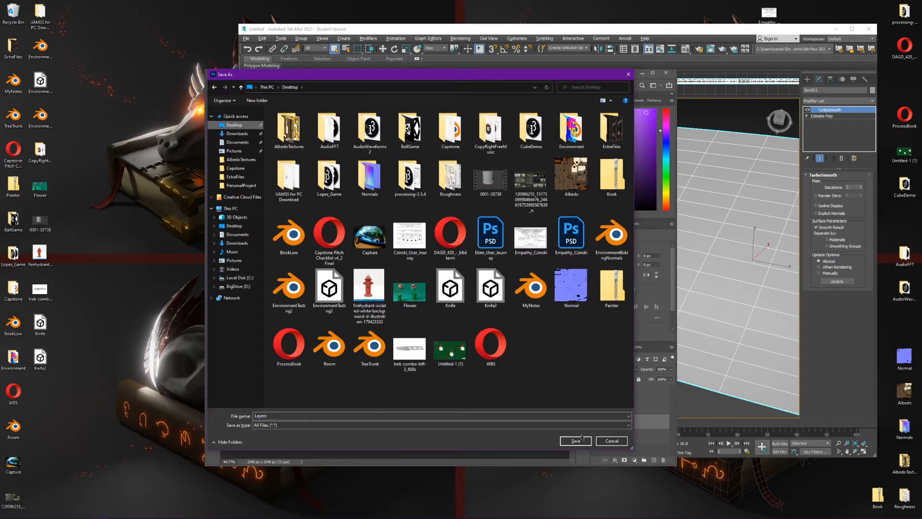
left_click(581, 440)
left_click(665, 73)
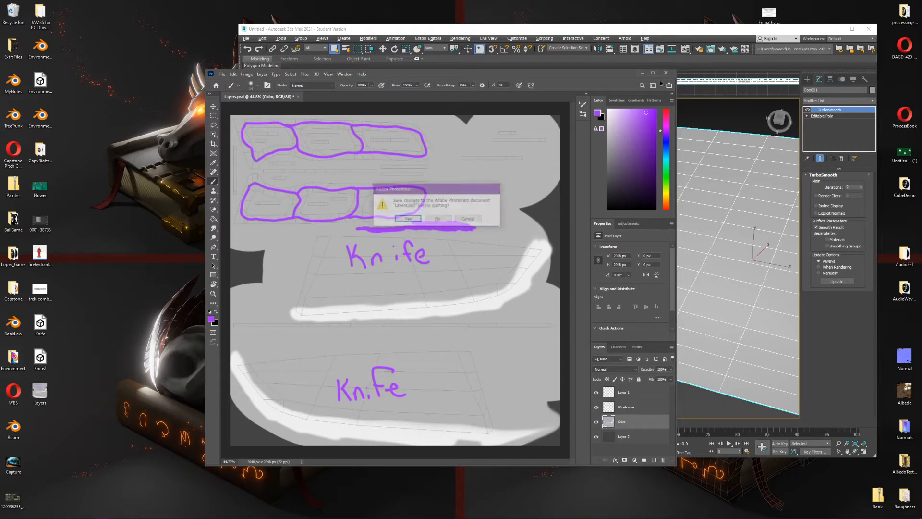
left_click(438, 219)
Close the old 3ds Max session and start a fresh instance of 3ds Max
left_click_drag(543, 32, 920, 153)
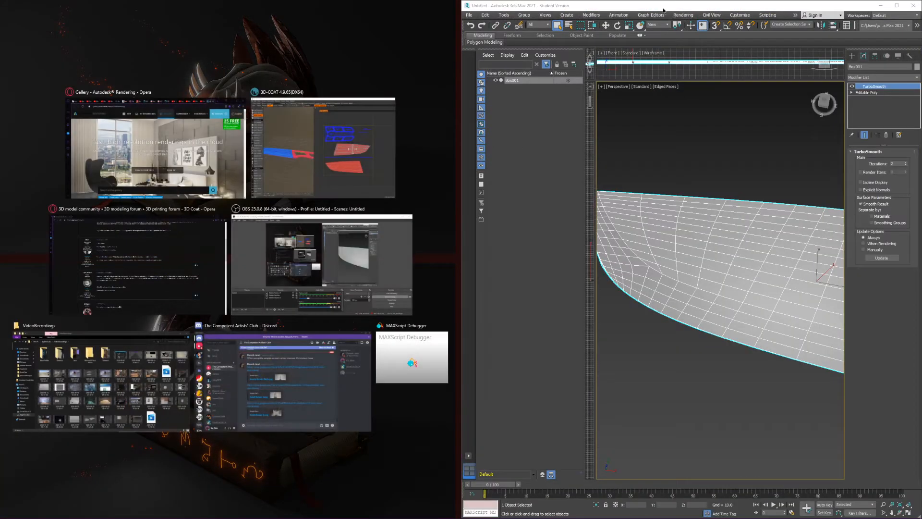
left_click_drag(663, 9, 346, 50)
left_click(741, 47)
key("super")
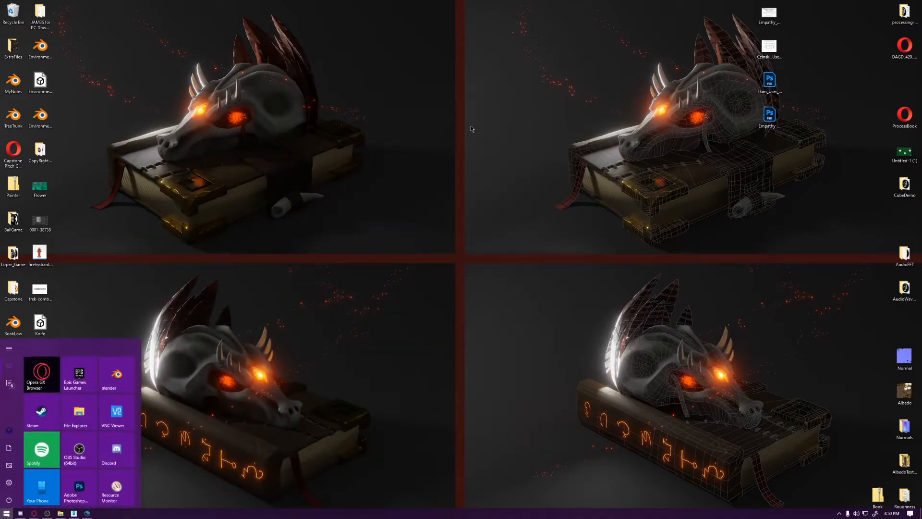
type("3ds")
key("Return")
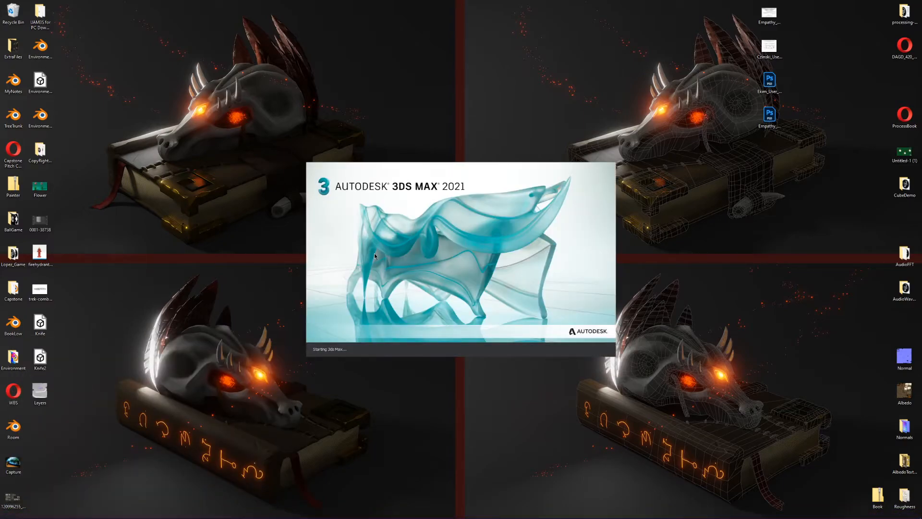
Set the Knife2 and Layers files within reach on the desktop and import Knife2 into an enlarged Perspective viewport
left_click_drag(175, 168, 176, 168)
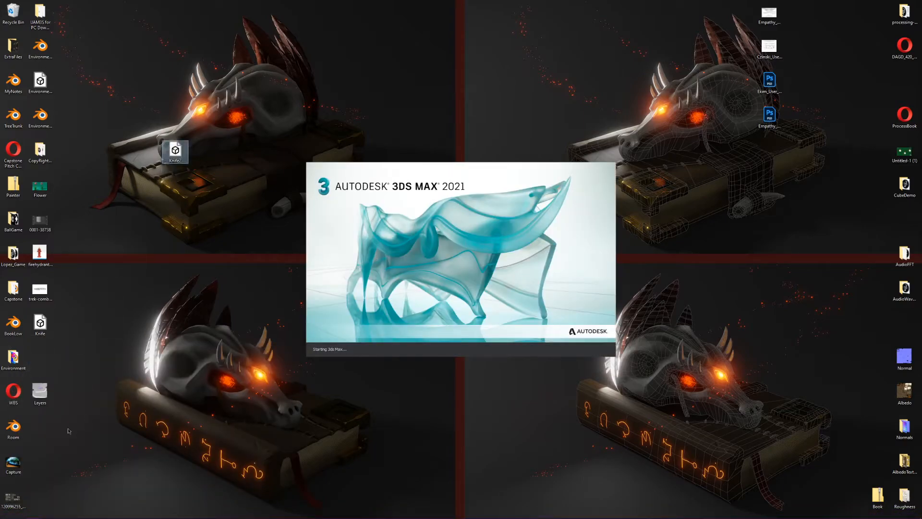
left_click_drag(51, 394, 188, 181)
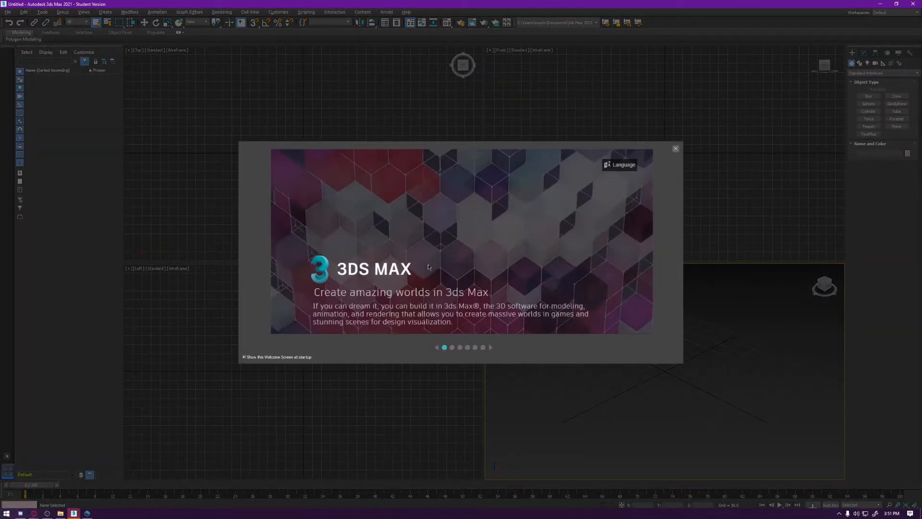
left_click(675, 149)
left_click_drag(484, 263, 175, 96)
left_click_drag(346, 4, 417, 69)
left_click_drag(517, 275, 547, 330)
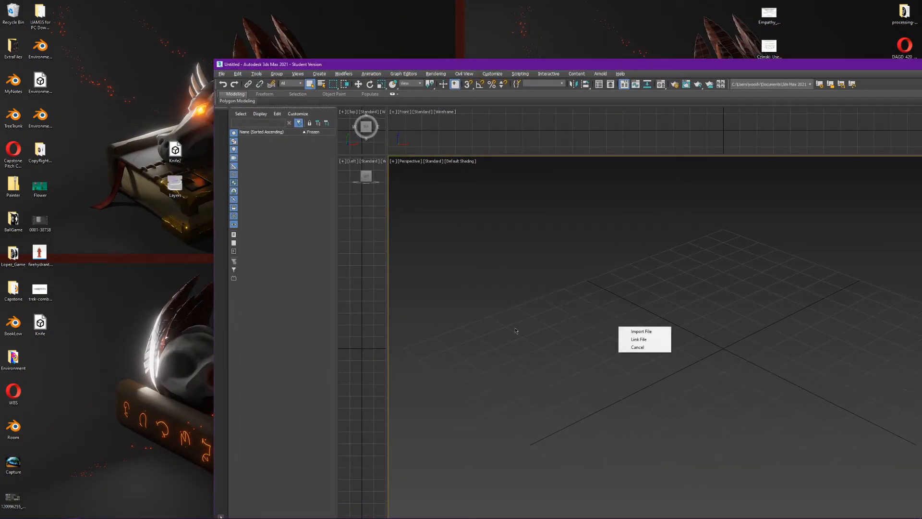
left_click(641, 331)
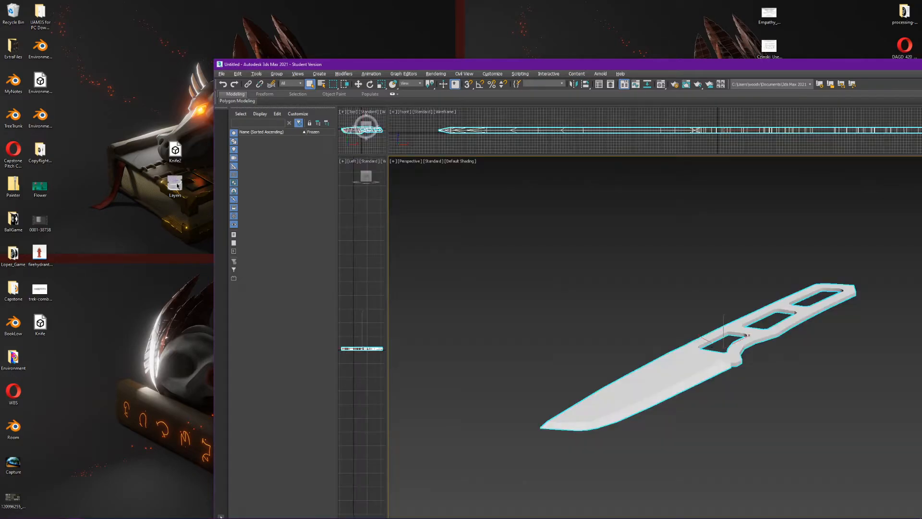
Return the Knife2 and Layers files to their desktop column and frame the imported knife in the maximized 3ds Max window
left_click_drag(128, 114, 184, 238)
left_click_drag(171, 159, 34, 366)
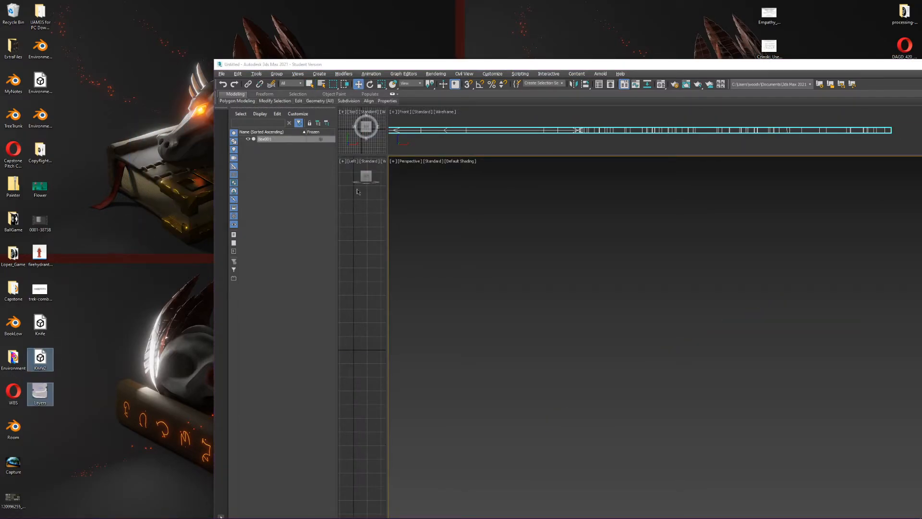
double_click(495, 64)
key("z")
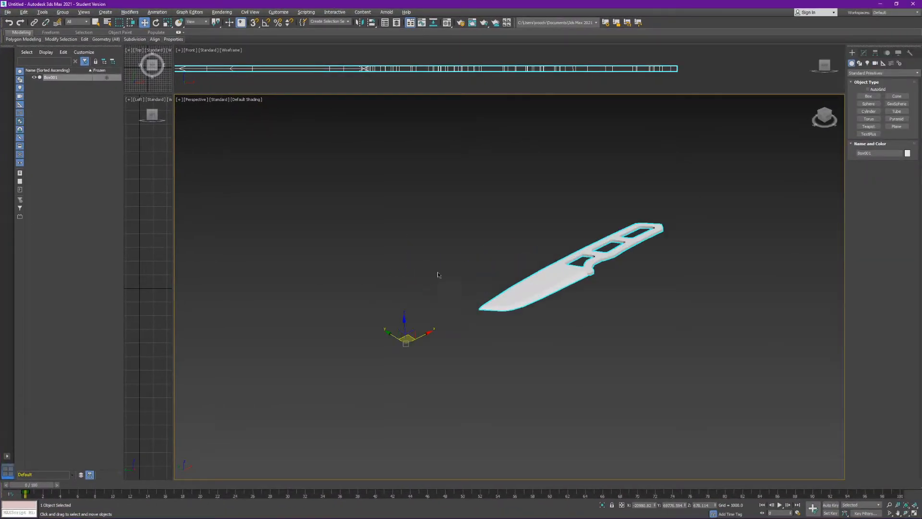
Reselect the imported knife and examine its shape from several angles and distances in the Perspective viewport
left_click(649, 306)
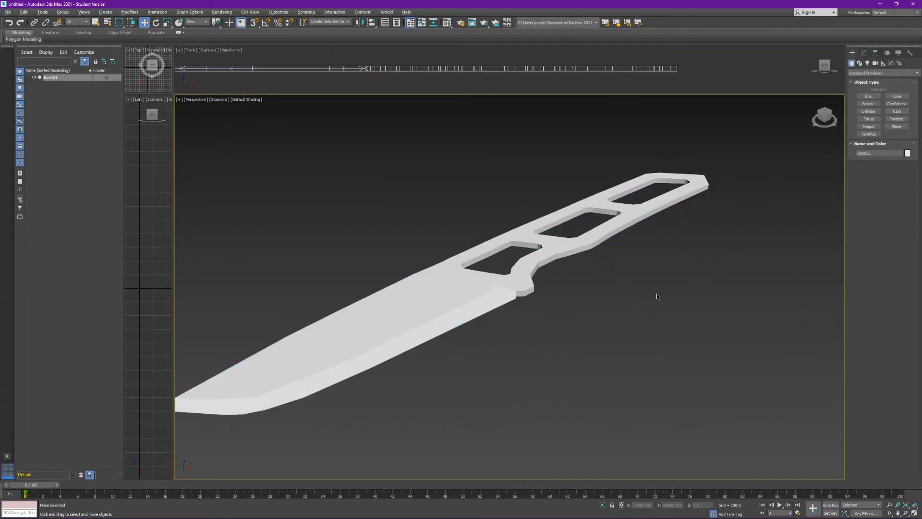
key("ctrl+a")
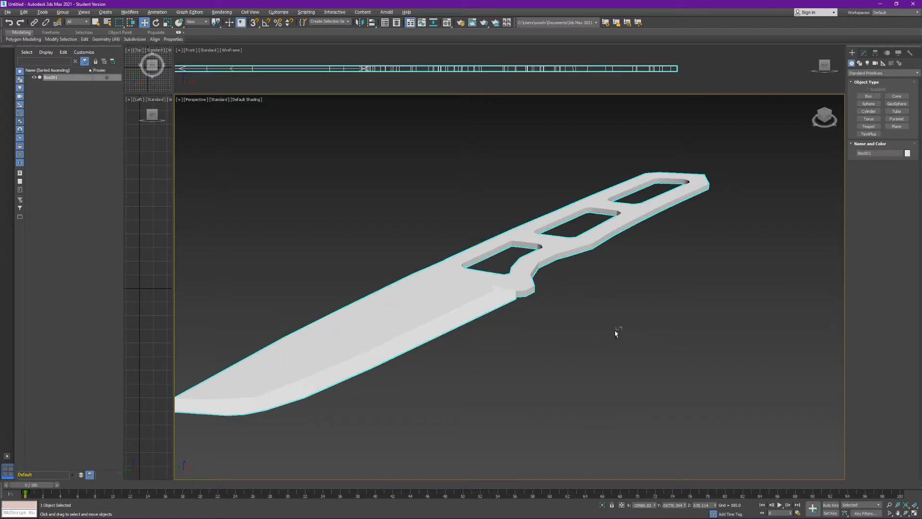
middle_click_drag(643, 283, 655, 259)
right_click(655, 260)
left_click(607, 299)
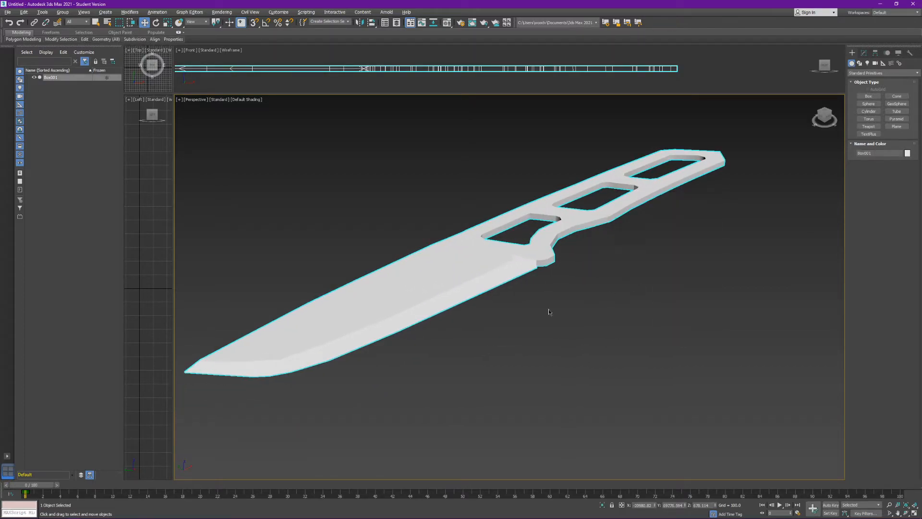
middle_click_drag(579, 309, 543, 327, "alt")
scroll(543, 327, "down", 5)
scroll(543, 327, "up", 3)
middle_click_drag(521, 297, 571, 209)
scroll(561, 322, "up", 3)
scroll(567, 295, "down", 3)
right_click(571, 208, "alt")
left_click(577, 202)
middle_click_drag(626, 276, 631, 238, "alt")
left_click(863, 53)
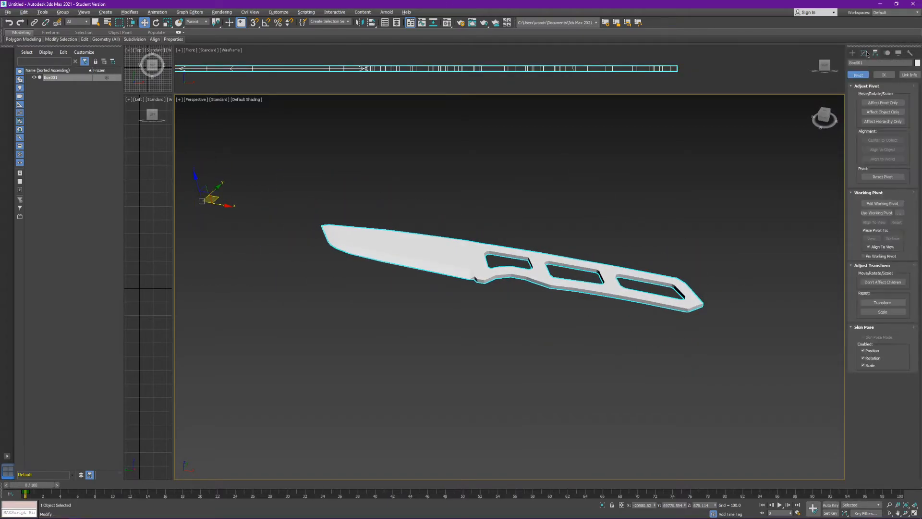
left_click(873, 75)
type("u")
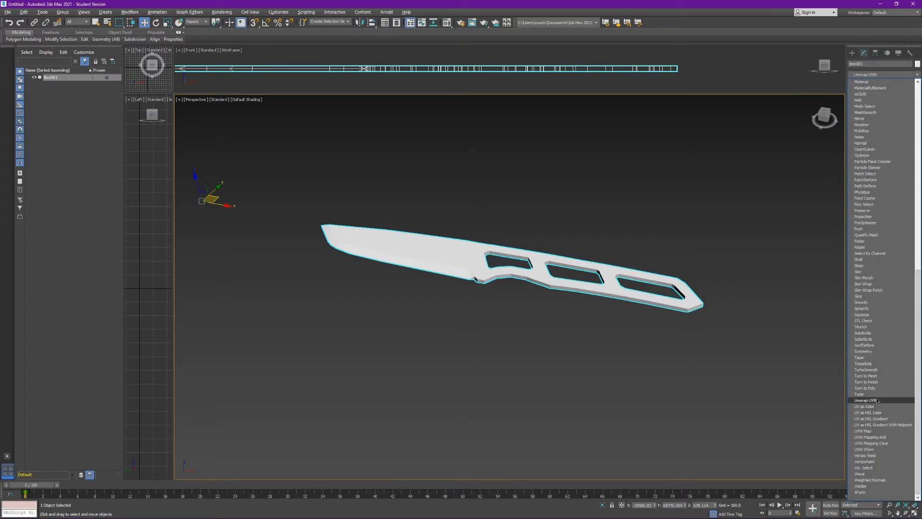
left_click(774, 393)
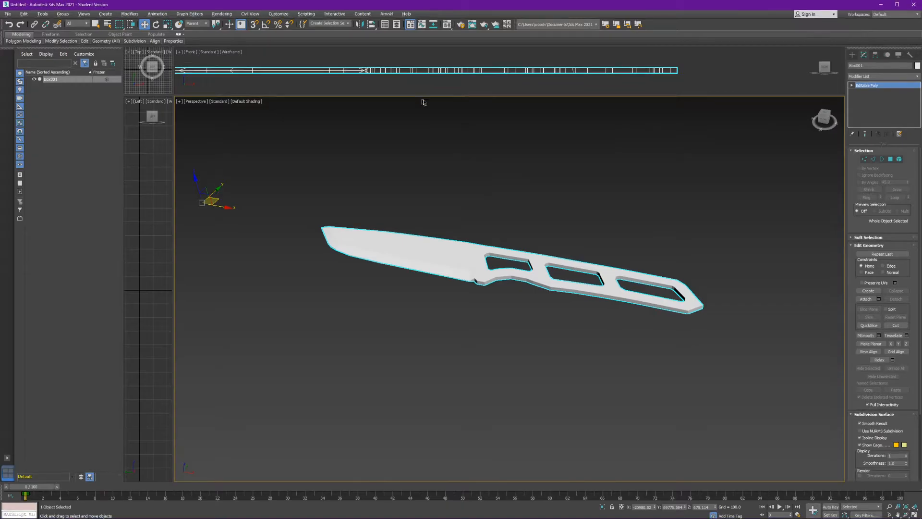
Narrow the 3ds Max window to expose the desktop and apply the Layers image from there to the knife as its texture
key("super+Right")
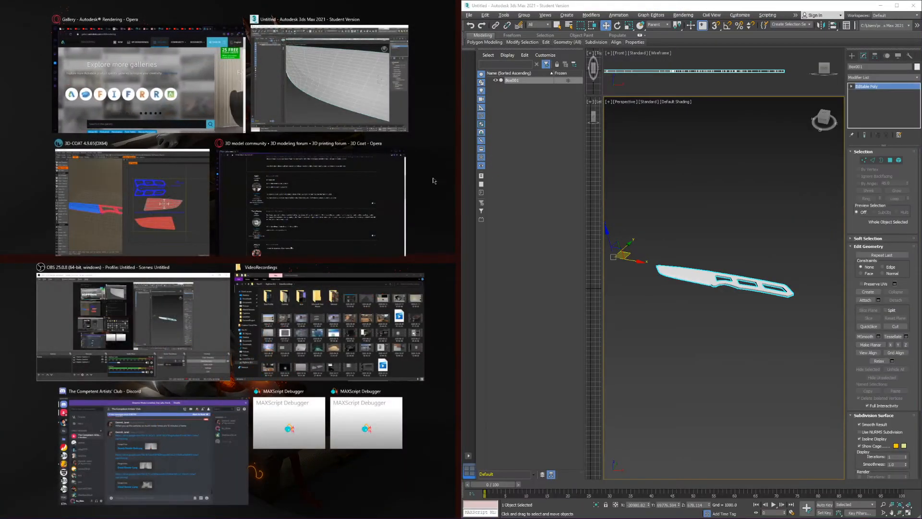
key("Escape")
left_click_drag(177, 176, 178, 176)
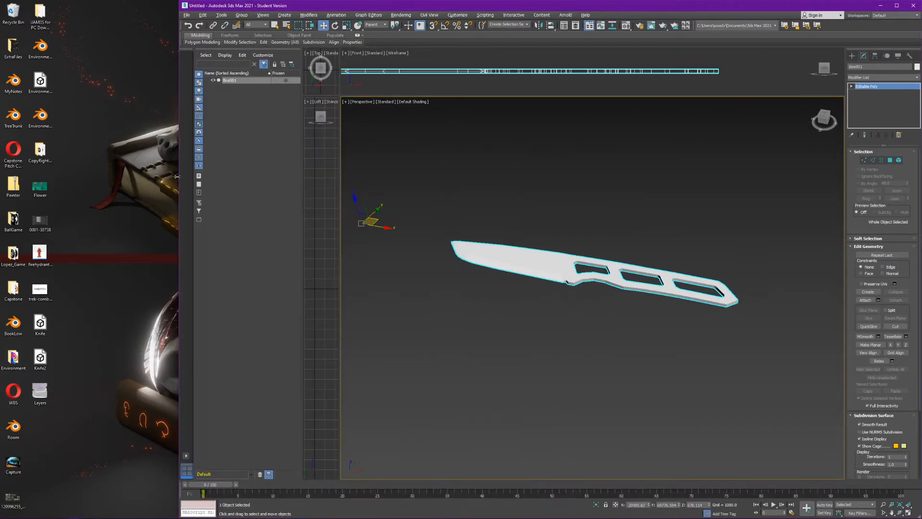
left_click(47, 402)
mouse_move(157, 403)
left_mouse_down()
mouse_move(529, 278)
mouse_move(538, 264)
left_mouse_up()
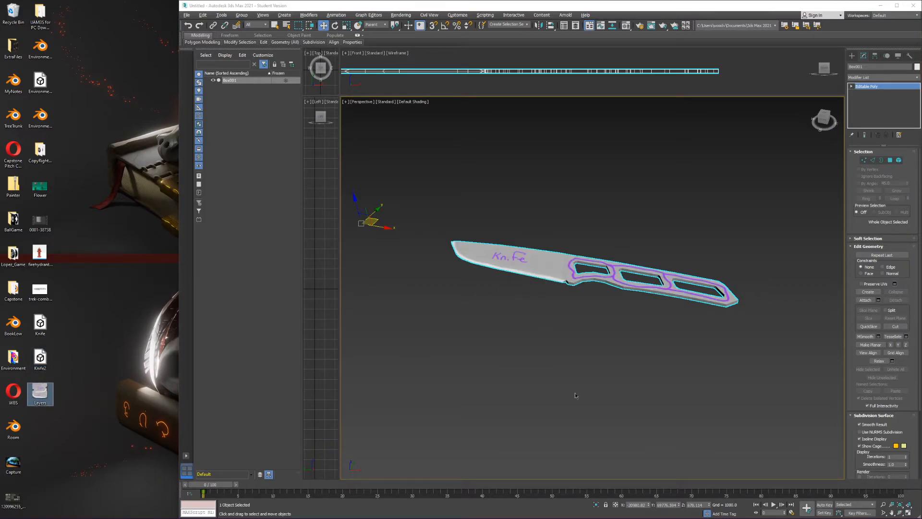
Examine the painted texture on the knife's blade and handle from several angles, and restore the maximized window
scroll(584, 341, "up", 5)
left_click_drag(579, 317, 593, 362, "alt")
middle_click_drag(560, 263, 572, 291, "alt")
middle_click_drag(573, 292, 618, 356)
middle_click_drag(509, 339, 584, 334)
middle_click_drag(583, 334, 593, 301, "alt")
scroll(570, 372, "down", 6)
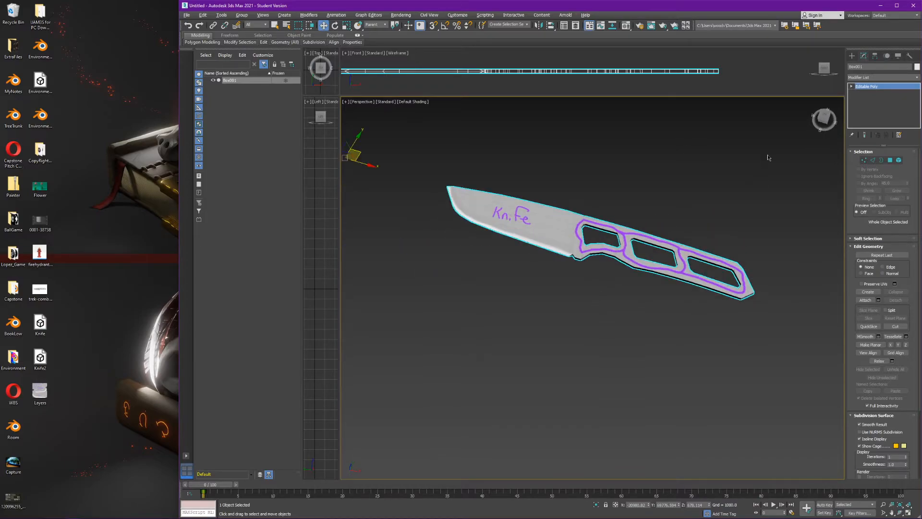
mouse_move(361, 6)
left_mouse_down()
mouse_move(362, 21)
mouse_move(356, 1)
left_mouse_up()
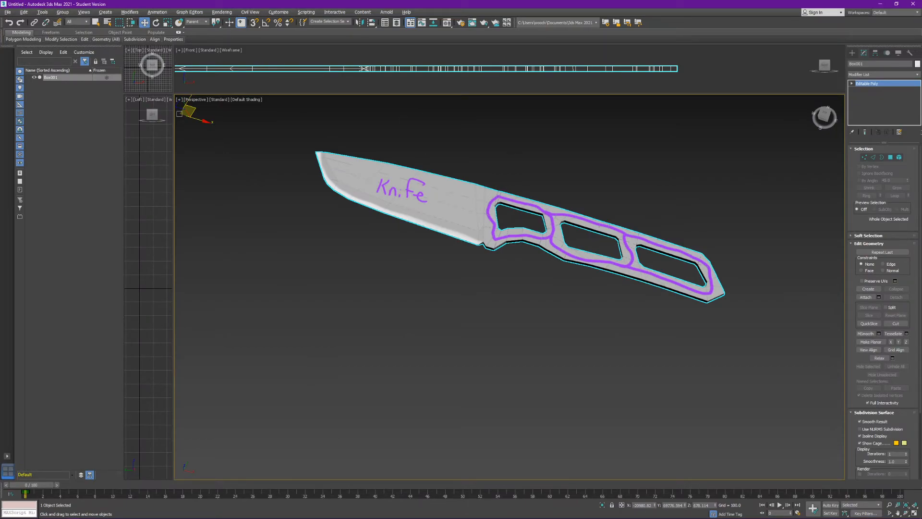
Create a large plane around the knife and reshape it as an Editable Poly floor with an upright back wall
left_click(857, 53)
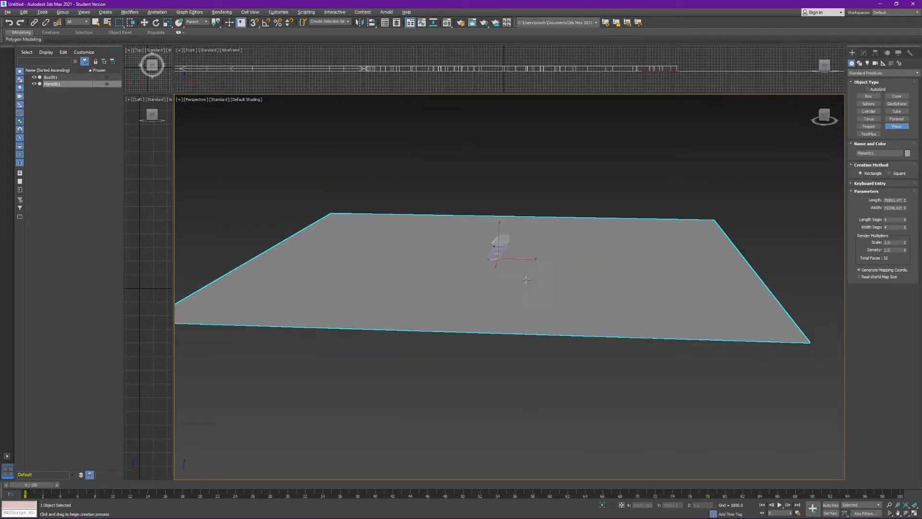
right_click(251, 99)
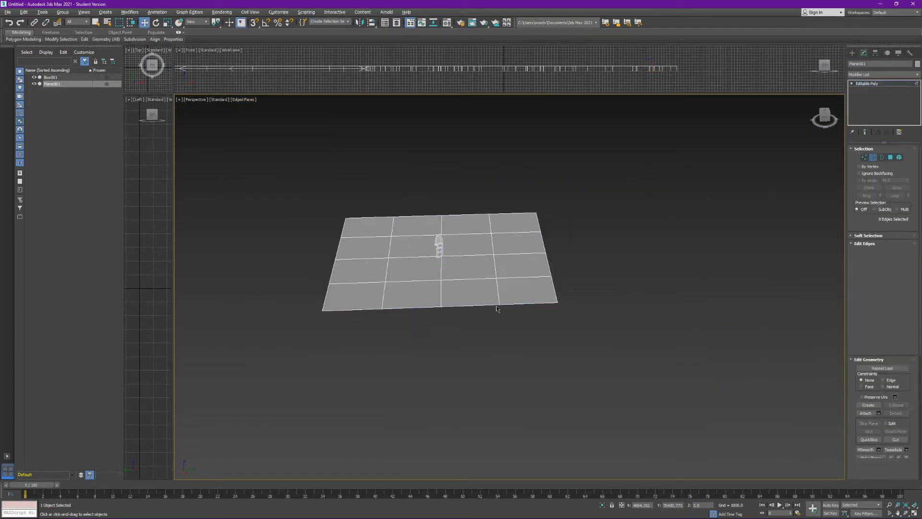
left_click(440, 295)
key("ctrl+BackSpace")
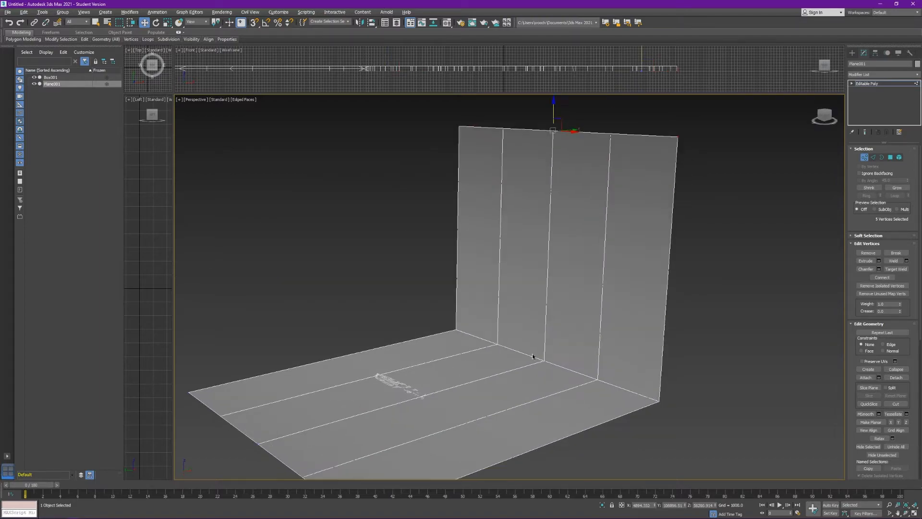
Chamfer the edges where the plane's floor meets its back wall to form a rounded backdrop bend
key("ctrl+shift+c")
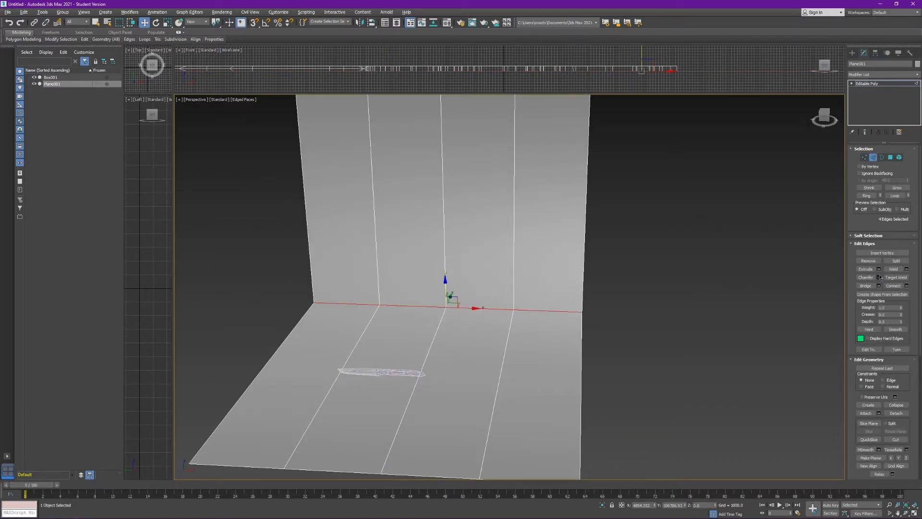
left_click(879, 277)
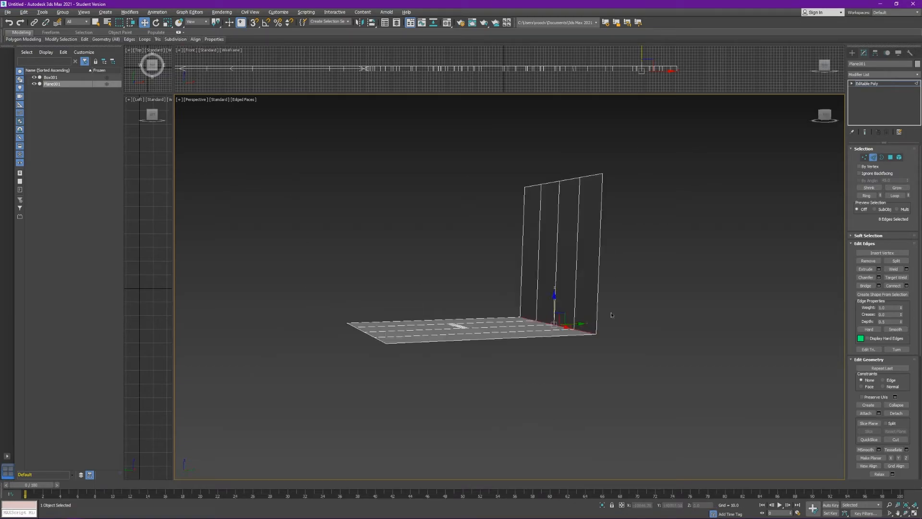
middle_click_drag(537, 336, 544, 365, "alt")
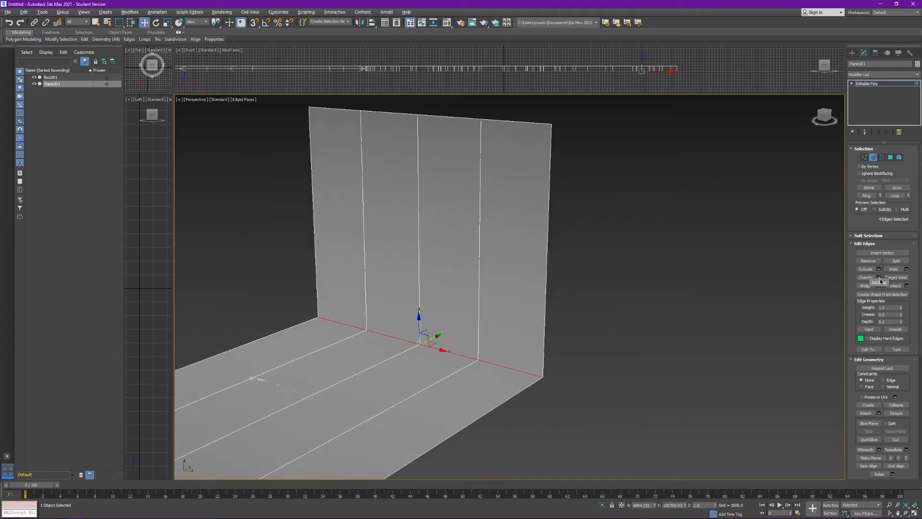
left_click(879, 277)
left_click(513, 363)
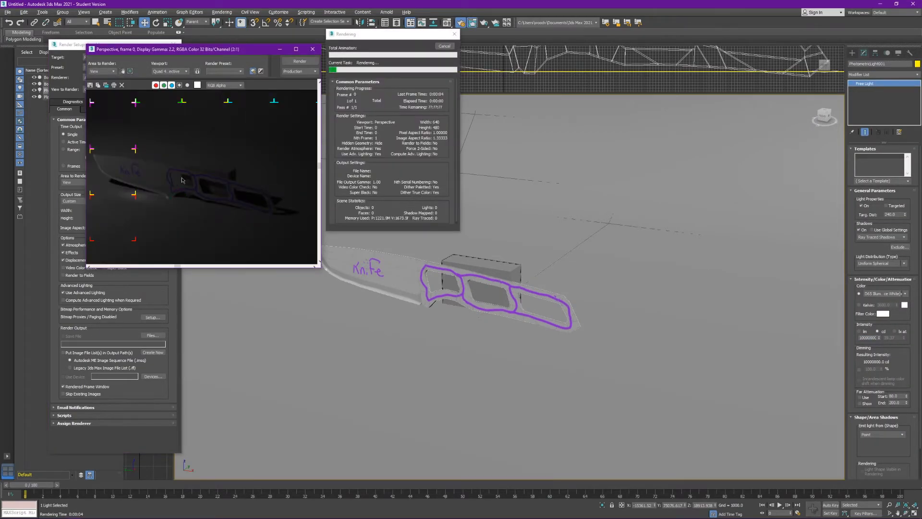
Inspect the knife's lighting up close in the rendered Perspective frame and close the frame
scroll(211, 195, "up", 2)
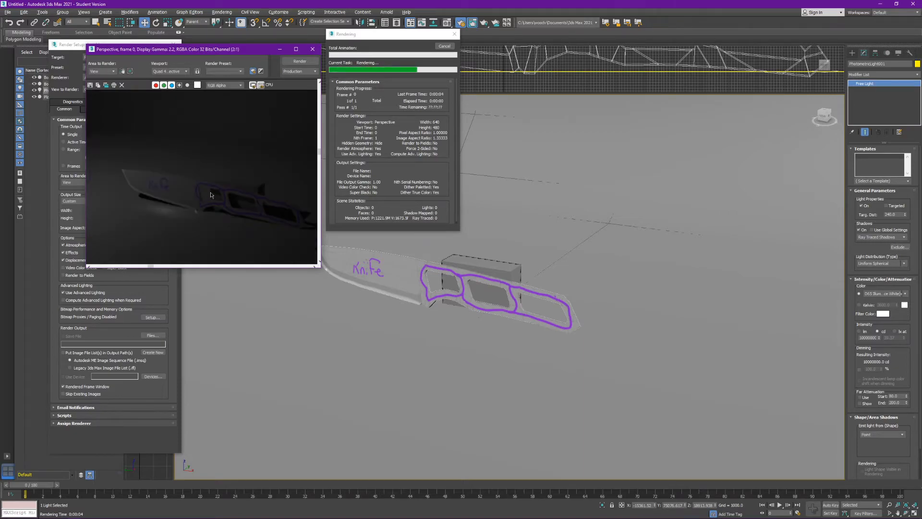
scroll(211, 195, "down", 3)
left_click(313, 49)
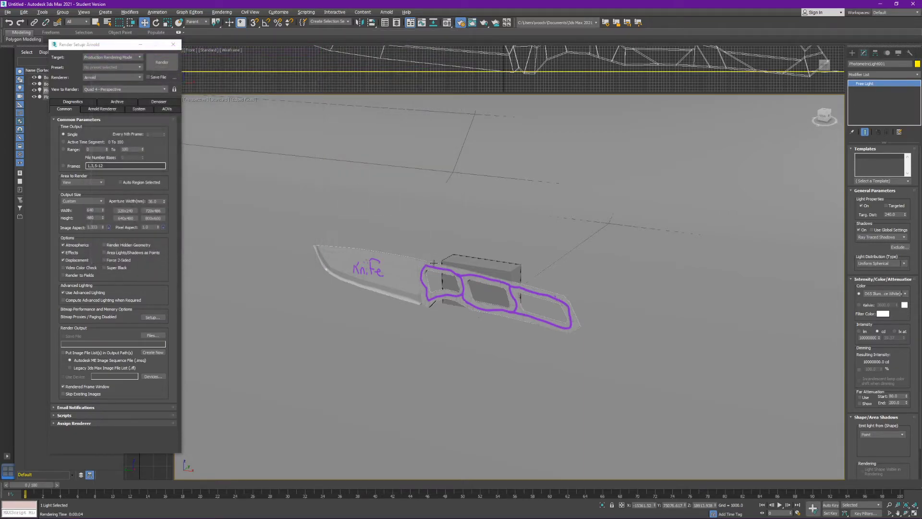
Select the backdrop plane and change the 01 - Default material to an Arnold Standard Surface
scroll(672, 192, "down", 3)
left_click(772, 192)
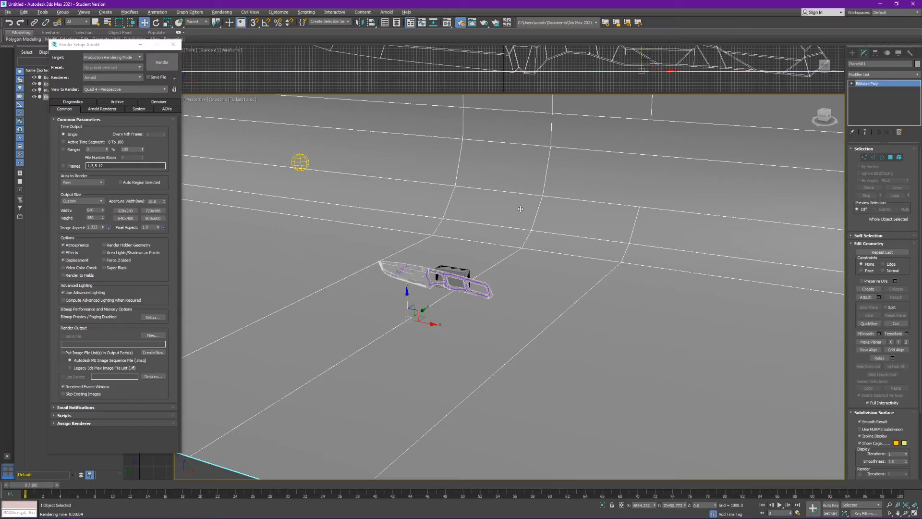
key("m")
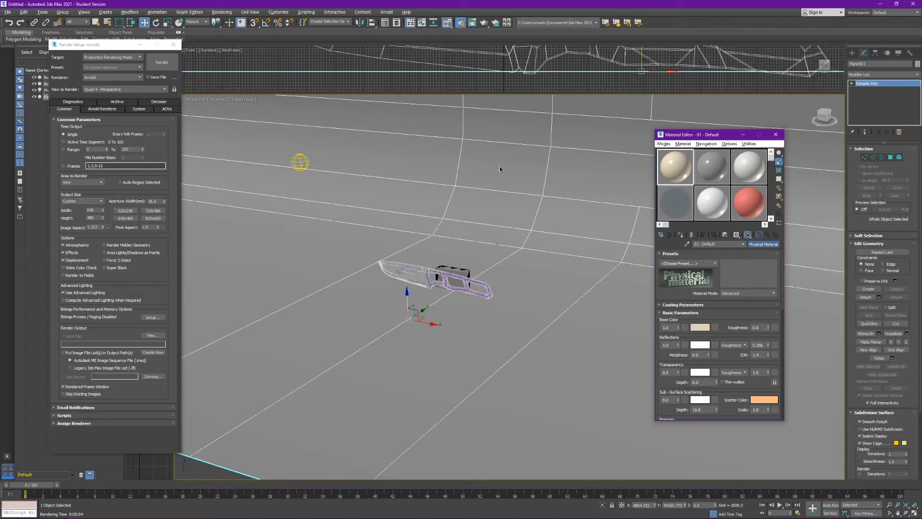
left_click(763, 244)
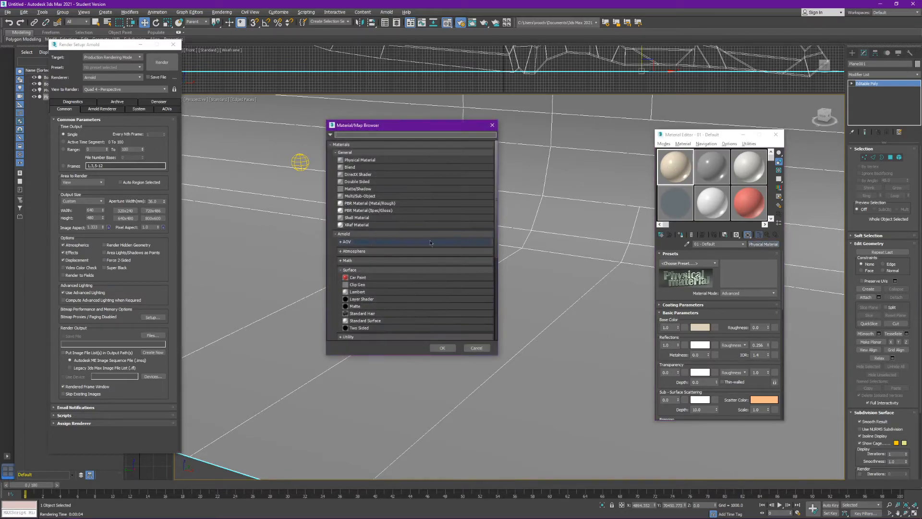
left_click(361, 321)
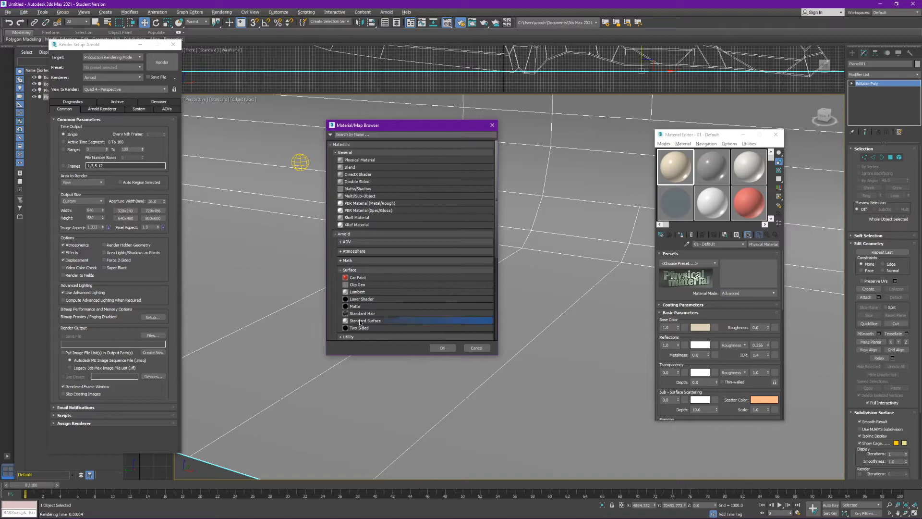
left_click(340, 234)
left_click(338, 234)
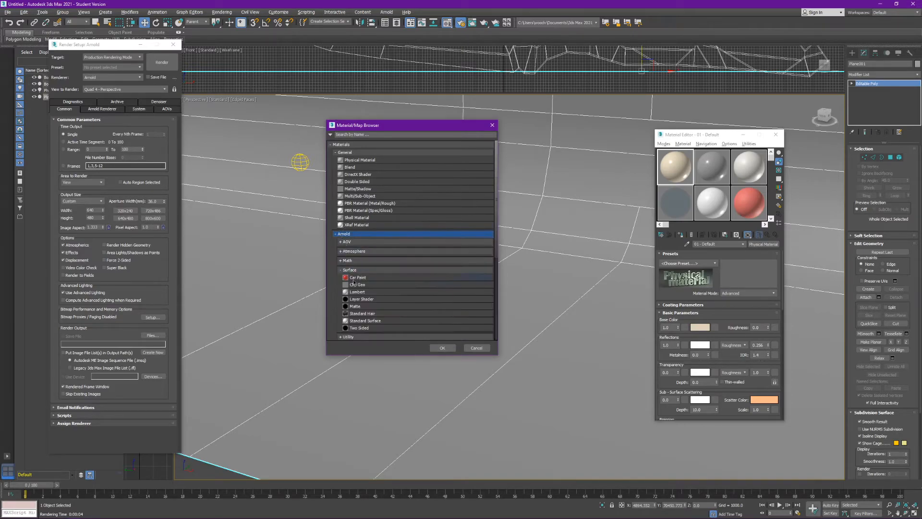
left_click(365, 321)
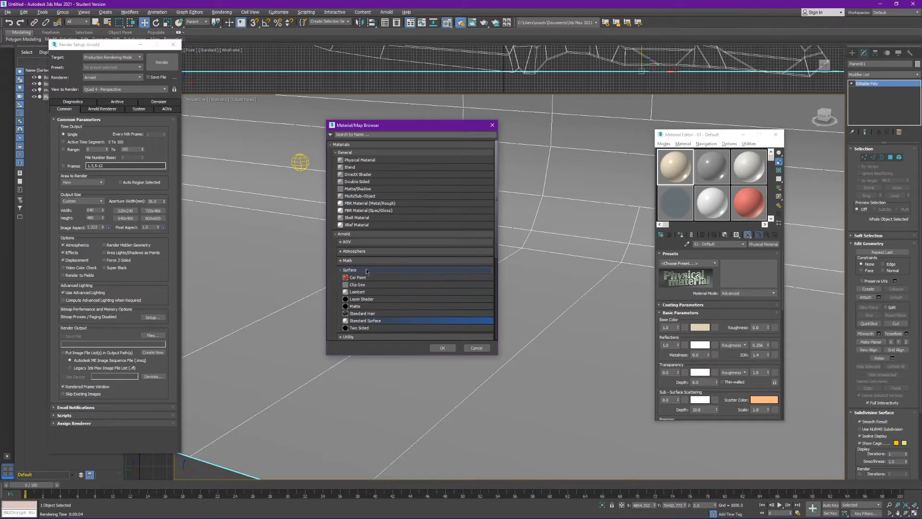
left_click(442, 348)
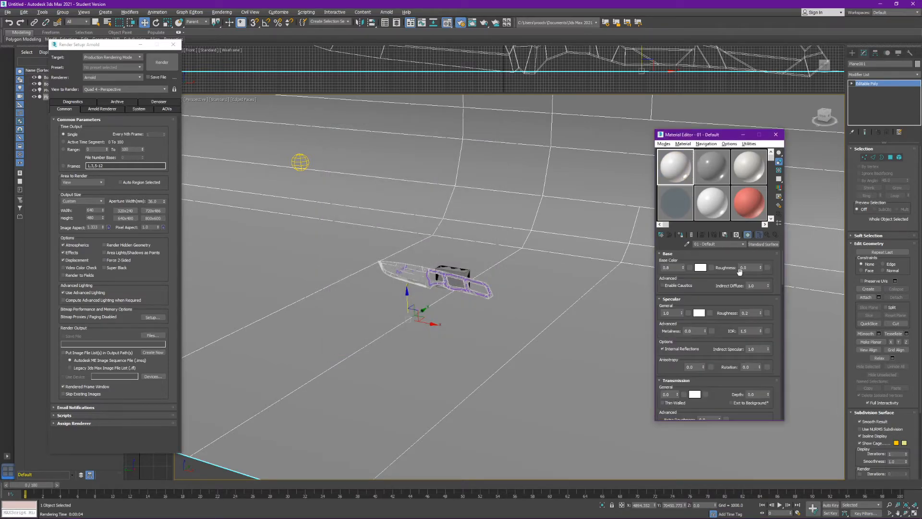
Set the backdrop material's base weight to 1.0, its base color to a grey of value 0.342, and its specular roughness to 1.0
left_click_drag(683, 270, 683, 263)
left_click(700, 268)
left_click(212, 66)
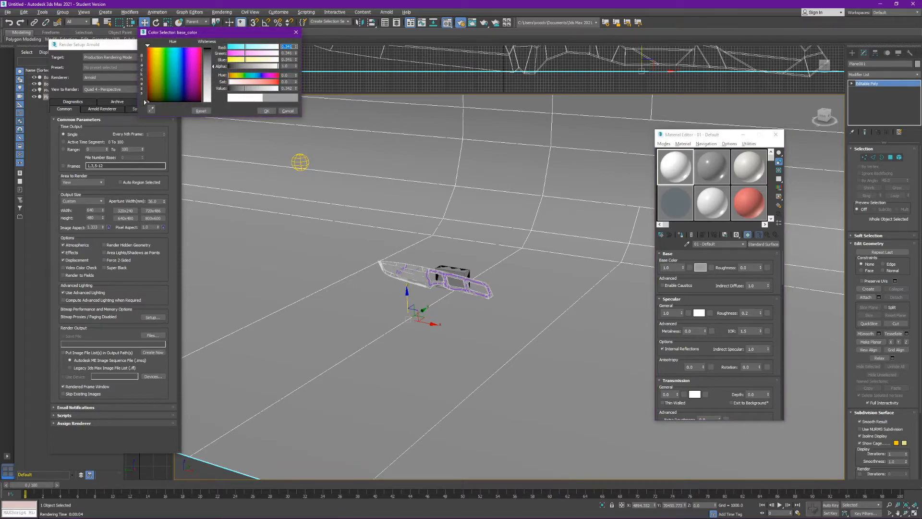
left_click(266, 111)
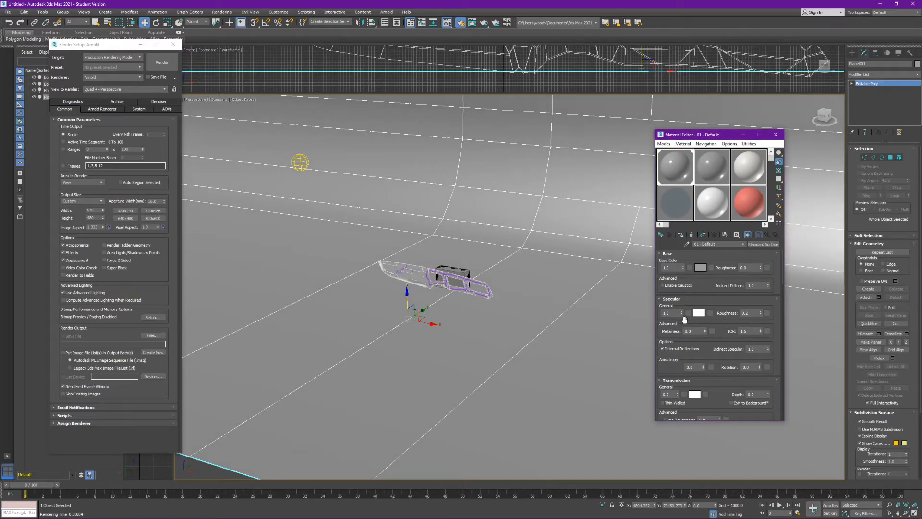
left_click_drag(760, 316, 770, 126)
left_click(660, 254)
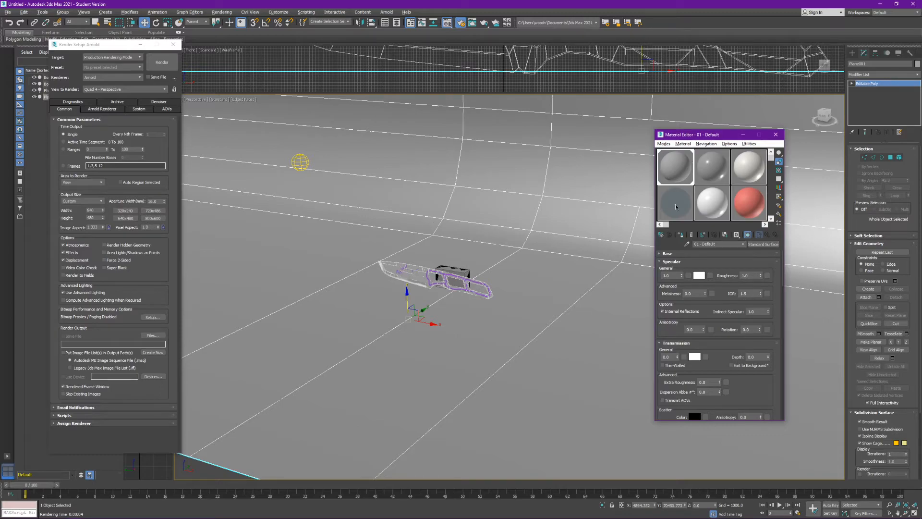
Render the Perspective view, inspect the knife against the grey backdrop, and close the rendered frame
left_click(161, 62)
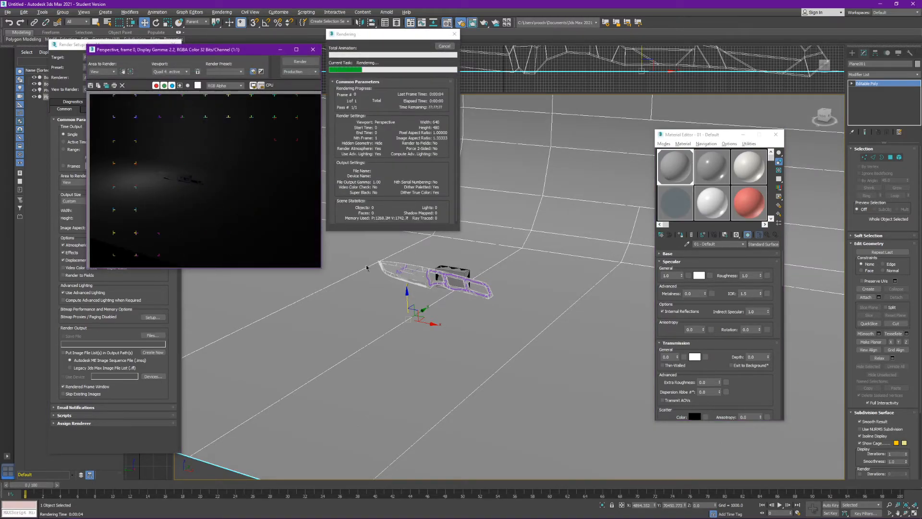
scroll(249, 194, "up", 3)
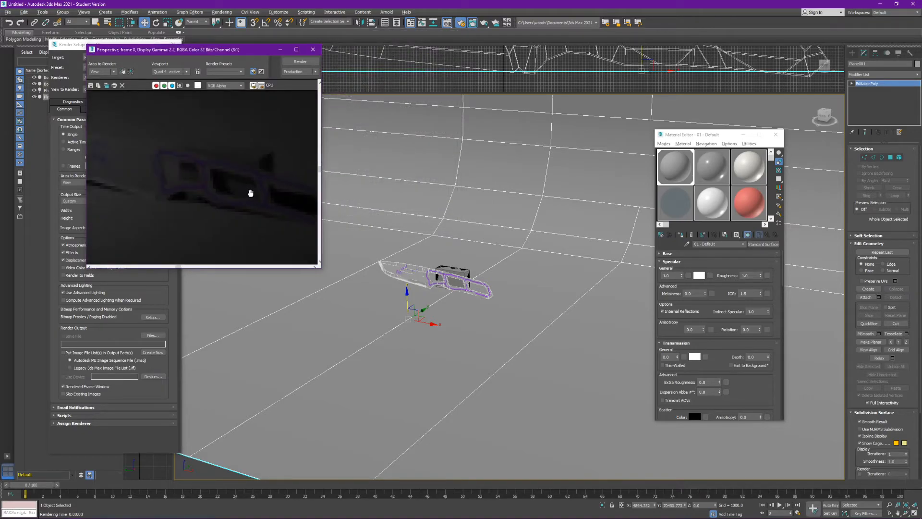
left_click(312, 49)
Reposition the free light across the backdrop floor, lowering it and placing it near the knife's tip
scroll(460, 305, "down", 3)
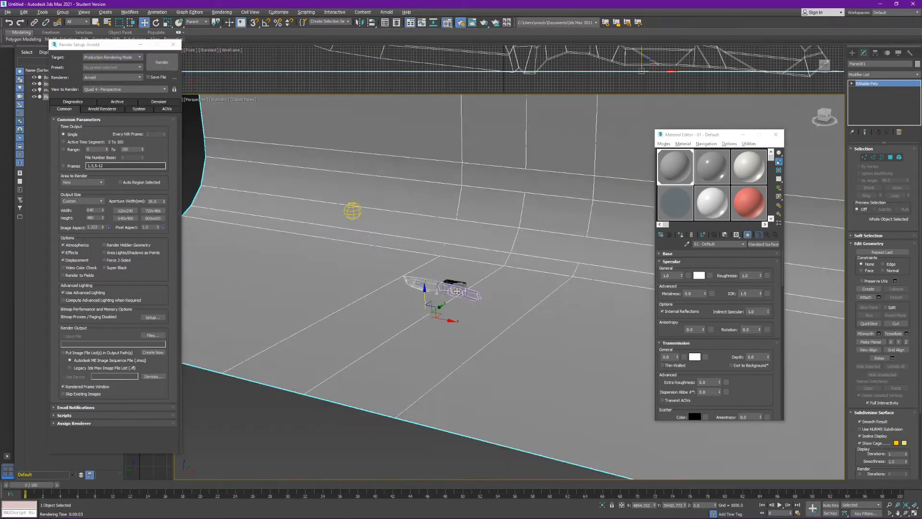
scroll(459, 305, "down", 2)
left_click(389, 230)
middle_click_drag(506, 331, 449, 318, "alt")
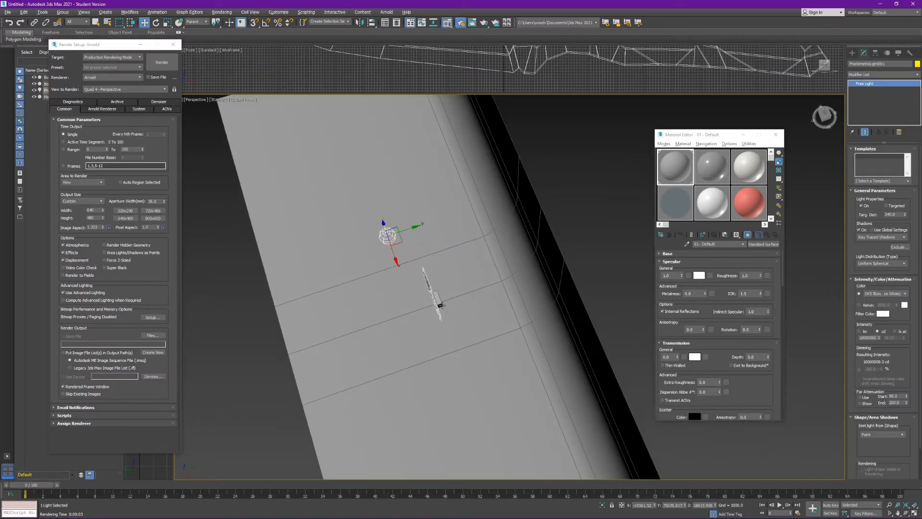
left_click_drag(397, 239, 413, 222)
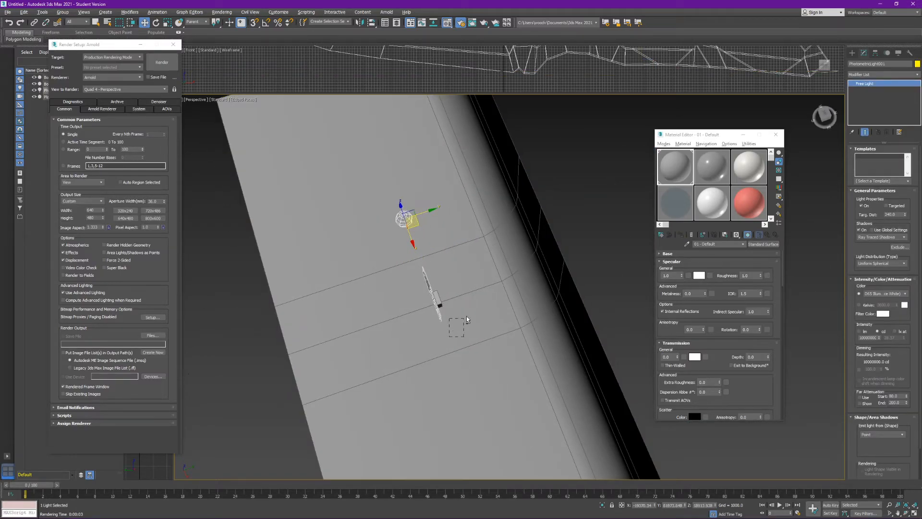
middle_click_drag(416, 330, 425, 238, "alt")
left_click_drag(404, 191, 403, 222)
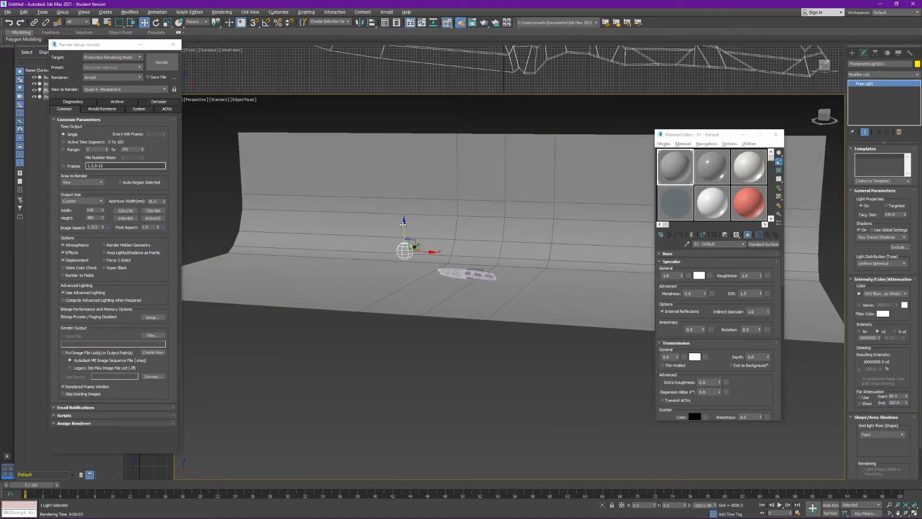
left_click_drag(429, 251, 439, 251)
Change the 02 - Default material to an Arnold Standard Surface and assign it to the knife
left_click(468, 274)
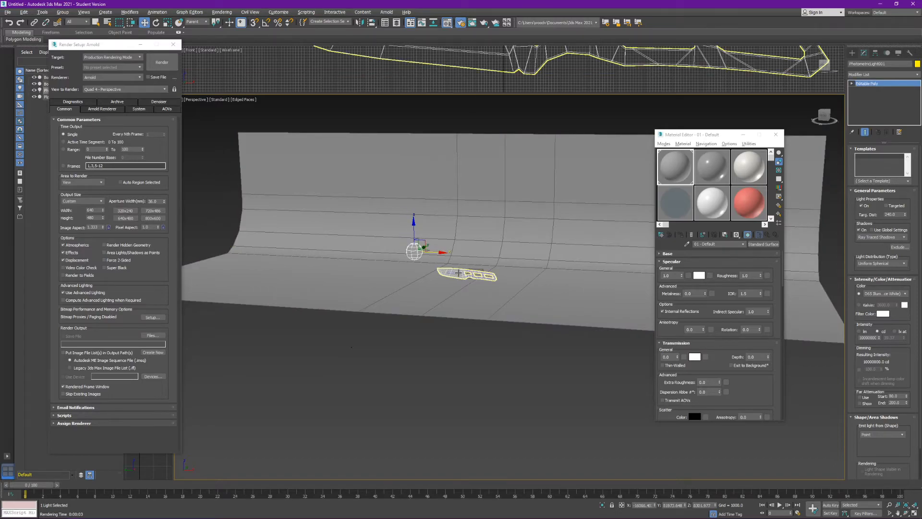
scroll(501, 282, "up", 2)
left_click(711, 167)
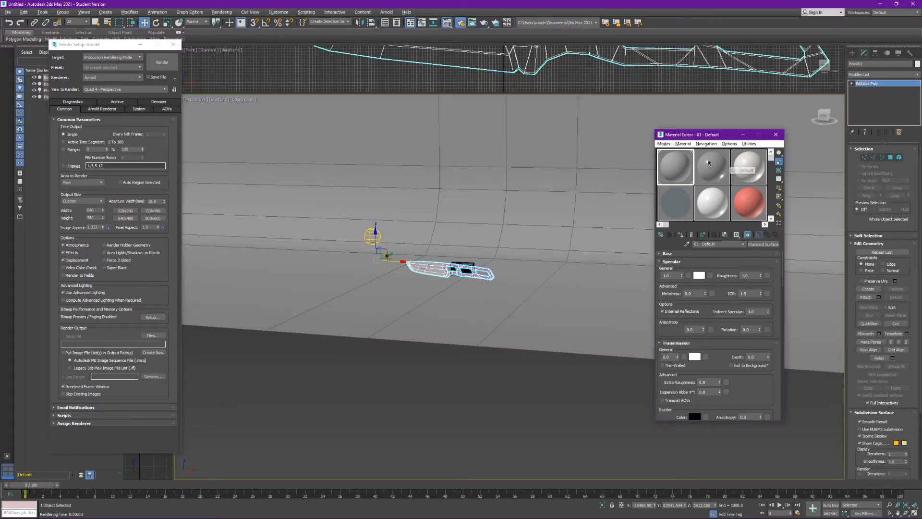
left_click(768, 244)
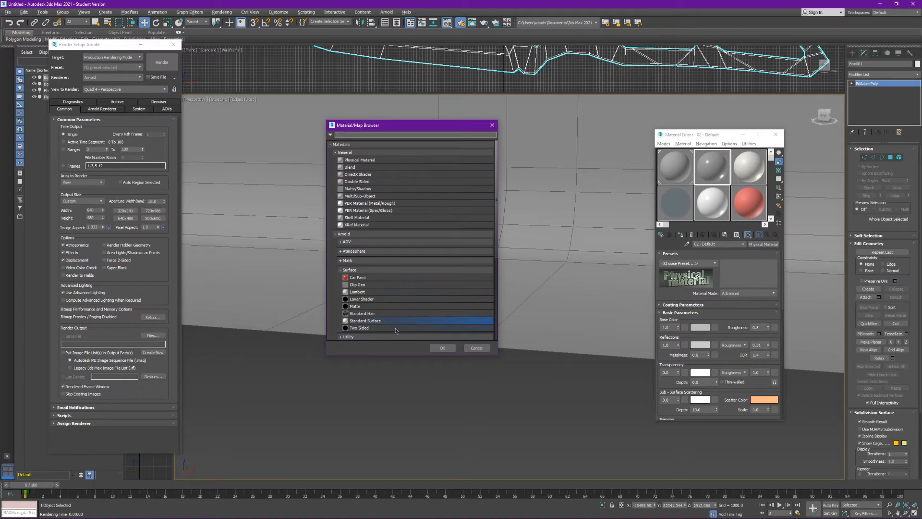
left_click(448, 350)
left_click_drag(711, 134, 593, 94)
left_click(487, 438)
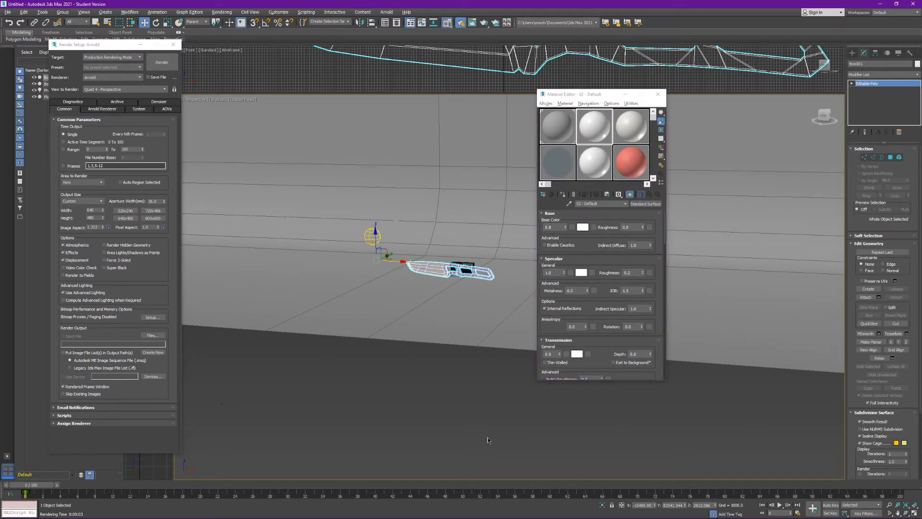
left_click_drag(596, 130, 433, 269)
Add a Bitmap map to the Base Color map slot of the knife's material
scroll(580, 300, "down", 3)
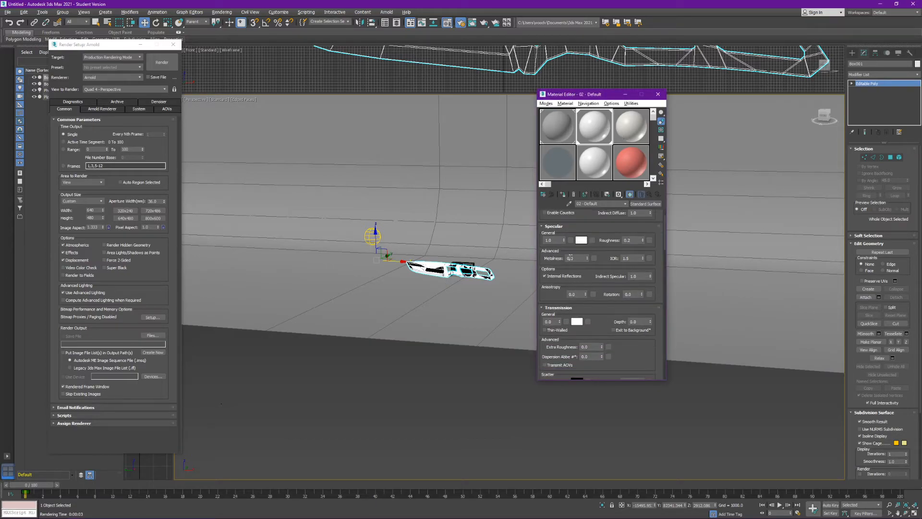
scroll(479, 288, "up", 6)
scroll(479, 288, "down", 2)
scroll(447, 278, "up", 2)
scroll(447, 278, "down", 2)
scroll(446, 278, "down", 2)
scroll(591, 292, "down", 1)
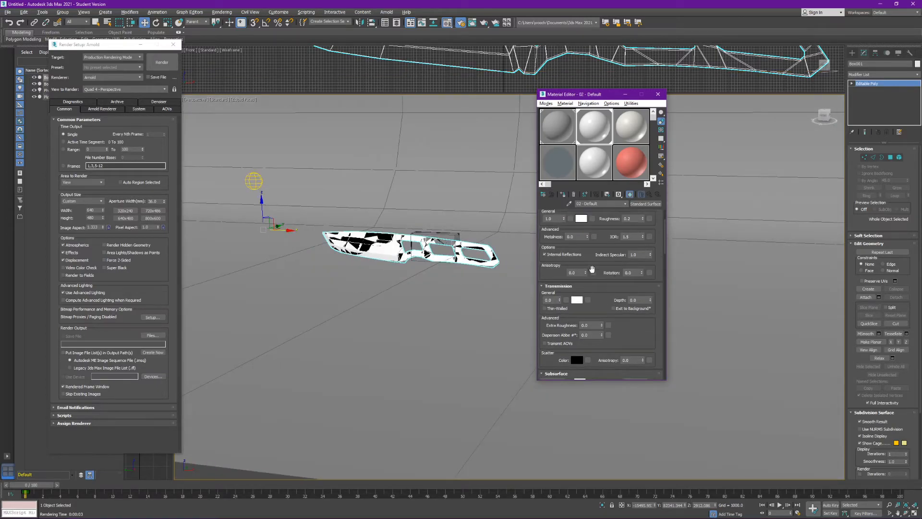
scroll(591, 292, "down", 6)
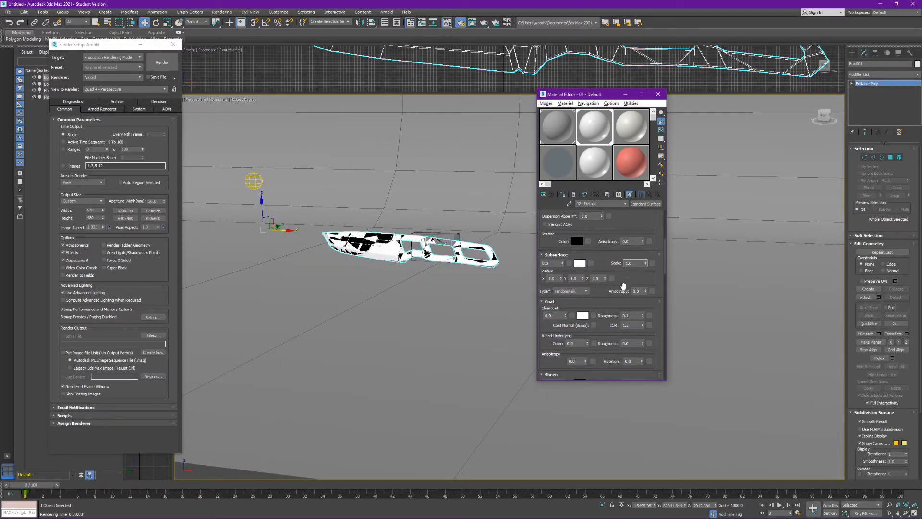
scroll(621, 287, "down", 10)
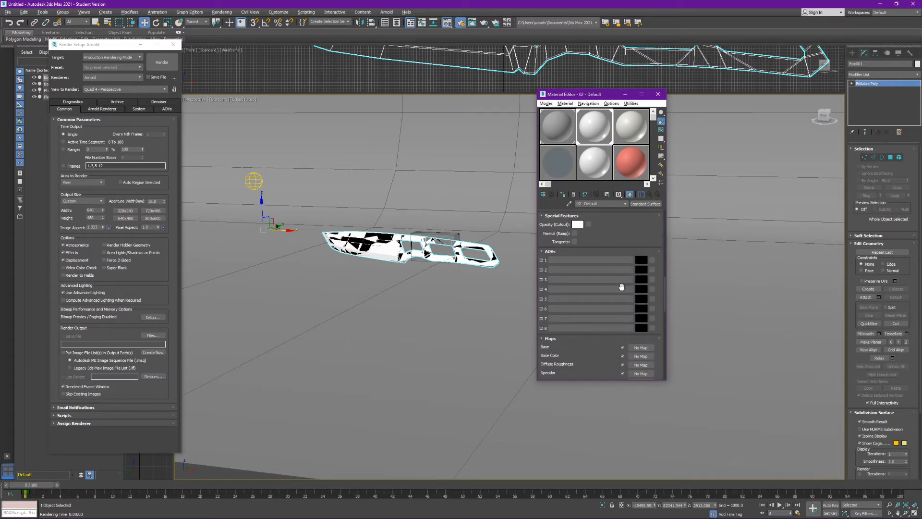
scroll(622, 287, "down", 2)
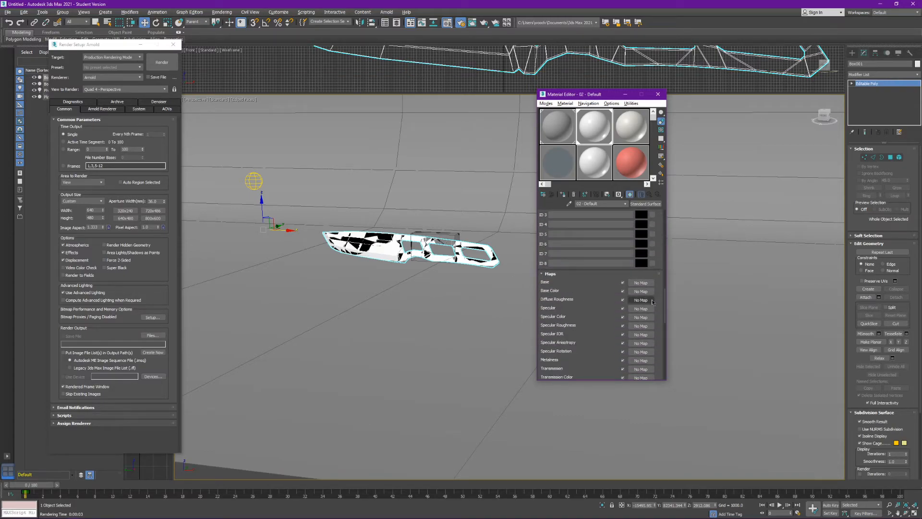
left_click(645, 292)
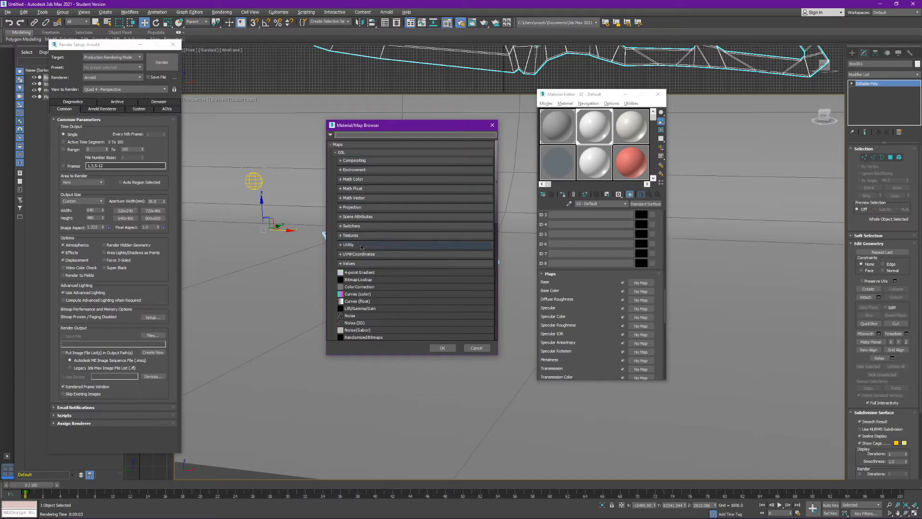
scroll(375, 319, "down", 3)
left_click(385, 302)
left_click(441, 348)
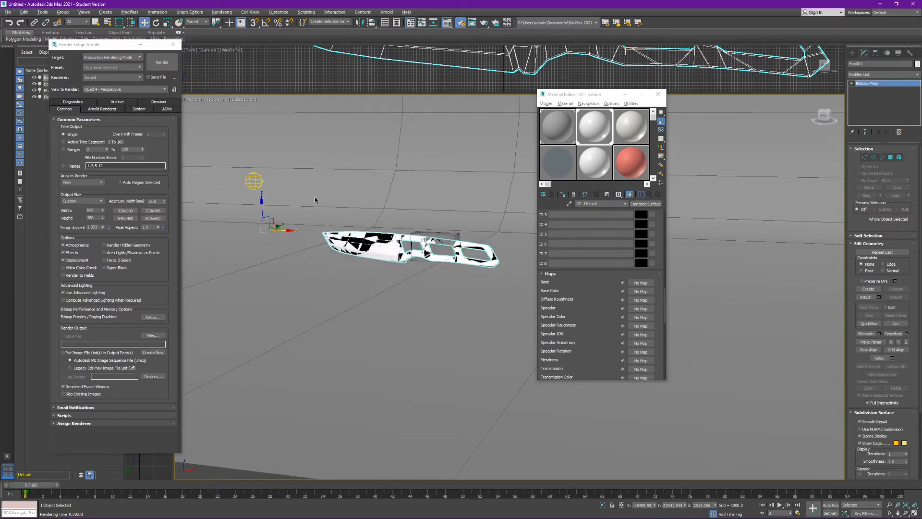
Load the Layers PNG image from the Desktop as the base color bitmap
left_click(24, 76)
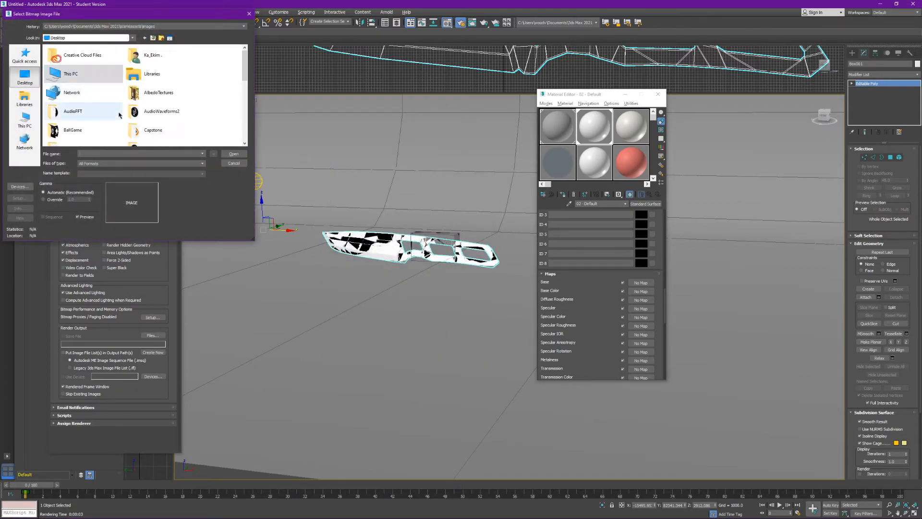
scroll(201, 125, "down", 3)
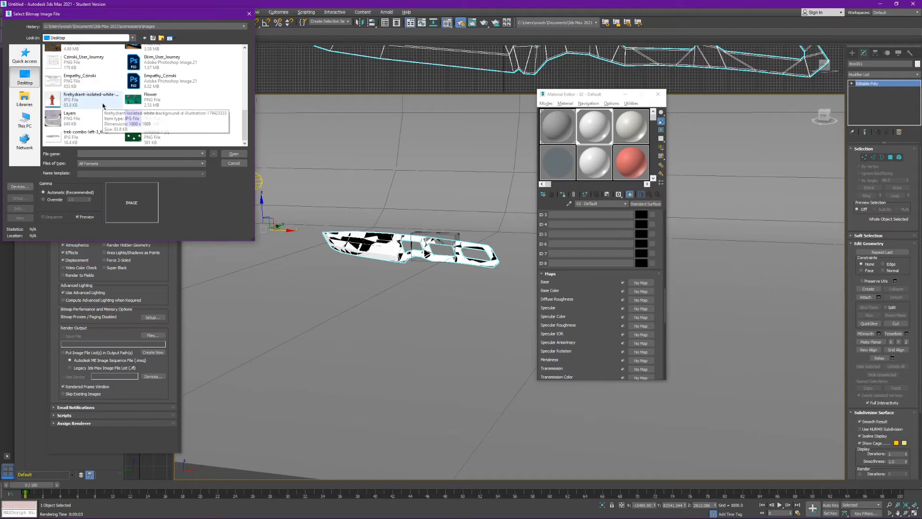
left_click(83, 118)
left_click(234, 154)
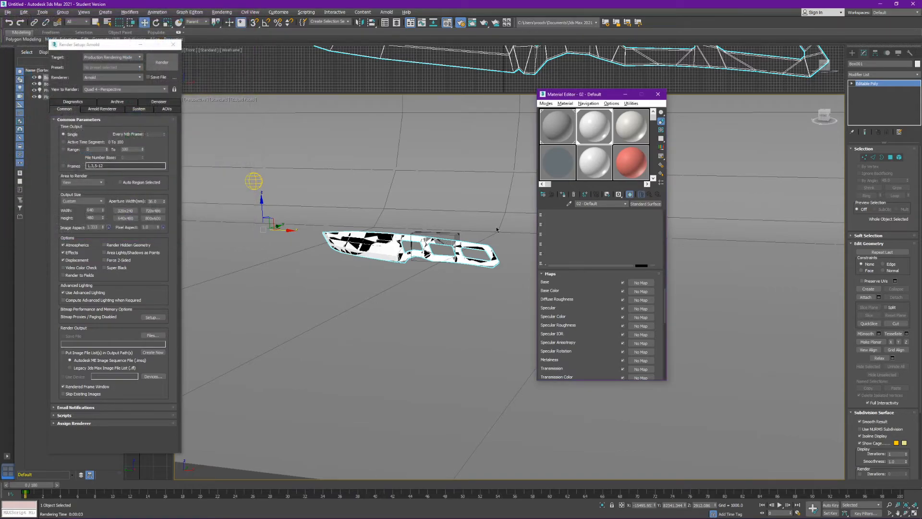
Inspect the texture on the knife and its bitmap parameters, and return to the parent 02 - Default material
scroll(395, 259, "up", 4)
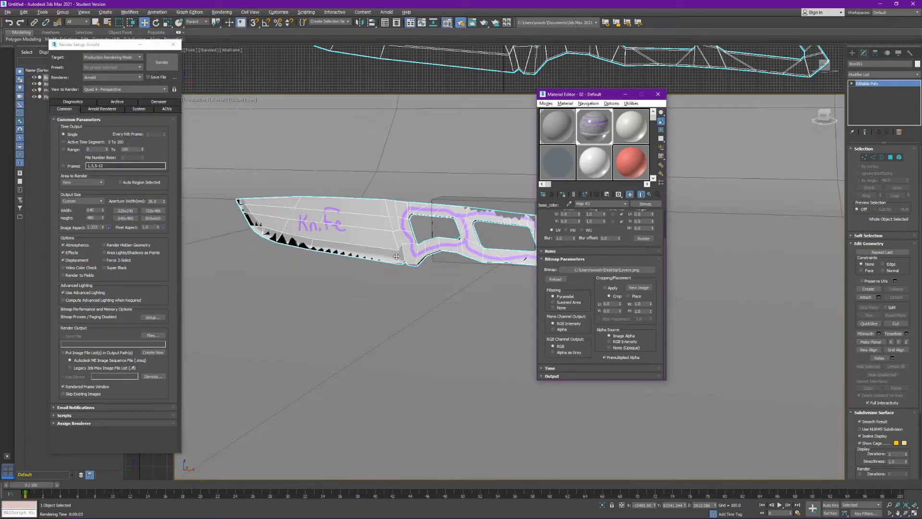
scroll(396, 256, "down", 2)
scroll(580, 305, "up", 3)
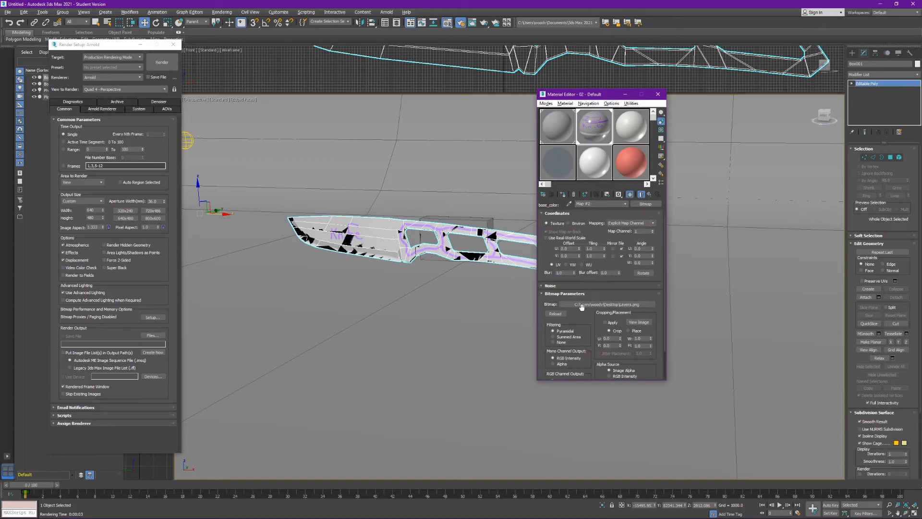
scroll(591, 347, "down", 2)
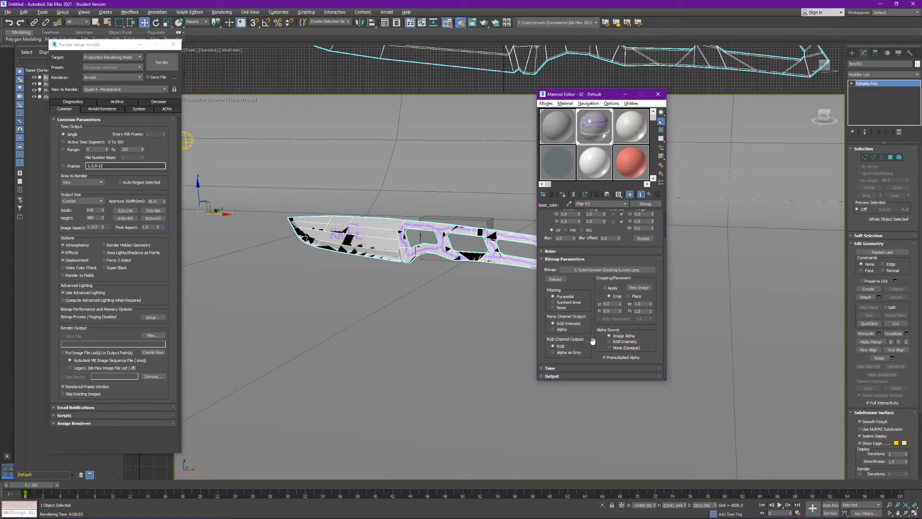
scroll(593, 341, "up", 2)
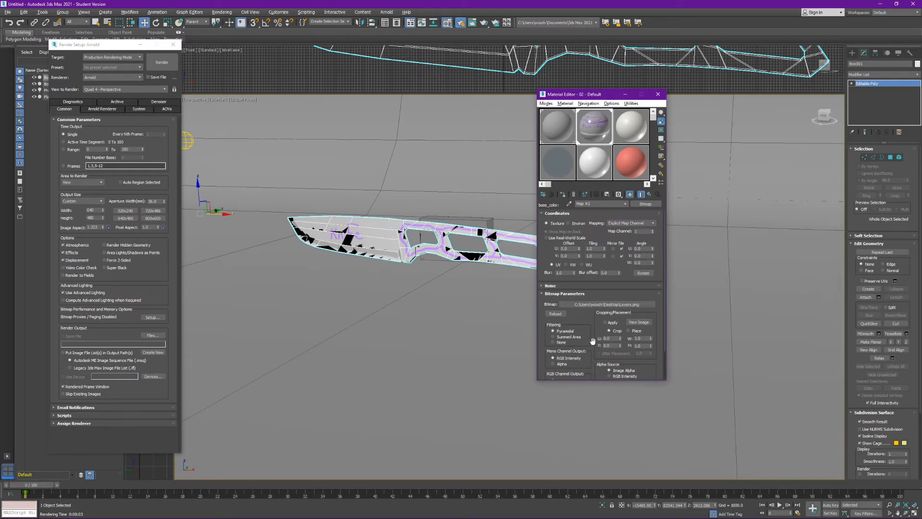
left_click(649, 196)
Review the knife material's specular, coat, sheen and special feature settings and its list of map slots
scroll(612, 281, "up", 2)
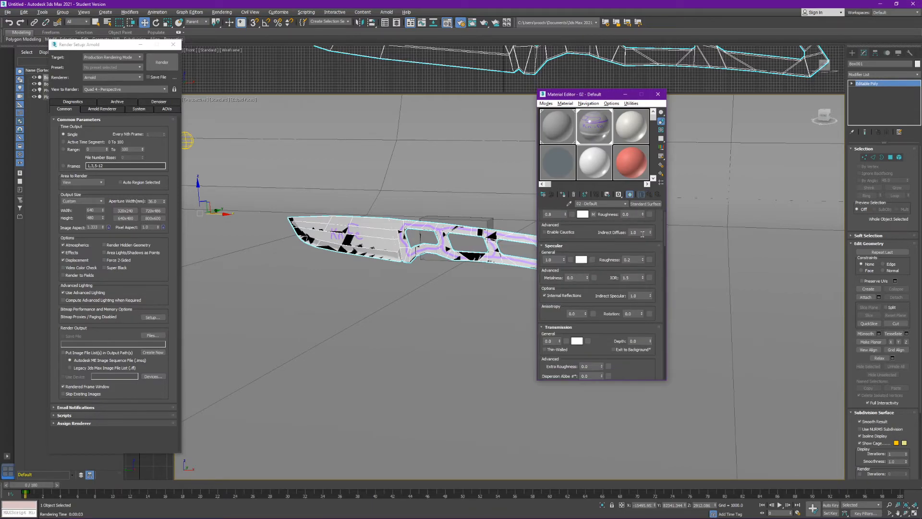
scroll(612, 283, "down", 5)
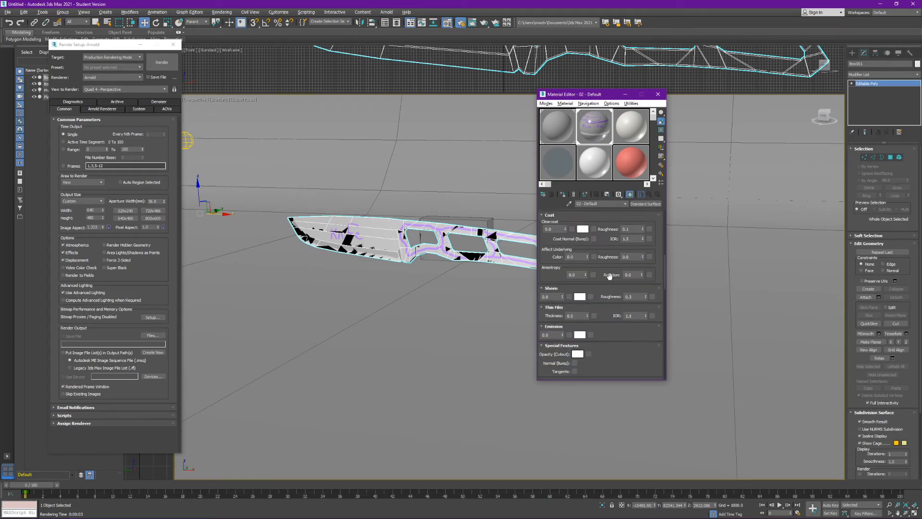
scroll(609, 276, "down", 5)
scroll(610, 277, "down", 4)
scroll(609, 276, "up", 12)
scroll(614, 255, "down", 7)
scroll(622, 253, "down", 2)
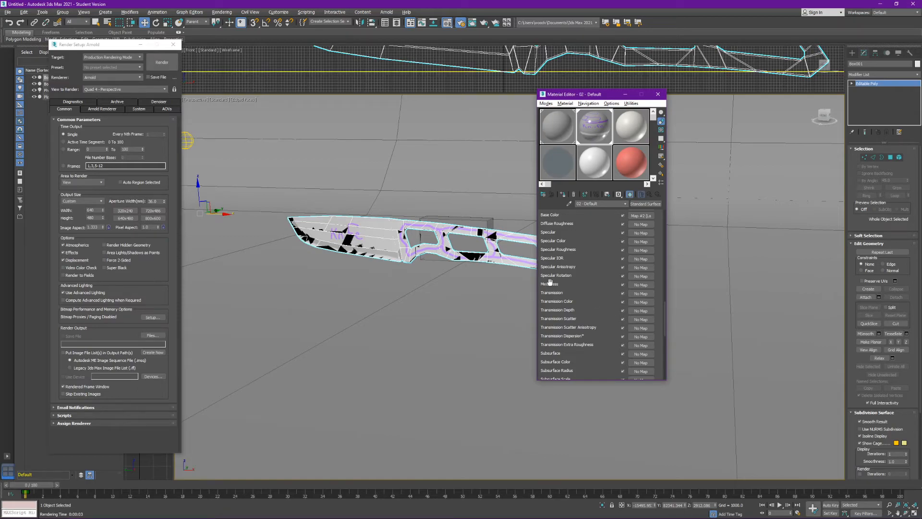
scroll(382, 235, "up", 3)
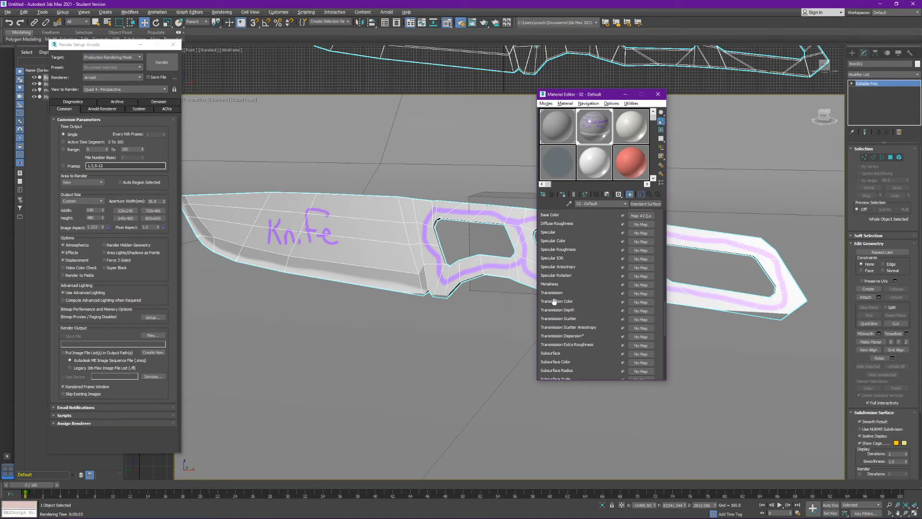
Set the knife material's metalness to 1.0, base weight to 1.0 and specular roughness to 0.47
scroll(568, 286, "up", 3)
scroll(590, 303, "up", 5)
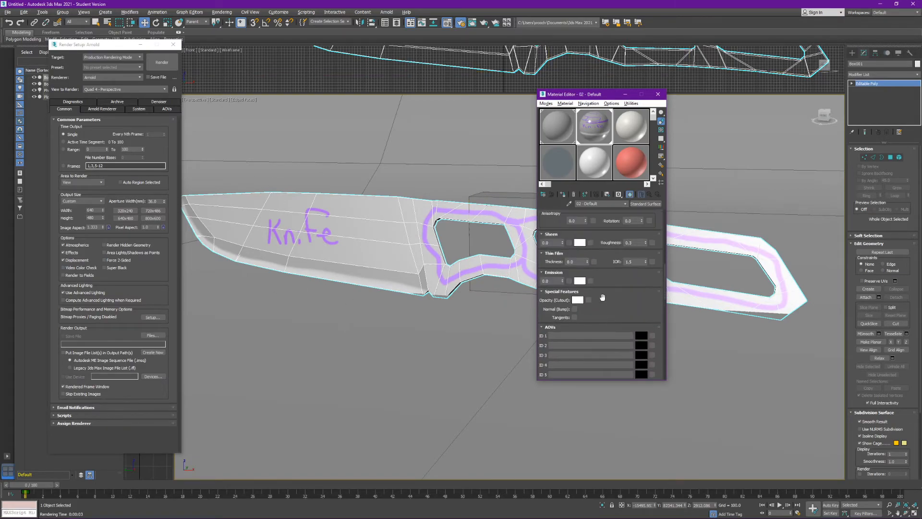
scroll(594, 295, "up", 8)
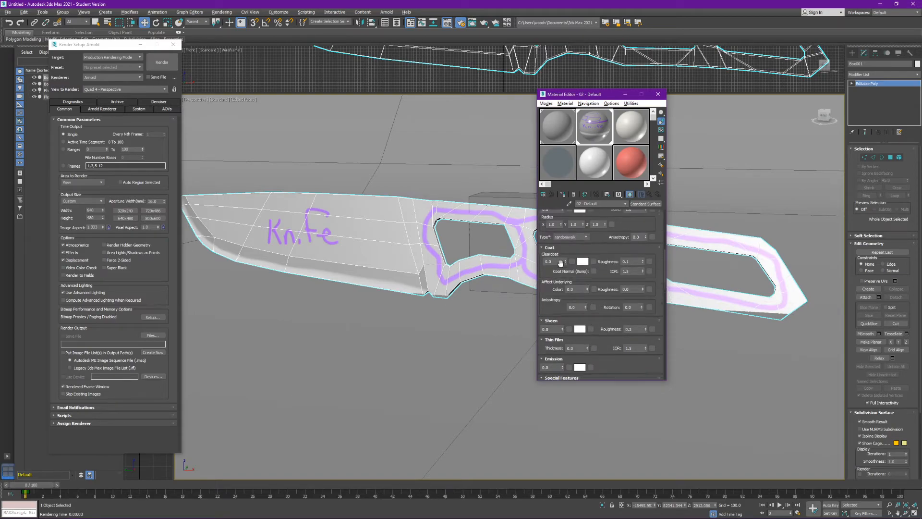
scroll(586, 269, "up", 3)
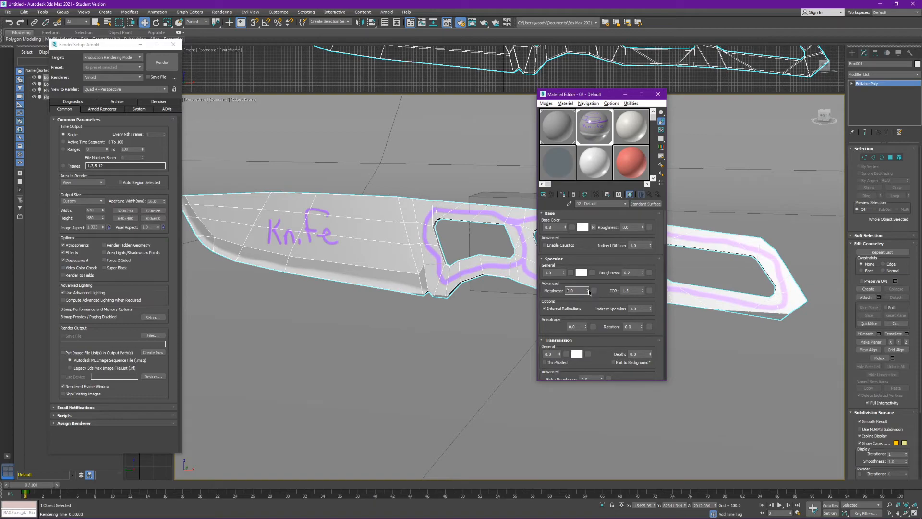
left_click_drag(587, 291, 600, 230)
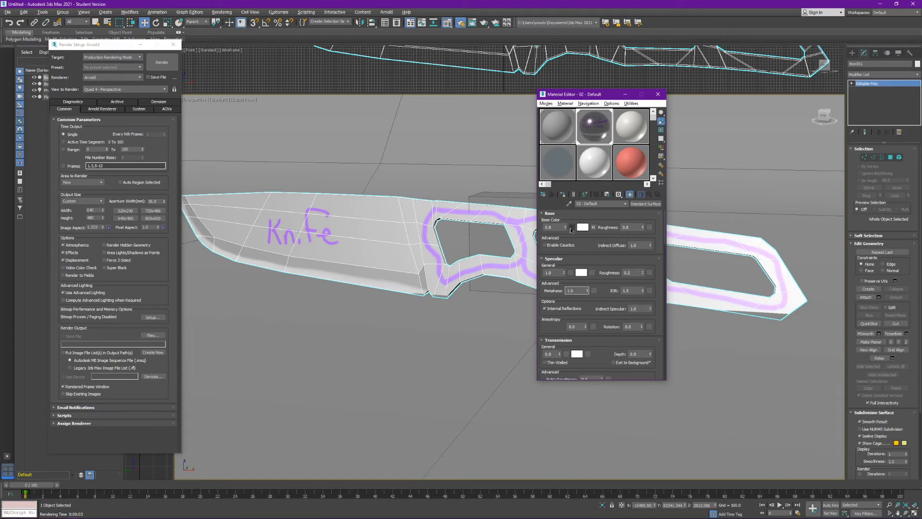
left_click_drag(565, 229, 565, 188)
scroll(583, 295, "down", 1)
scroll(595, 252, "up", 1)
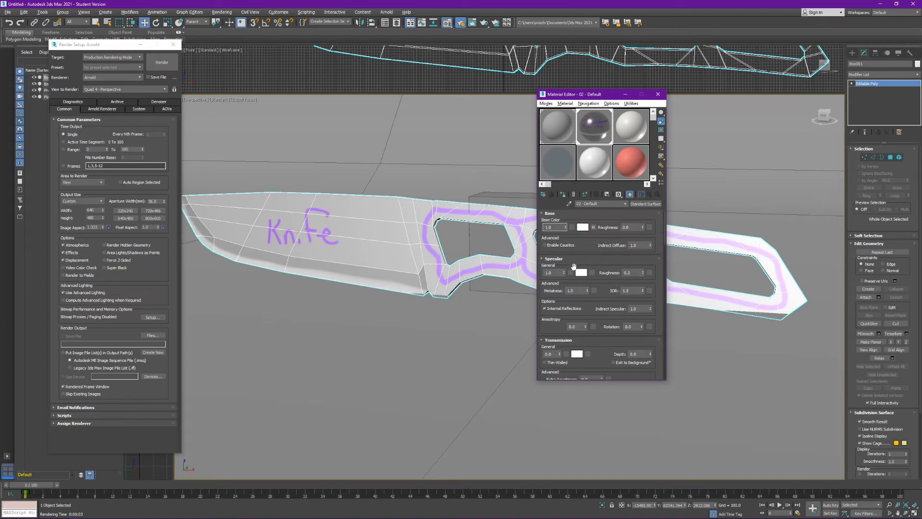
left_click_drag(645, 273, 647, 257)
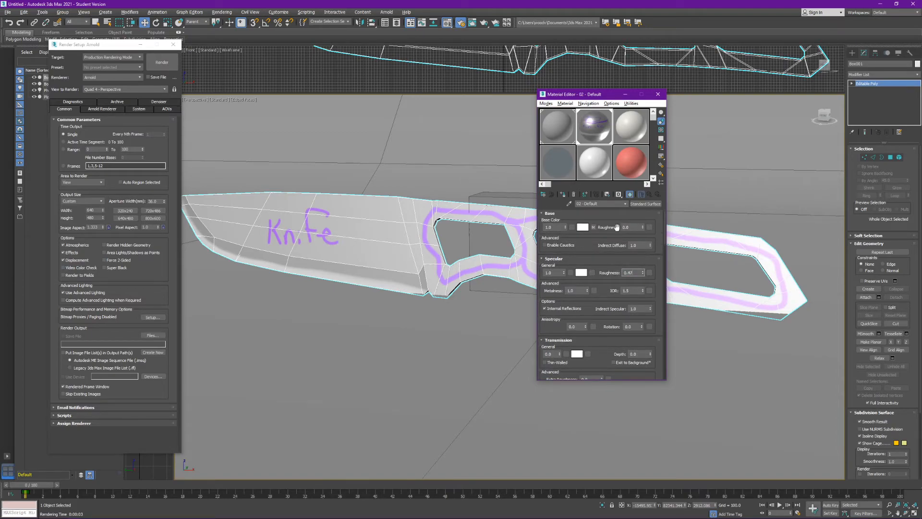
Frame the textured knife in the Perspective view, render it, inspect the result up close and close the rendered frame
scroll(379, 235, "down", 4)
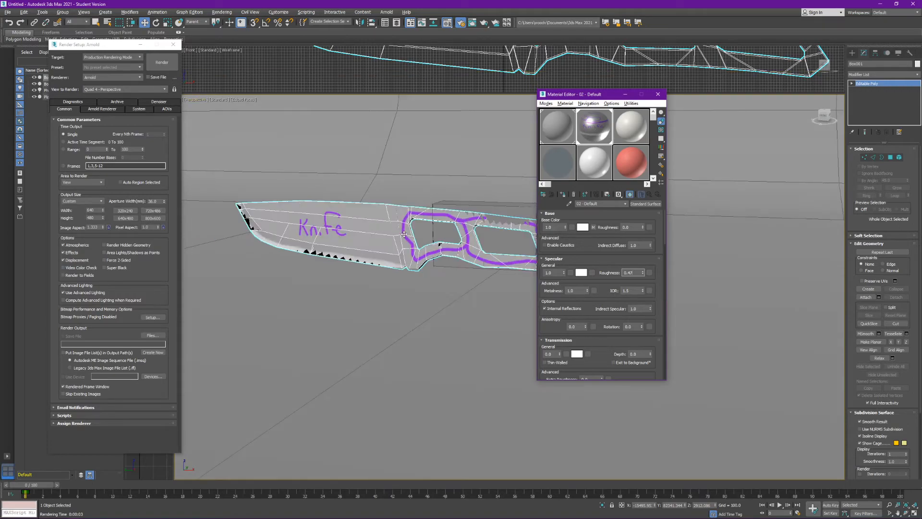
scroll(403, 241, "up", 2)
scroll(403, 242, "down", 2)
middle_click_drag(403, 242, 434, 274)
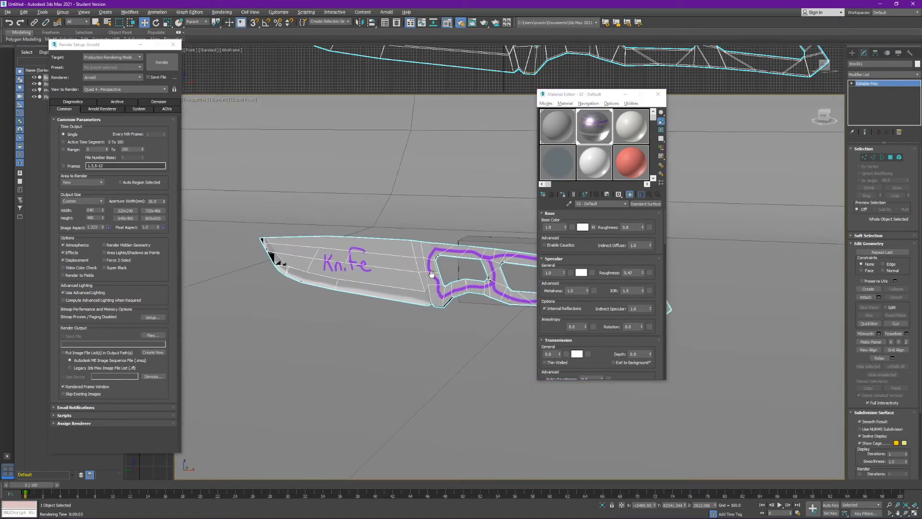
left_click(162, 62)
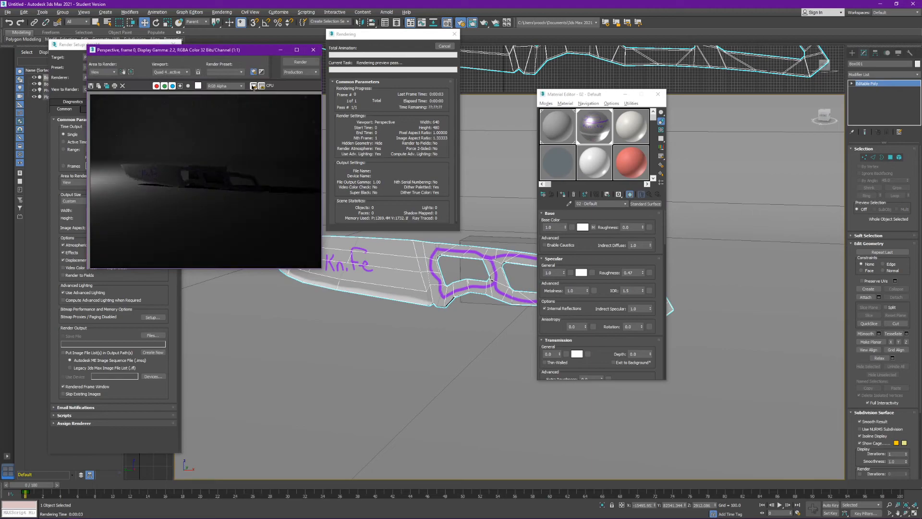
left_click_drag(234, 51, 339, 102)
scroll(312, 237, "up", 1)
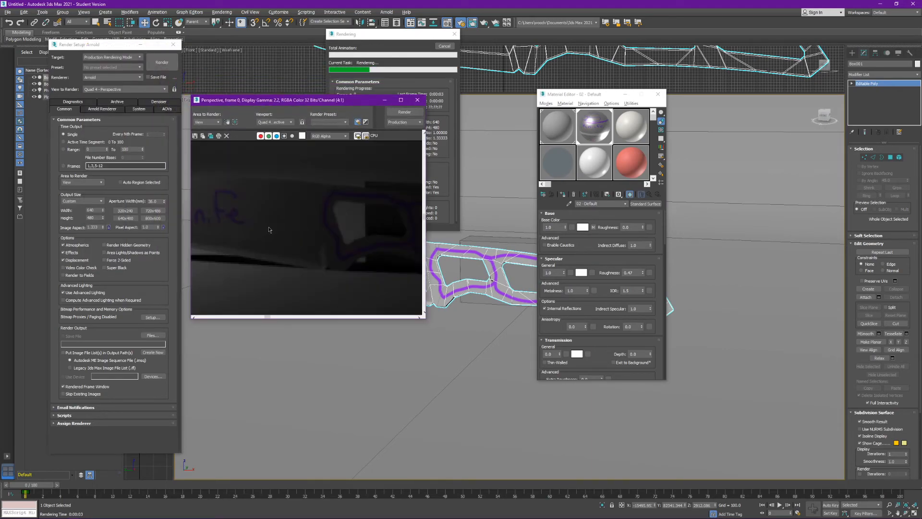
left_click(417, 100)
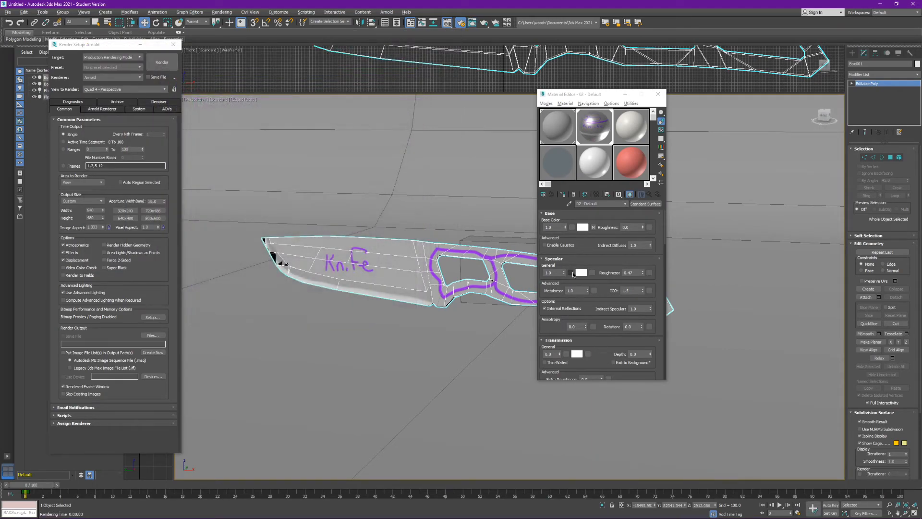
Set the knife material's specular roughness to 0.23 and select the free light near the knife's tip
left_click_drag(642, 273, 643, 282)
left_click_drag(610, 96, 734, 240)
scroll(421, 295, "down", 9)
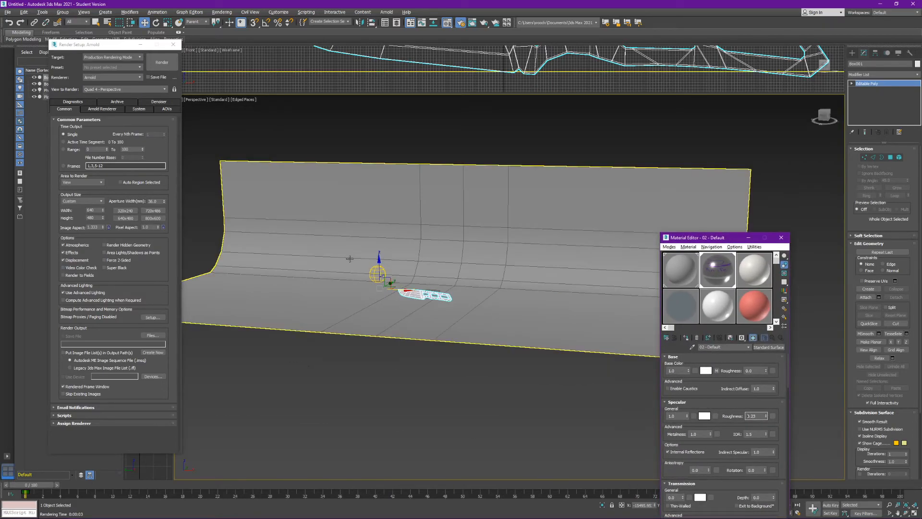
left_click(380, 274)
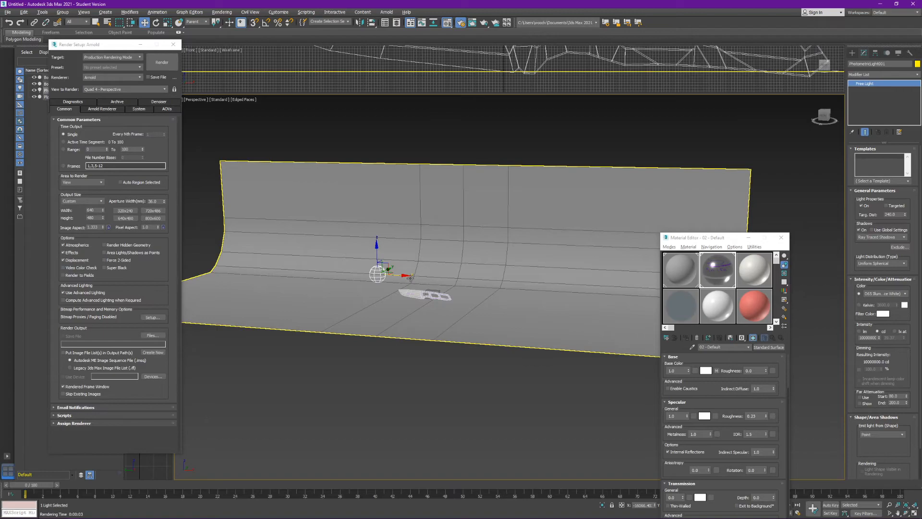
Clone the free light near the knife's tip and place the copy above and behind the knife's handle
mouse_move(404, 272)
left_mouse_down("shift")
mouse_move(523, 287)
mouse_move(521, 206)
left_mouse_up("shift")
key("Return")
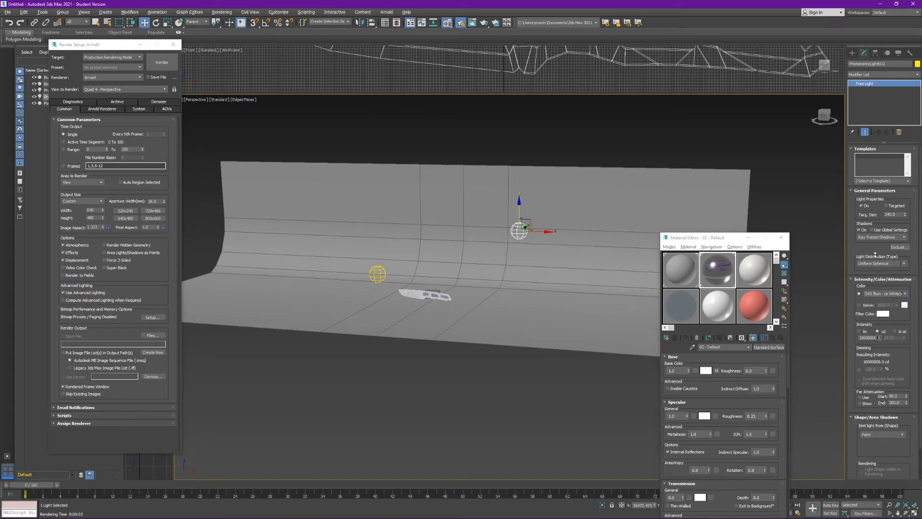
left_click_drag(530, 223, 485, 255)
Frame the knife close up in the Perspective view, render it and close the rendered frame
scroll(389, 273, "up", 8)
middle_click_drag(552, 372, 432, 301)
left_click(162, 62)
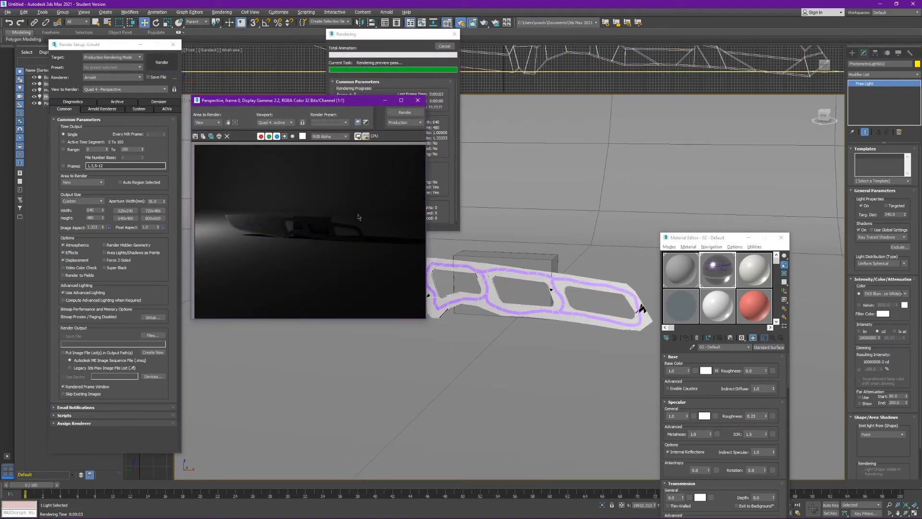
scroll(359, 217, "up", 1)
left_click(418, 100)
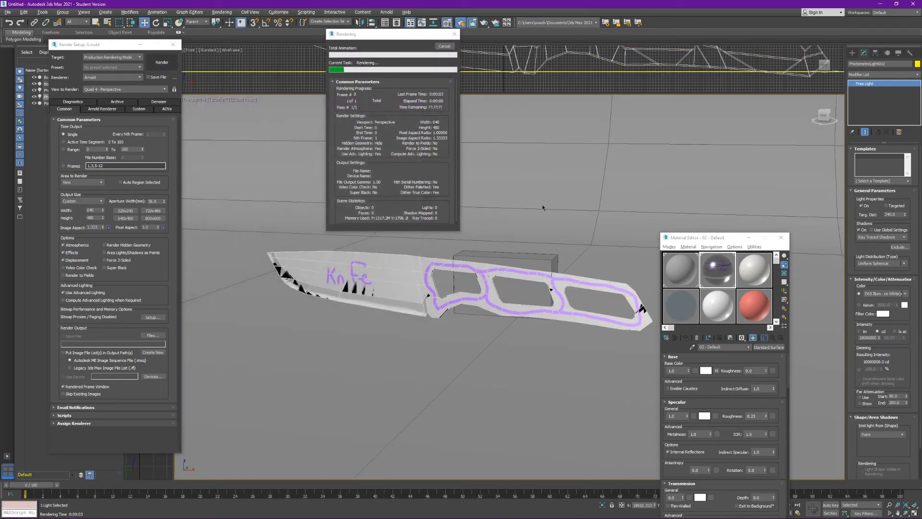
Move the Material Editor aside and shift the cloned light along its X axis
left_click_drag(740, 237, 209, 179)
scroll(462, 183, "down", 5)
key("z")
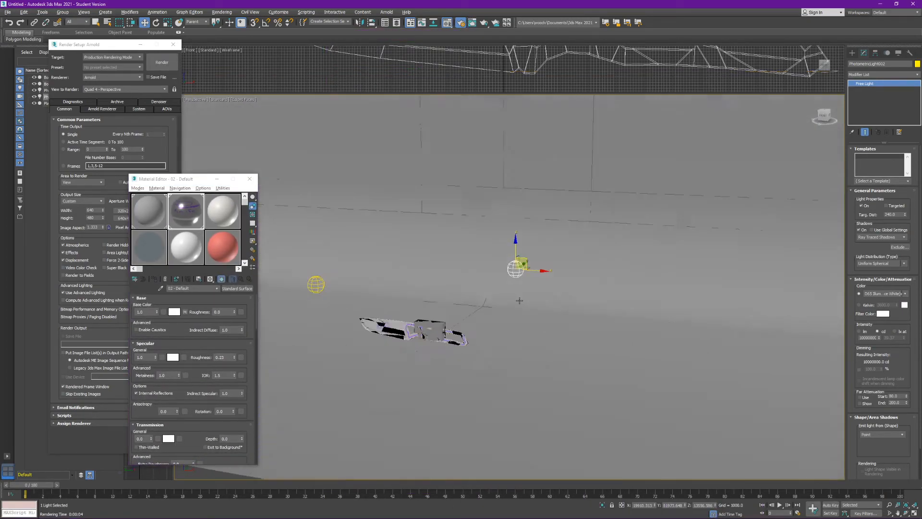
left_click_drag(544, 266, 419, 269)
left_click(509, 231)
key("z")
key("a")
key("ctrl+a")
key("e")
key("r")
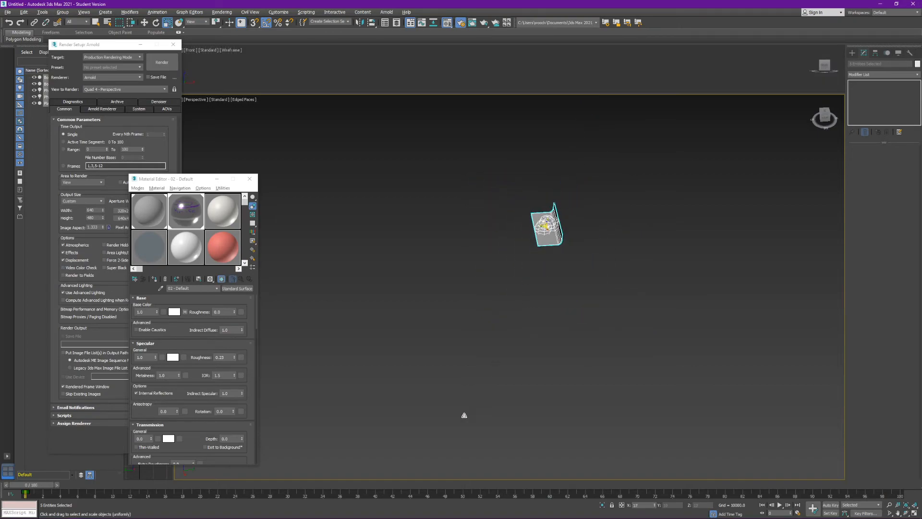
Frame the whole knife against the backdrop in the Perspective view and lock rendering to that view
scroll(527, 226, "up", 8)
middle_click_drag(603, 241, 525, 277)
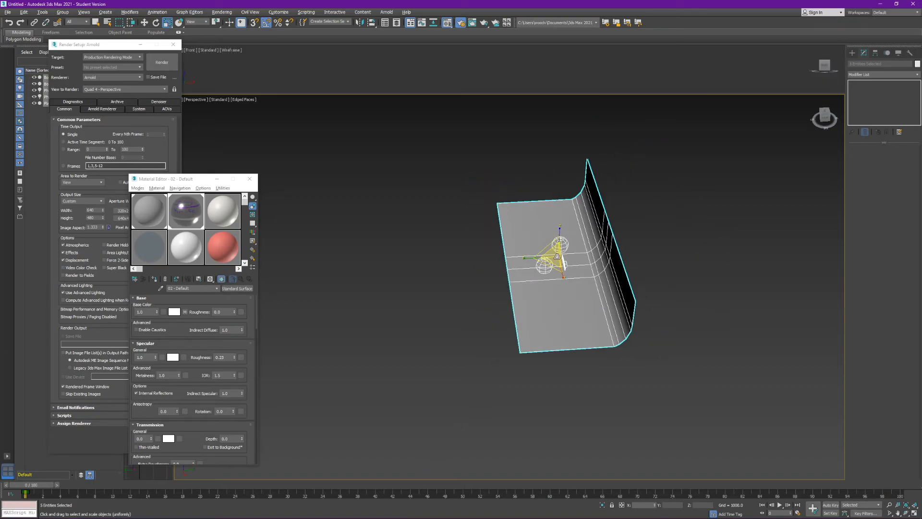
scroll(554, 256, "up", 10)
scroll(550, 256, "up", 3)
middle_click_drag(551, 257, 593, 355, "alt")
scroll(552, 288, "up", 4)
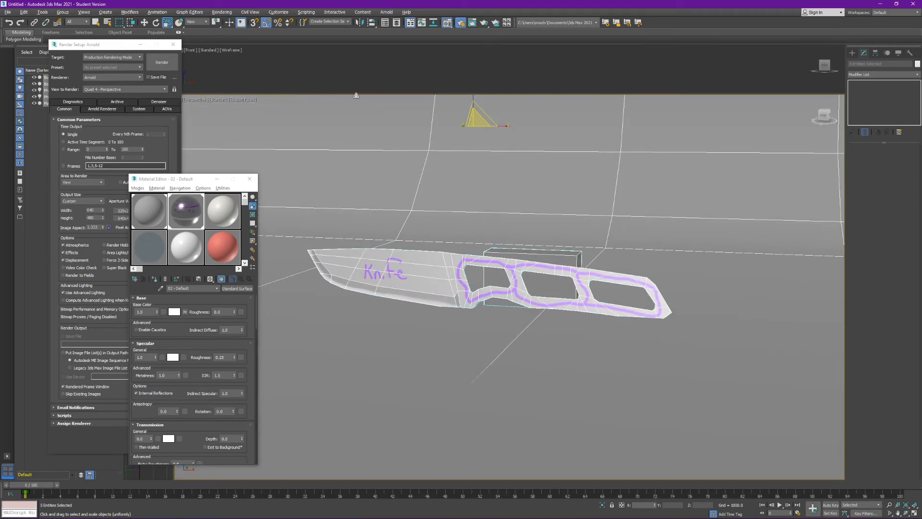
left_click(852, 53)
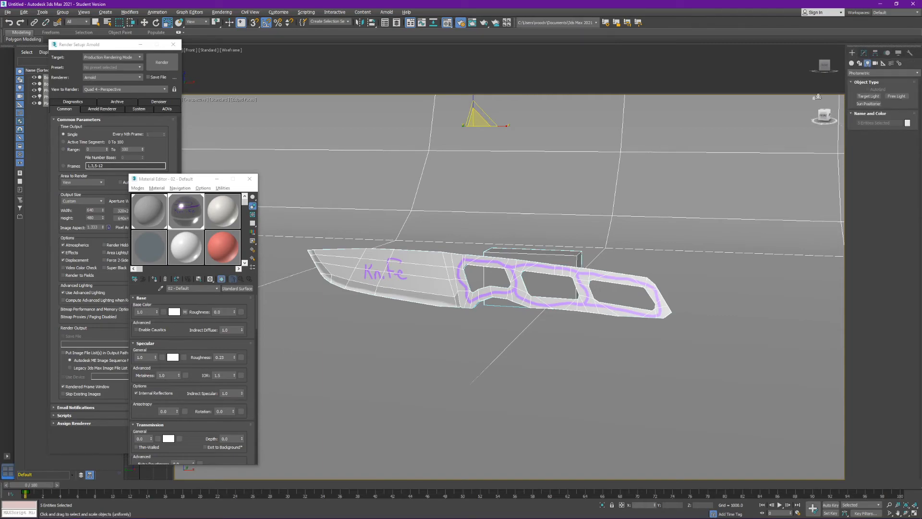
scroll(663, 107, "down", 2)
scroll(532, 197, "up", 5)
scroll(534, 208, "down", 3)
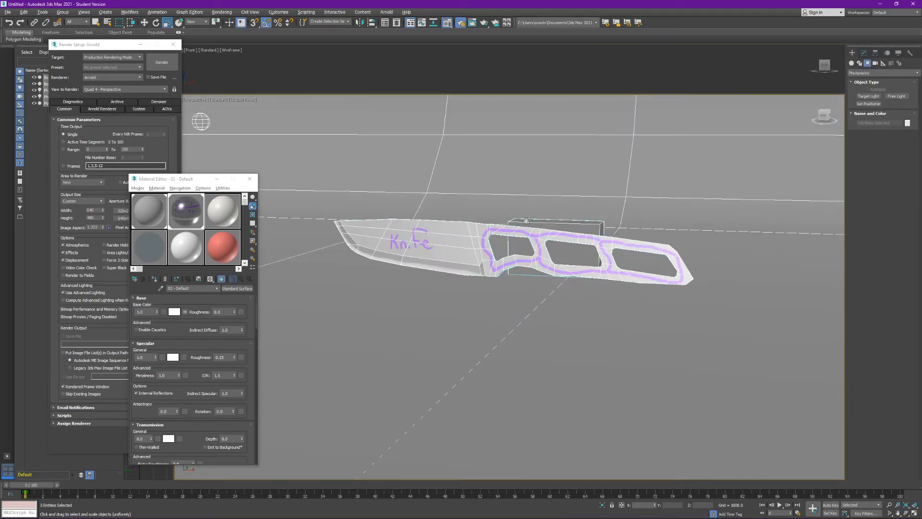
scroll(505, 199, "up", 3)
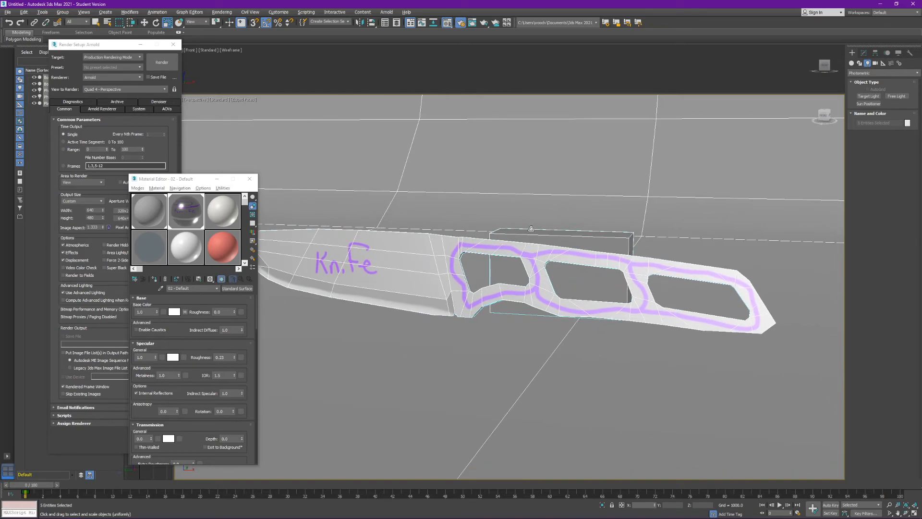
scroll(530, 228, "down", 3)
scroll(524, 219, "up", 3)
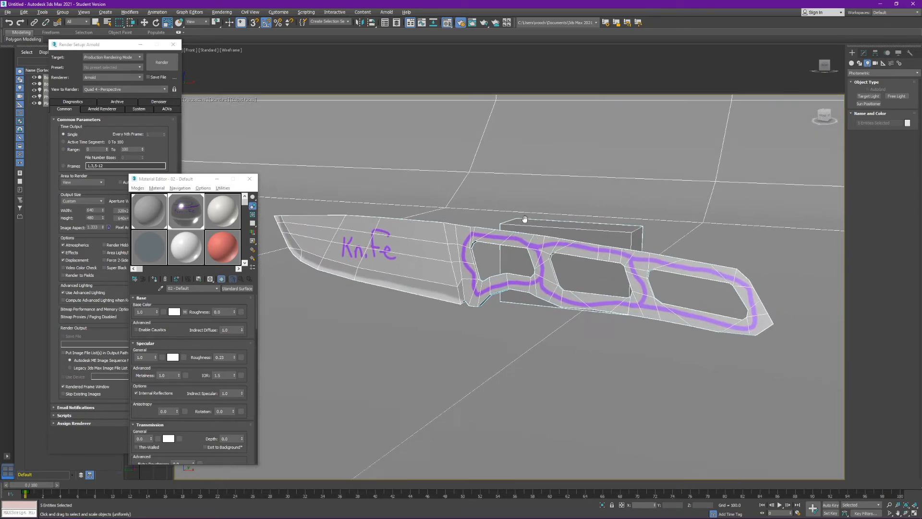
left_click(174, 90)
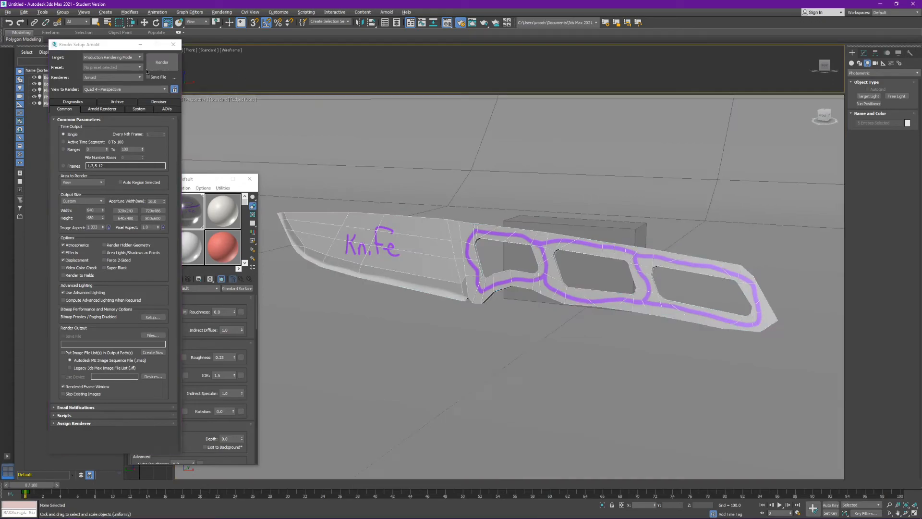
Enlarge the Left viewport over the view area and switch it to Perspective with Default Shading and Edged Faces
left_click_drag(115, 45, 12, 167)
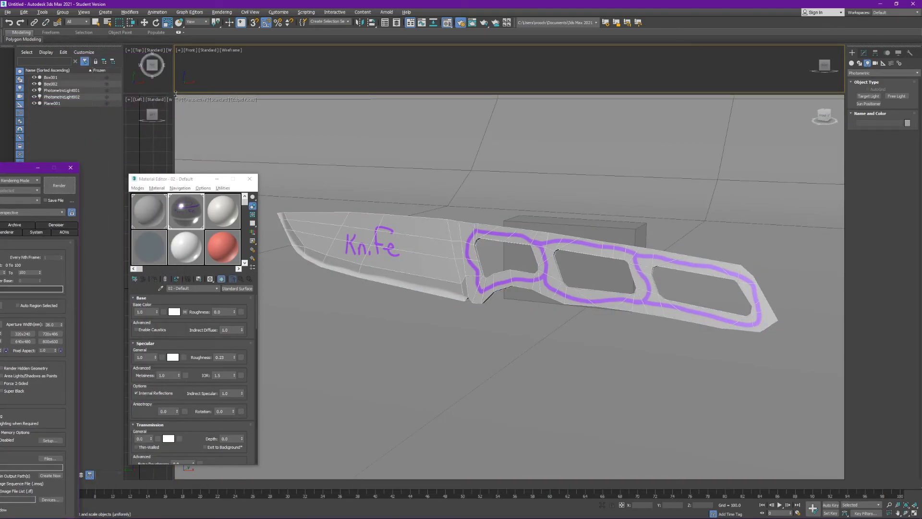
left_click_drag(174, 93, 840, 55)
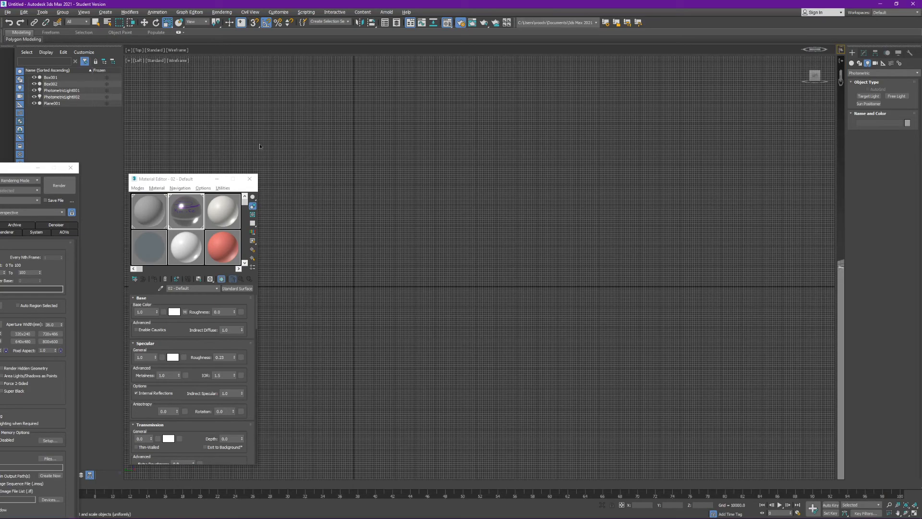
left_click(139, 60)
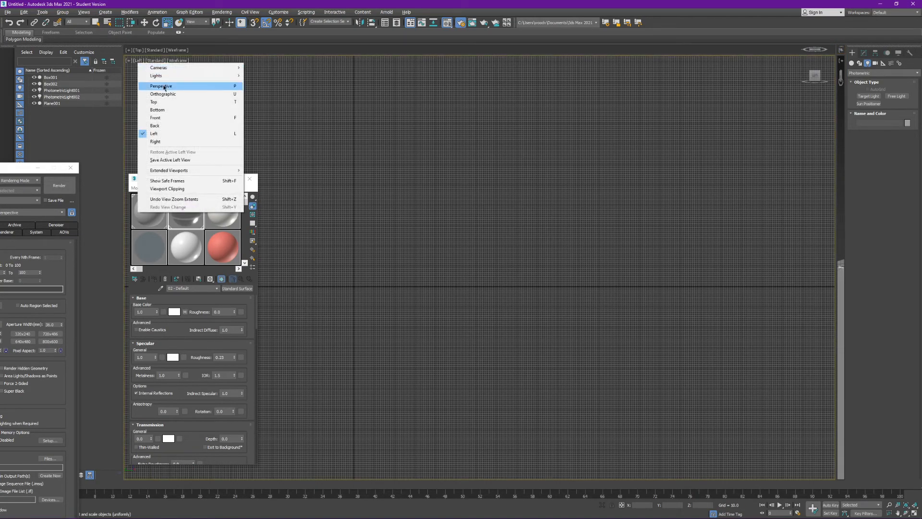
left_click(161, 86)
left_click(191, 61)
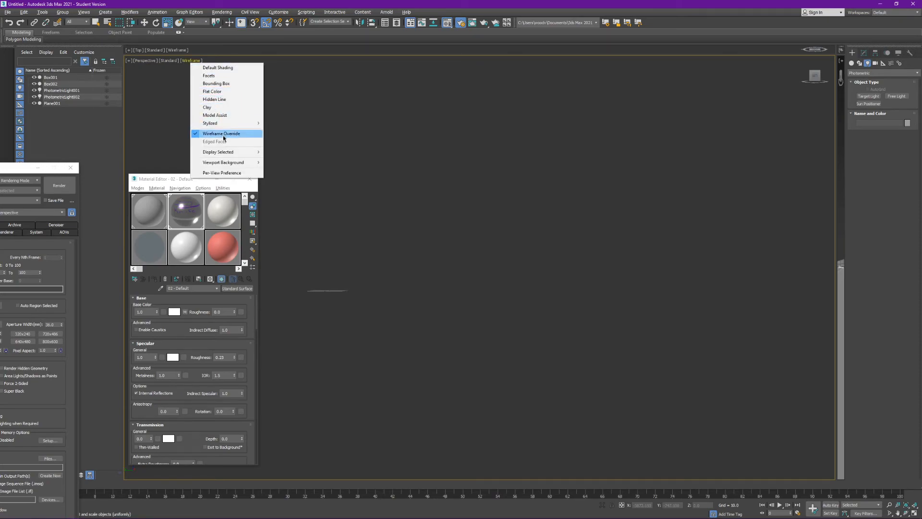
left_click(213, 67)
left_click(196, 60)
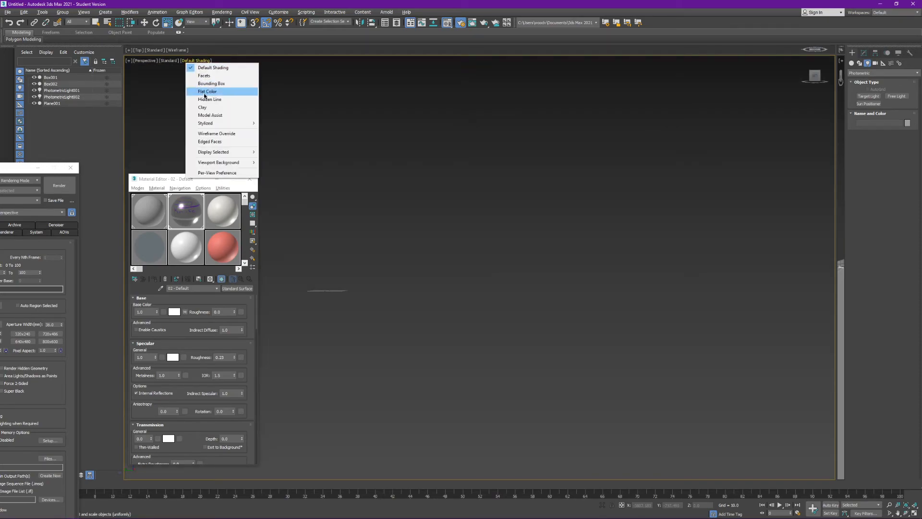
left_click(211, 142)
Locate the knife scene in the enlarged viewport using the Top and Front views, and select the cloned light beyond the handle
middle_click_drag(421, 304, 471, 323, "alt")
scroll(470, 331, "up", 5)
middle_click_drag(470, 375, 635, 290)
scroll(595, 294, "up", 3)
scroll(593, 293, "down", 4)
scroll(595, 292, "down", 5)
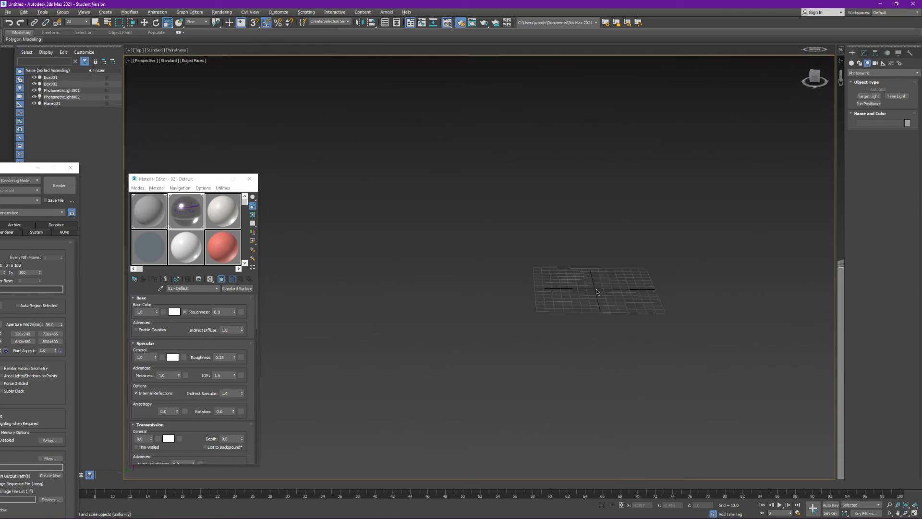
middle_click_drag(595, 290, 521, 300)
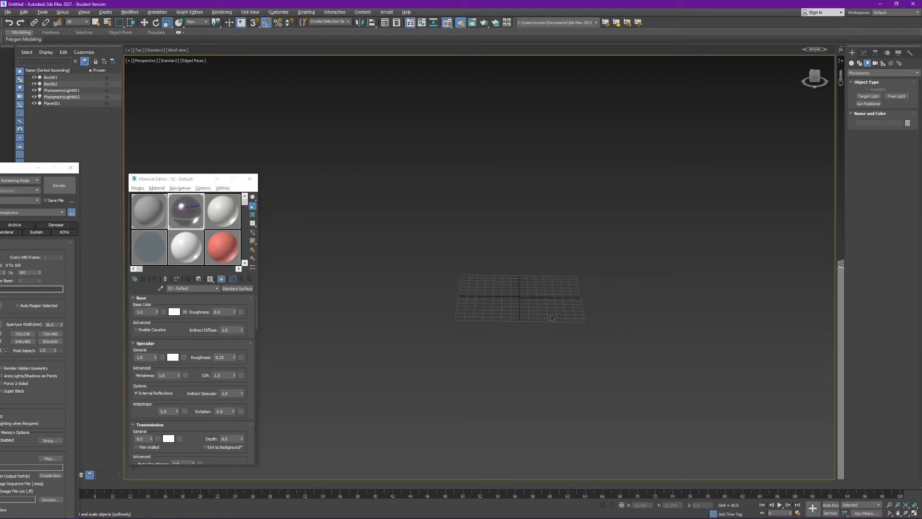
key("t")
scroll(570, 309, "down", 5)
middle_click_drag(660, 321, 468, 253)
key("f")
scroll(537, 276, "down", 5)
middle_click_drag(576, 182, 554, 278)
scroll(550, 284, "up", 5)
middle_click_drag(504, 373, 580, 293)
left_click(481, 358)
scroll(480, 357, "up", 4)
middle_click_drag(480, 357, 564, 331)
scroll(593, 294, "up", 2)
middle_click_drag(594, 294, 547, 368)
scroll(548, 369, "up", 3)
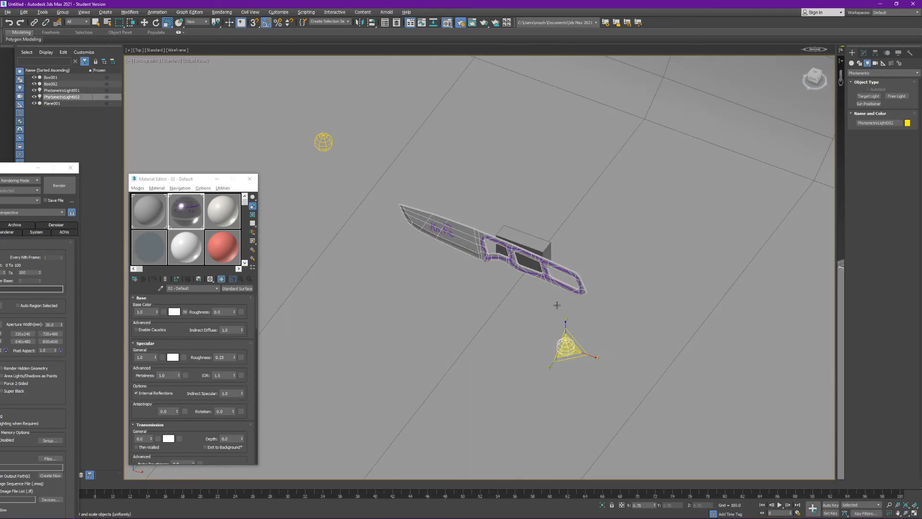
Return the enlarged viewport to Perspective and frame the knife with the backdrop's curve behind it
key("p")
scroll(499, 282, "up", 6)
middle_click_drag(379, 206, 461, 306)
scroll(461, 306, "up", 2)
middle_click_drag(462, 272, 512, 340)
scroll(492, 307, "up", 4)
middle_click_drag(512, 340, 522, 288, "alt")
middle_click_drag(523, 288, 544, 300)
scroll(537, 272, "down", 4)
scroll(533, 272, "up", 3)
Bring the Render Setup window back, render the locked Perspective view, inspect the result up close and close it
left_click_drag(10, 164, 73, 80)
left_click(136, 128)
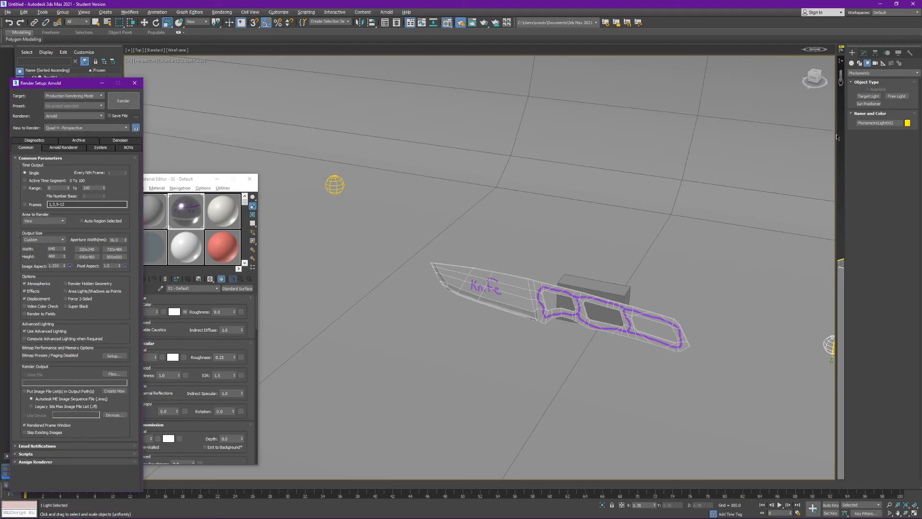
scroll(447, 240, "down", 9)
middle_click_drag(413, 274, 480, 303, "alt")
middle_click_drag(480, 302, 552, 285)
left_click(124, 101)
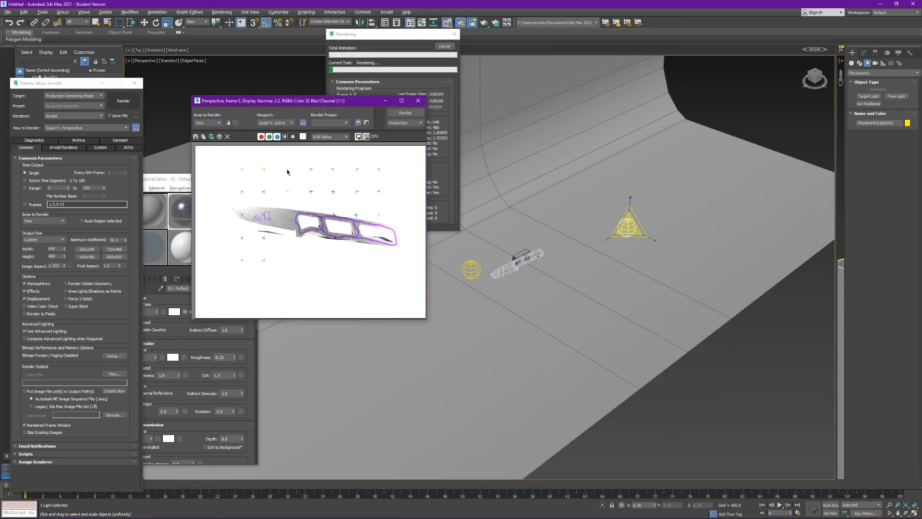
scroll(298, 249, "up", 2)
scroll(298, 249, "down", 1)
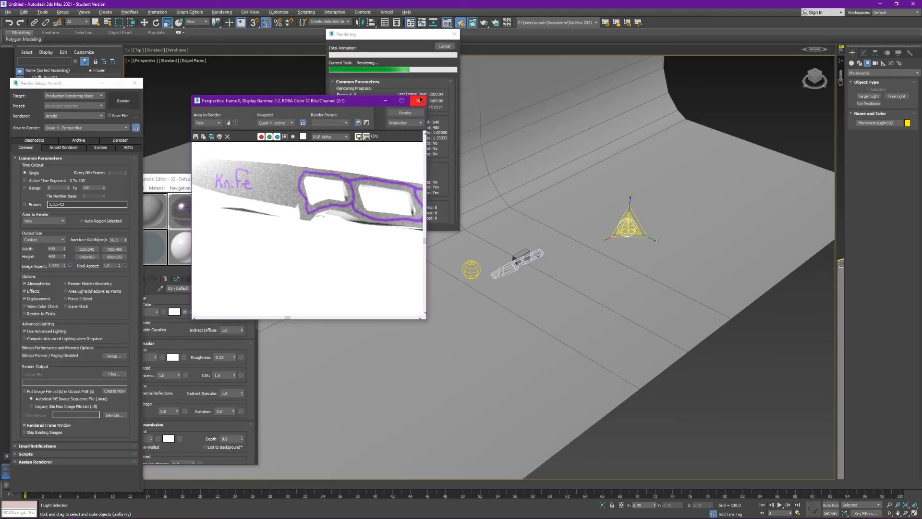
left_click(417, 101)
Set the intensity of the light beyond the knife's handle to 5000 cd and the light near its tip to 1000 cd
key("r")
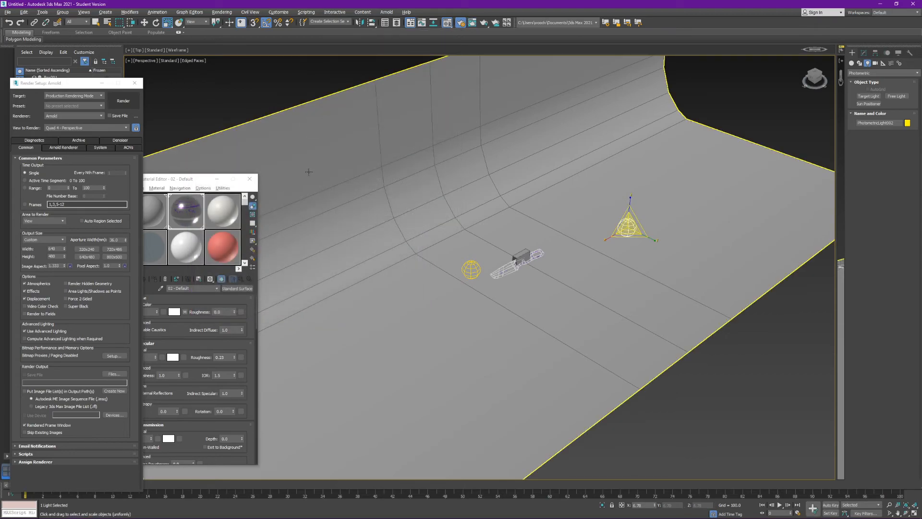
left_click_drag(180, 176, 180, 175)
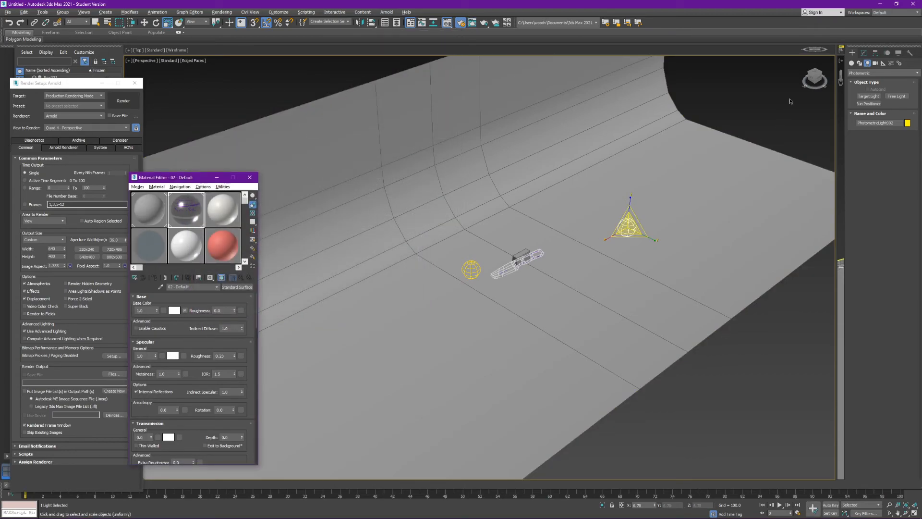
left_click(864, 52)
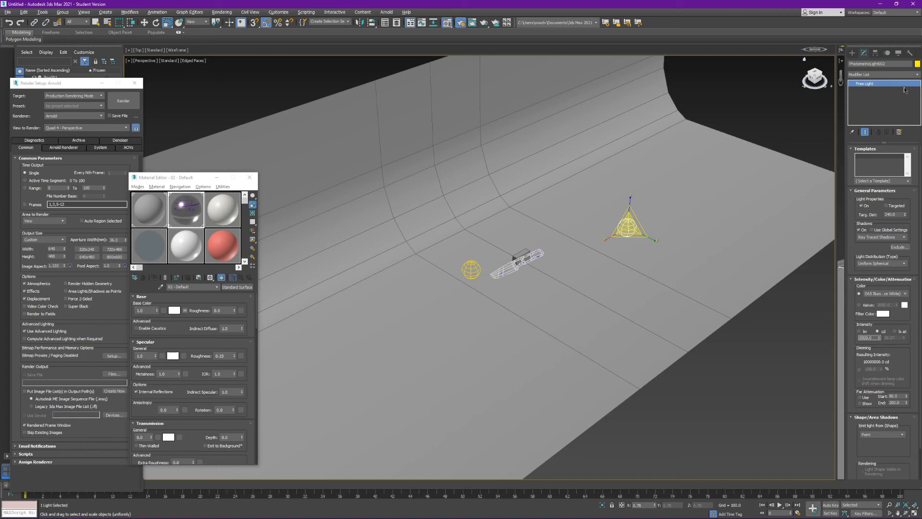
left_click(471, 269)
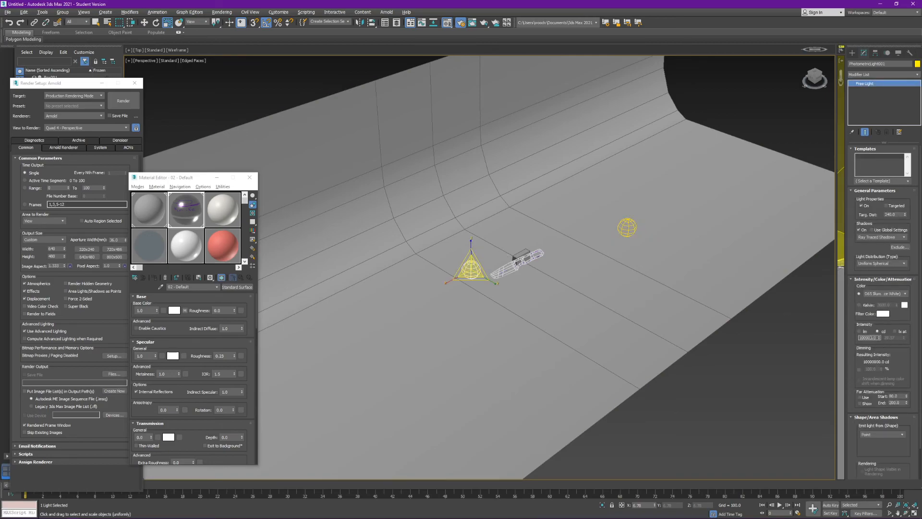
Test-render the dimmed scene, cancel the render and set the light near the knife's tip to 1000000 cd
left_click(125, 103)
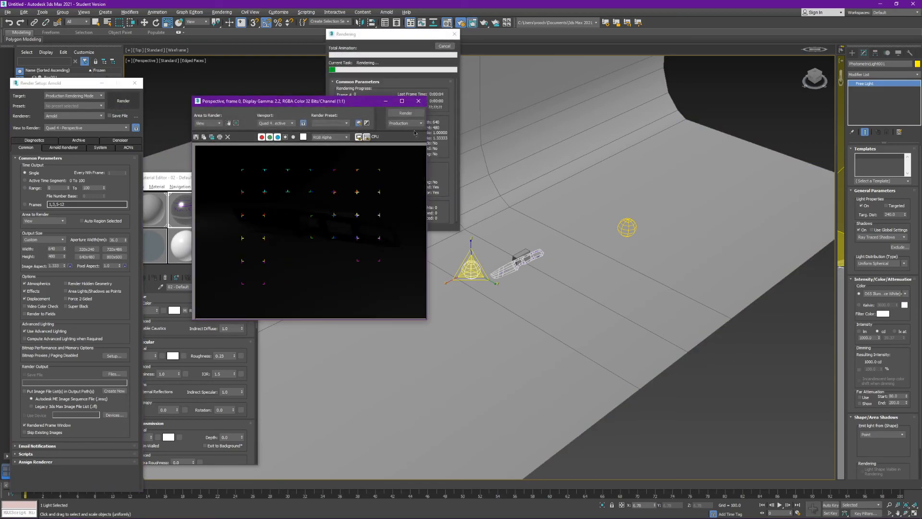
left_click(418, 101)
left_click(449, 46)
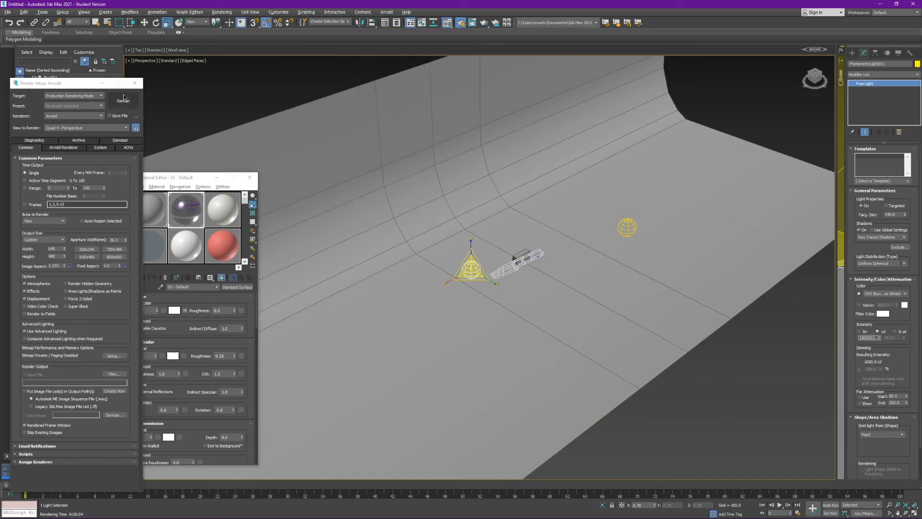
Set the intensity of the light beyond the knife's handle to 50000 cd and render the locked view
left_click(628, 227)
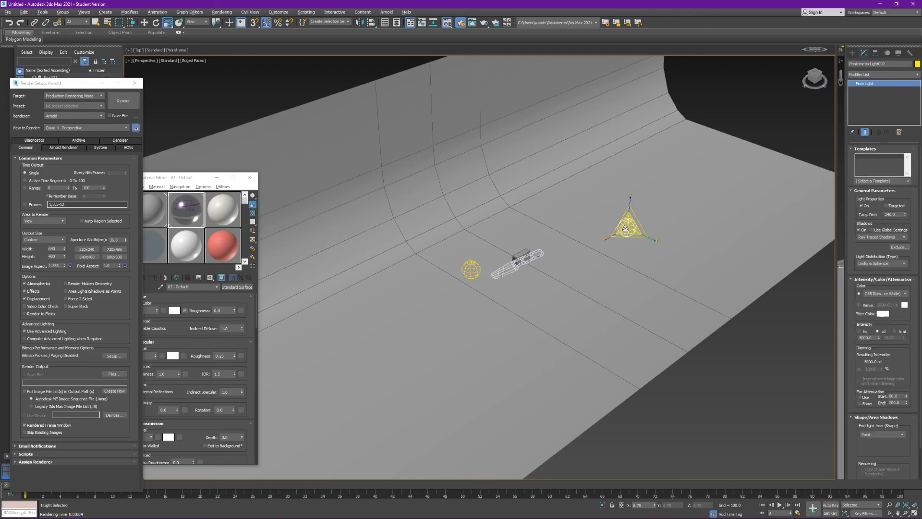
left_click(864, 338)
type("0")
key("Return")
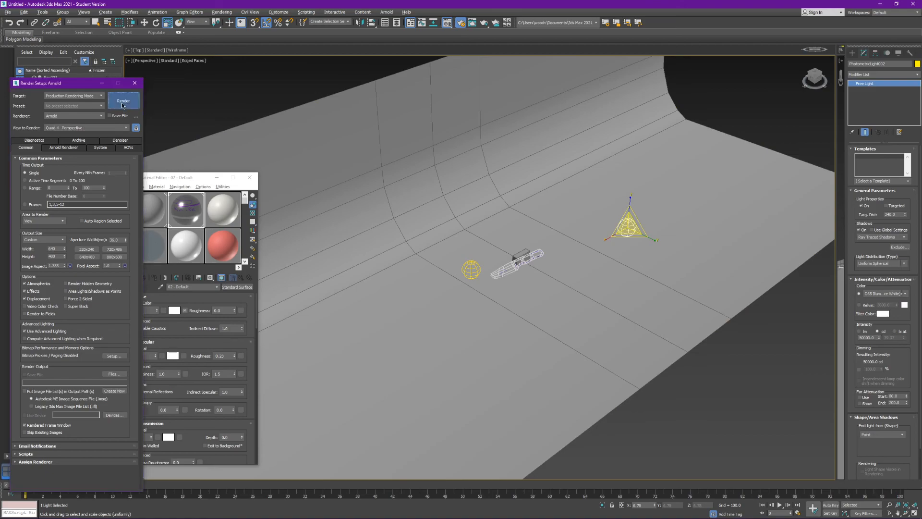
key("shift+q")
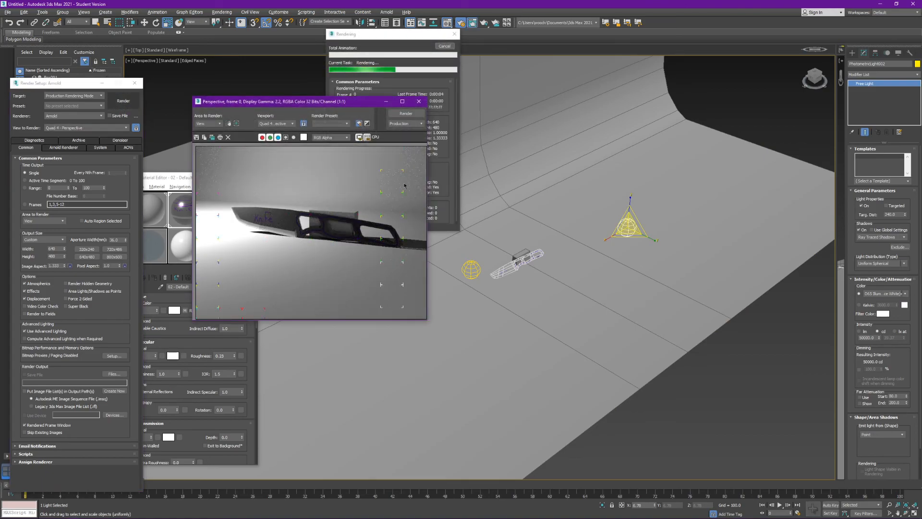
Move the light near the knife's tip out to the knife's open side, away from the backdrop wall, and render the locked view
left_click(474, 262)
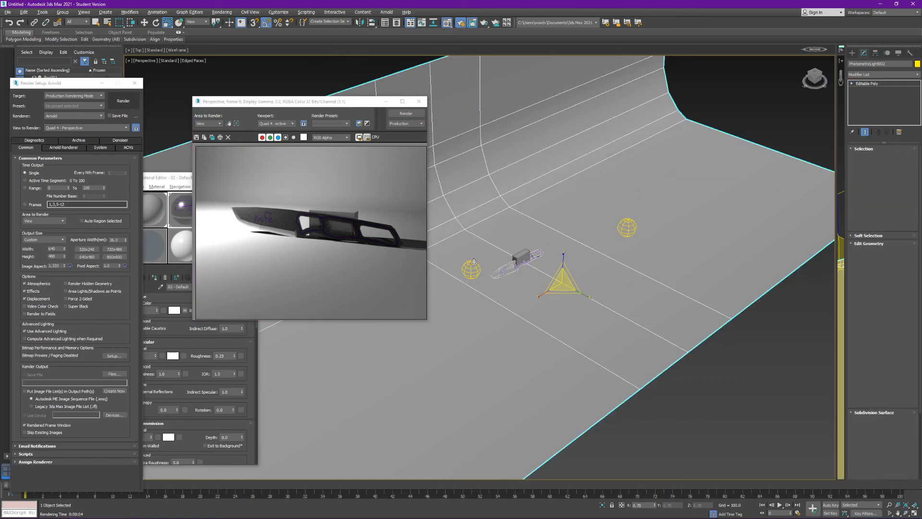
middle_click_drag(521, 280, 545, 262)
left_click(578, 273)
key("w")
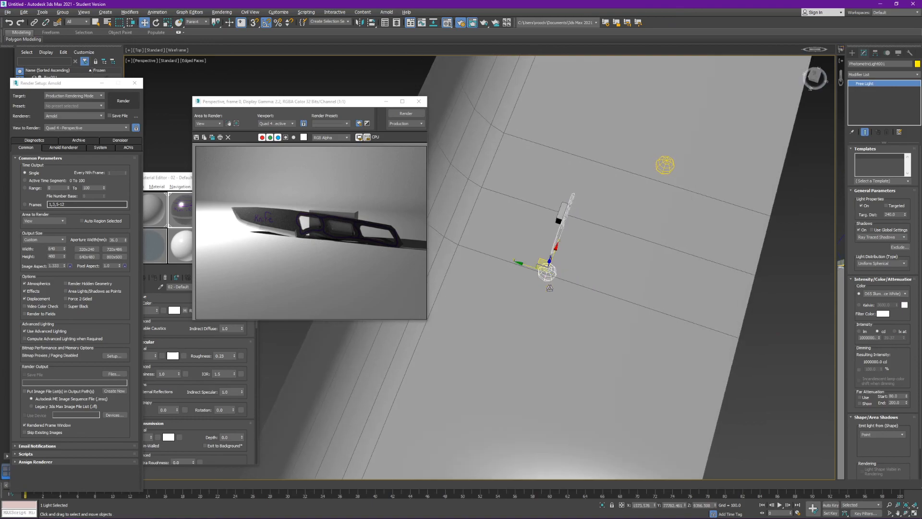
left_click_drag(541, 260, 664, 279)
left_click(123, 101)
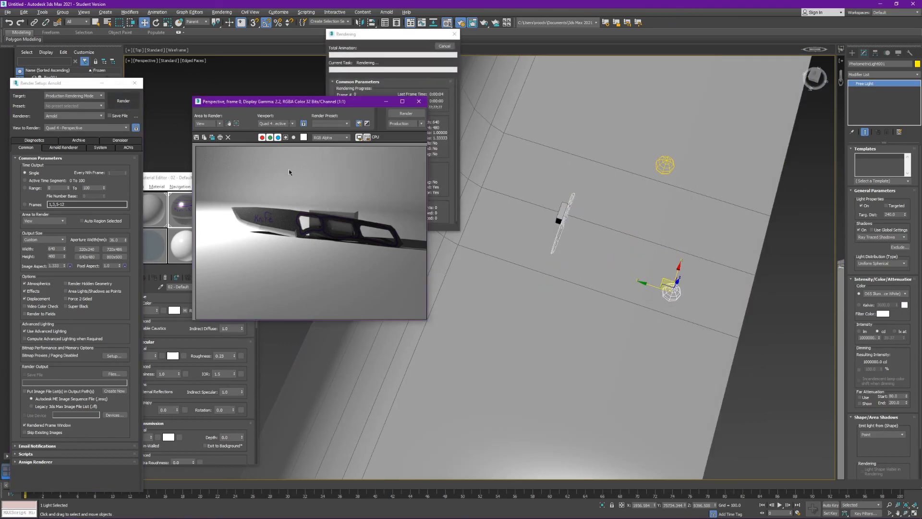
Raise the light on the knife's open side high above the backdrop floor and render the locked view
scroll(309, 215, "up", 1)
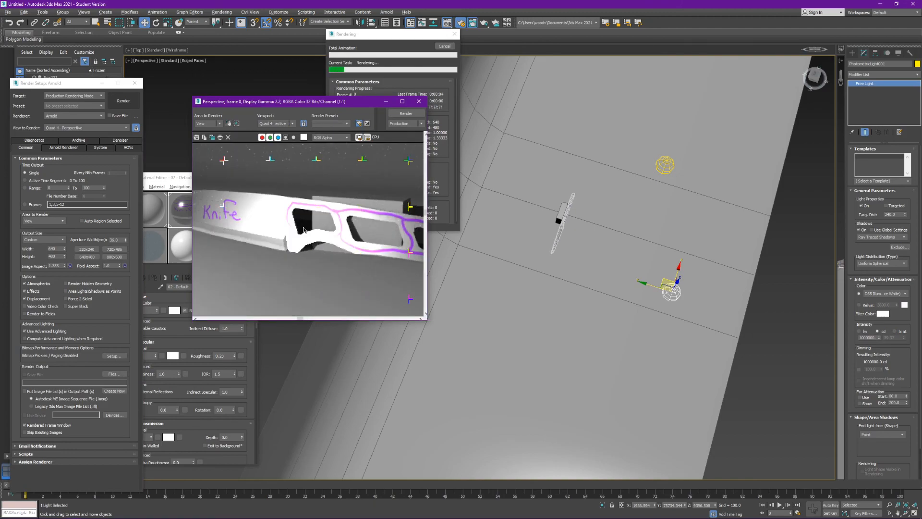
scroll(306, 229, "down", 1)
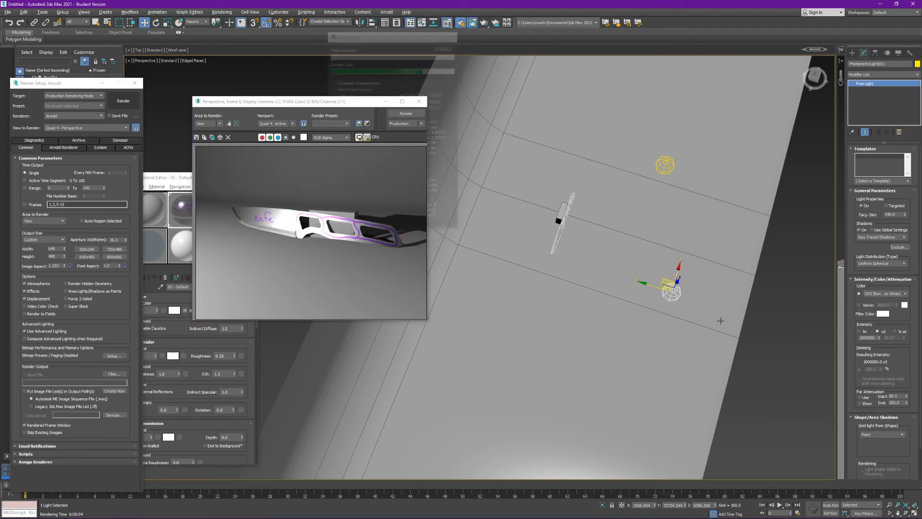
middle_click_drag(716, 311, 678, 304, "alt")
left_click_drag(673, 268, 675, 183)
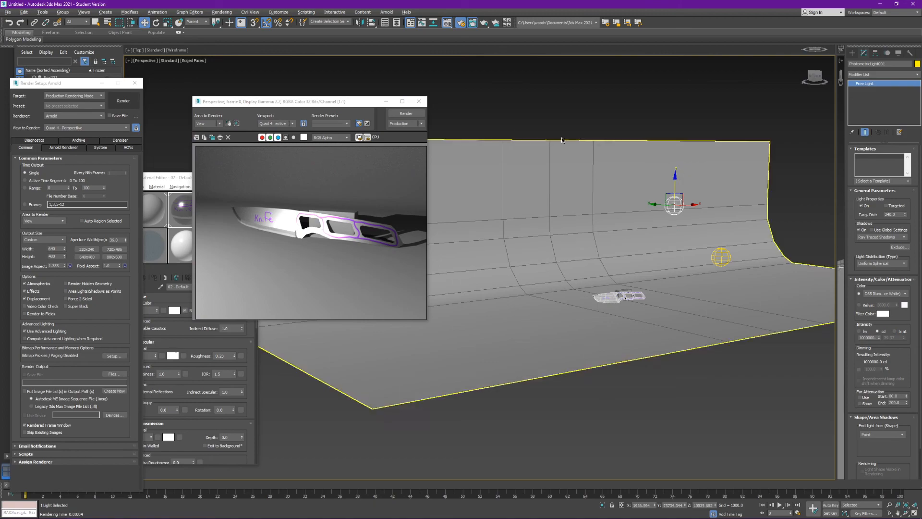
key("shift+q")
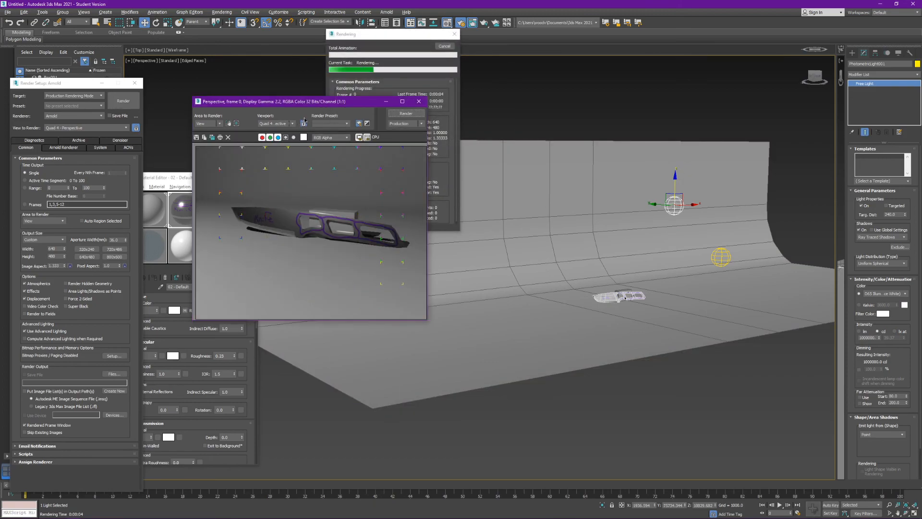
Enlarge the rendered frame and place it beside the Material Editor to examine the knife's lighting and metallic texture up close
left_click_drag(427, 319, 777, 462)
scroll(525, 339, "up", 3)
scroll(524, 319, "down", 1)
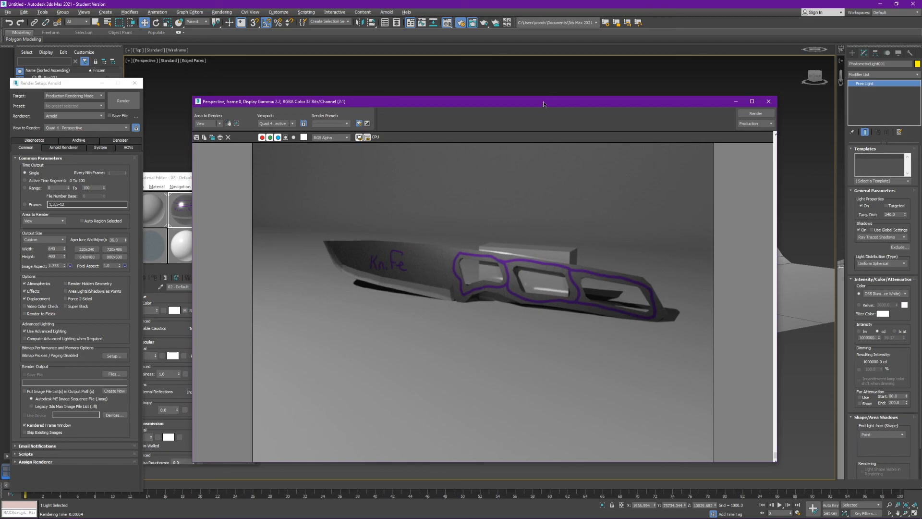
left_click_drag(541, 103, 651, 61)
left_click_drag(201, 178, 233, 132)
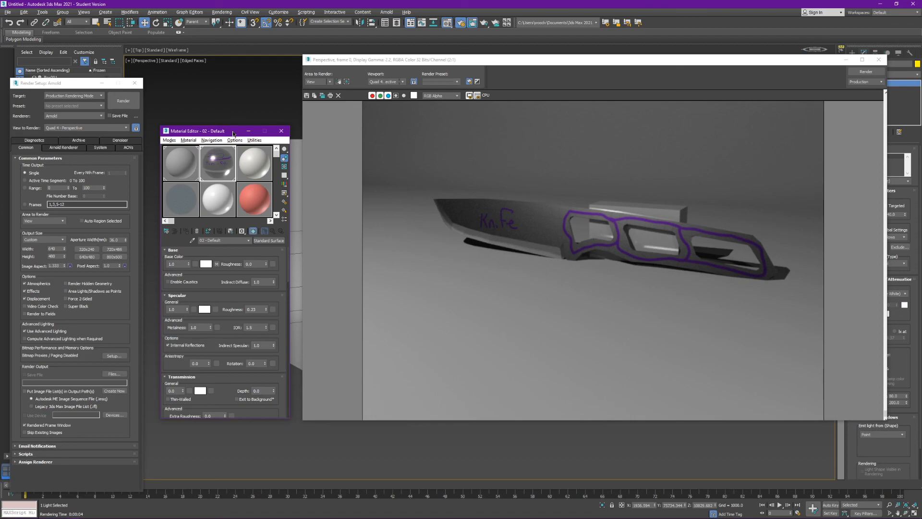
Close the rendered frame, the Material Editor and the Render Setup window
left_click(879, 59)
left_click(280, 131)
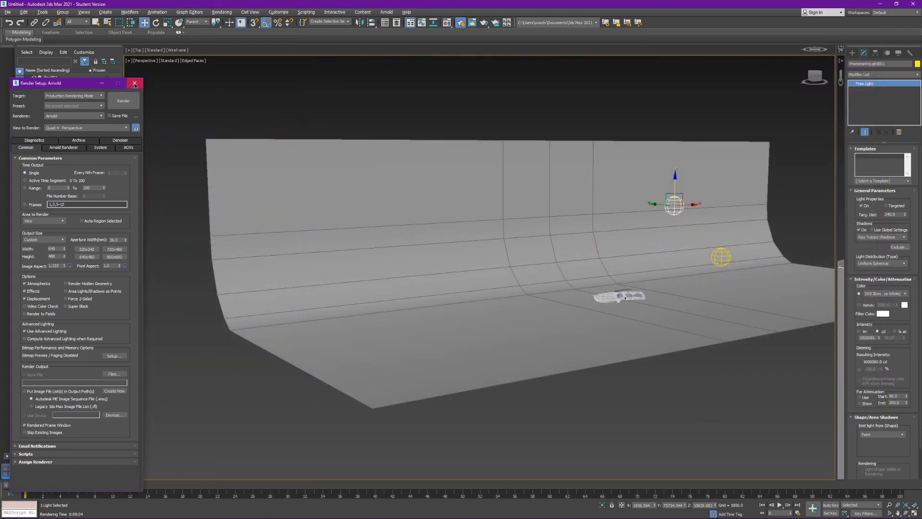
left_click(135, 83)
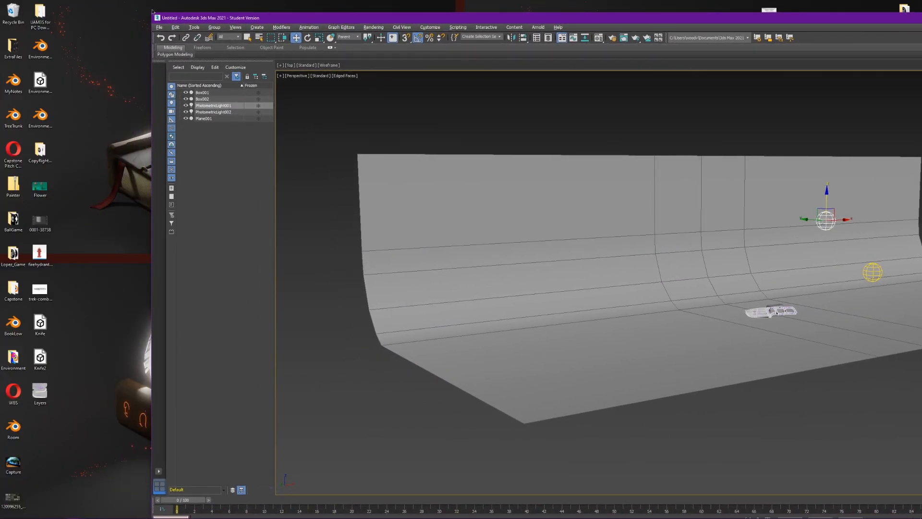
Move the 3ds Max window over the desktop and close the program
left_click_drag(349, 18, 279, 54)
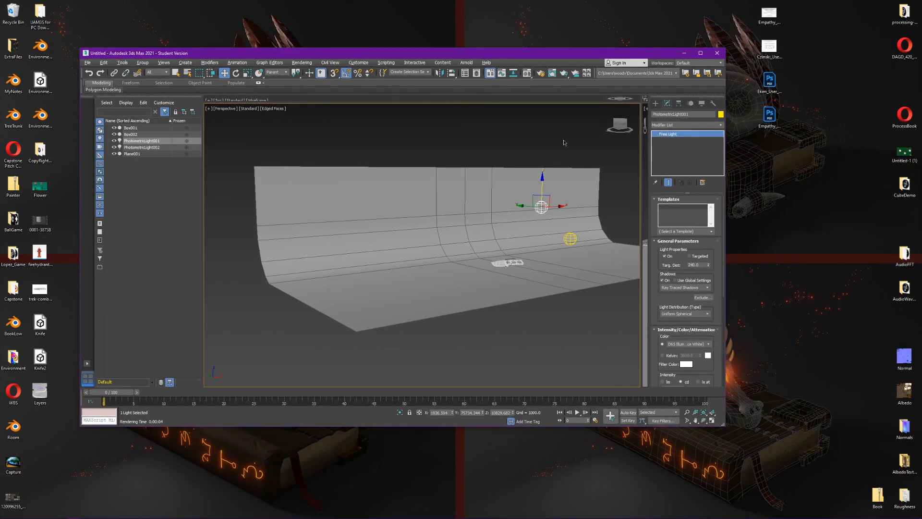
left_click(717, 53)
left_click(411, 253)
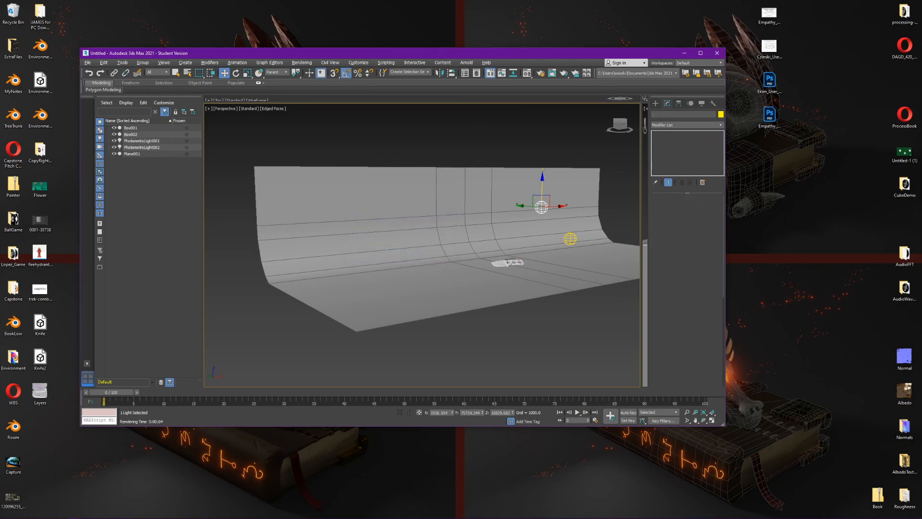